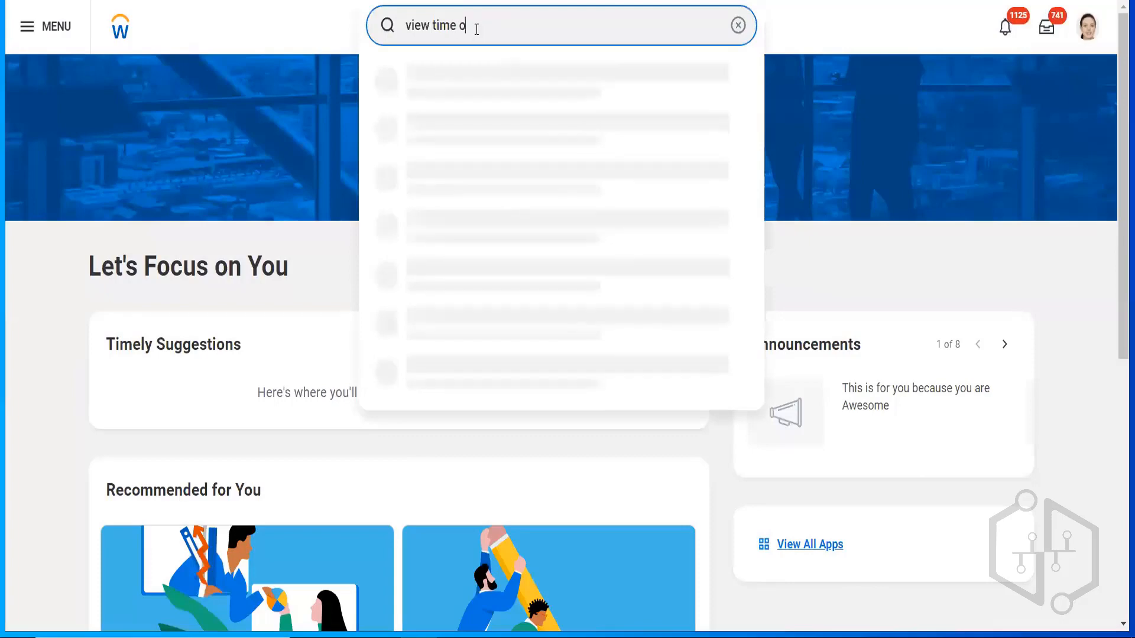
- Run the View Time Off Plan report for VIG_IND_Annual Leave and display the plan's accruals
text(an)
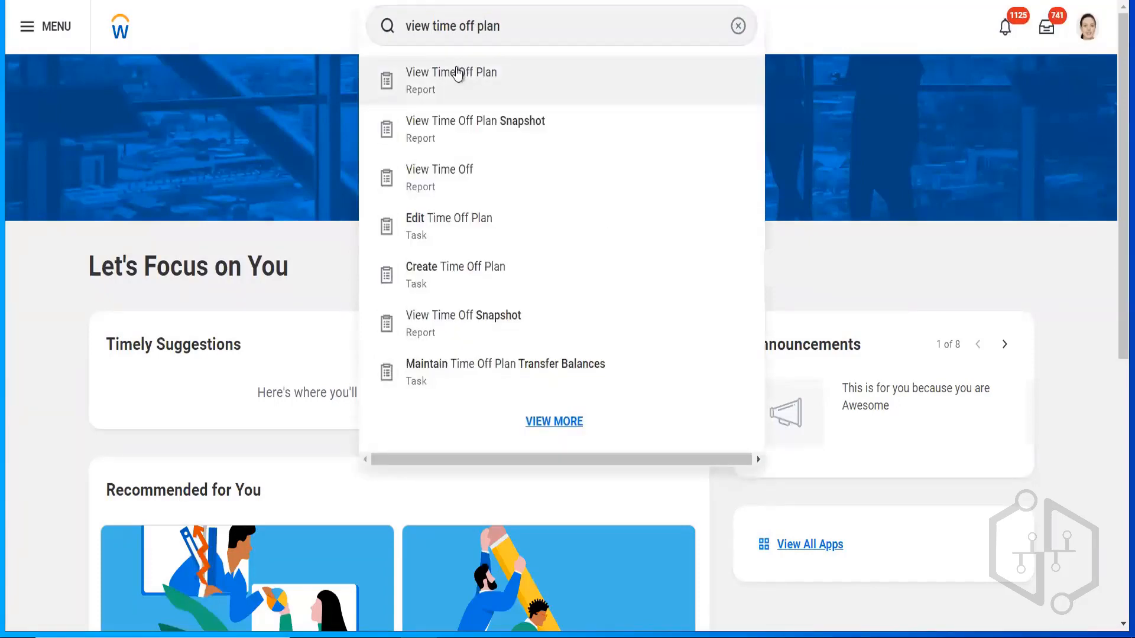
click(457, 72)
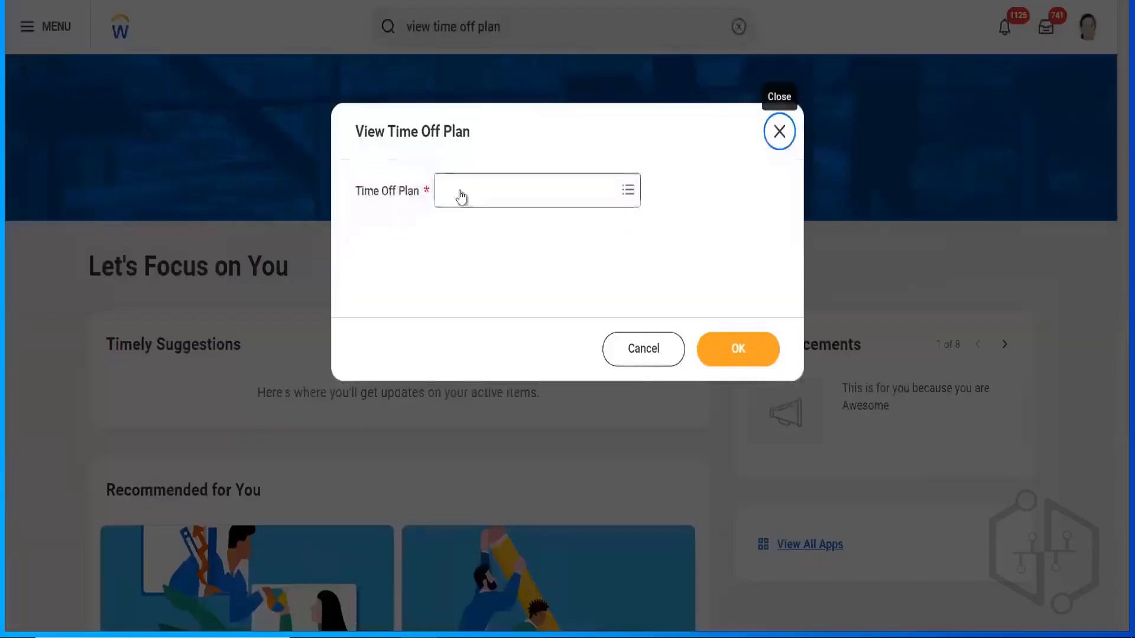
click(462, 197)
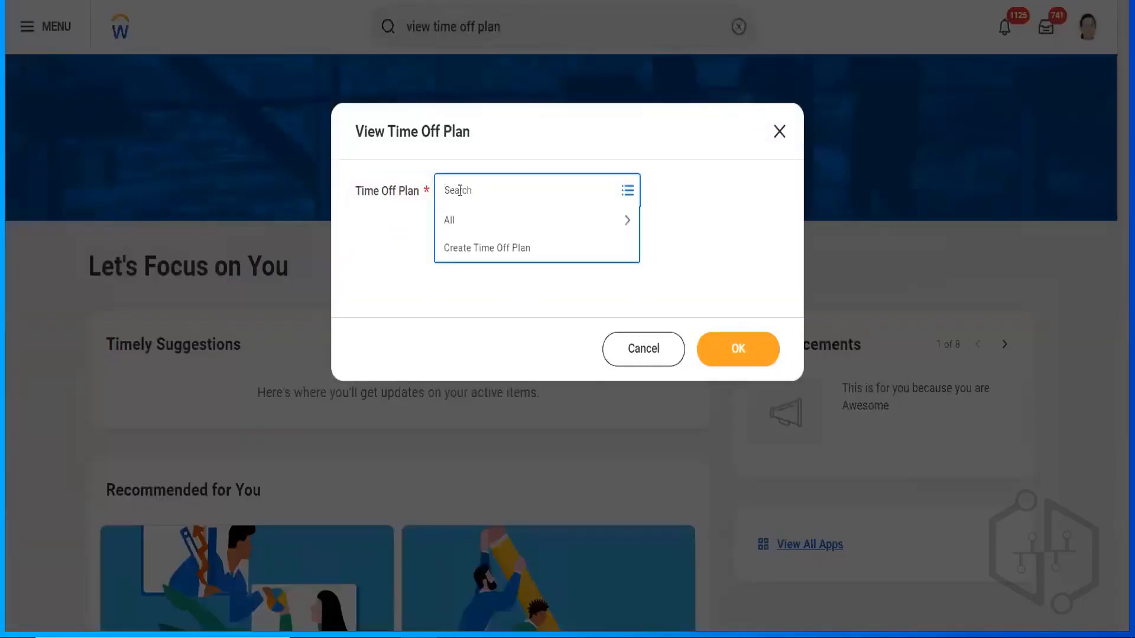
text(vig)
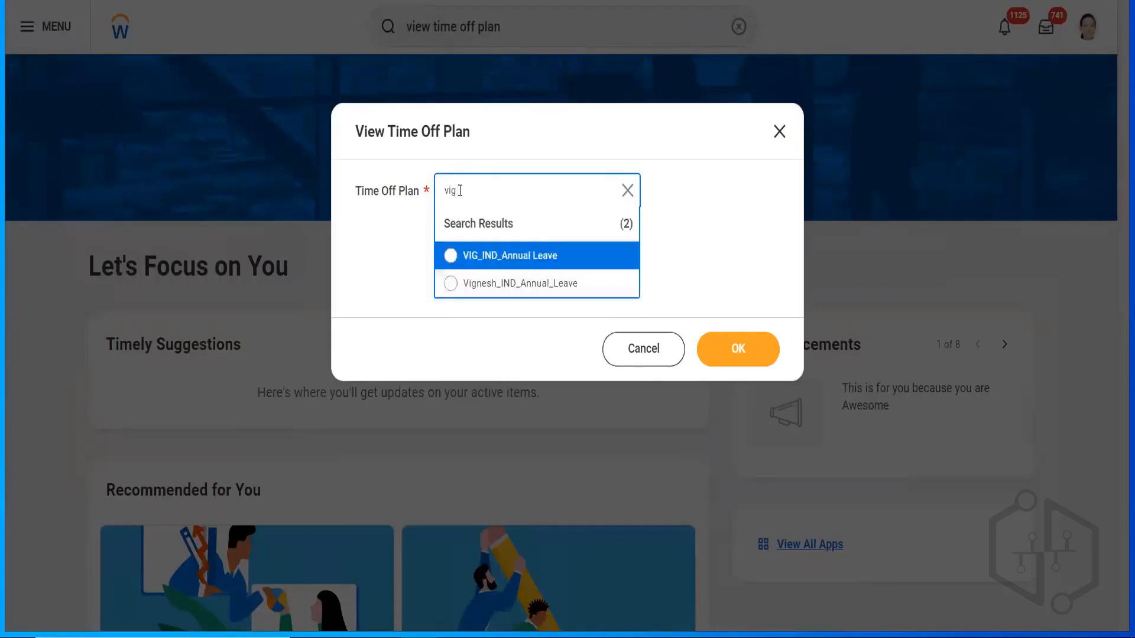
click(488, 254)
click(735, 356)
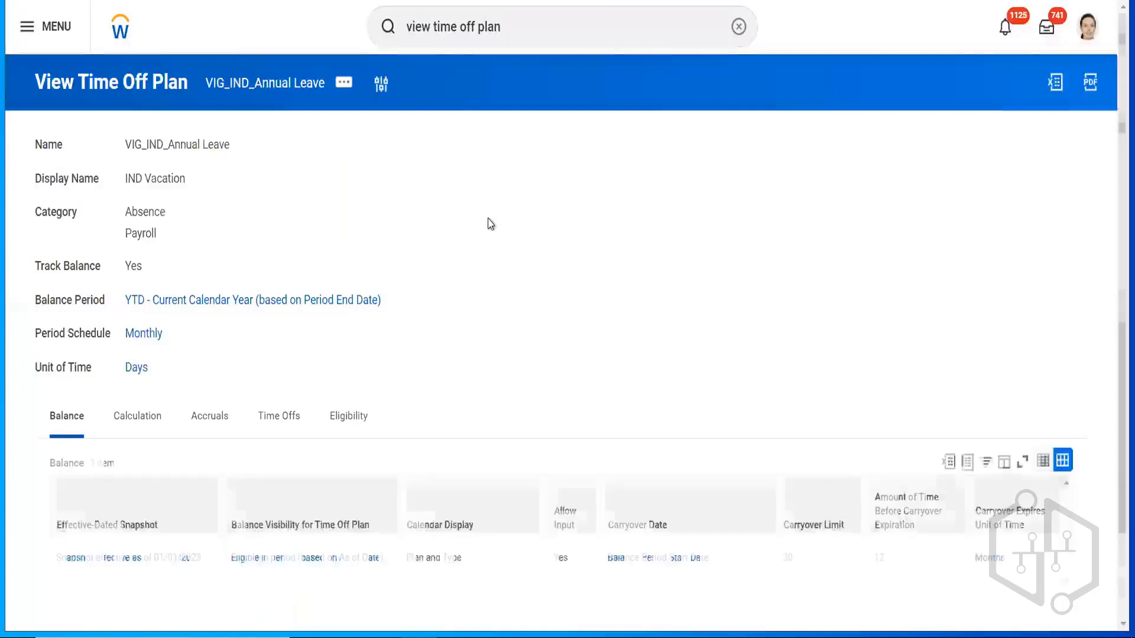
scroll(1114, 330, down, 1)
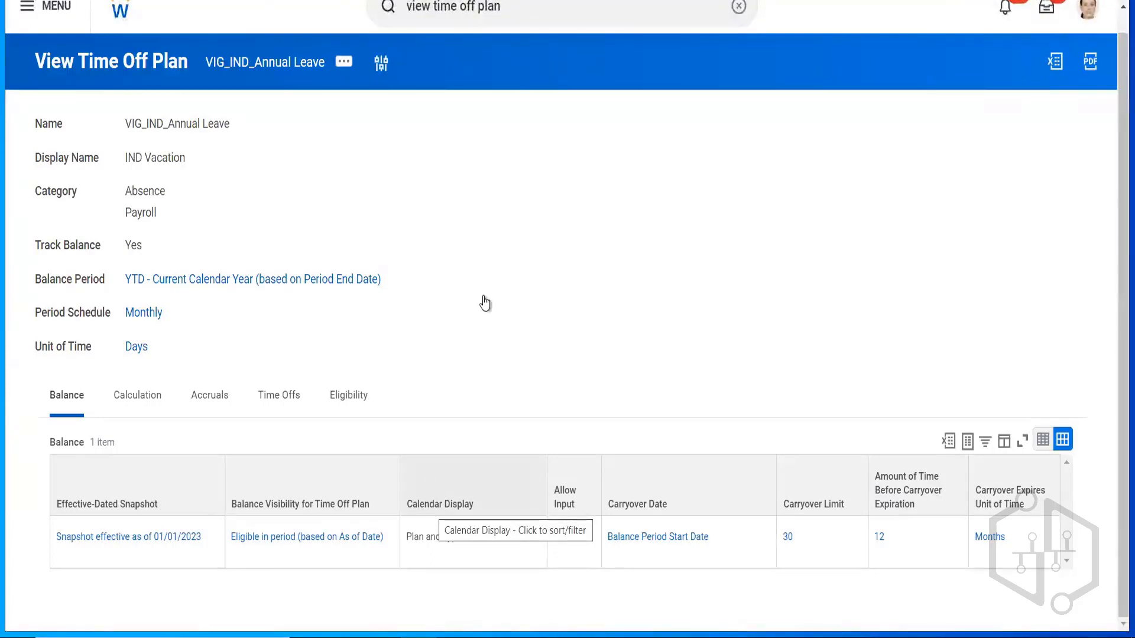
click(209, 395)
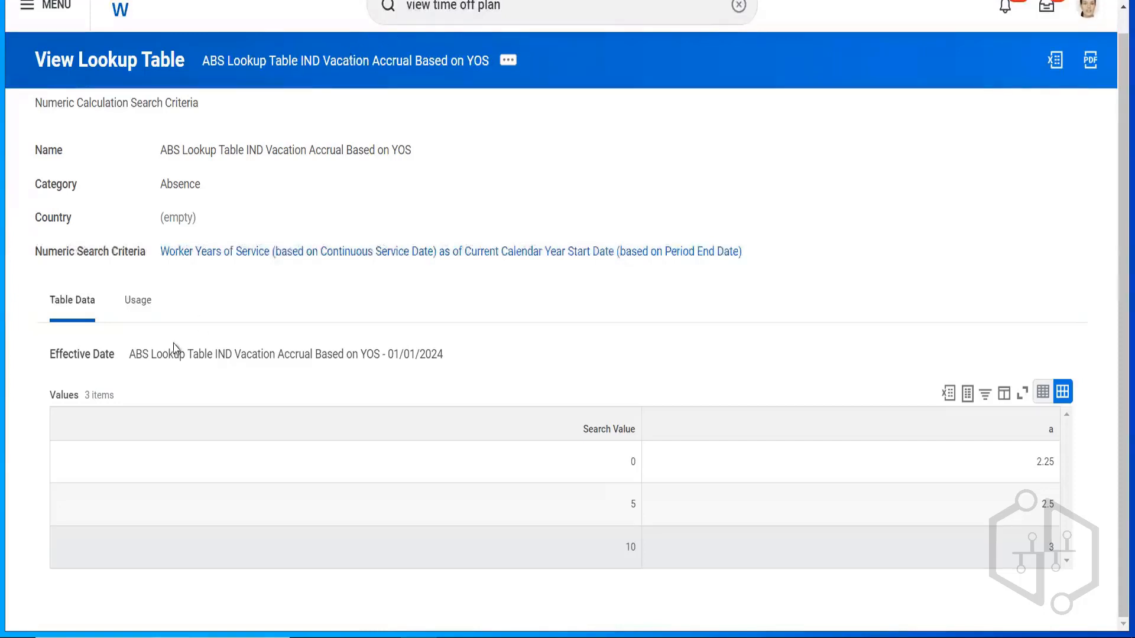
- Trace the lookup table's usage through its lookup calculation to the VIG_IND_Annual_Leave_Accrual snapshot
click(134, 305)
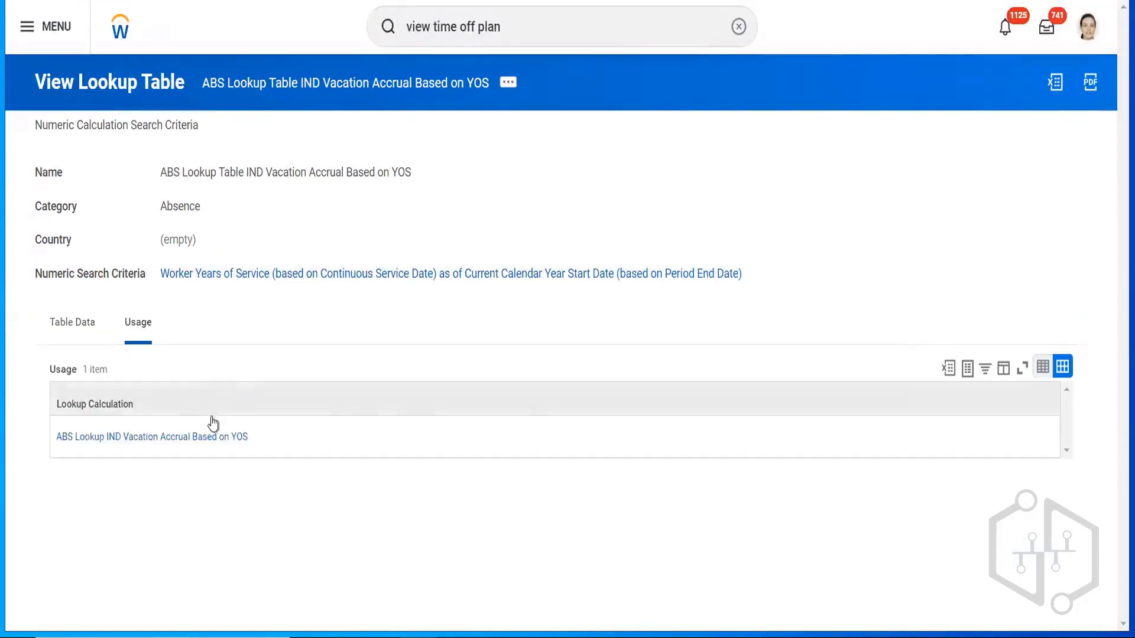
right_click(170, 441)
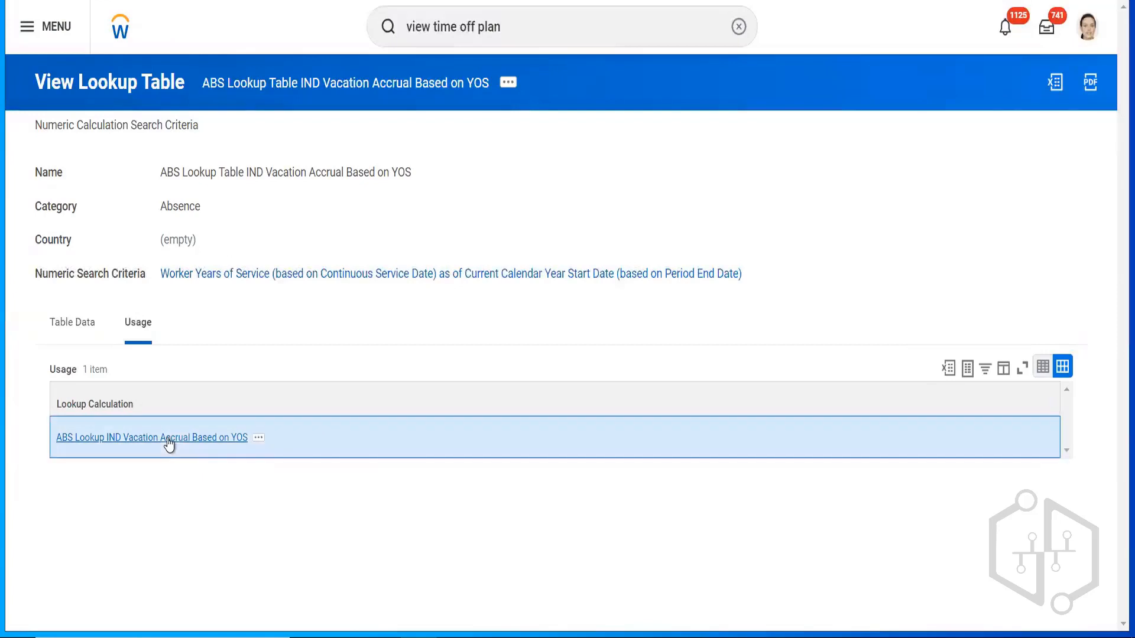
click(208, 455)
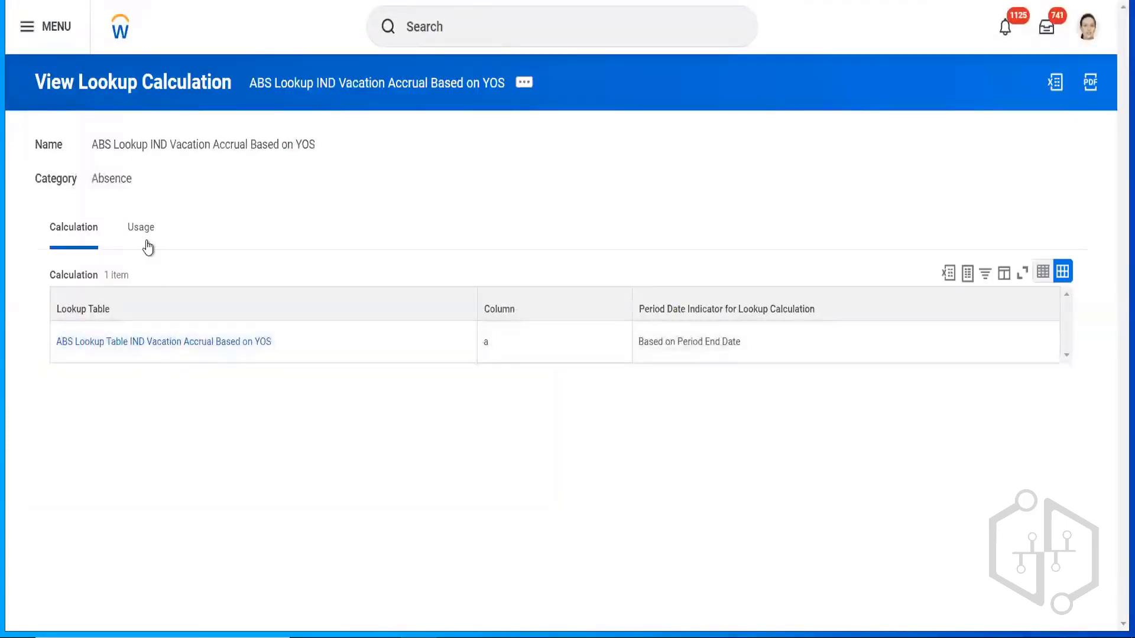
click(141, 235)
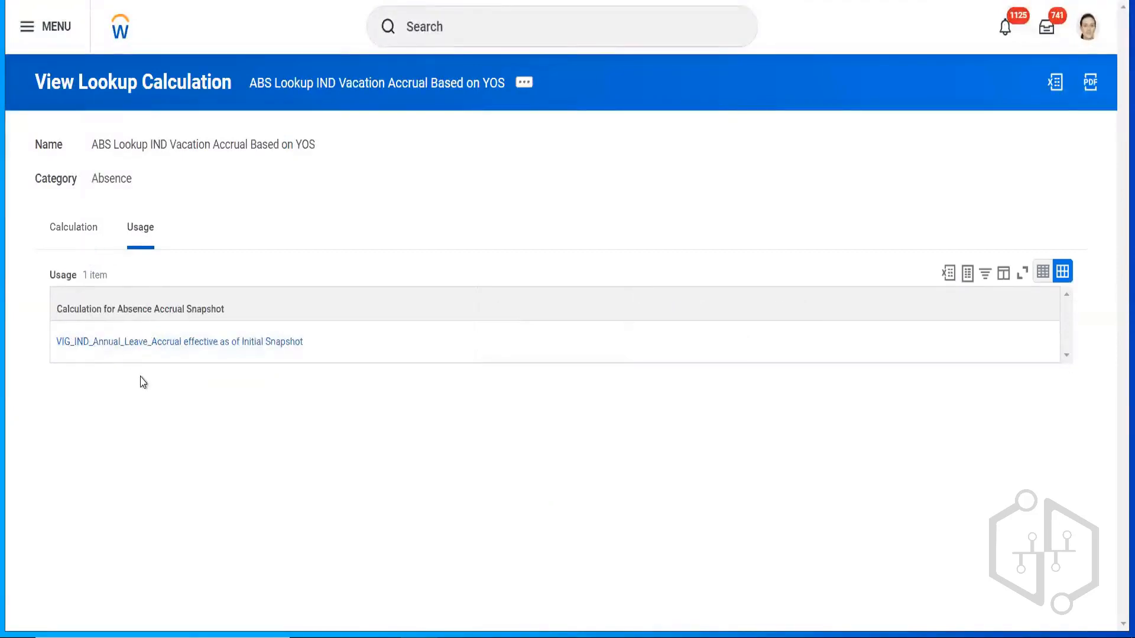
click(151, 343)
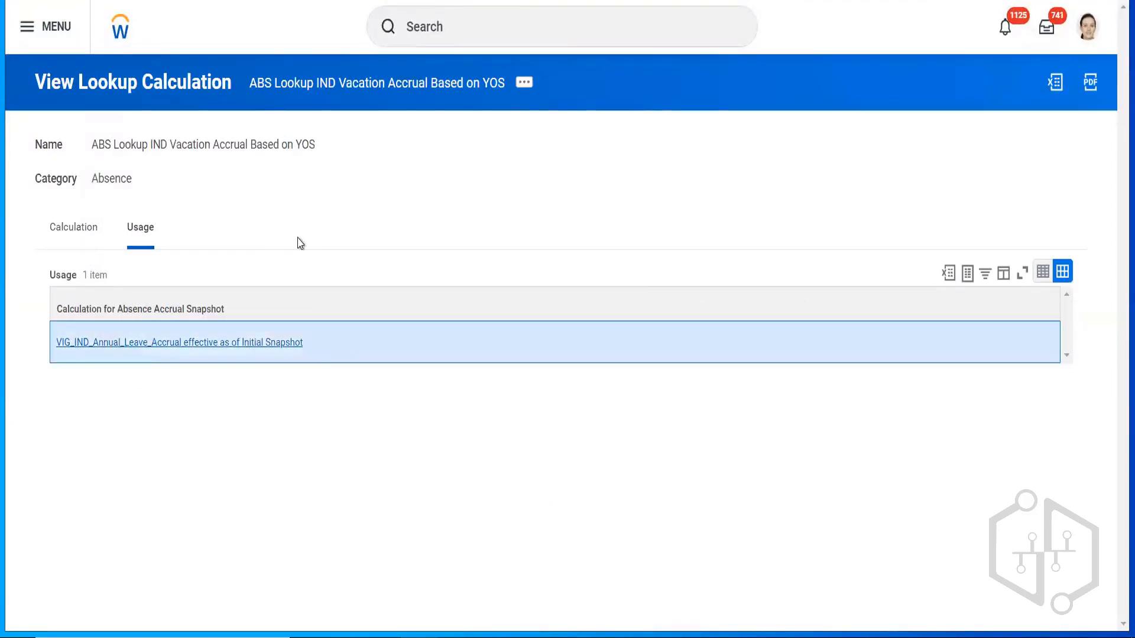
- Review the accrual snapshot's time off plan overrides, covering accrual frequency and worker eligibility
click(203, 282)
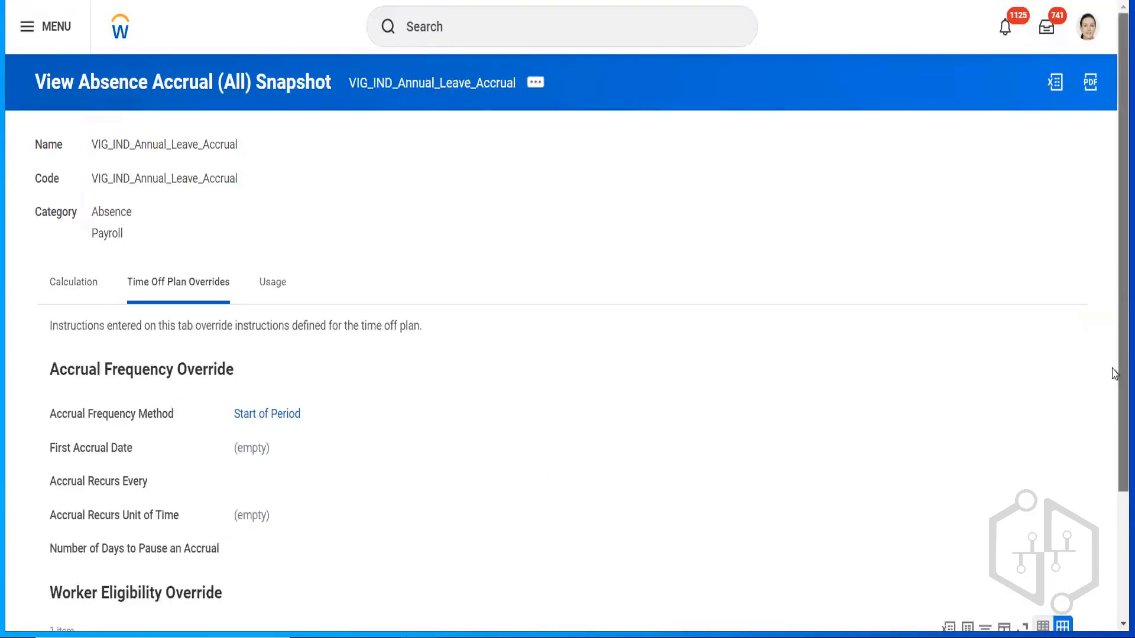
scroll(1114, 427, down, 2)
drag(1115, 428, 1114, 455)
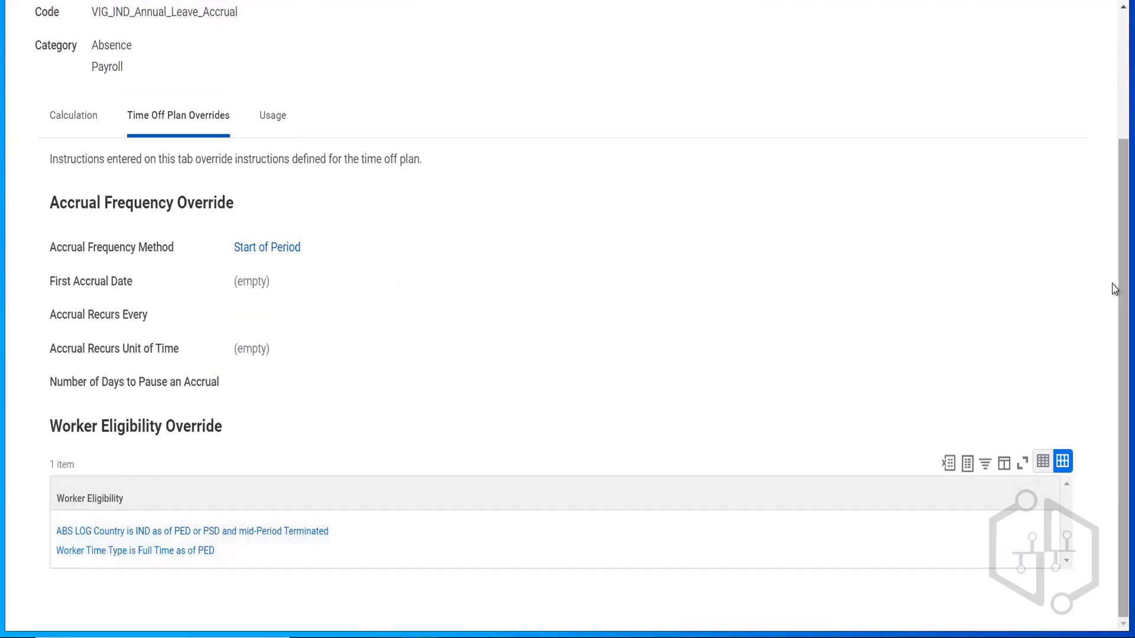
drag(1114, 294, 1115, 167)
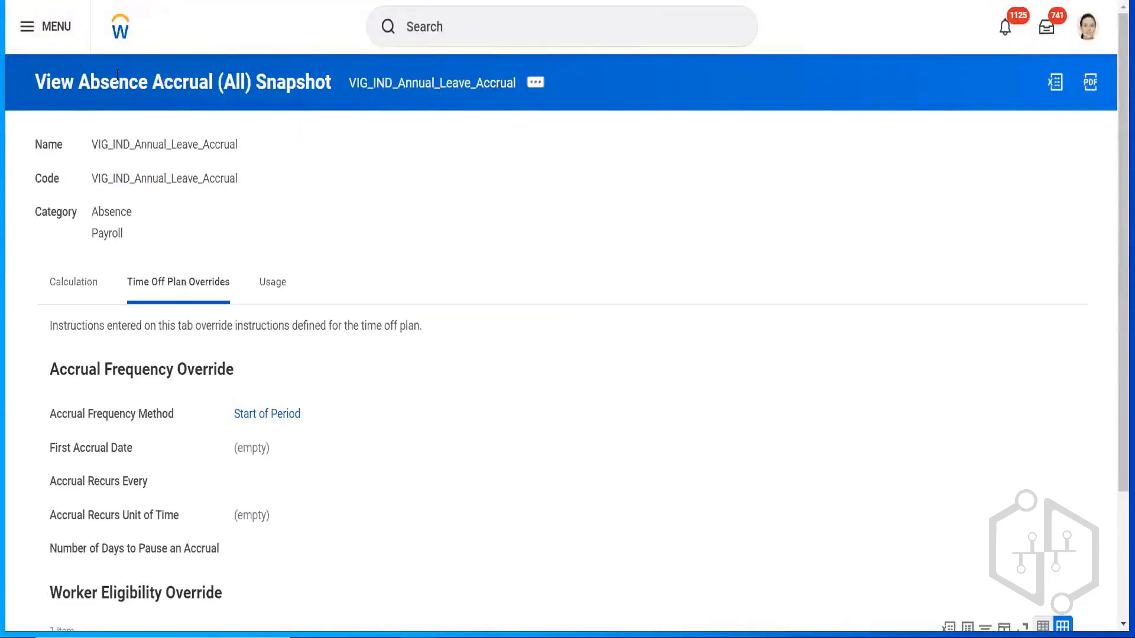
- Open the VIG_IND_Annual Leave plan snapshot from the accrual's usage and examine its worker type and worker eligibility rules
click(273, 288)
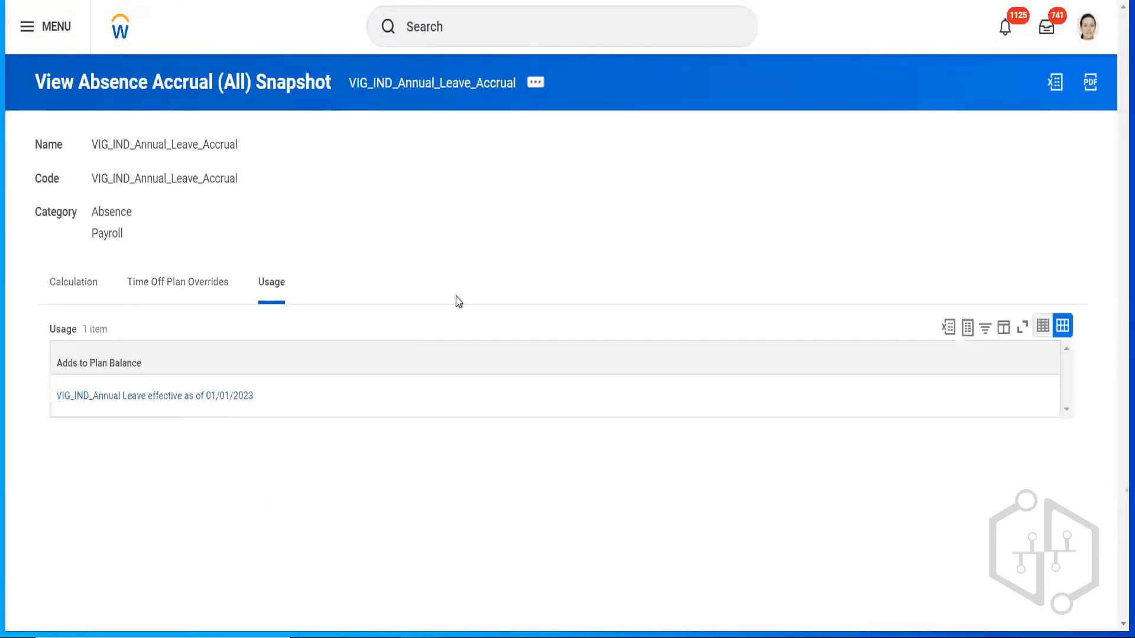
click(177, 400)
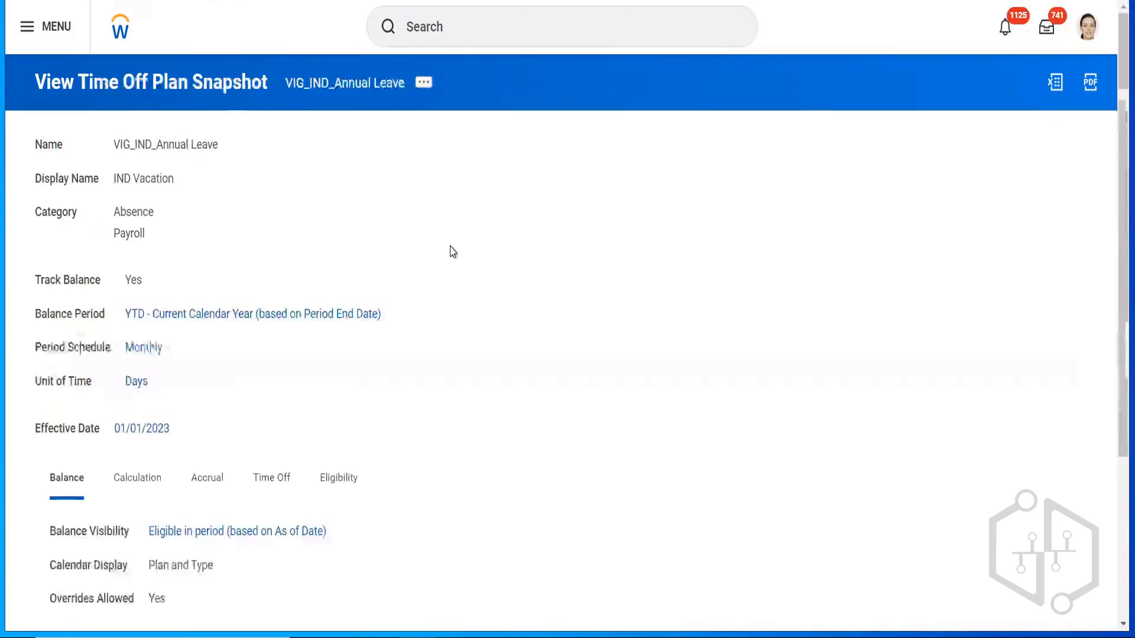
click(356, 483)
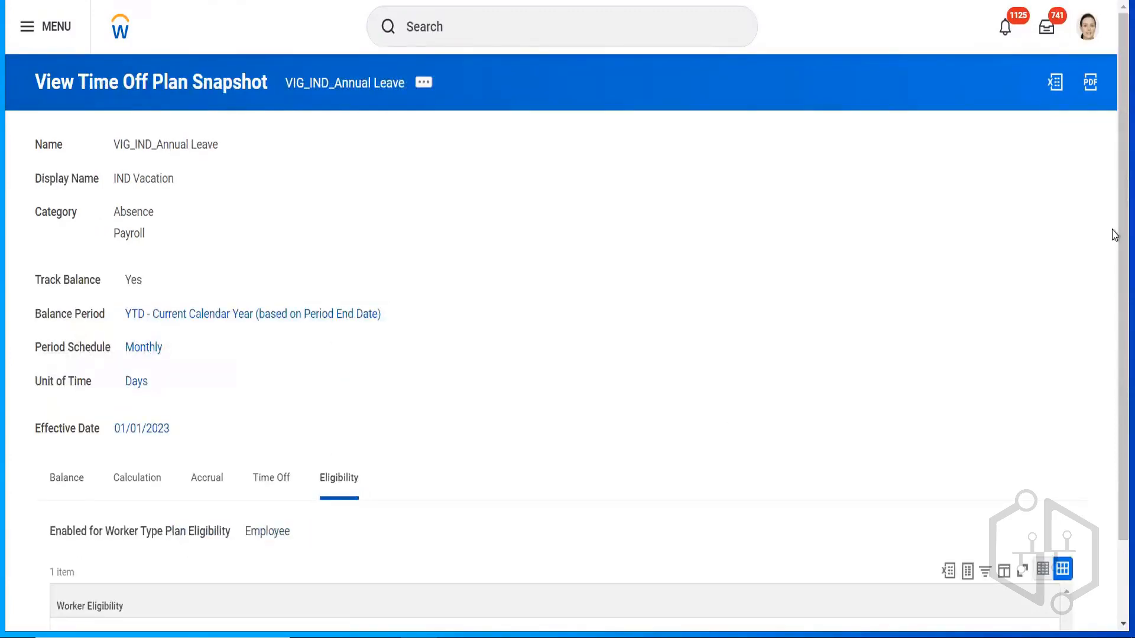
drag(1119, 214, 1119, 298)
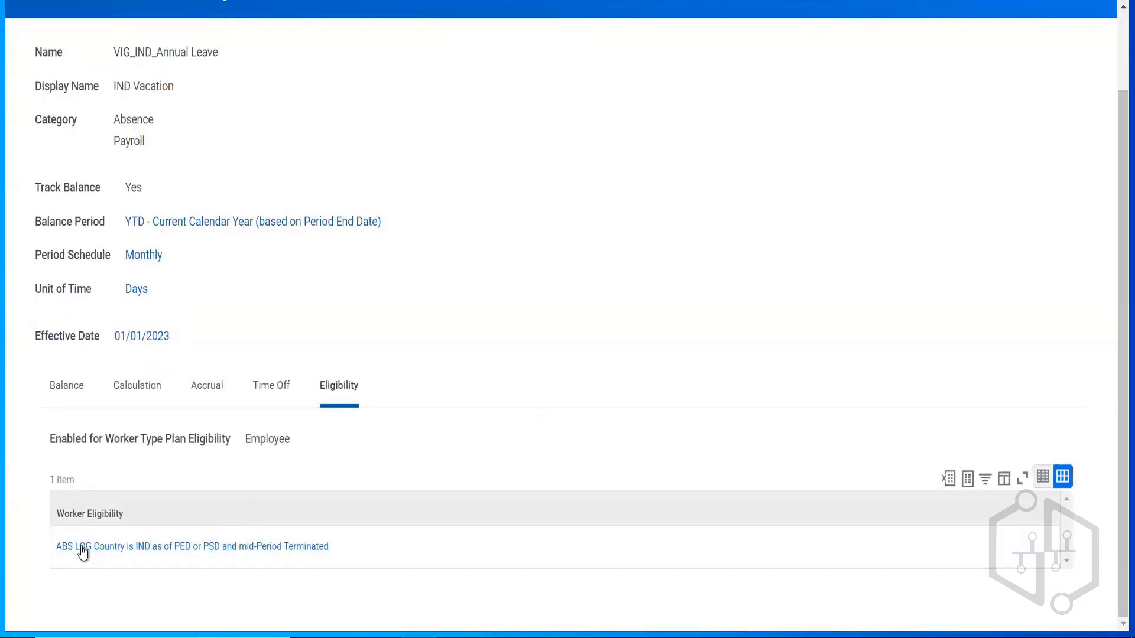
click(197, 542)
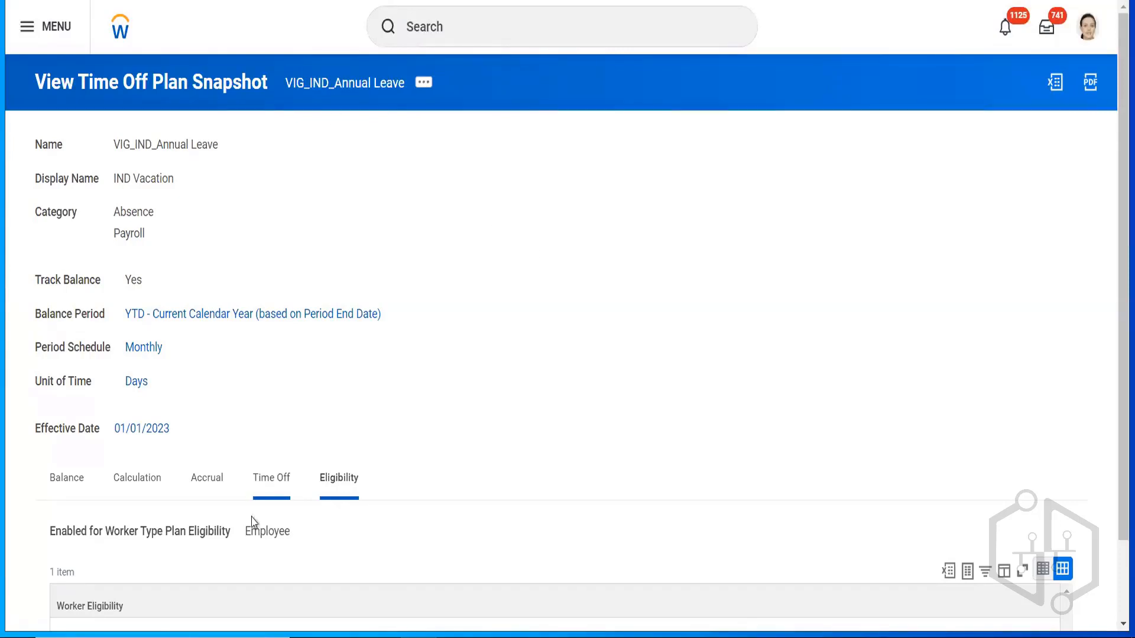
double_click(257, 533)
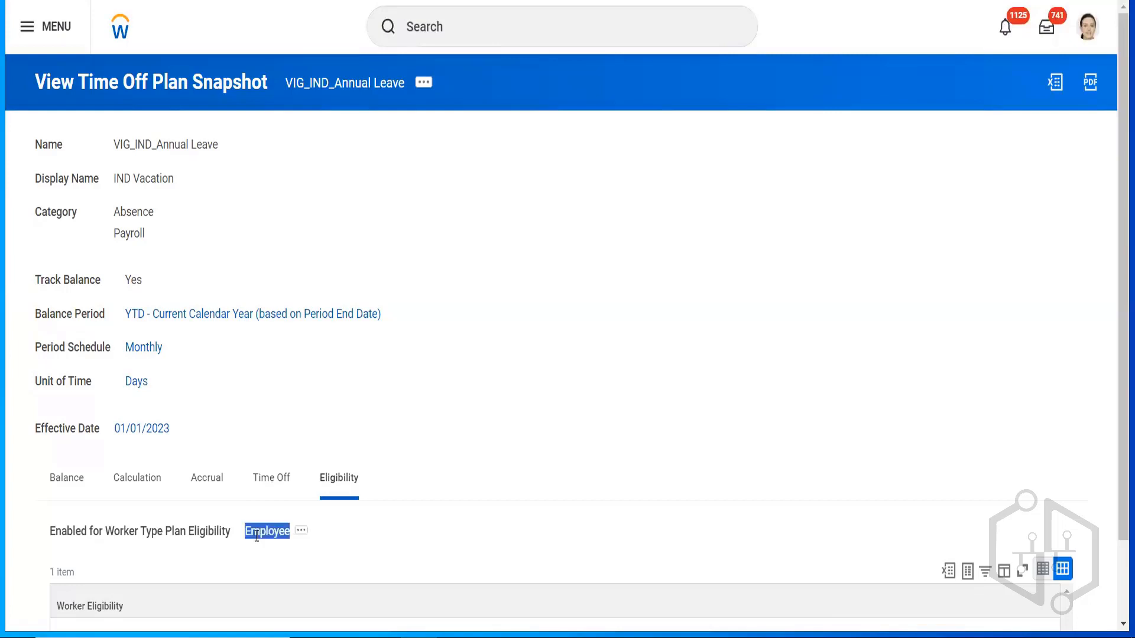
click(592, 373)
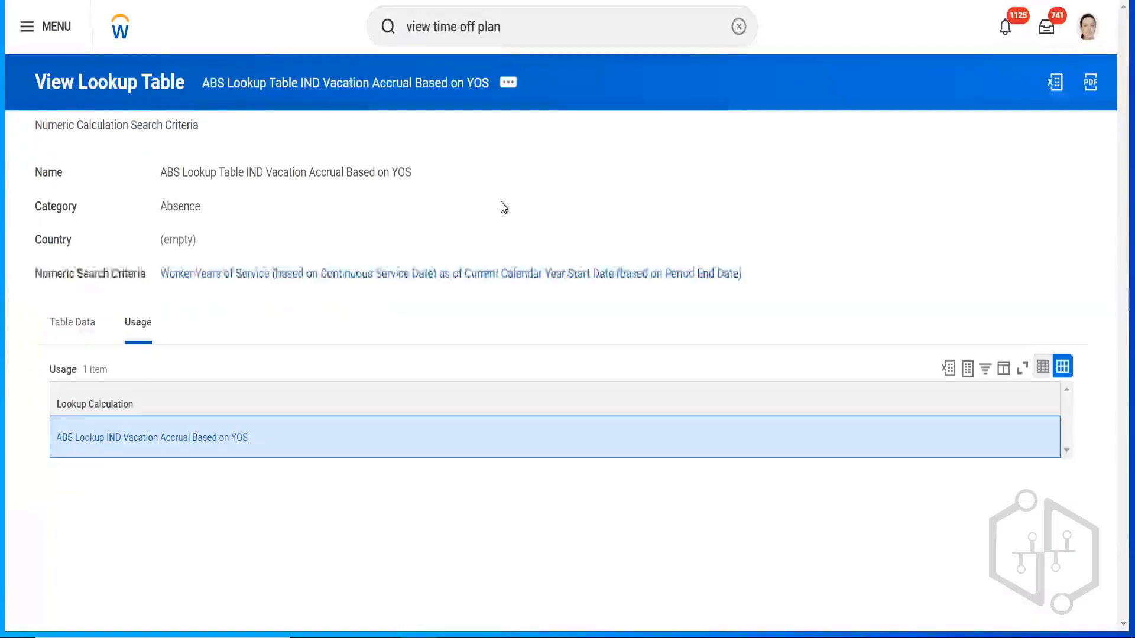
- Return to the vacation accrual lookup table's data and examine the accrual value for each years-of-service row
click(67, 326)
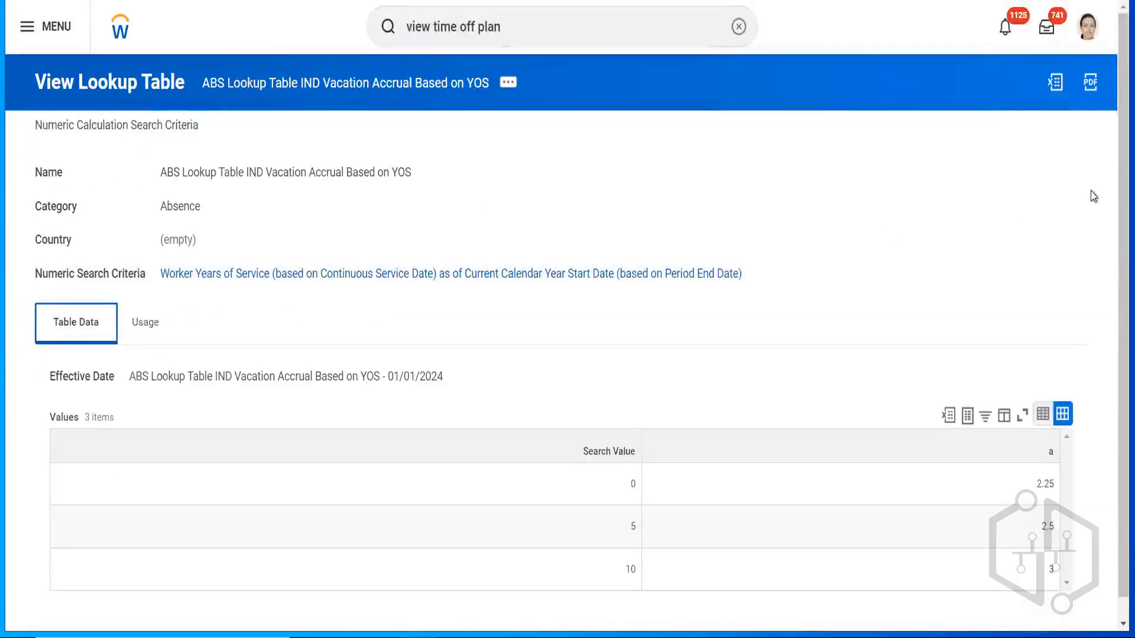
mouse_move(1118, 159)
mouse_down()
mouse_move(1119, 222)
mouse_move(1118, 147)
mouse_up()
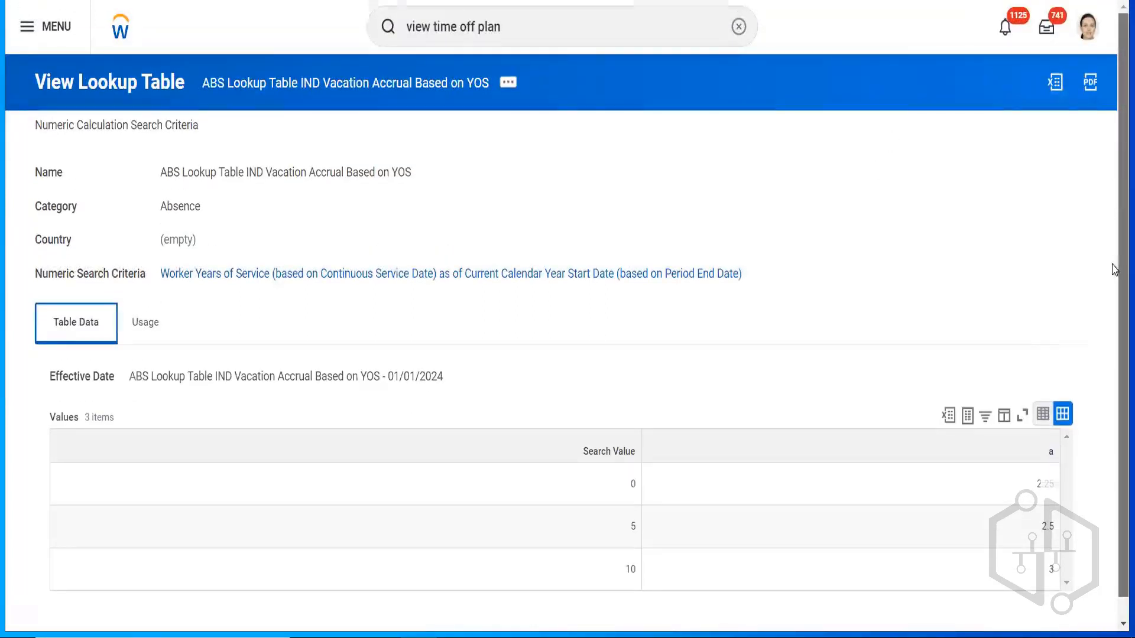
scroll(1117, 184, down, 1)
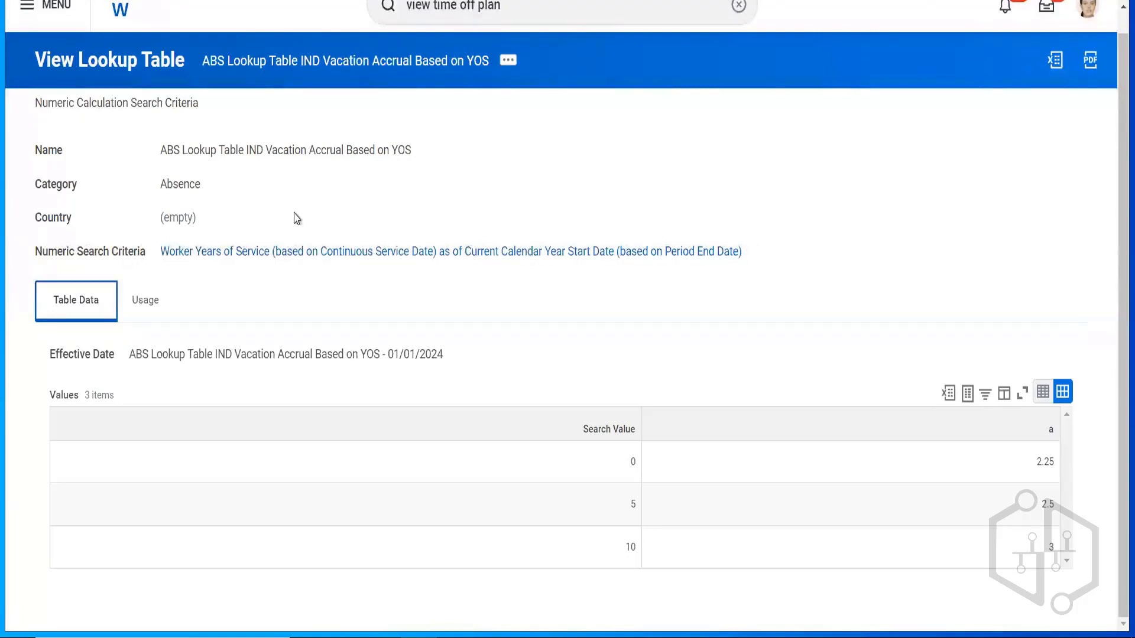
click(914, 255)
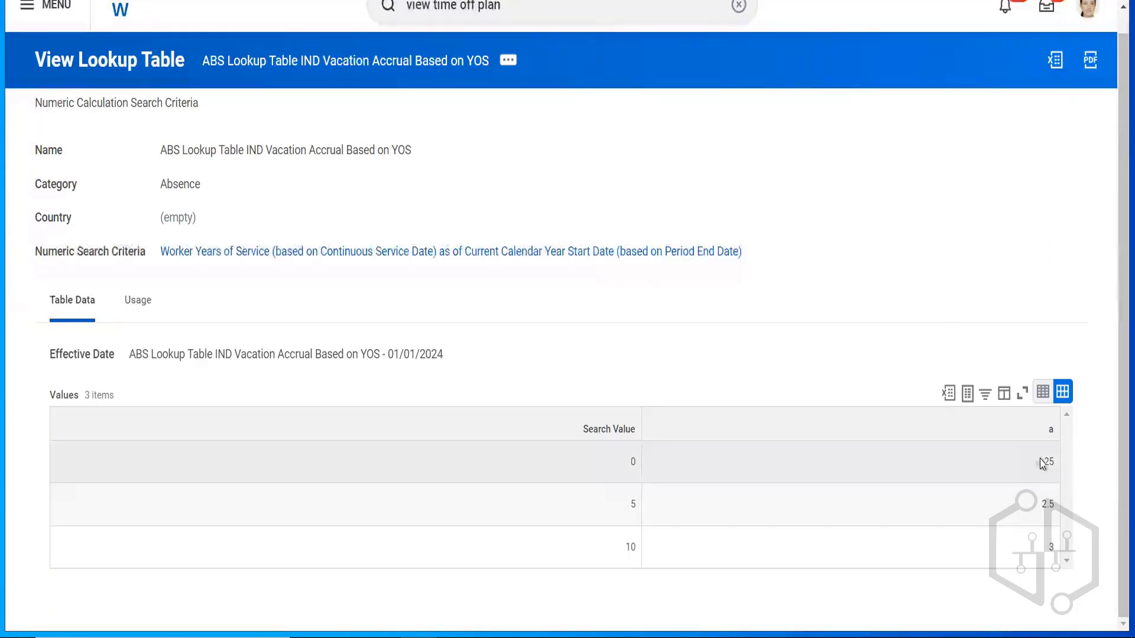
click(1042, 463)
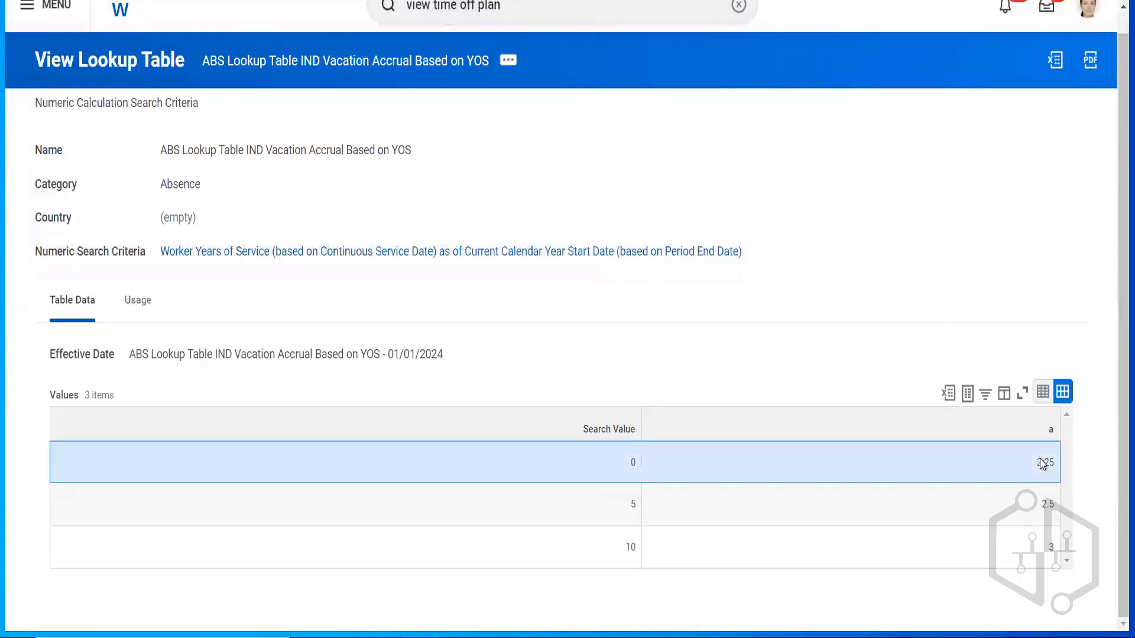
double_click(1047, 515)
click(1049, 550)
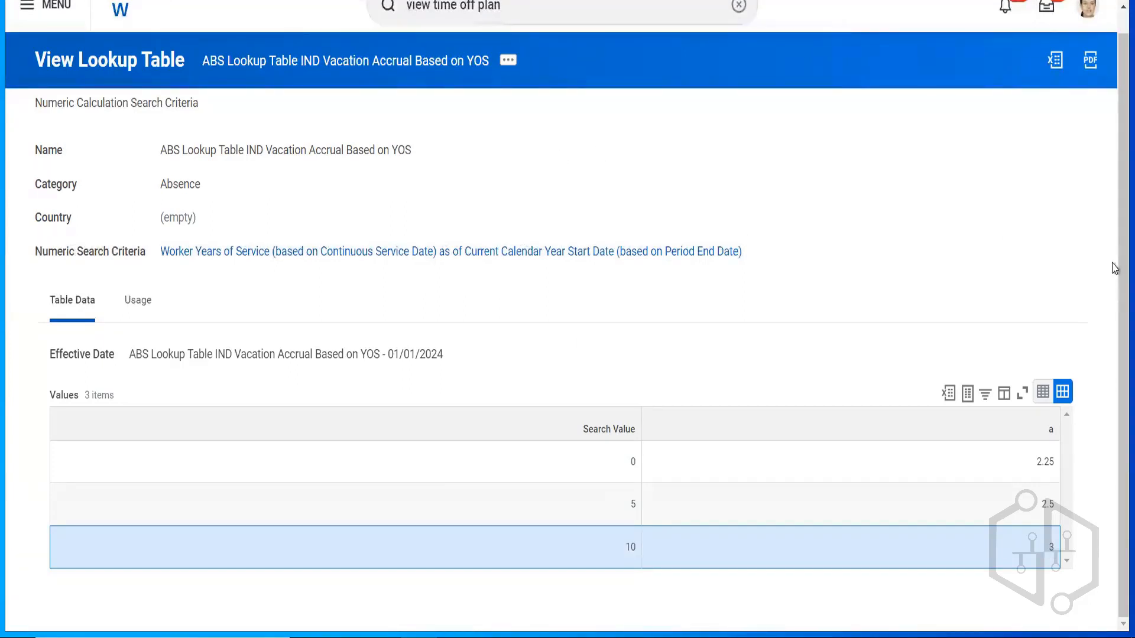
- Open the lookup calculation that uses this table, and from it open the referenced lookup table to check its first accrual value
scroll(1113, 231, up, 1)
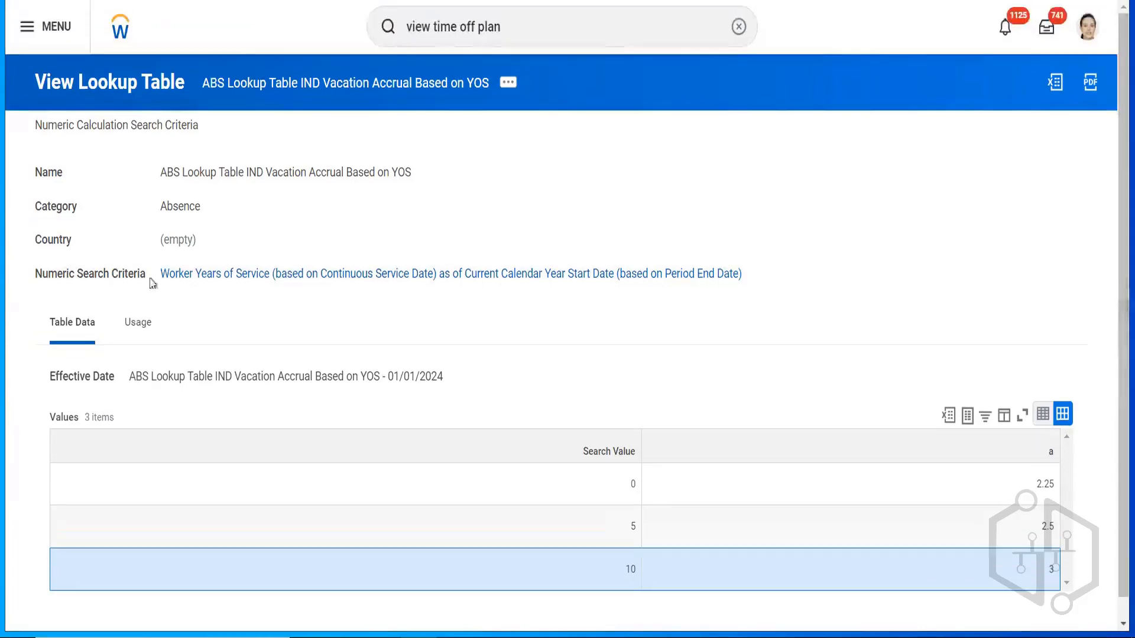
click(141, 322)
click(183, 438)
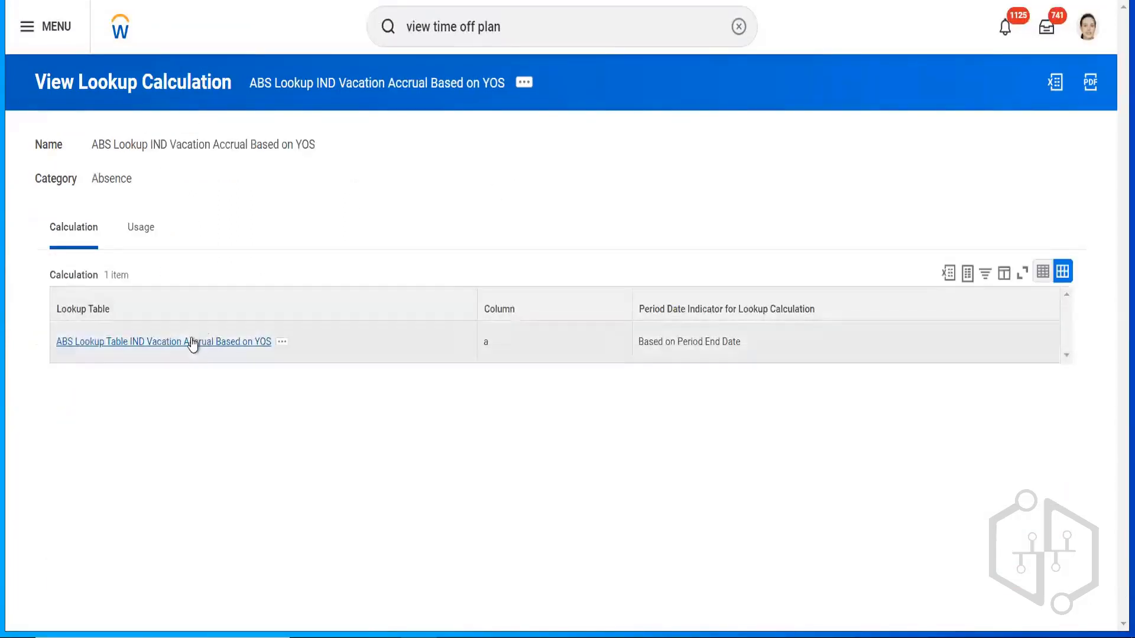
right_click(192, 342)
click(228, 353)
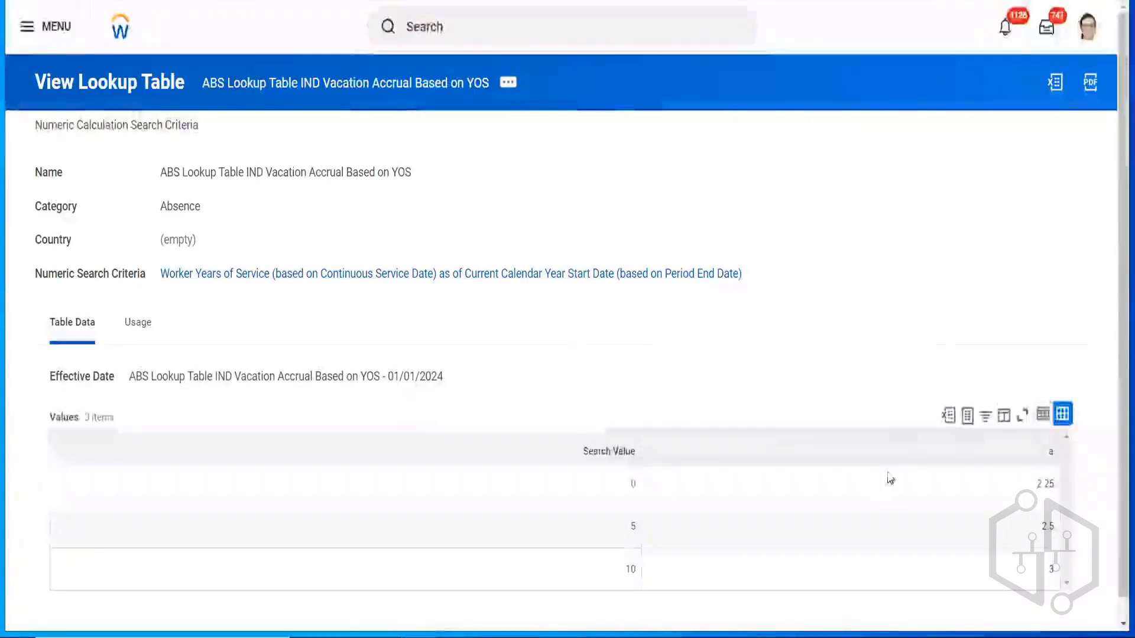
double_click(1045, 484)
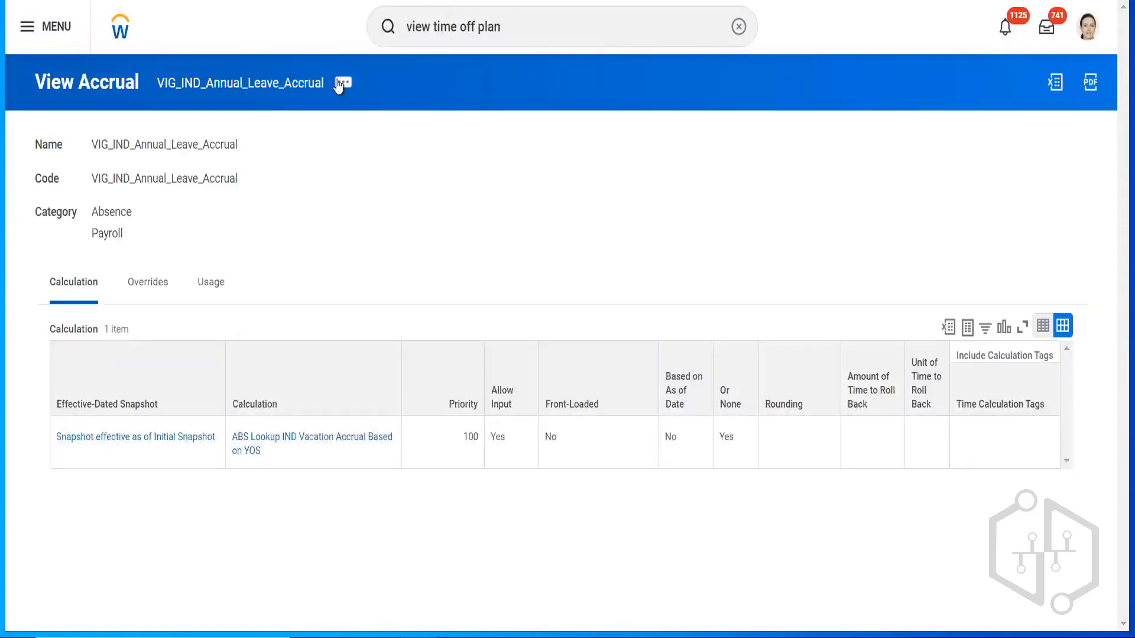
- Copy the name of the lookup calculation assigned to the VIG_IND_Annual_Leave_Accrual accrual
click(343, 83)
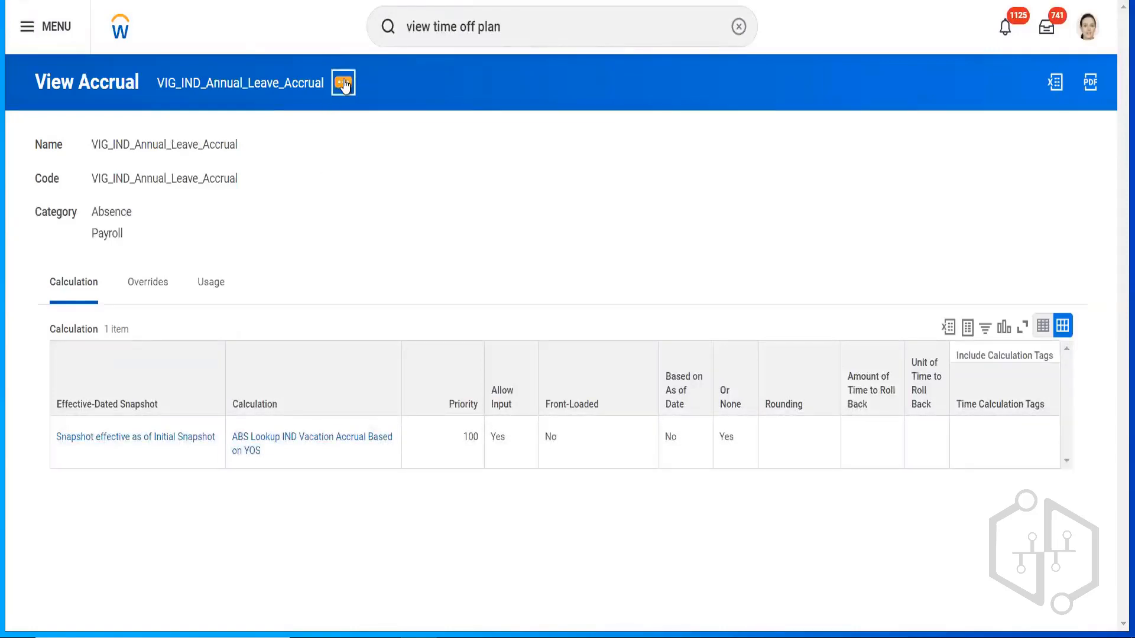
click(290, 208)
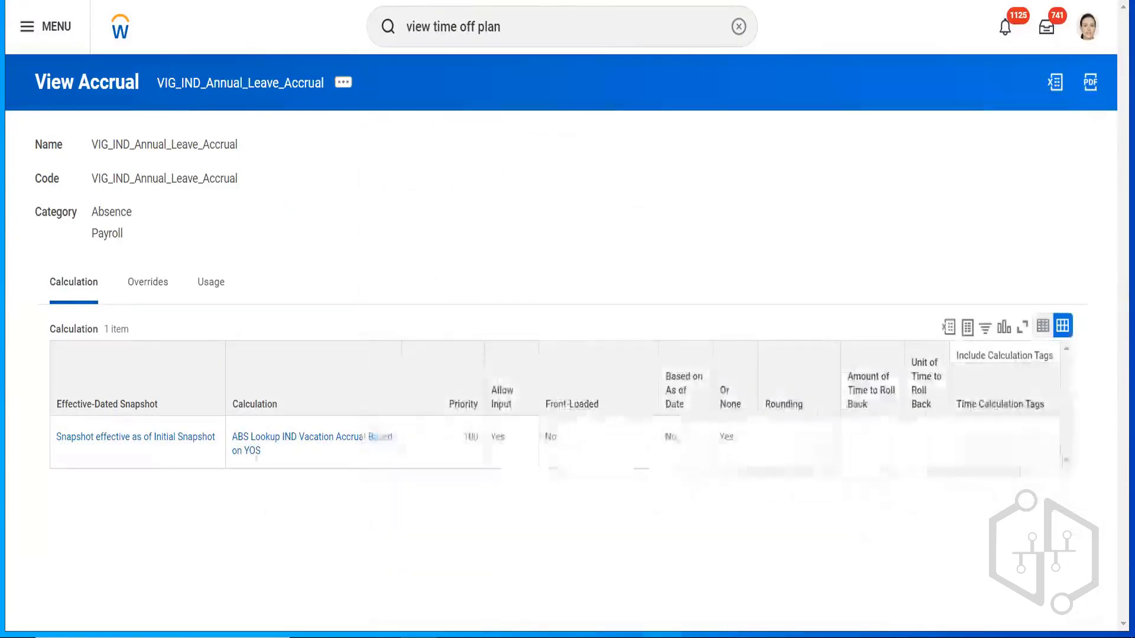
right_click(251, 448)
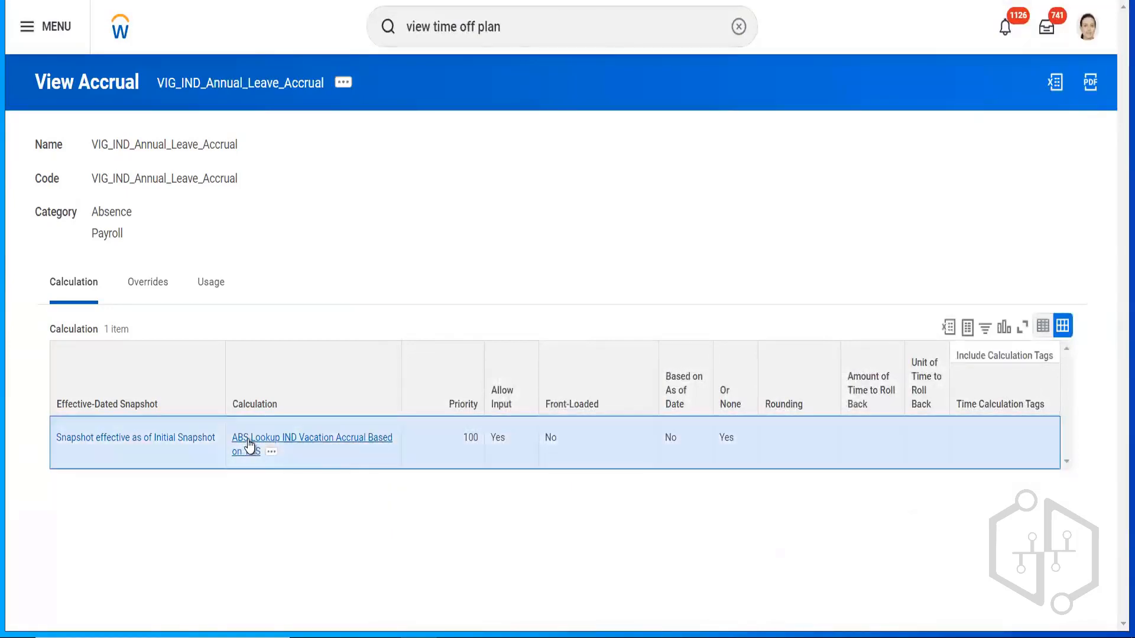
click(284, 514)
- Open VIG_IND_Annual_Leave_Accrual for editing, updating the existing effective date Initial Snapshot
click(344, 84)
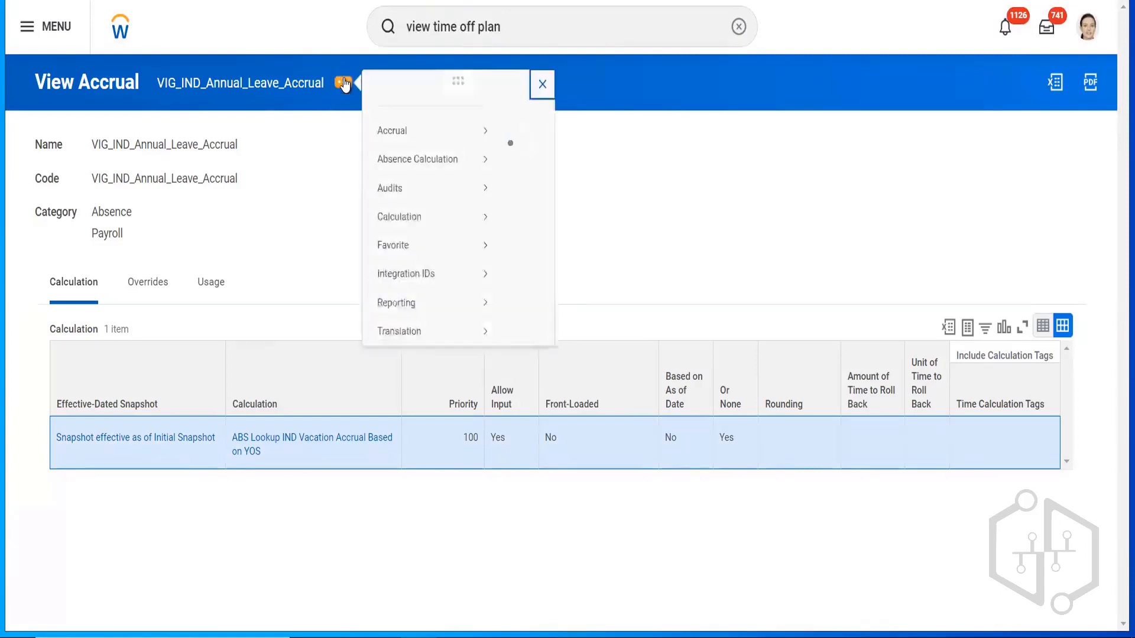
mouse_move(455, 152)
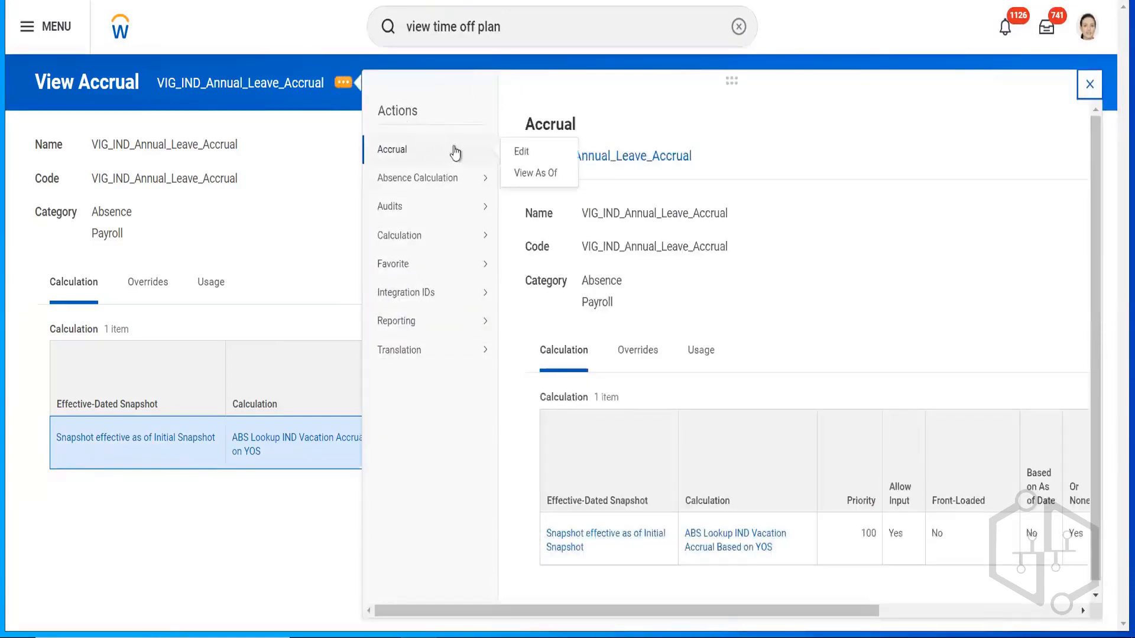
click(522, 153)
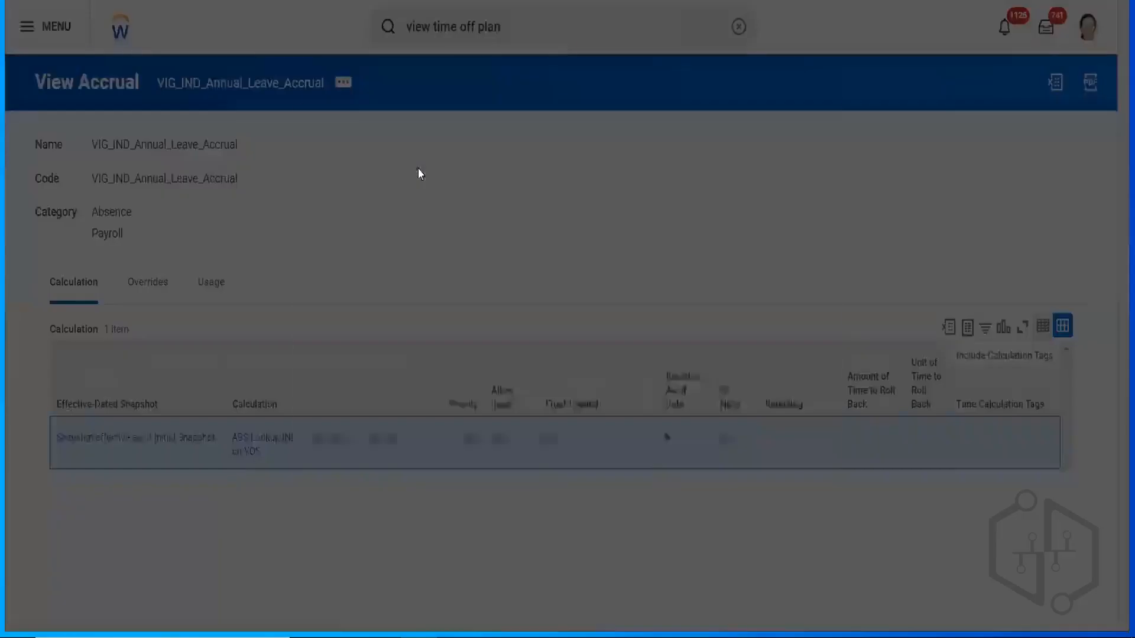
click(420, 303)
click(615, 315)
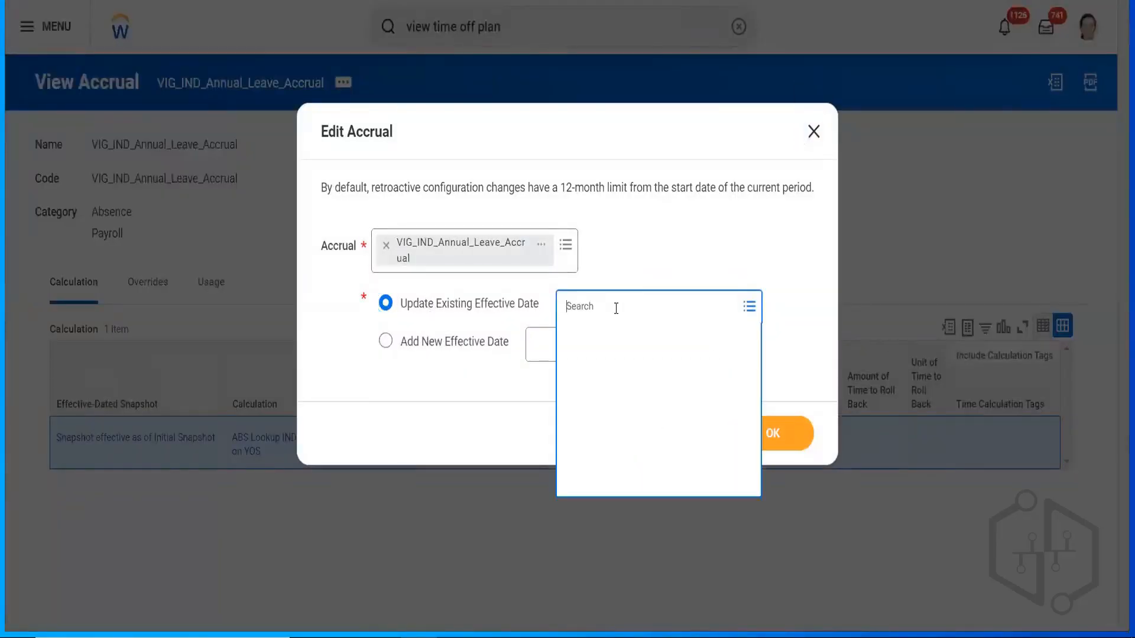
click(596, 337)
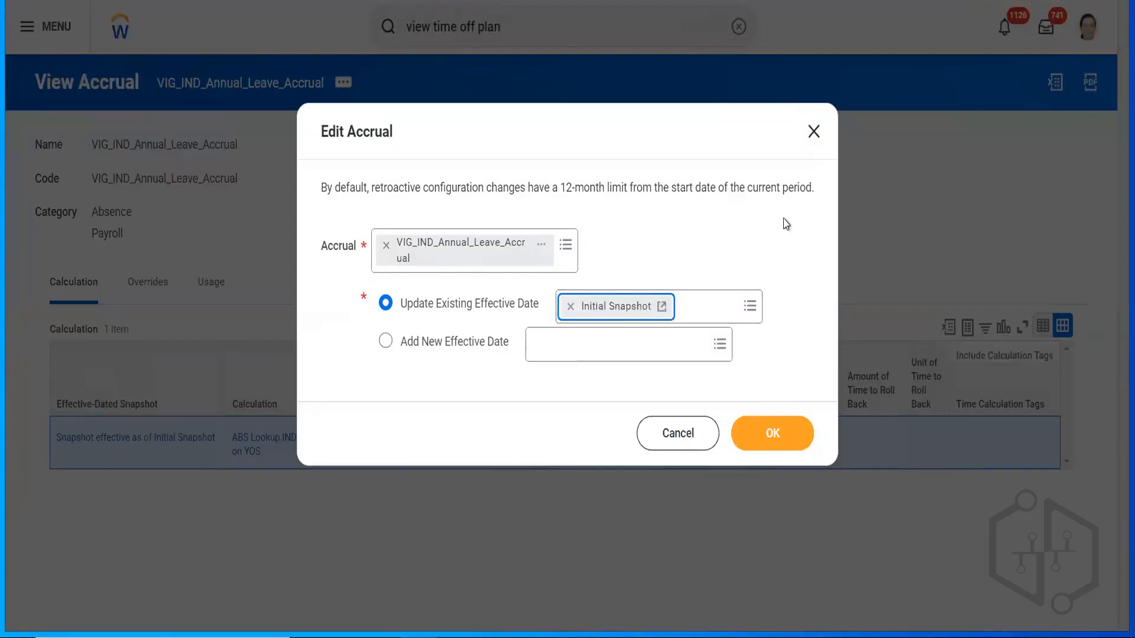
click(773, 438)
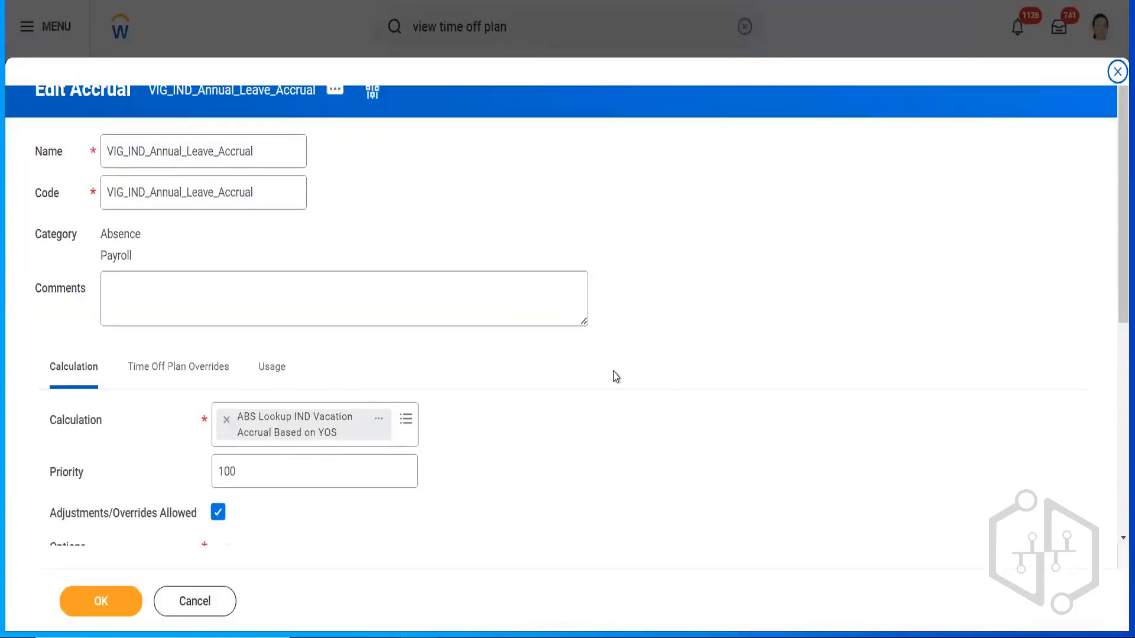
- Copy the name ABS Lookup IND Vacation Accrual Based on YOS from the details of the accrual's assigned calculation
scroll(1116, 278, down, 3)
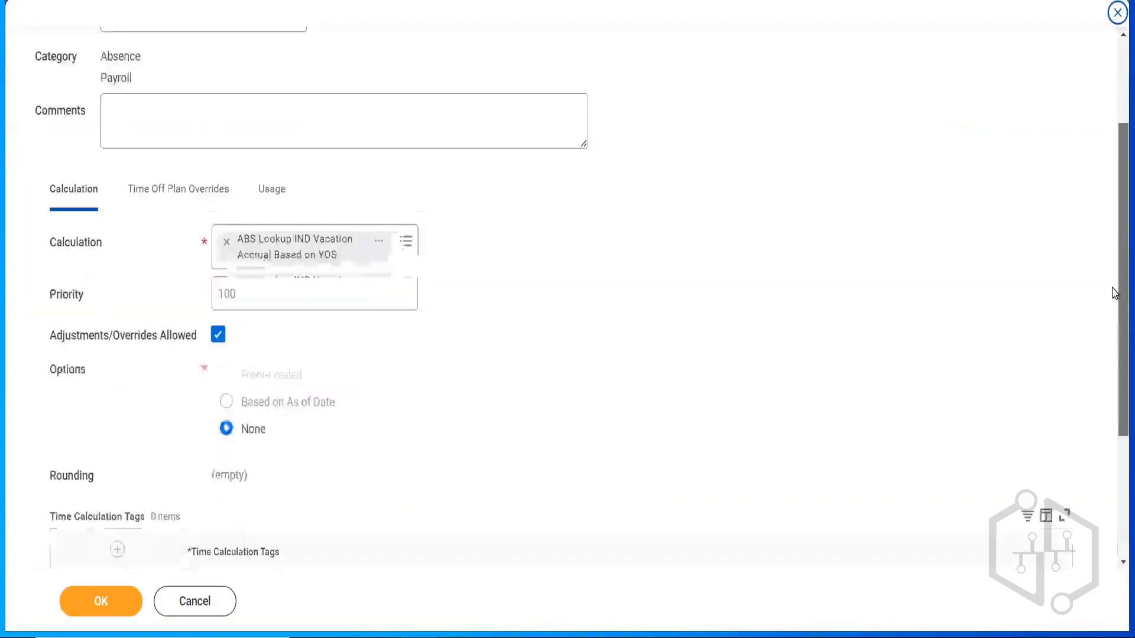
scroll(1115, 270, up, 1)
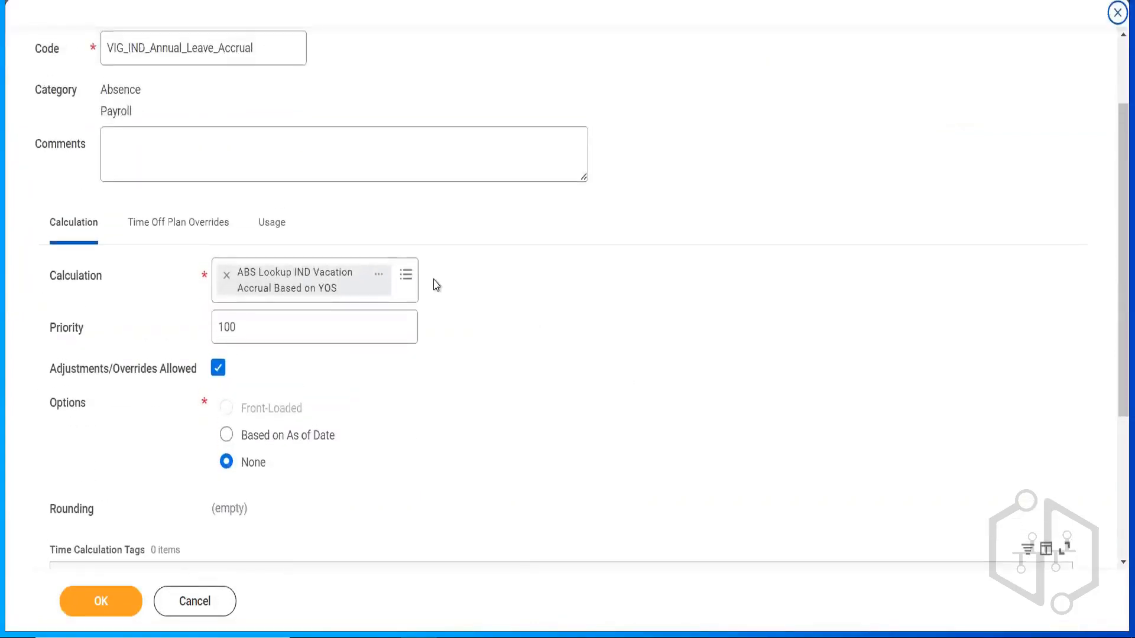
click(379, 275)
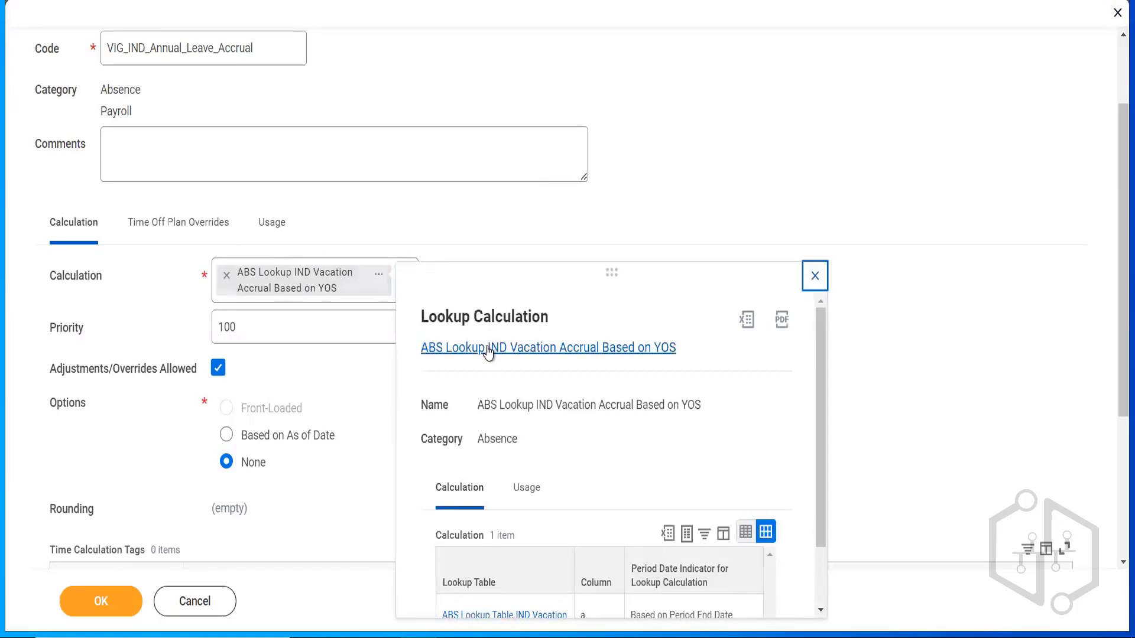
right_click(488, 352)
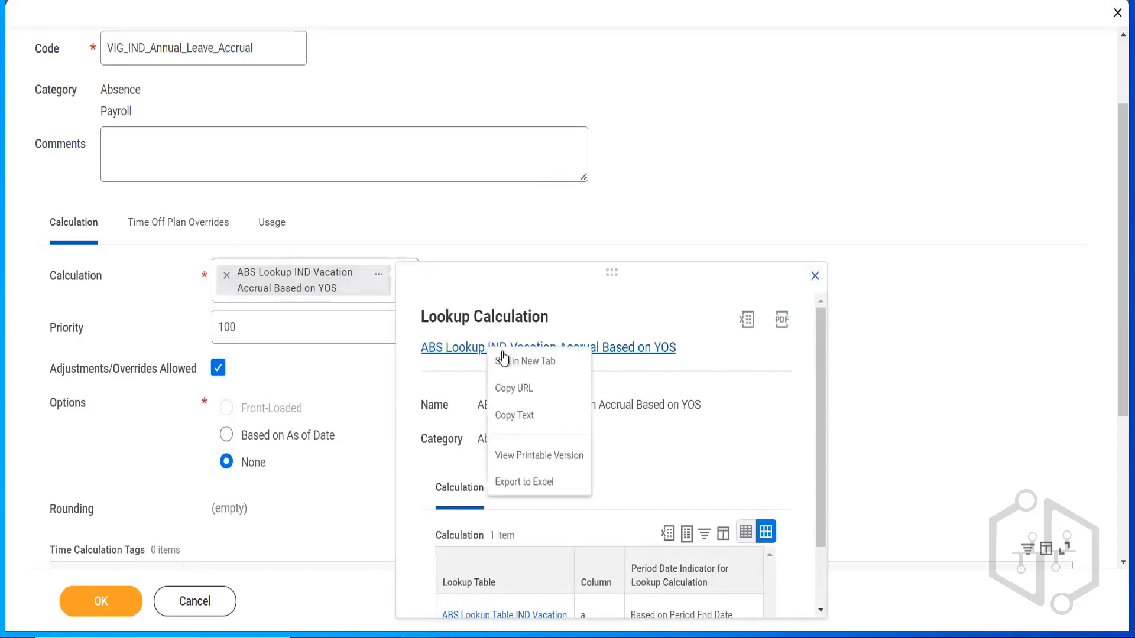
click(521, 424)
click(691, 208)
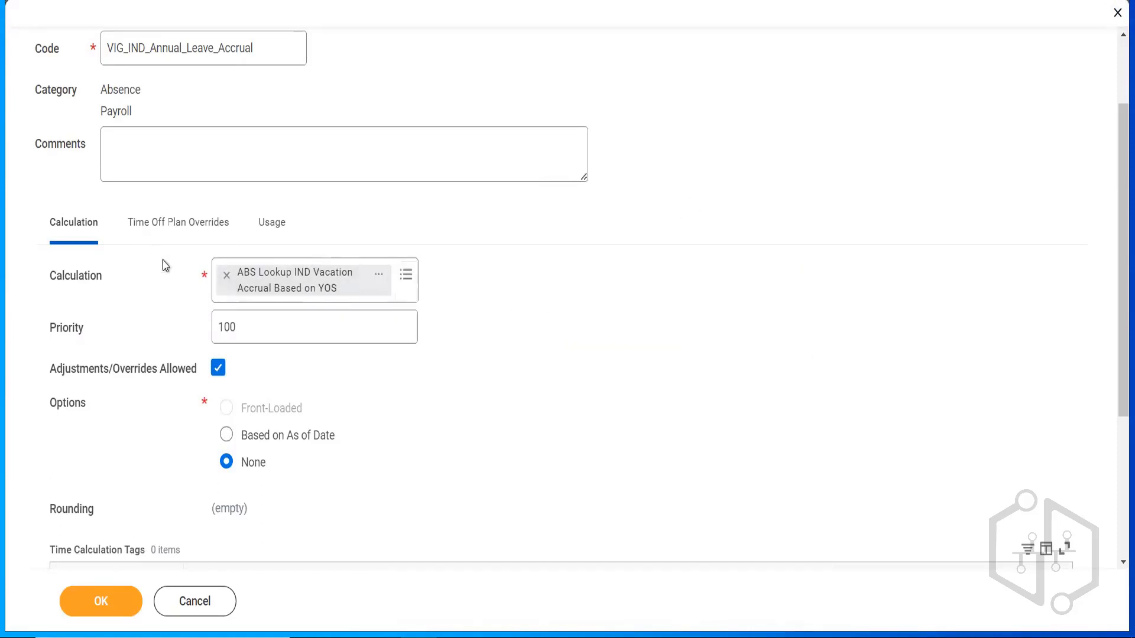
- Remove the assigned calculation from the accrual and start creating an arithmetic calculation in its place
click(228, 274)
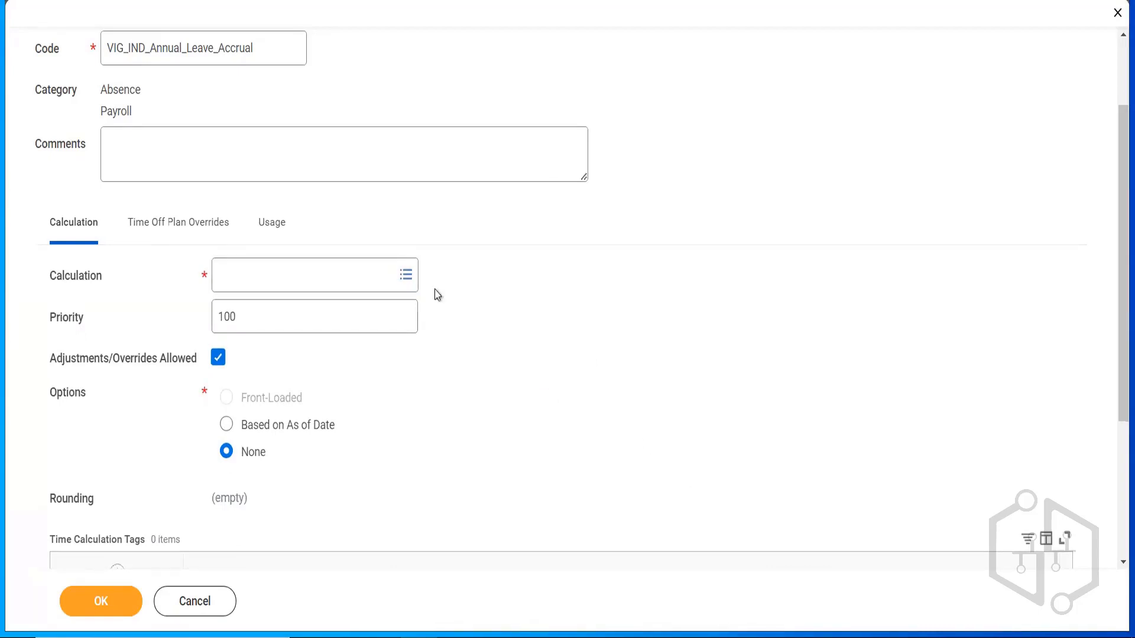
click(406, 279)
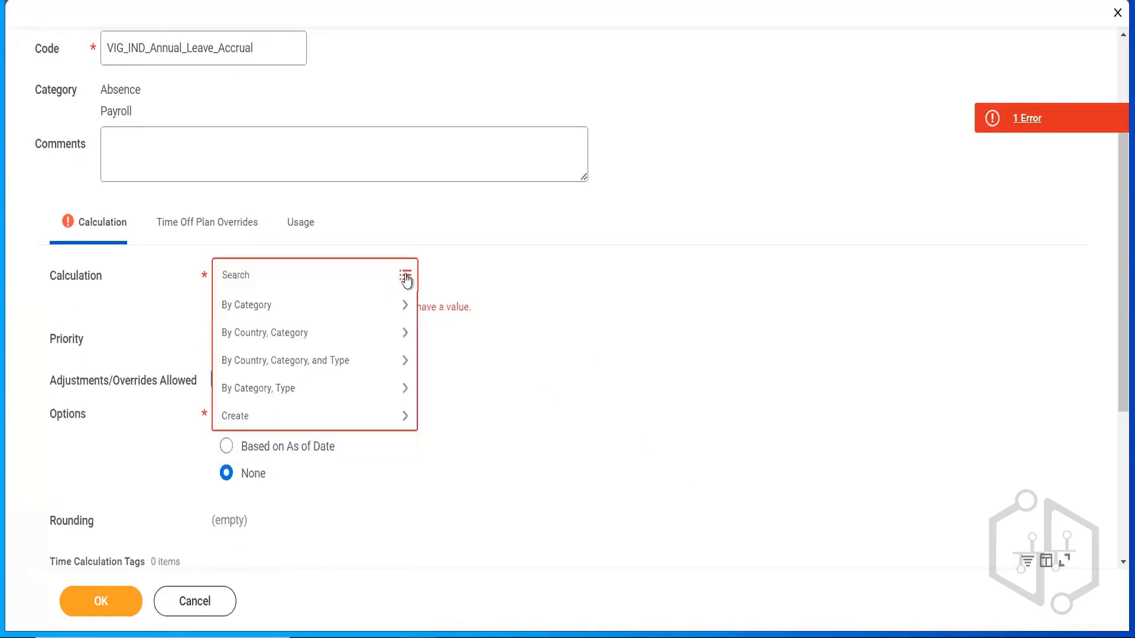
click(267, 421)
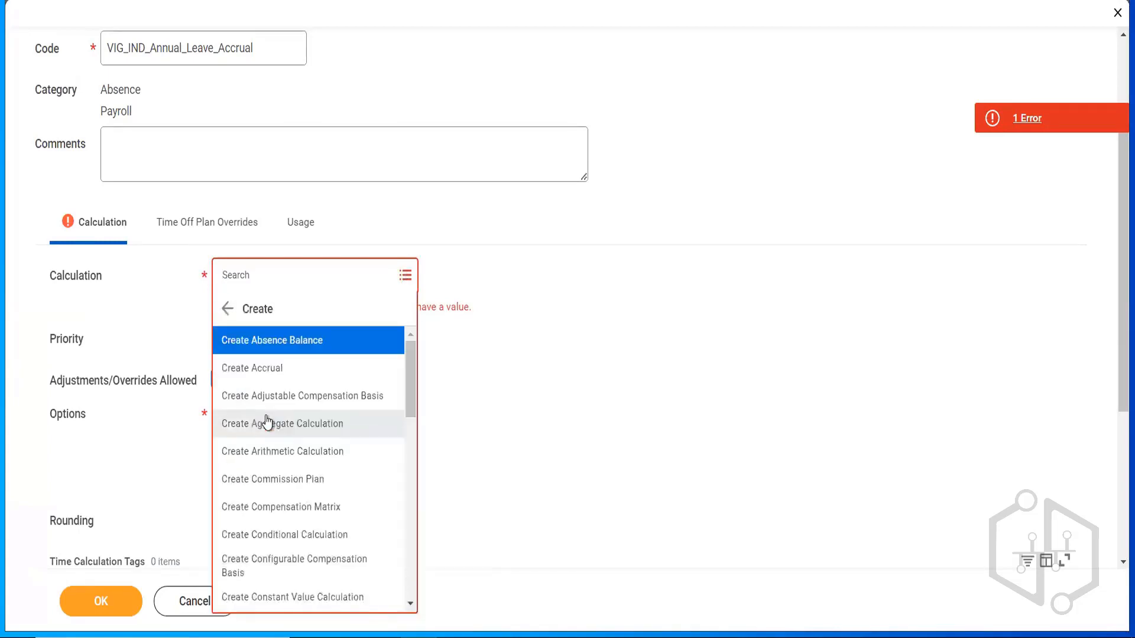
scroll(414, 380, down, 1)
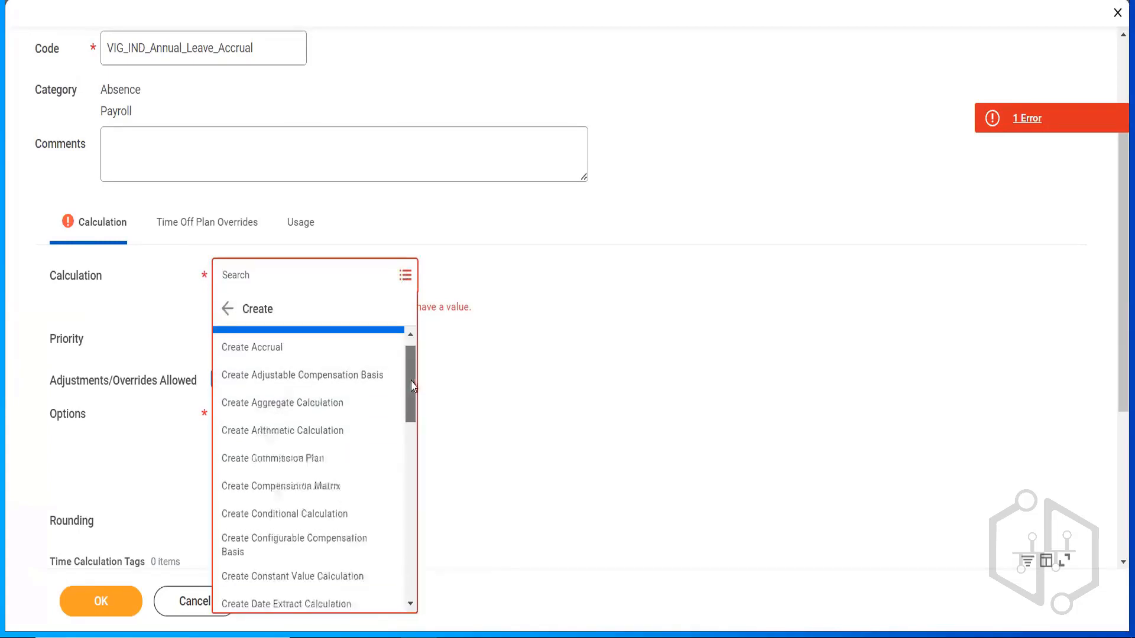
click(315, 425)
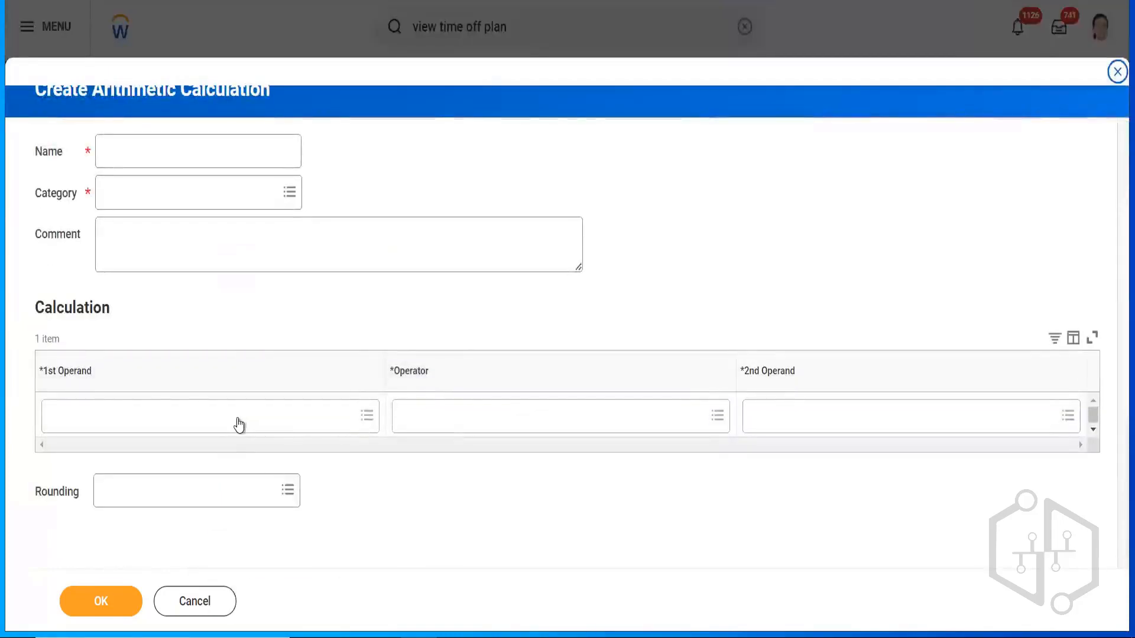
- Search the first operand for "prorat" and read the definition of Prorata Percent if Hire Date Mid-Period (based on Calendar Days)
click(238, 418)
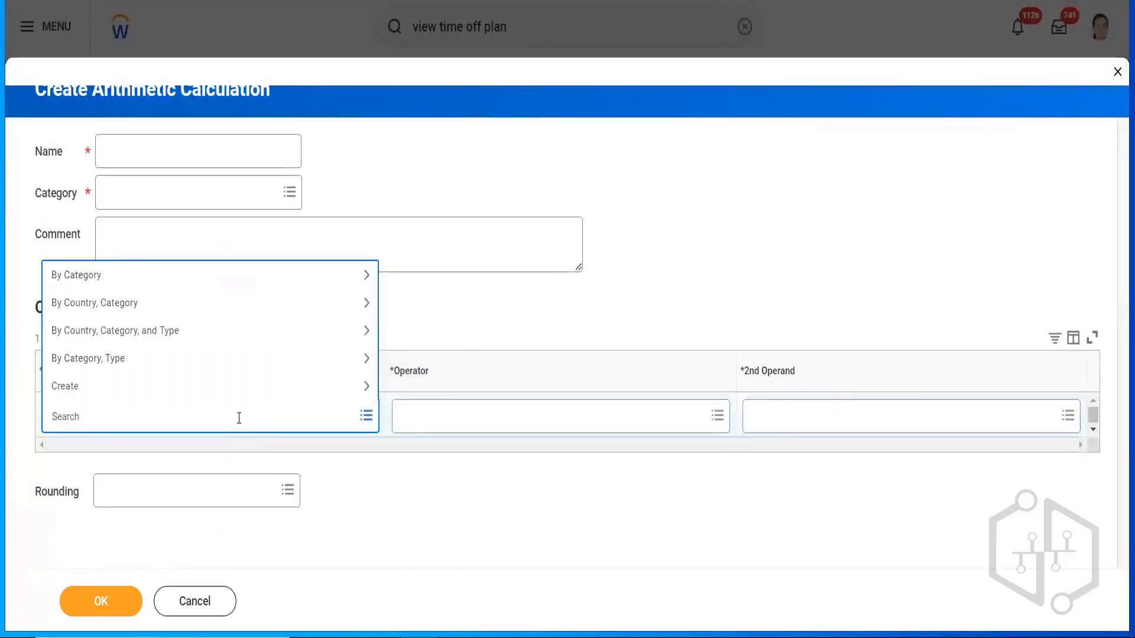
text(prorat)
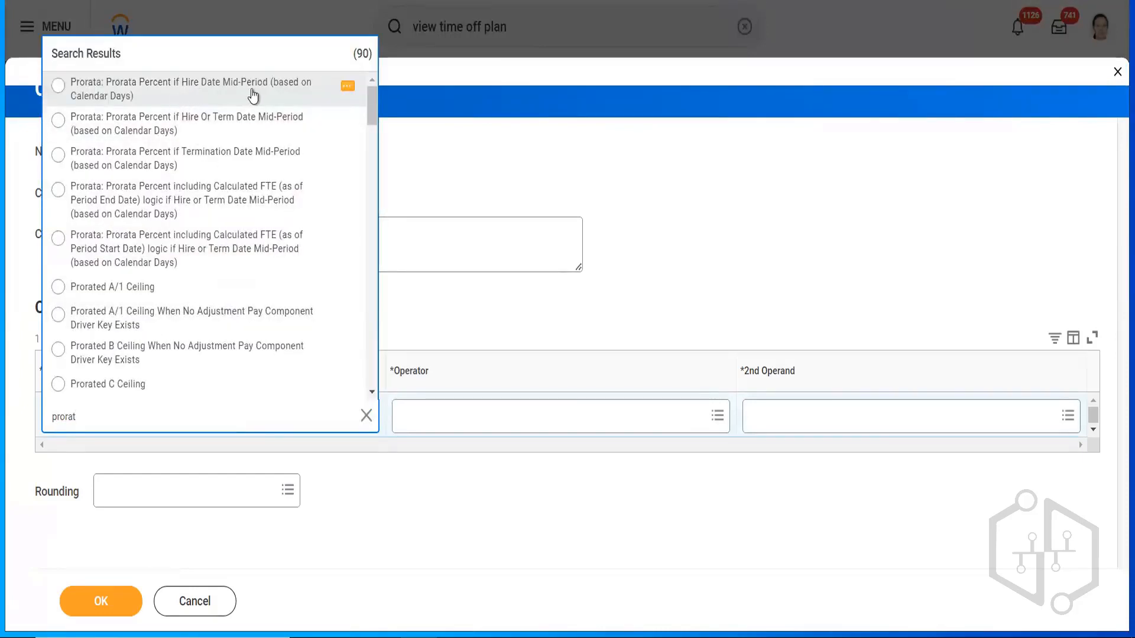
click(348, 88)
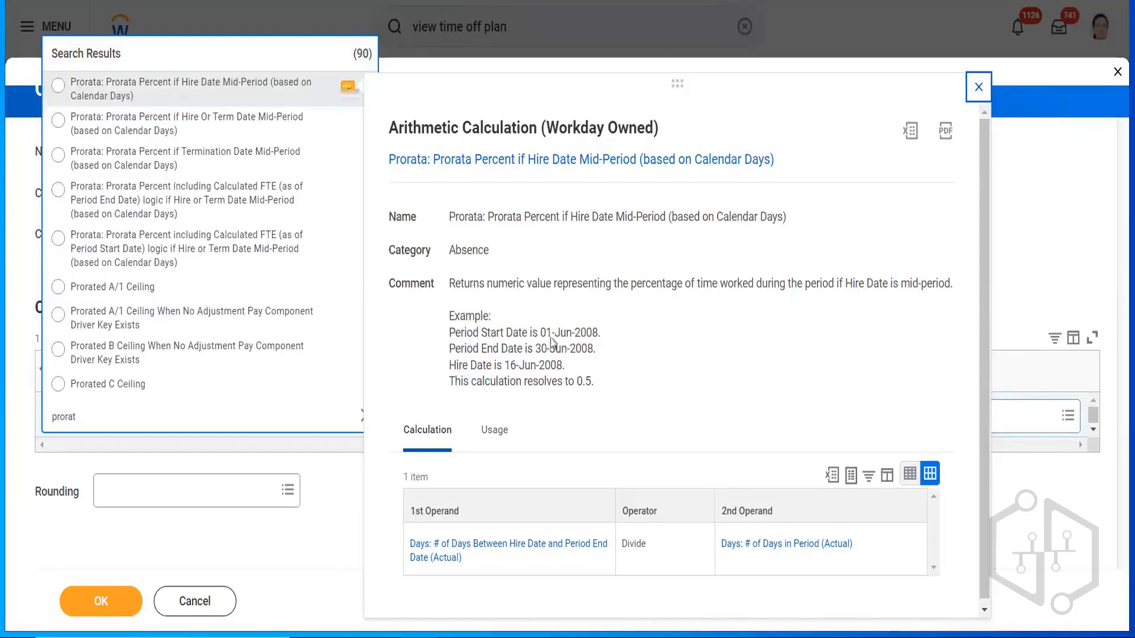
drag(452, 278, 613, 386)
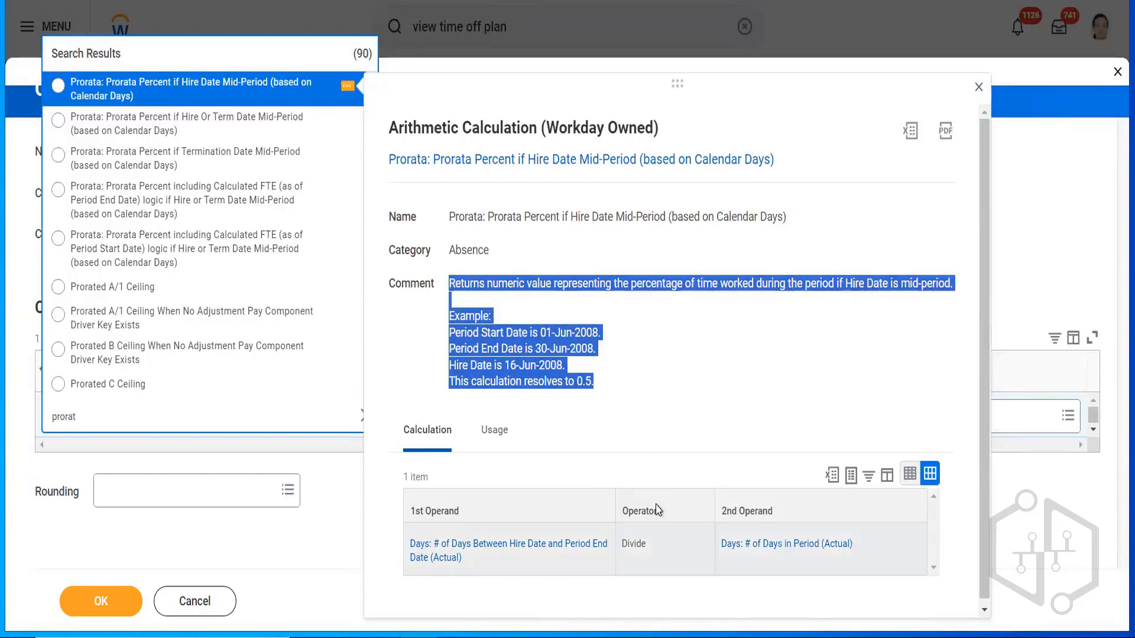
click(680, 355)
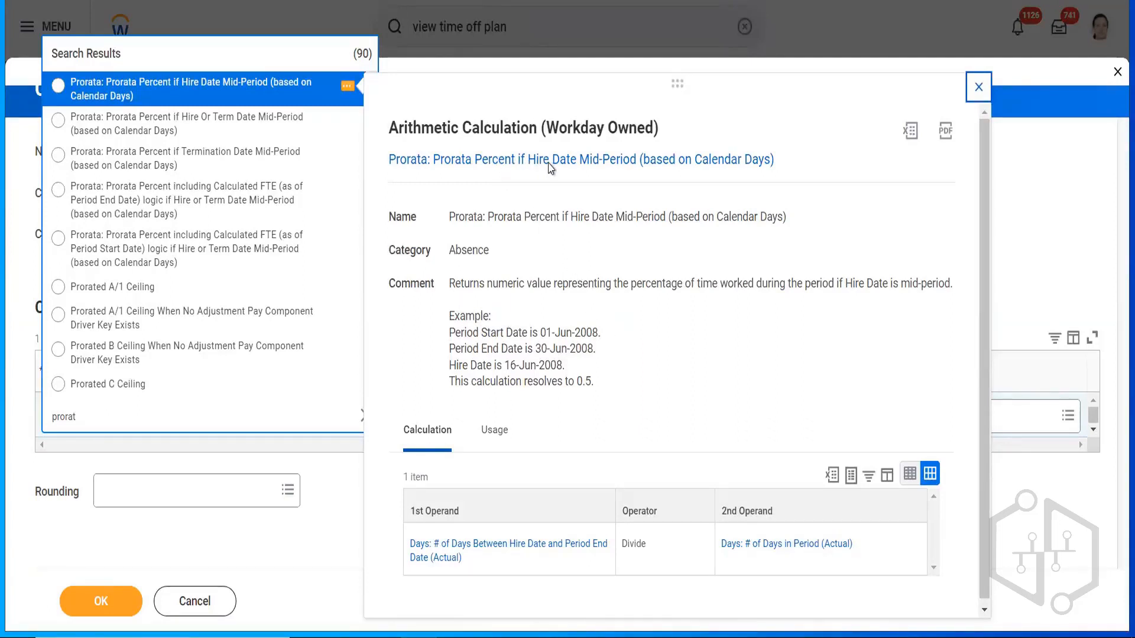
- Set the first operand to Prorata: Prorata Percent if Hire Or Term Date Mid-Period (based on Calendar Days) and read its details
click(330, 125)
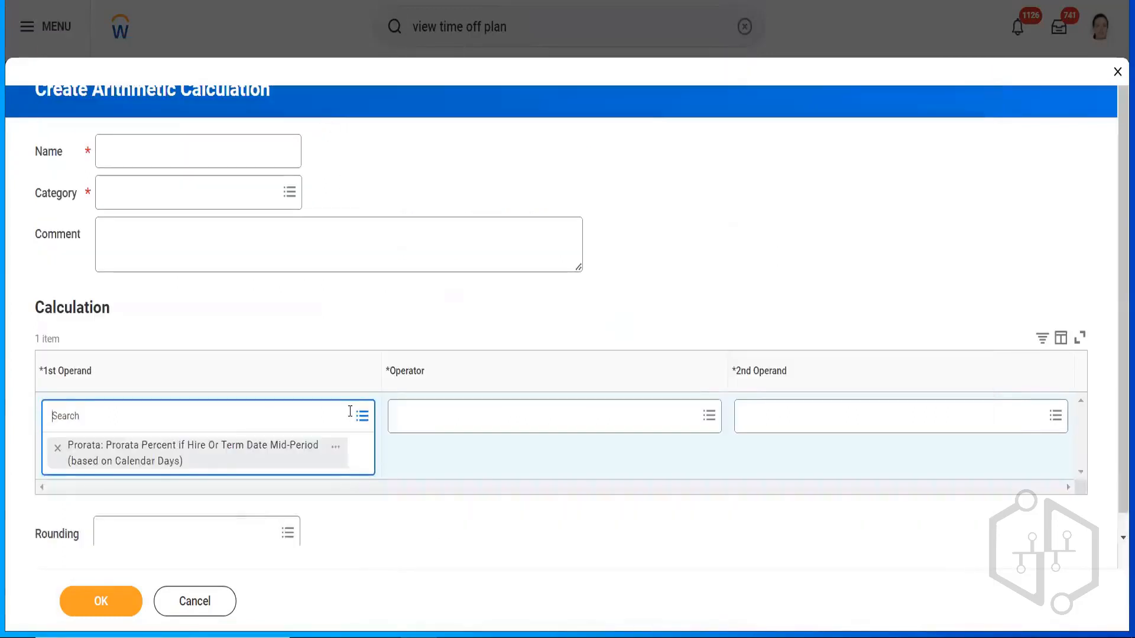
click(337, 450)
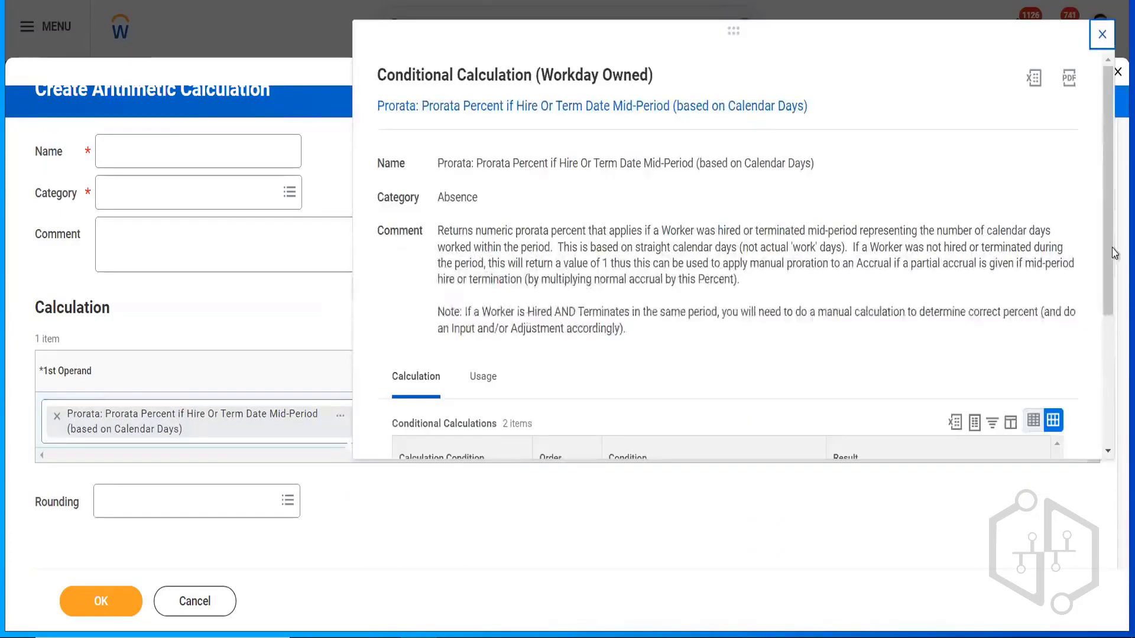
drag(1105, 179, 1099, 64)
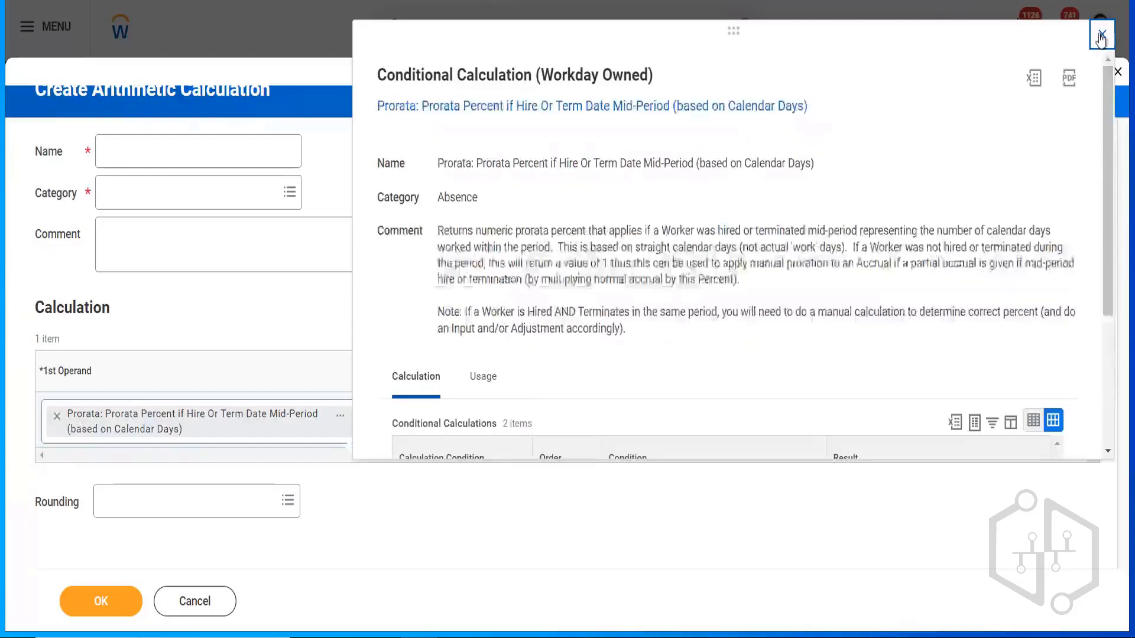
click(1102, 34)
click(821, 235)
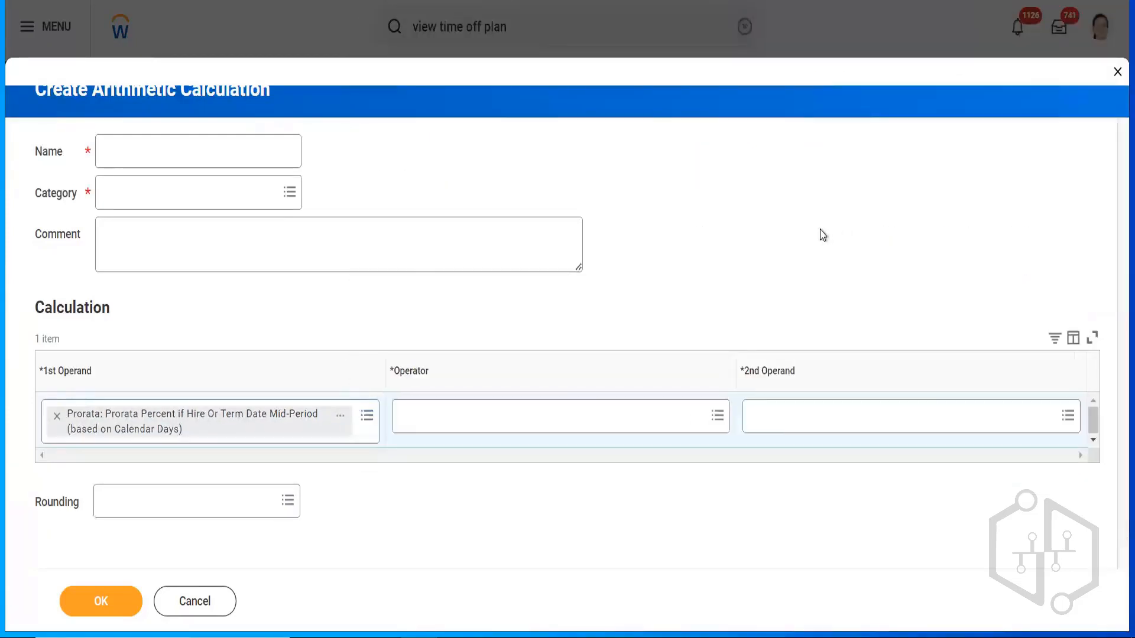
- Set the operator to Multiply and the second operand to ABS Lookup IND Vacation Accrual Based on YOS
click(557, 410)
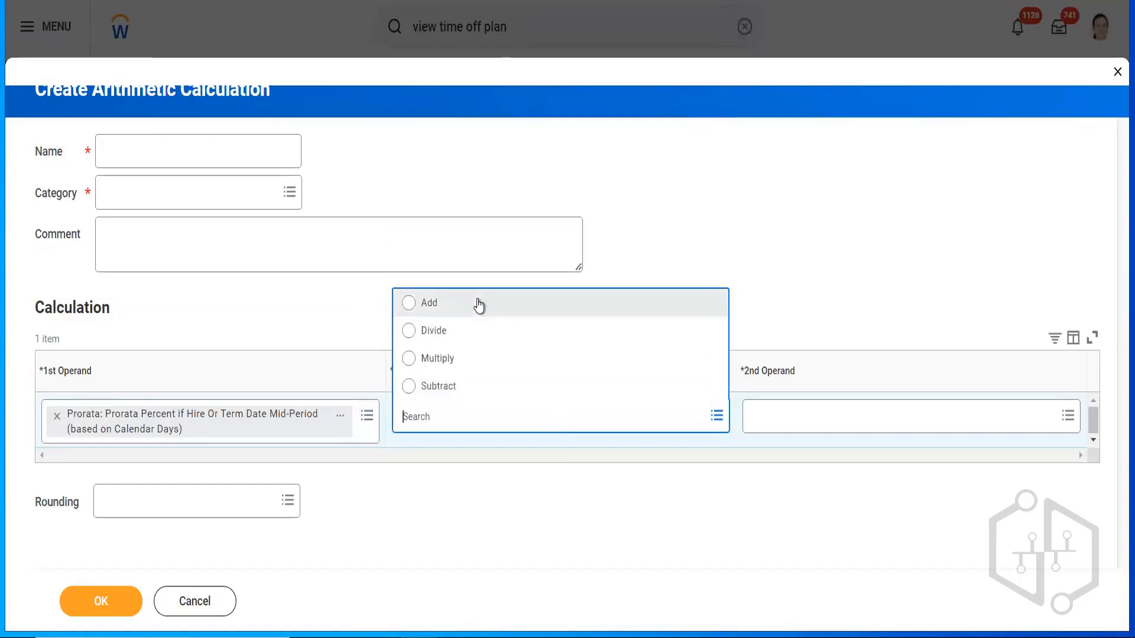
click(463, 359)
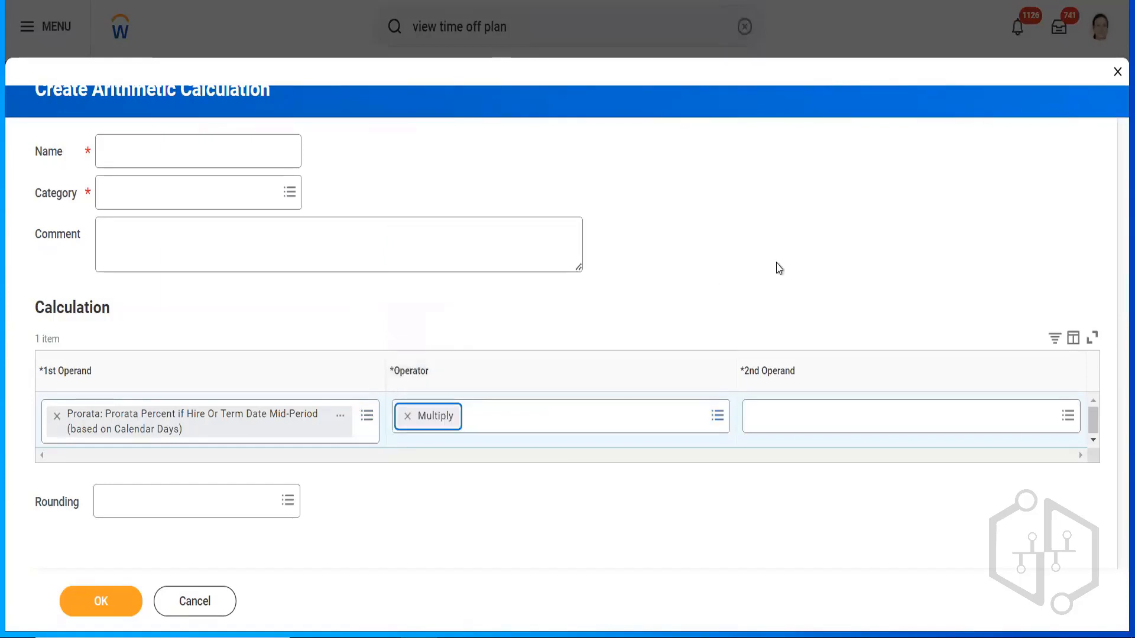
click(804, 419)
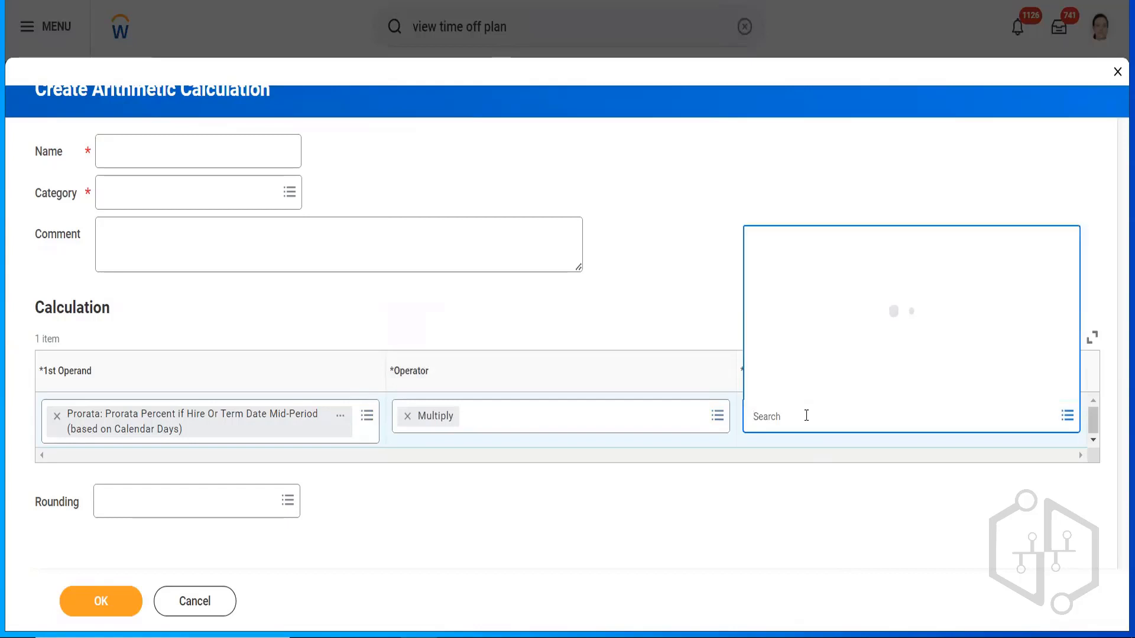
key(ctrl+v)
key(Return)
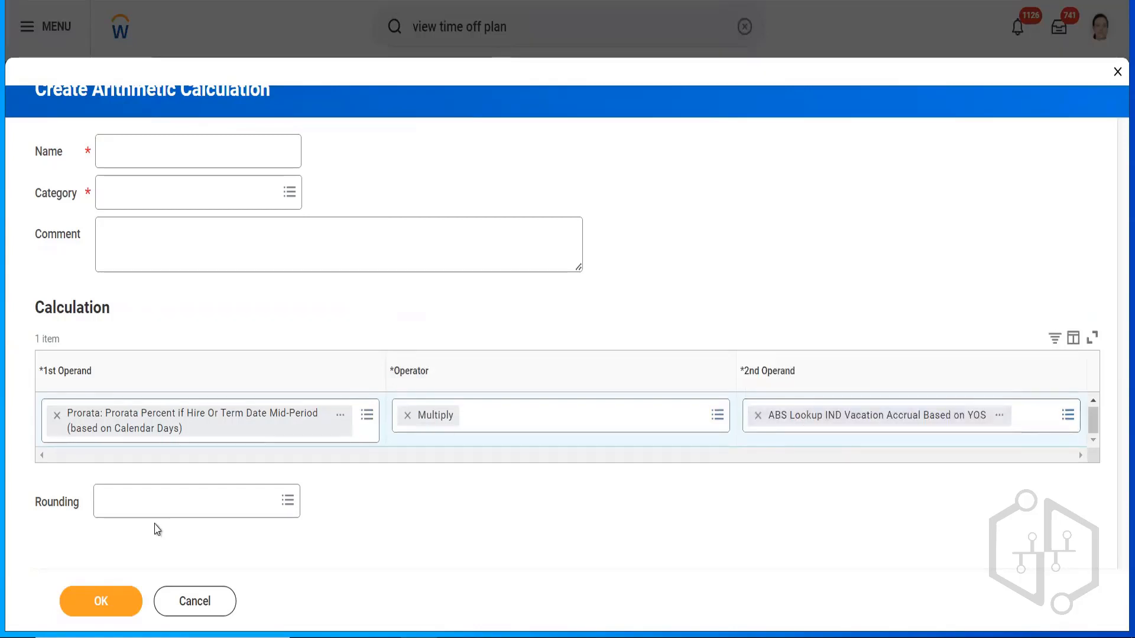
- Set the arithmetic calculation's rounding to Round to nearest 0.01
click(140, 503)
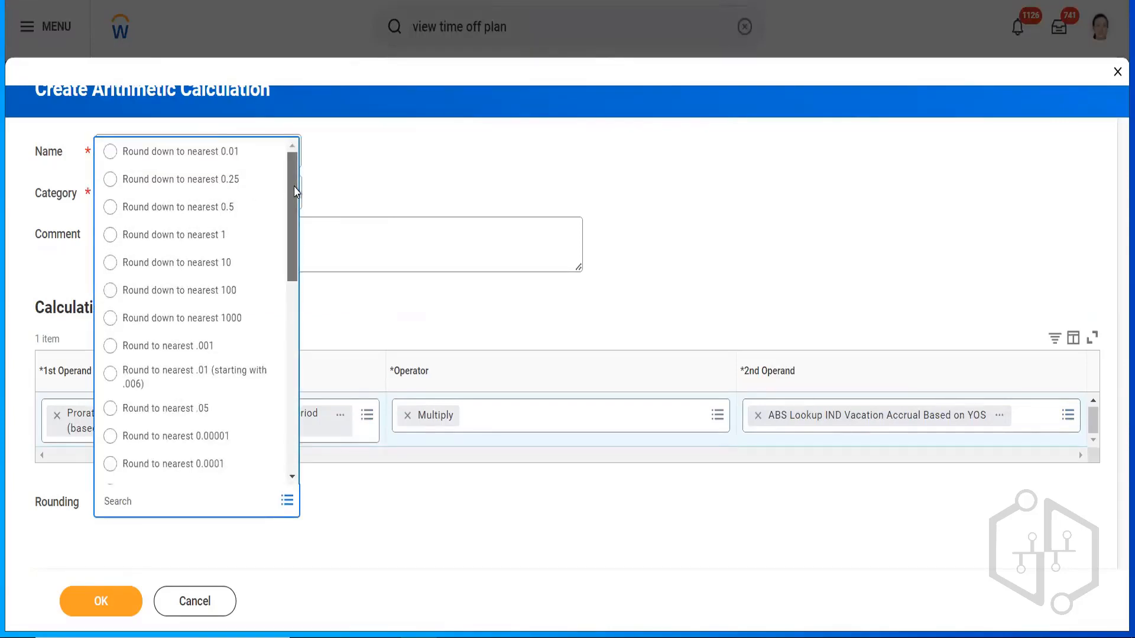
drag(296, 190, 294, 224)
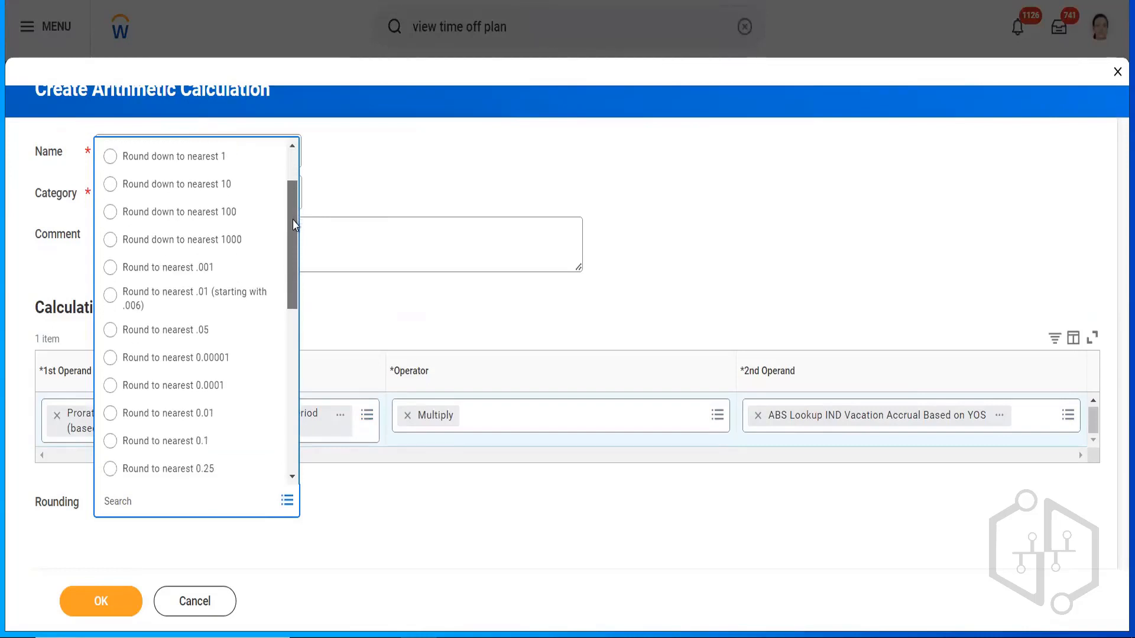
click(206, 413)
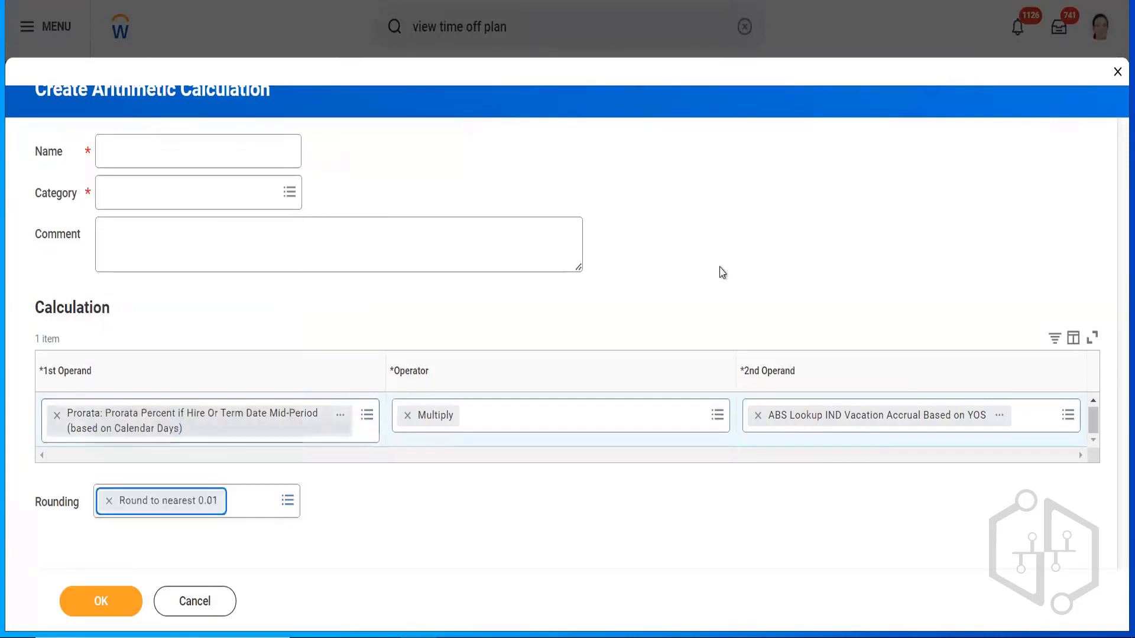
- Name the new arithmetic calculation ABS Annual Accrual, correcting the spelling of the last word
click(122, 153)
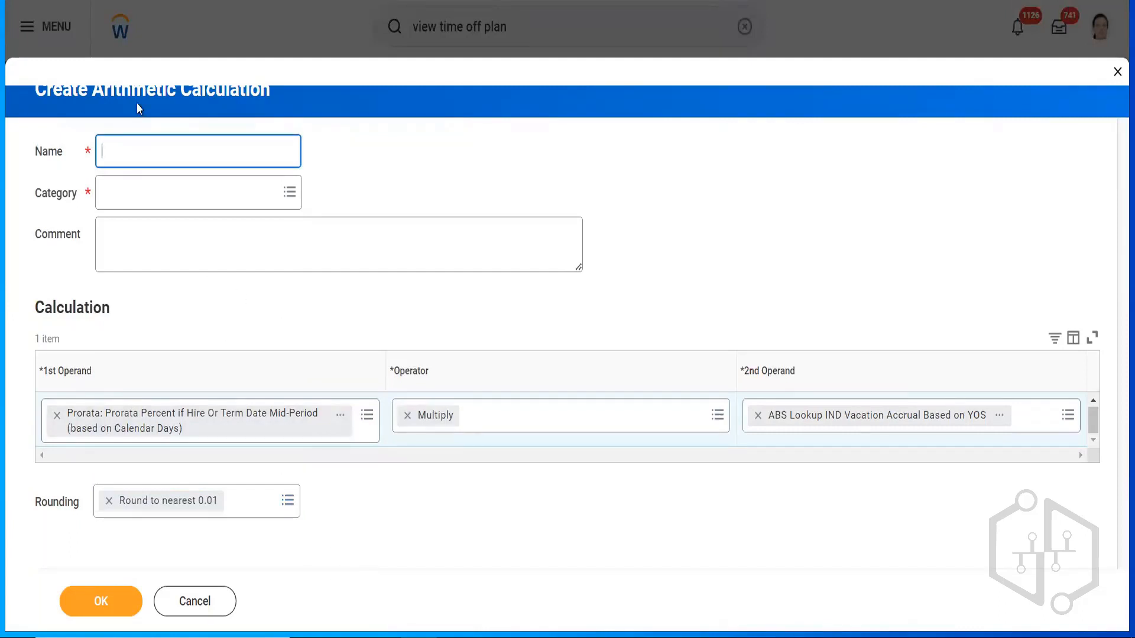
text(ABS)
text(Annual)
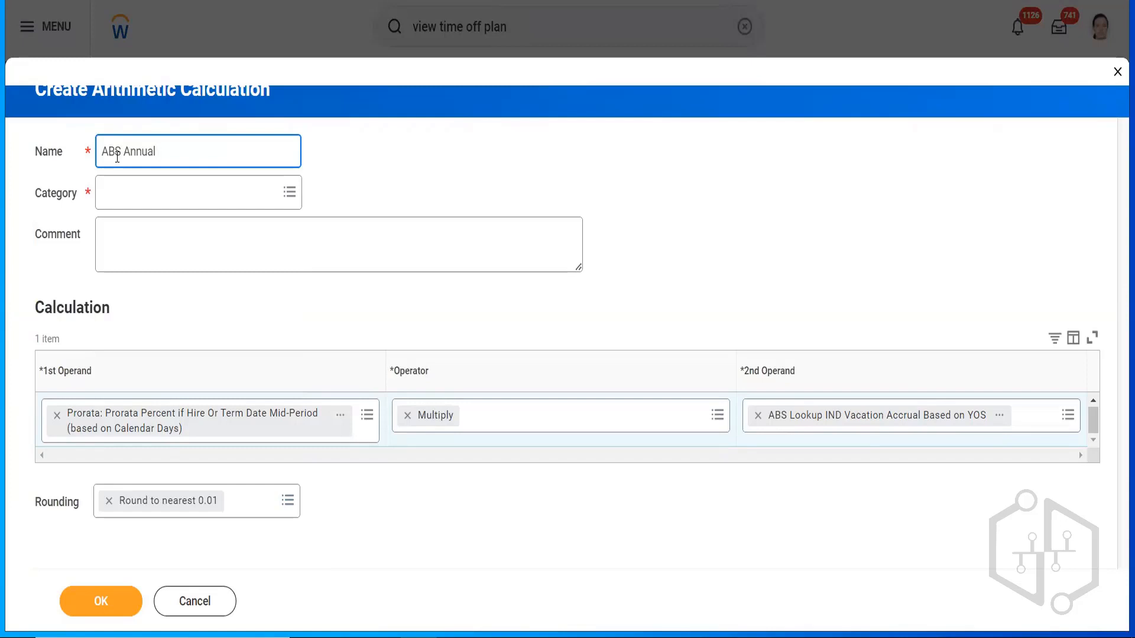
text(Accural)
right_click(178, 151)
click(200, 166)
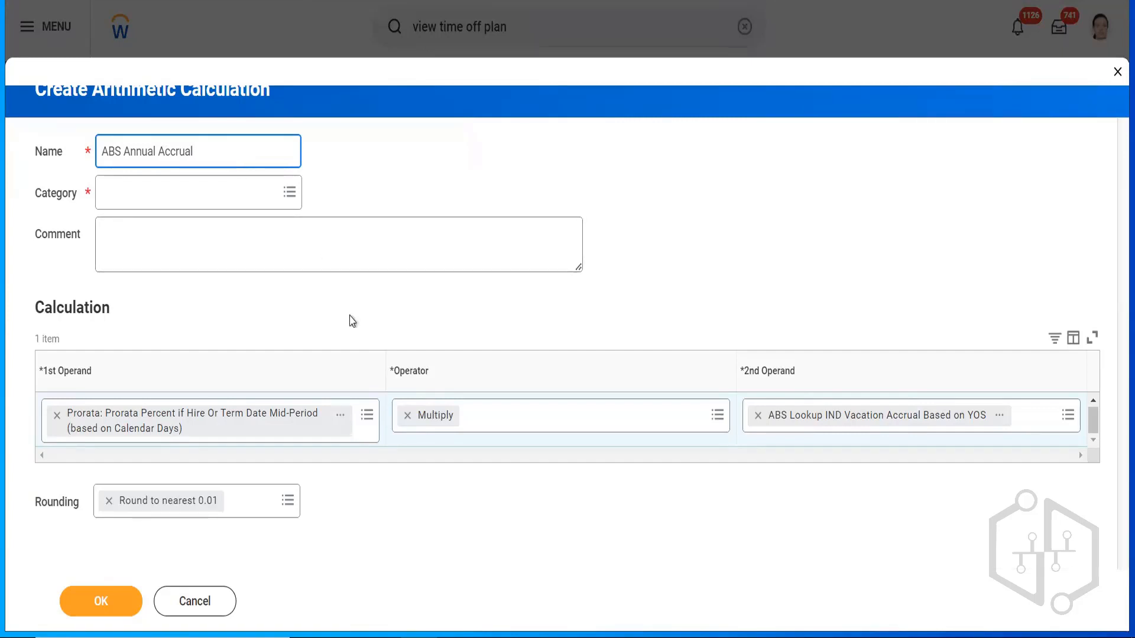
- Set the calculation's category to Absence, then save both the arithmetic calculation and the edited VIG_IND_Annual_Leave_Accrual
click(340, 416)
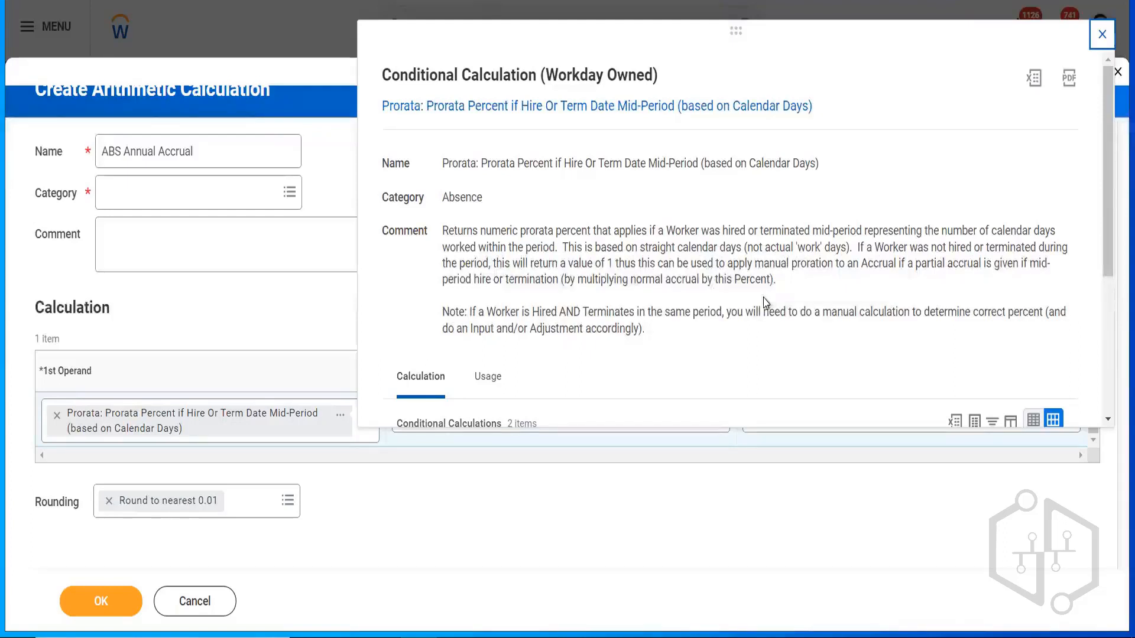
click(245, 244)
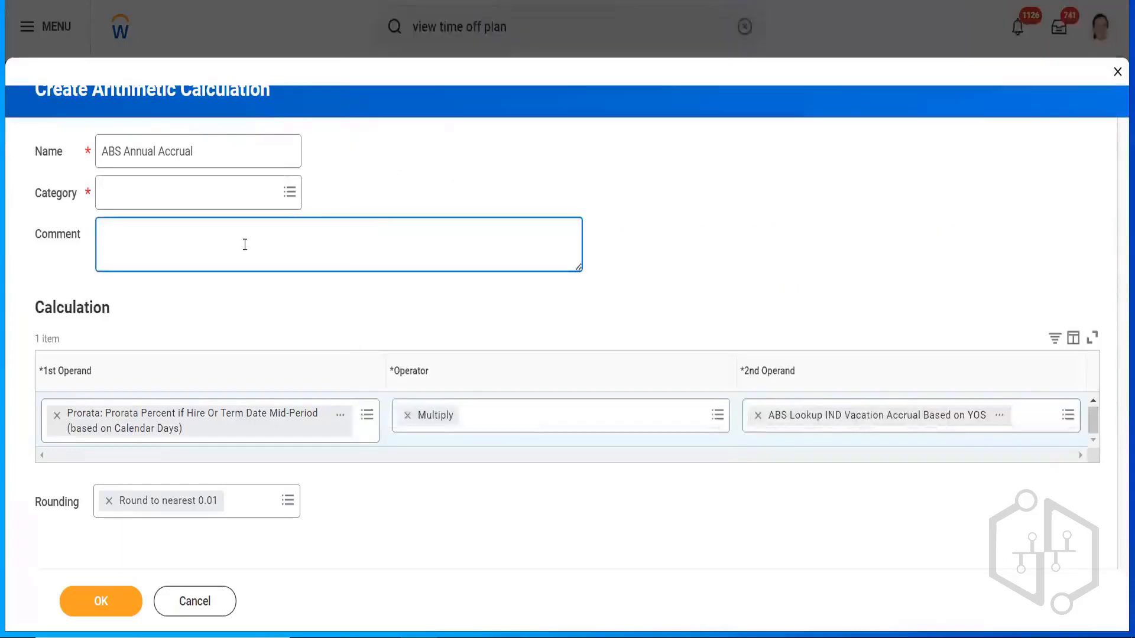
click(182, 192)
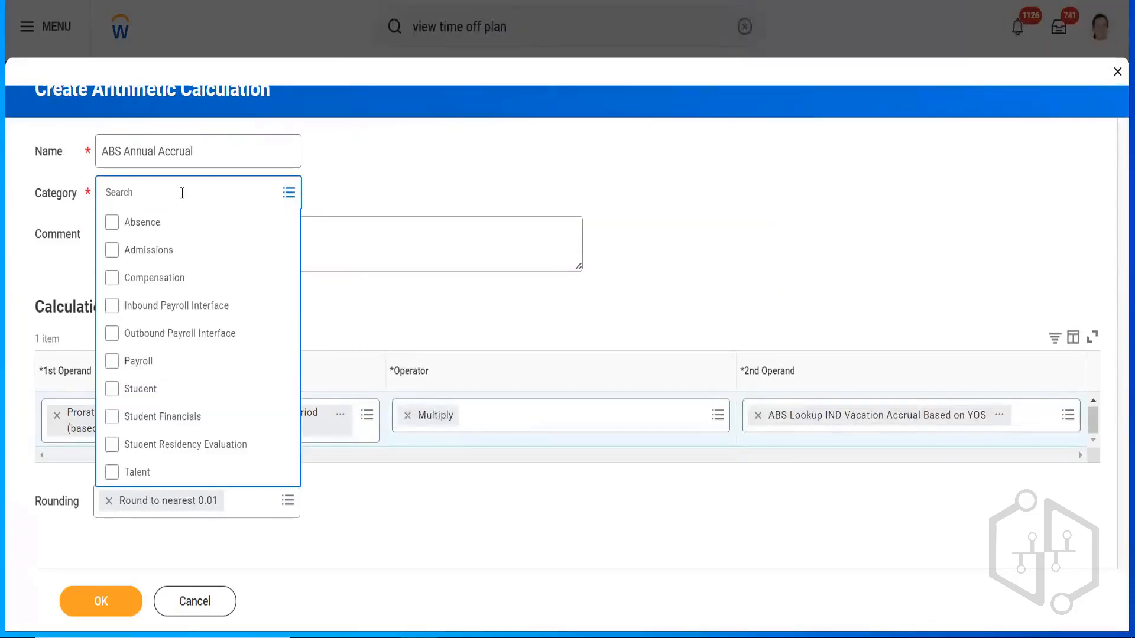
click(163, 221)
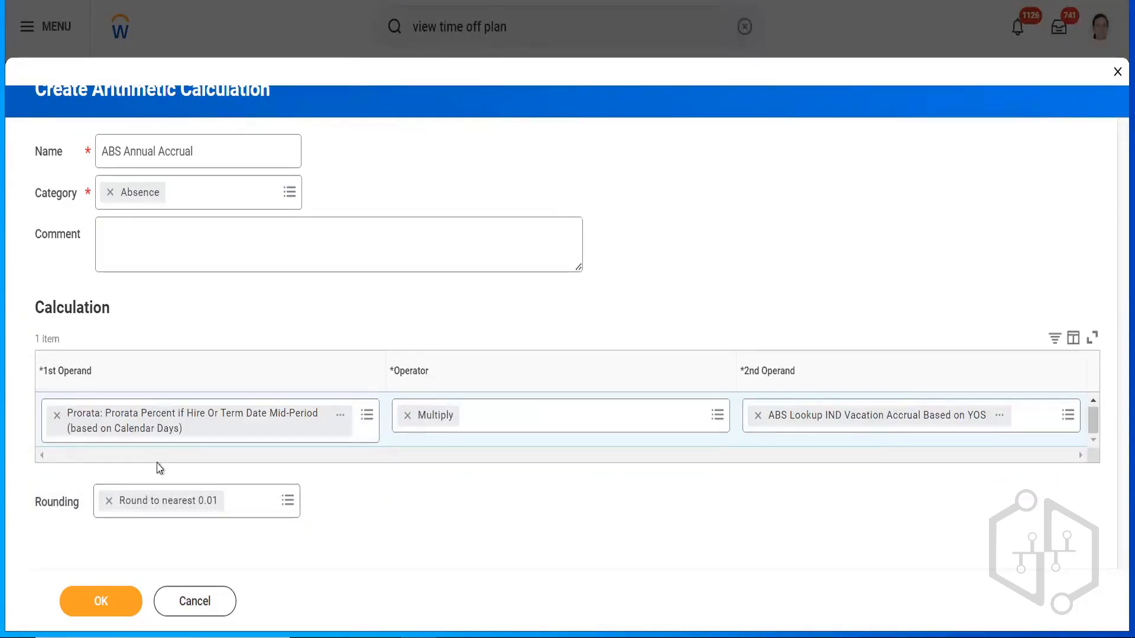
click(78, 601)
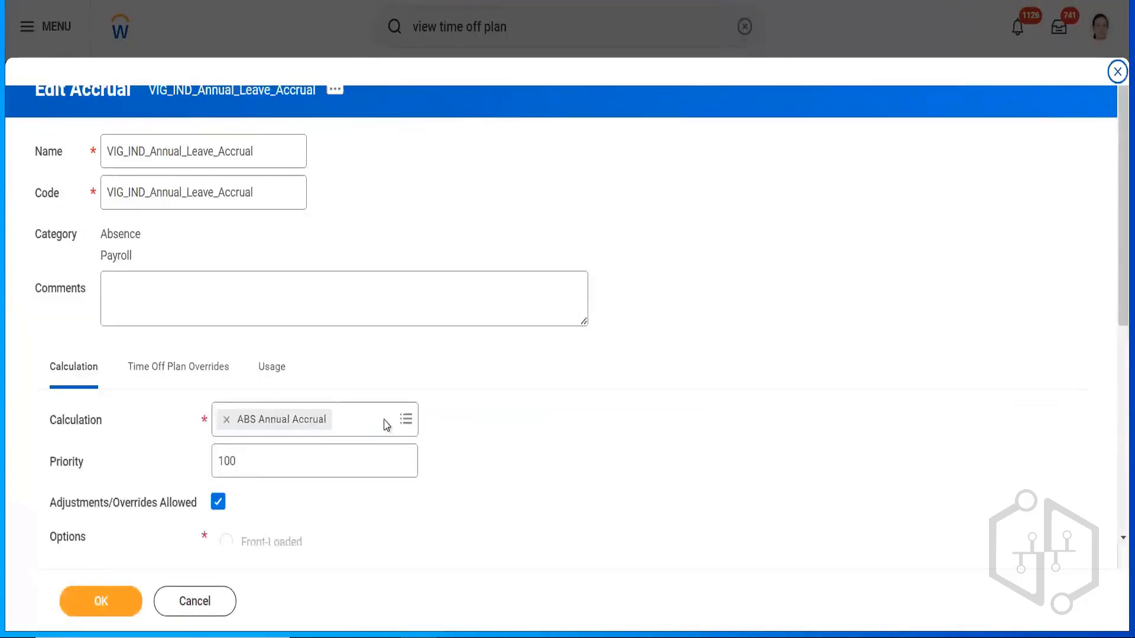
click(83, 608)
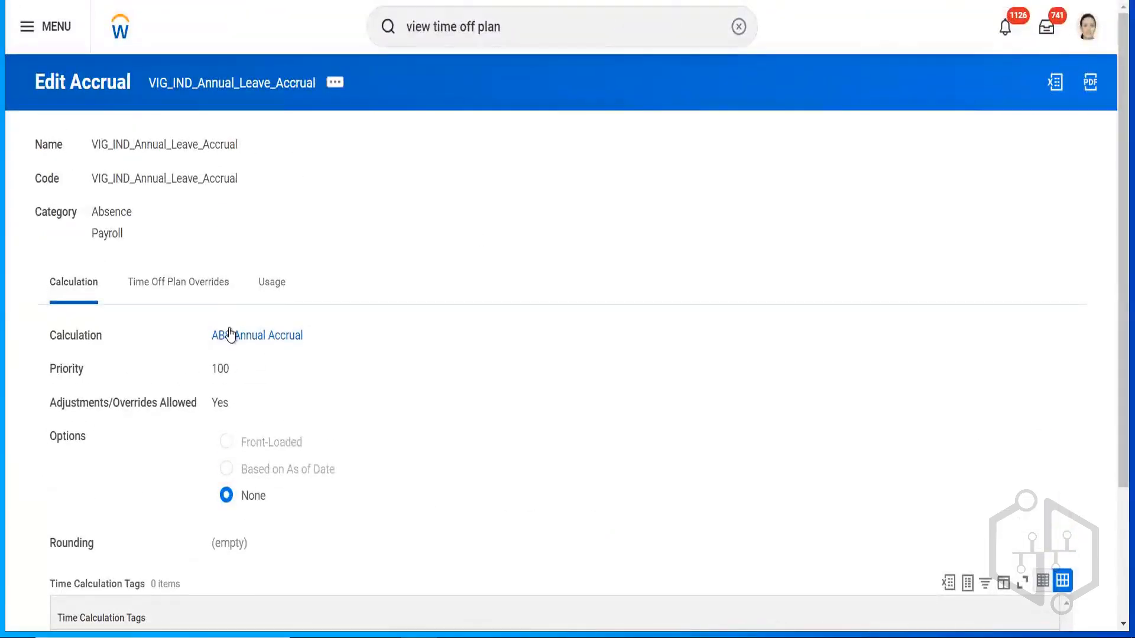
- Review the saved ABS Annual Accrual calculation's operands and rounding, then return to the accrual's view
click(232, 335)
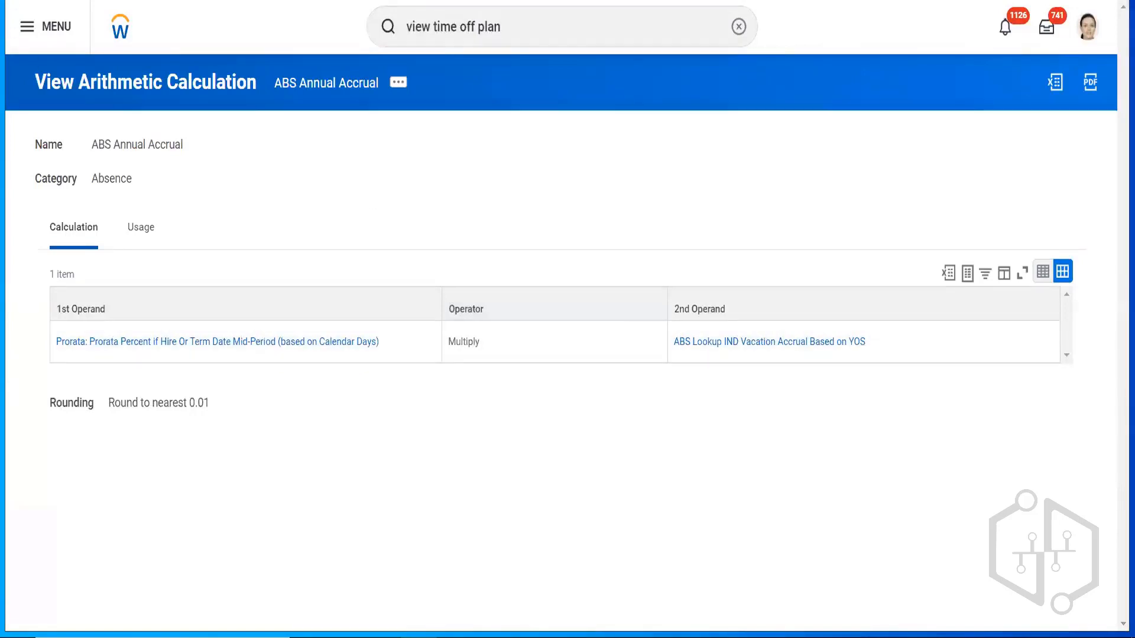
key(alt+Left)
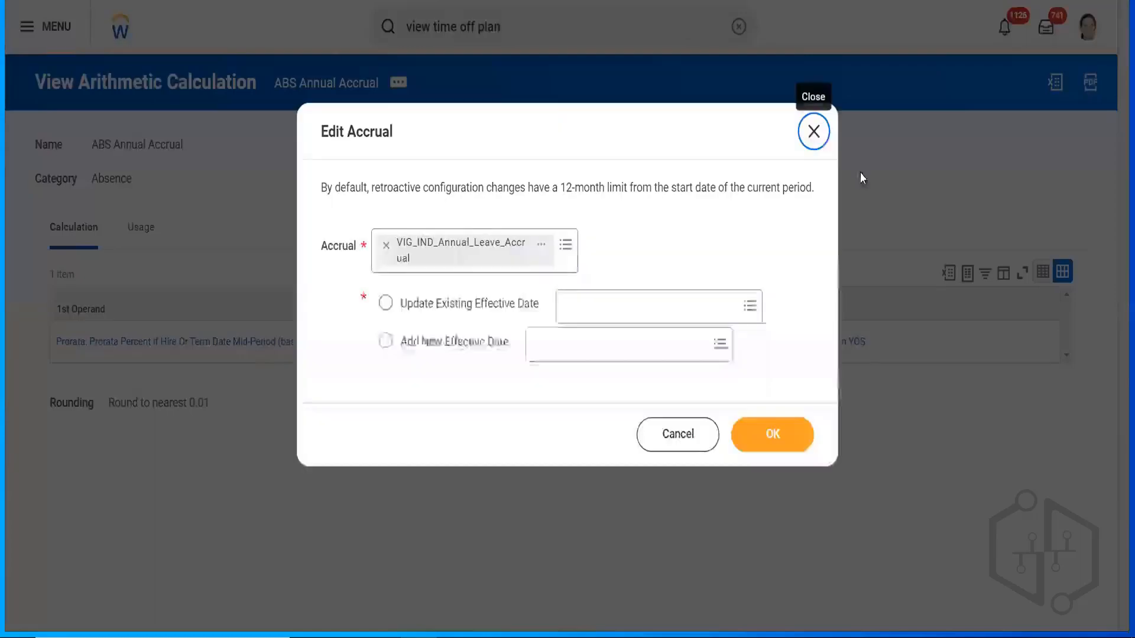
click(814, 132)
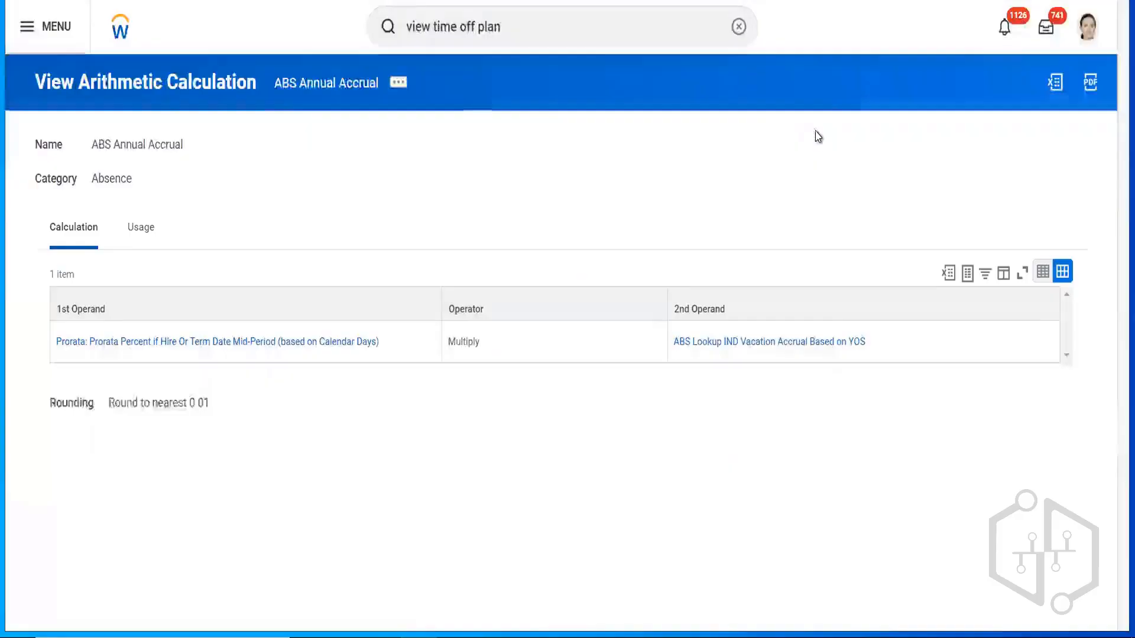
key(alt+Left)
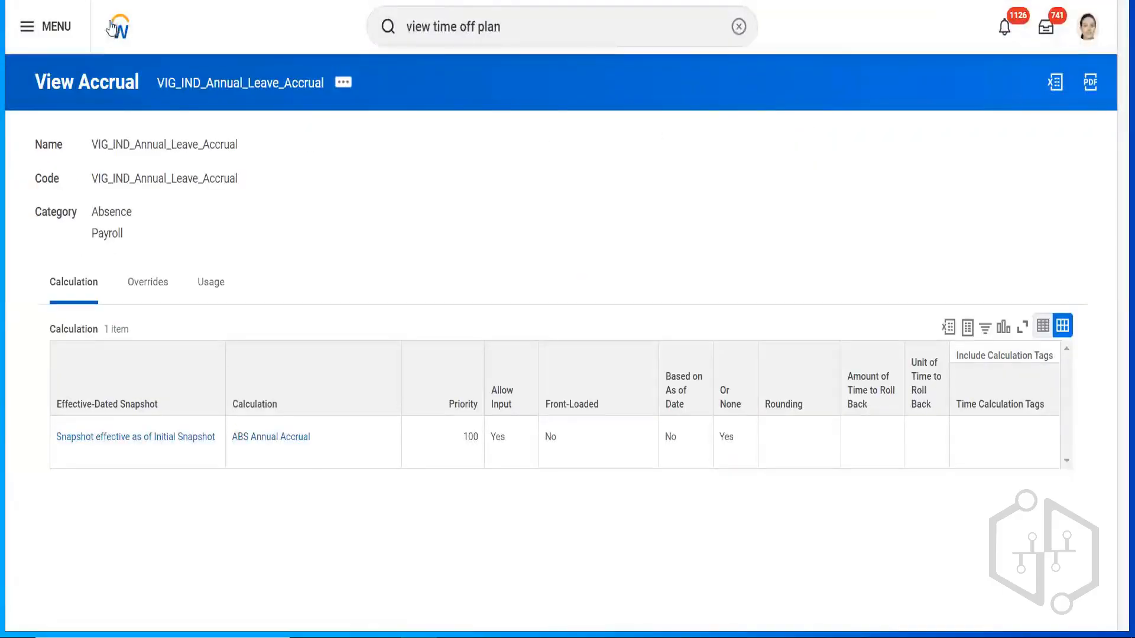
- Search for "all worker" and look through the full results and their categories
click(119, 27)
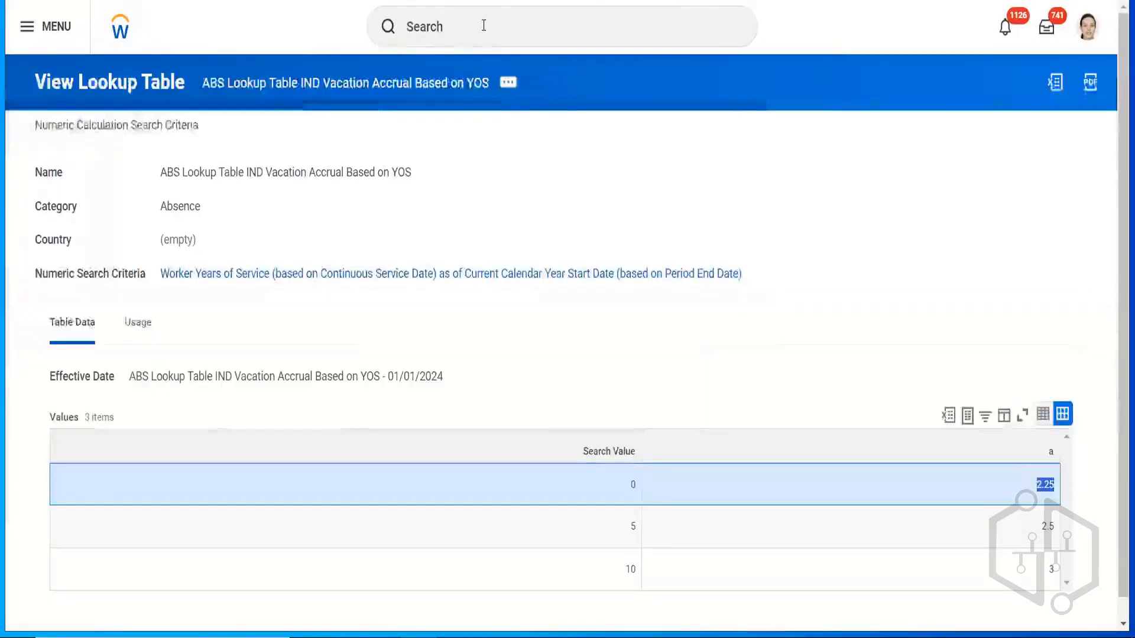
click(484, 30)
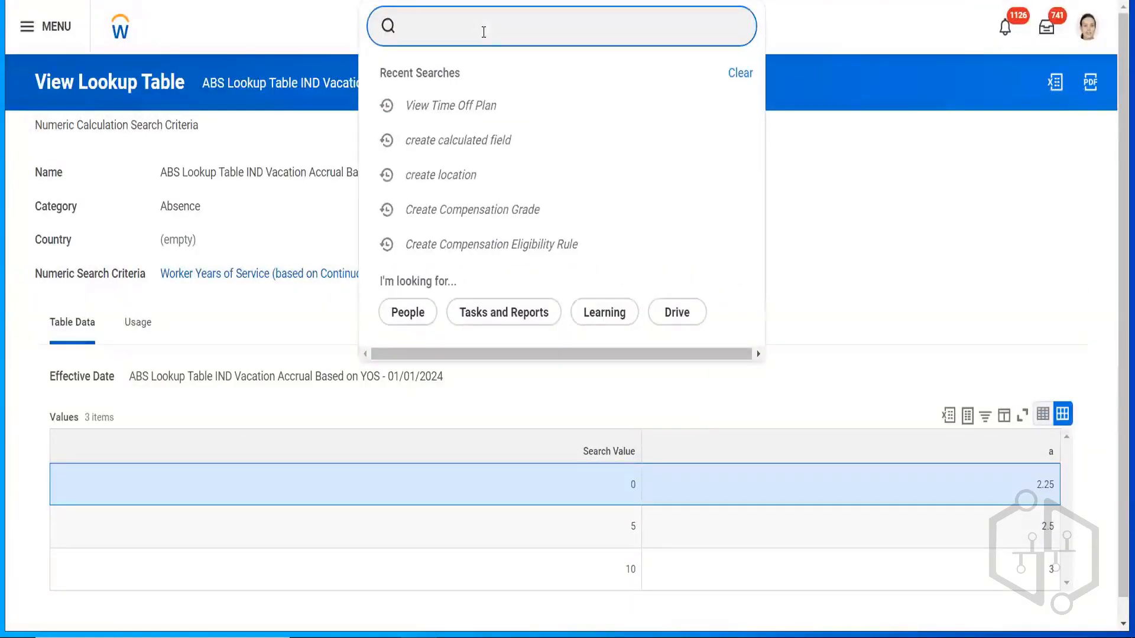
text(all)
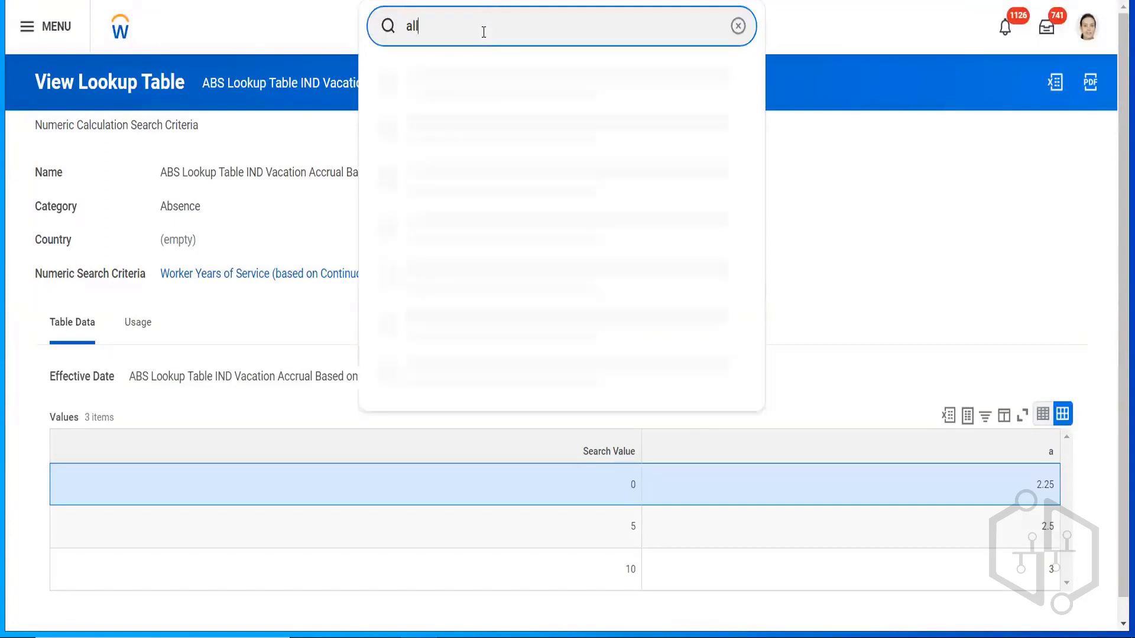
text( worker)
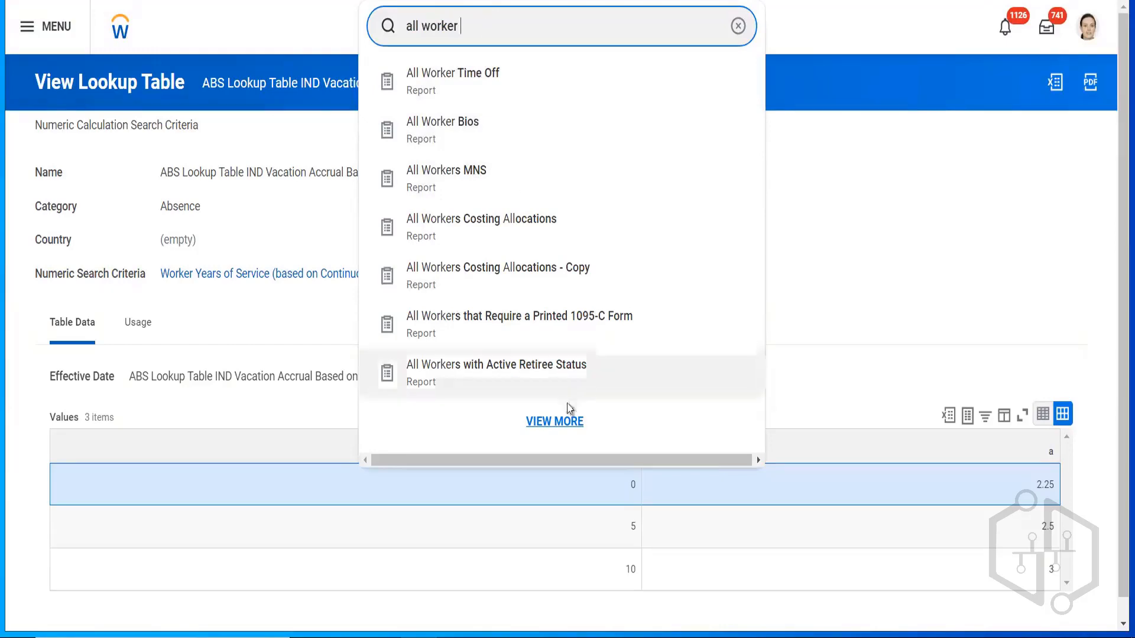
click(563, 424)
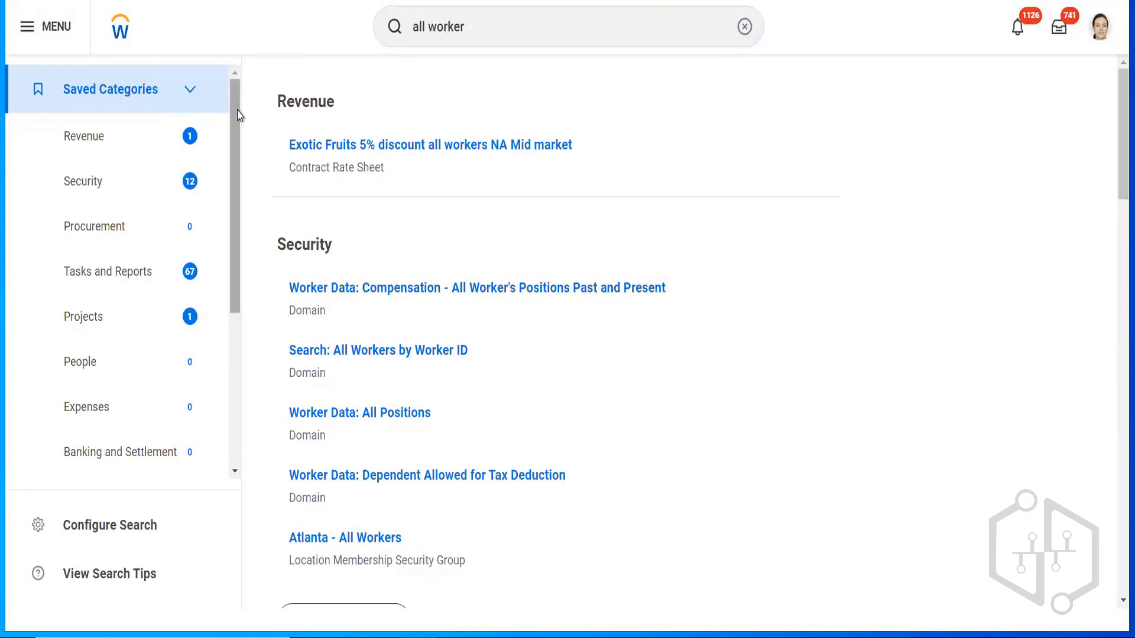
drag(239, 115, 230, 292)
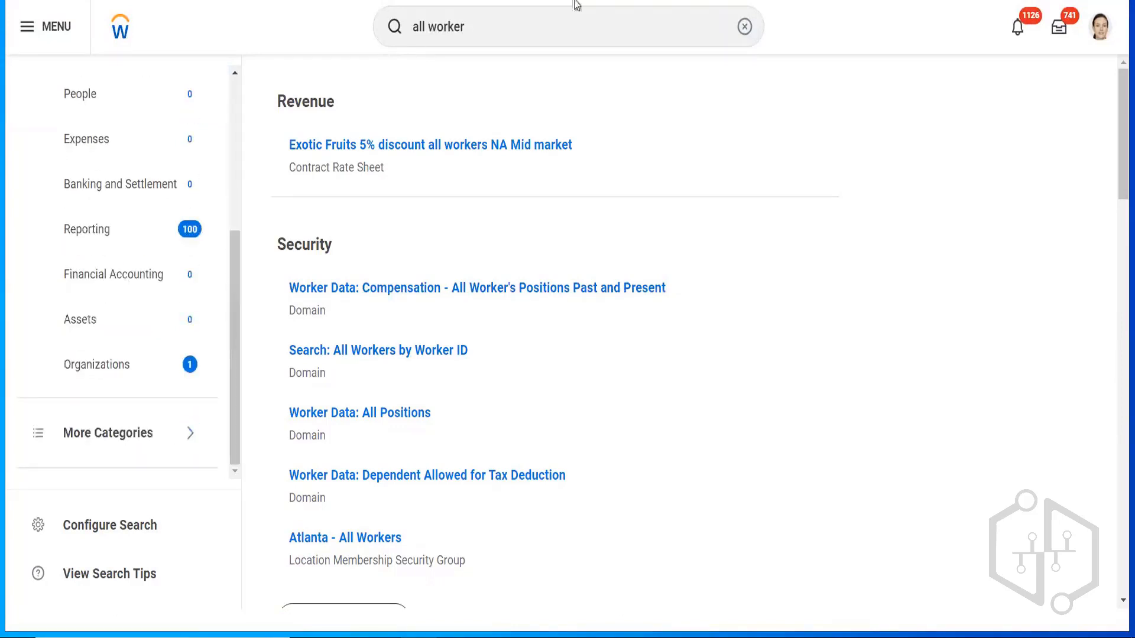
- Search for "india", open the profile of a worker located in India and read the job details and service dates
click(744, 26)
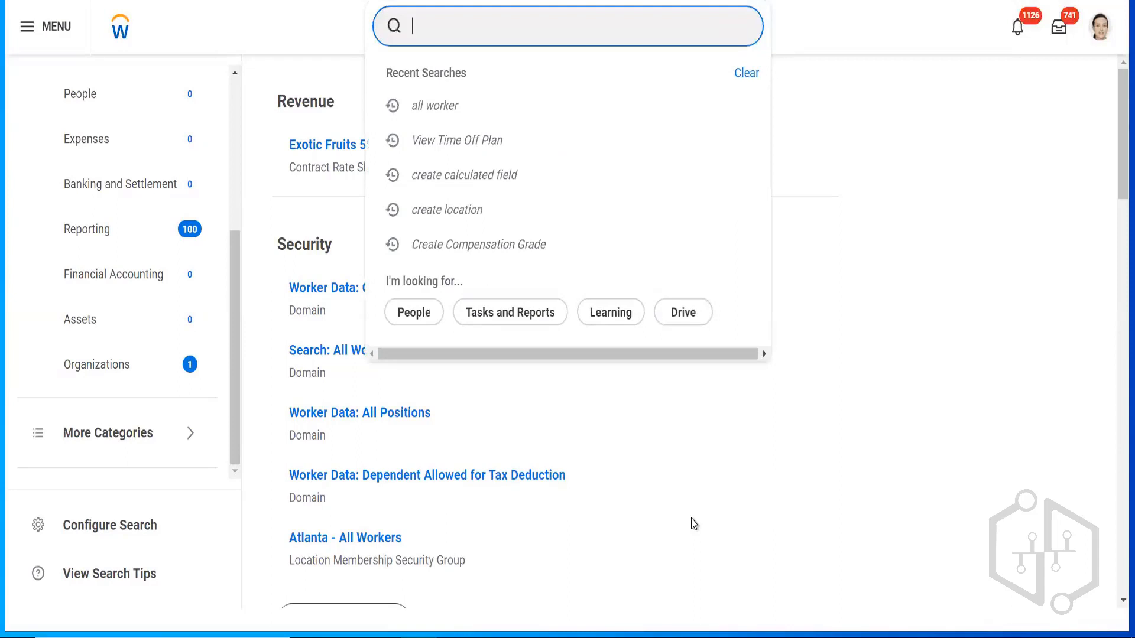
text(india)
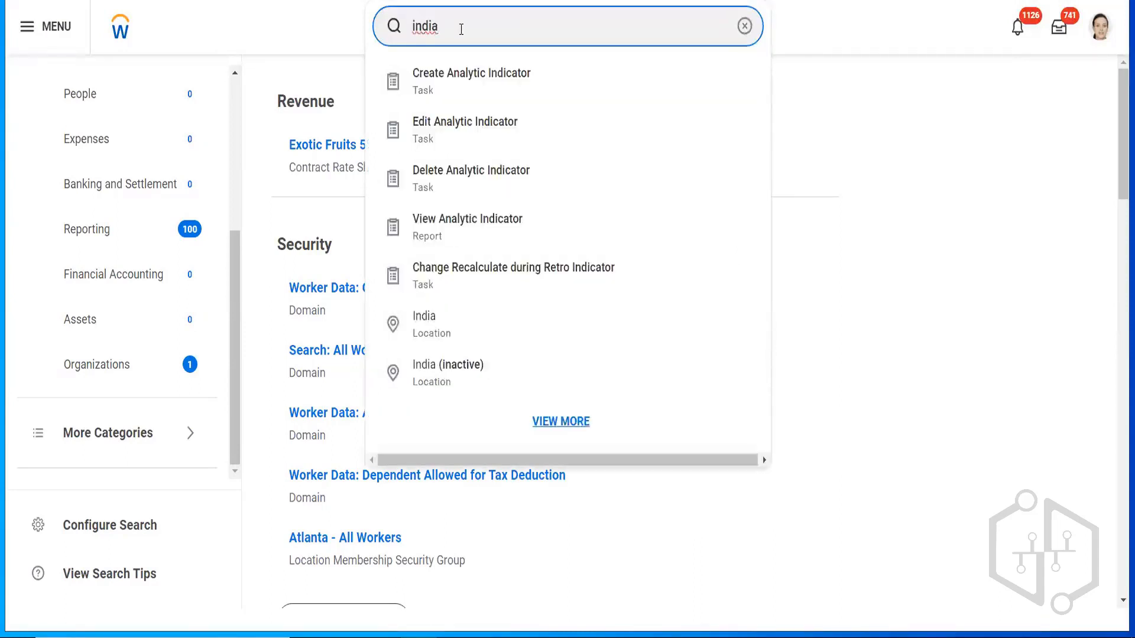
click(430, 330)
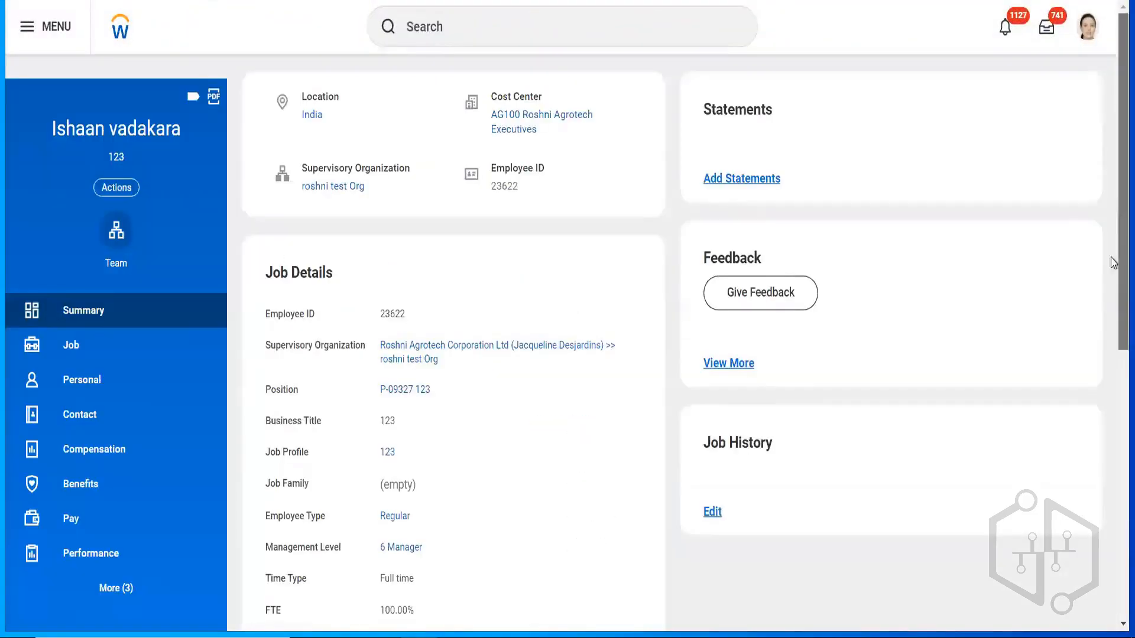
scroll(1111, 295, down, 4)
scroll(1114, 332, down, 1)
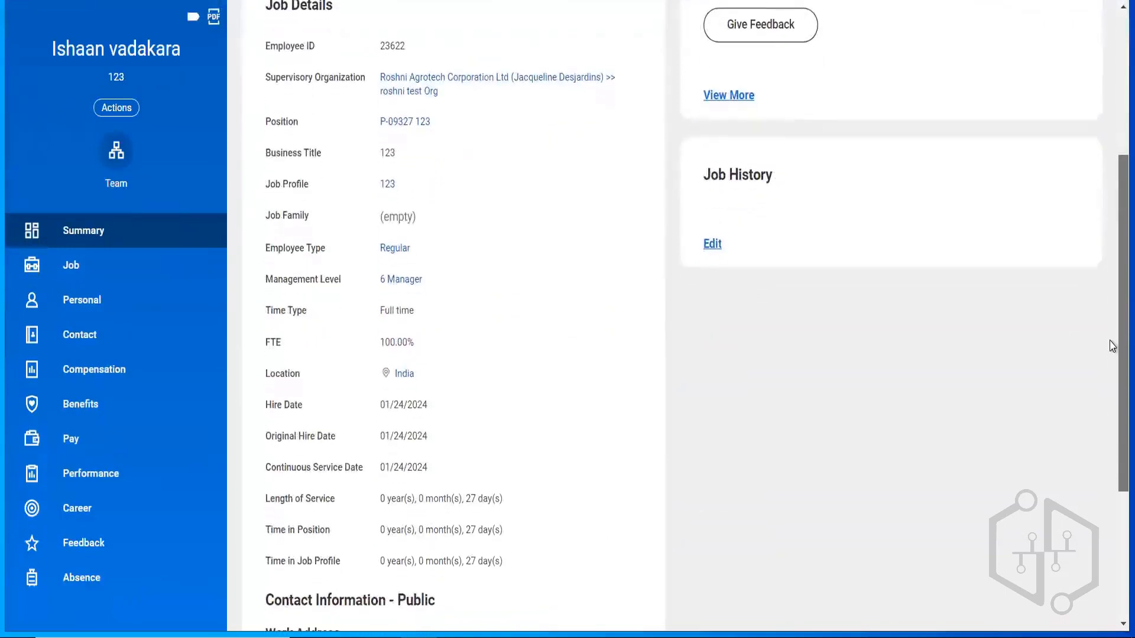
scroll(1113, 332, up, 5)
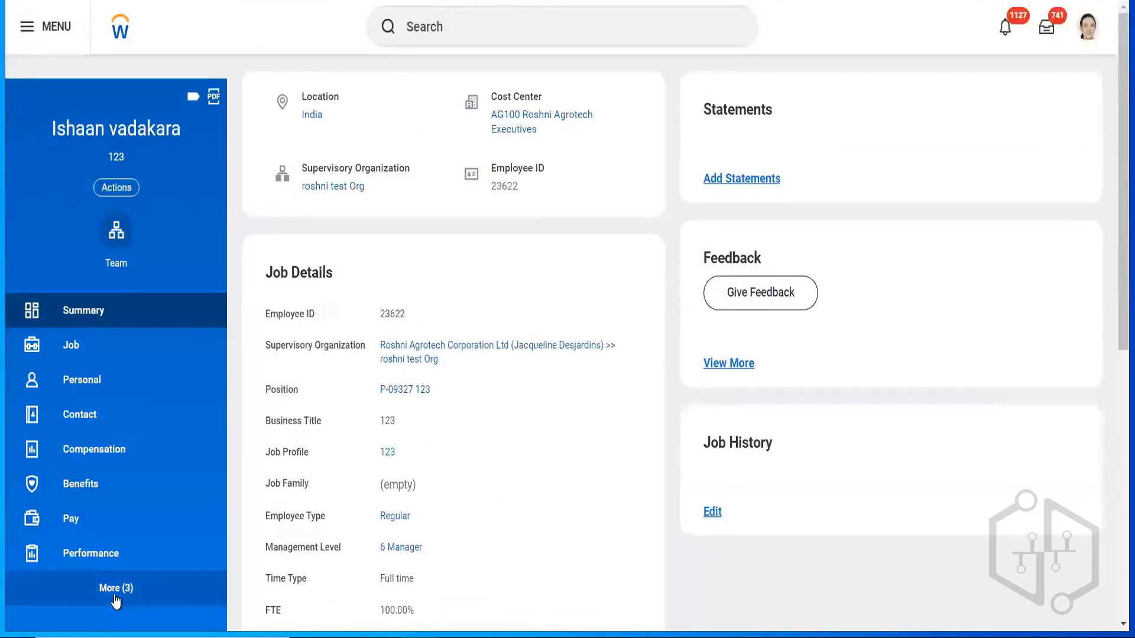
- Open the worker's absence information and examine the absence balances tracked in days
click(117, 603)
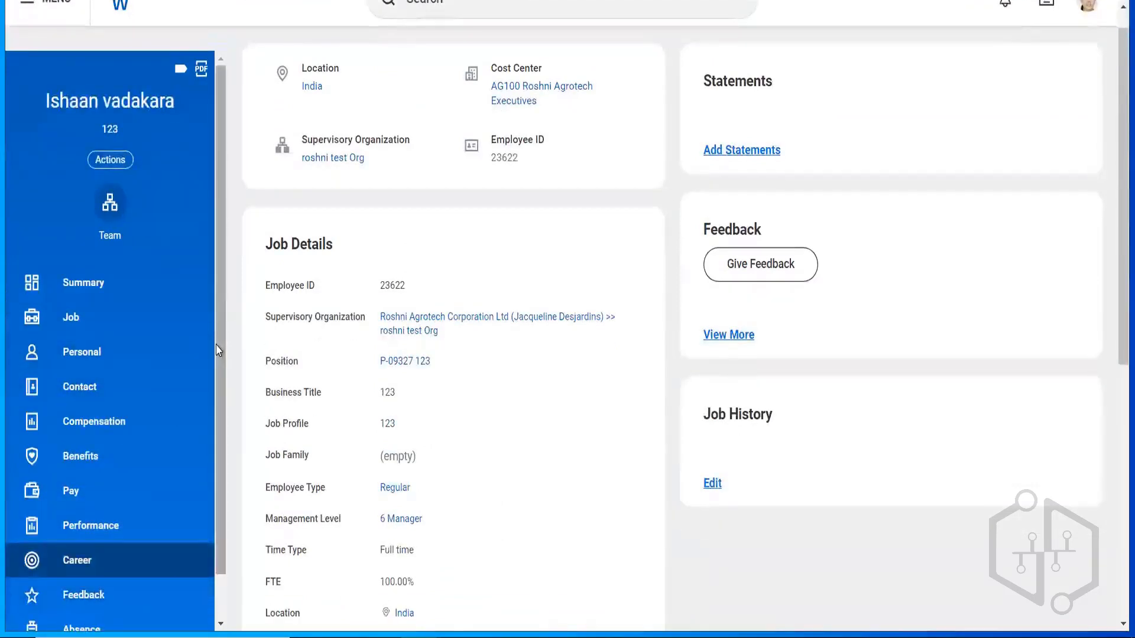
scroll(212, 492, down, 2)
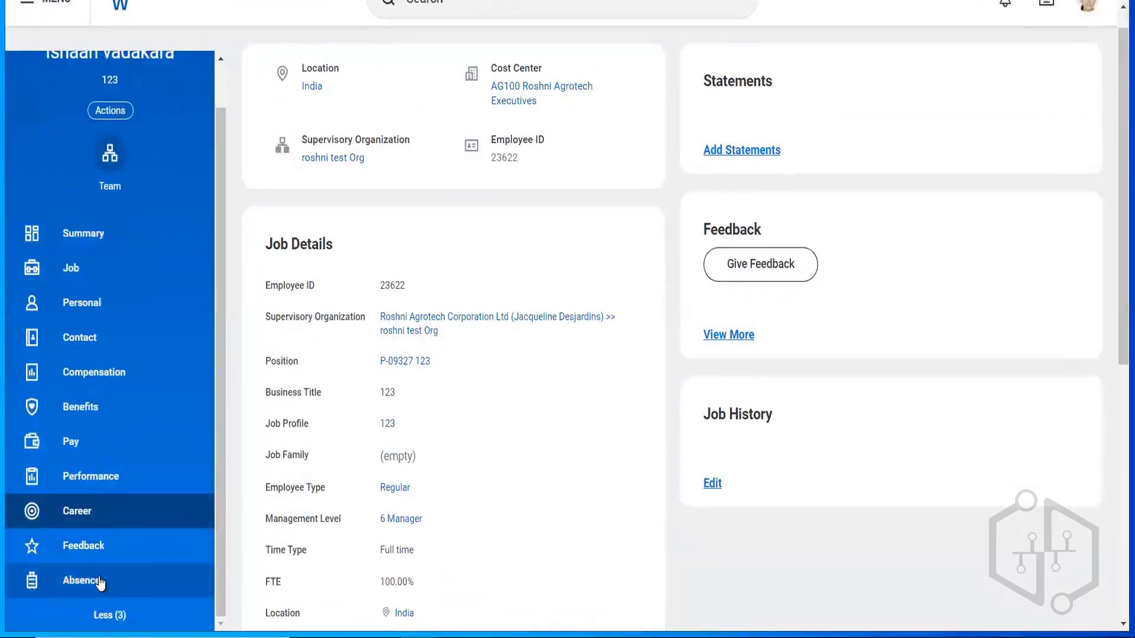
click(118, 578)
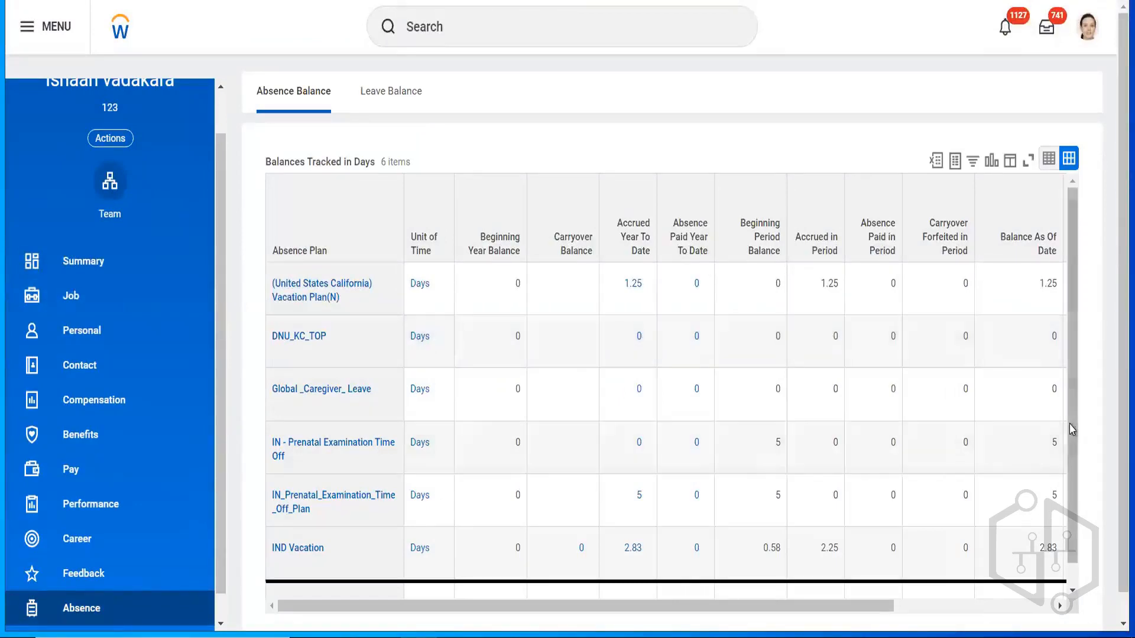
scroll(902, 442, down, 1)
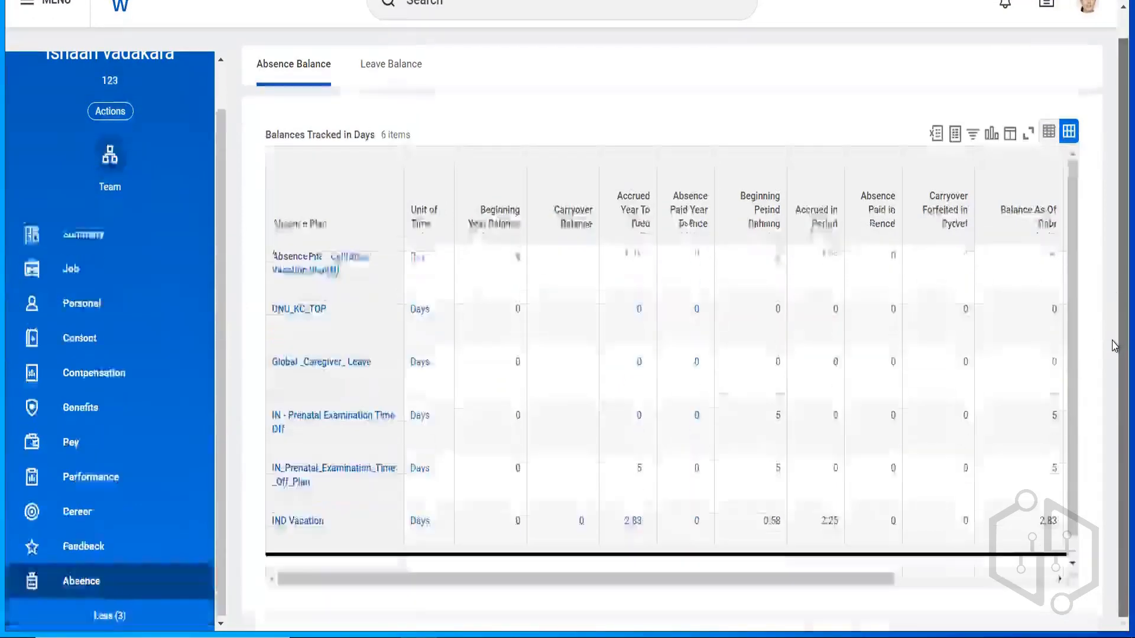
- Start View Time Off Results by Period from the worker's Time and Absence actions
click(114, 115)
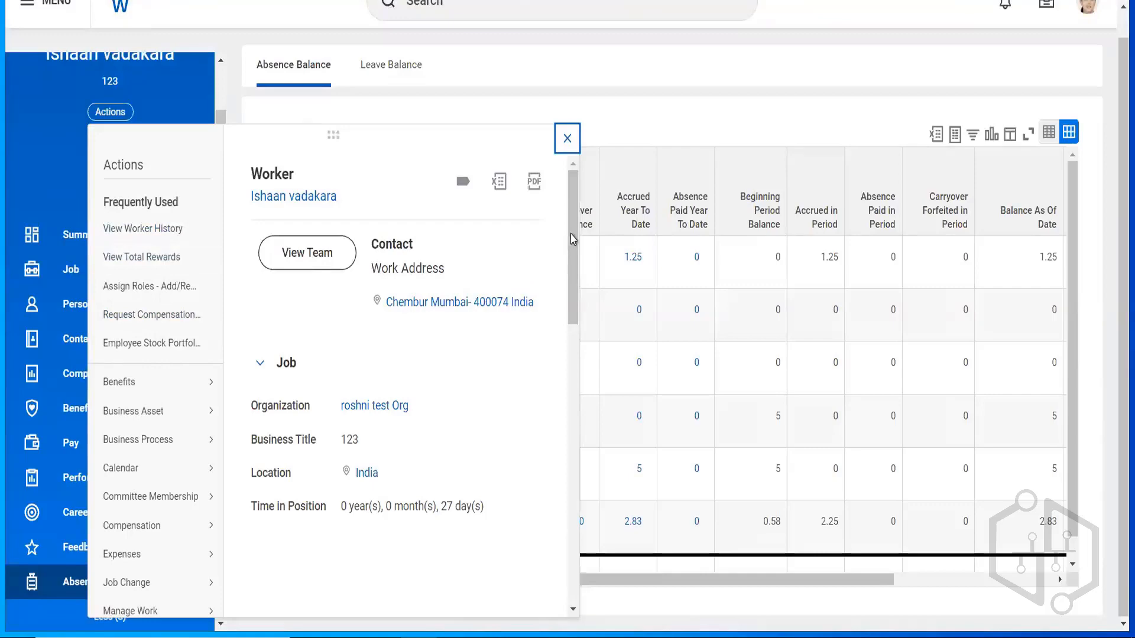
scroll(565, 298, down, 3)
drag(565, 298, 566, 392)
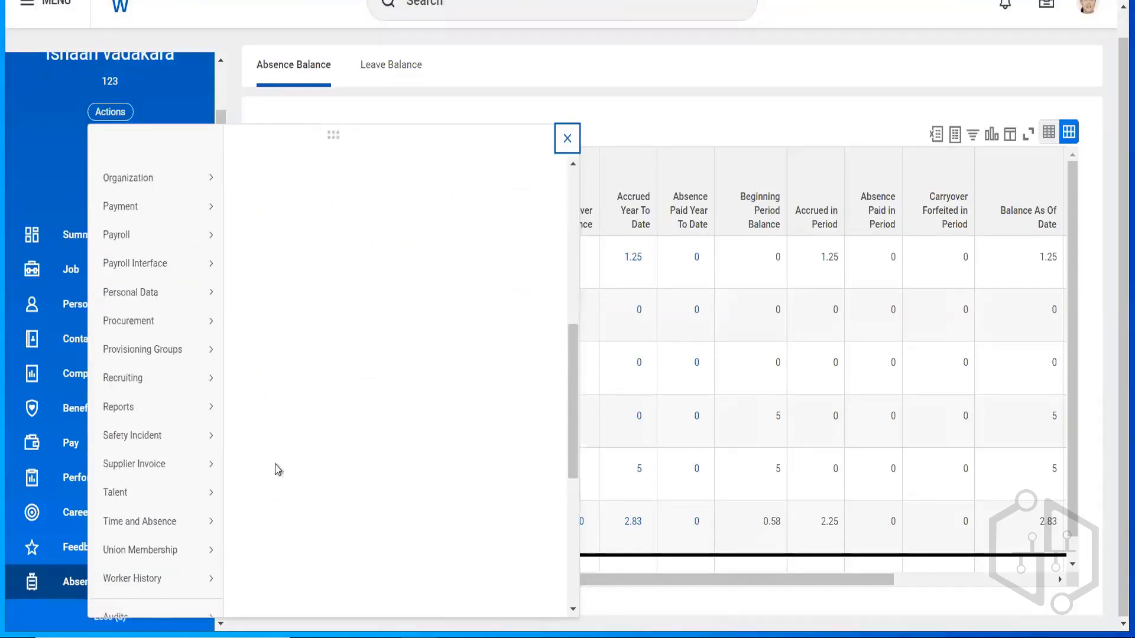
mouse_move(200, 525)
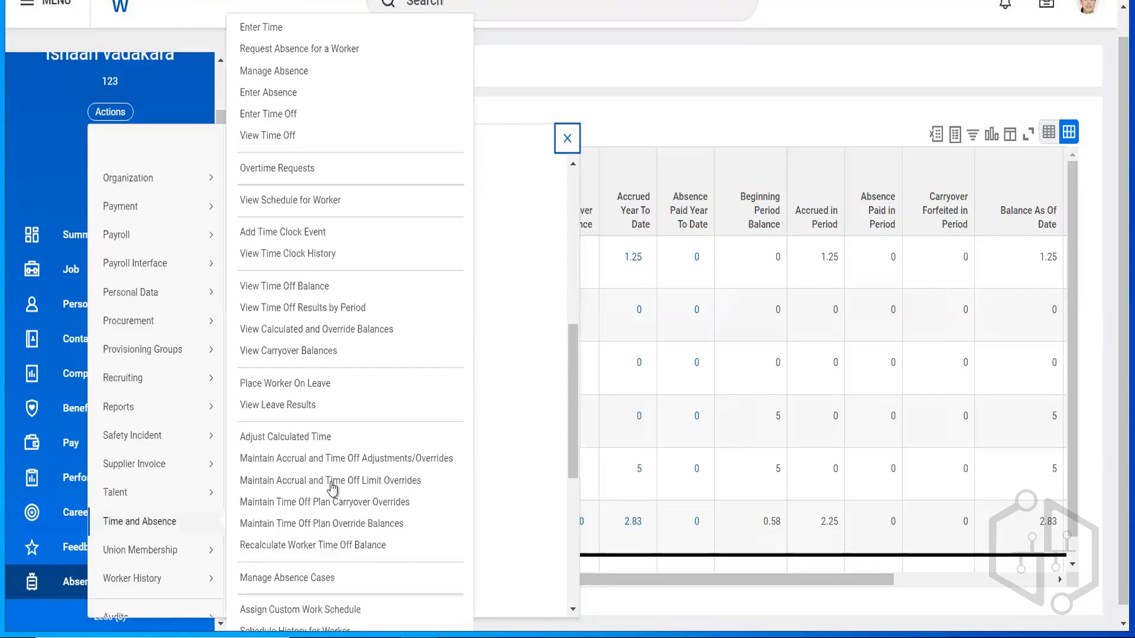
click(348, 310)
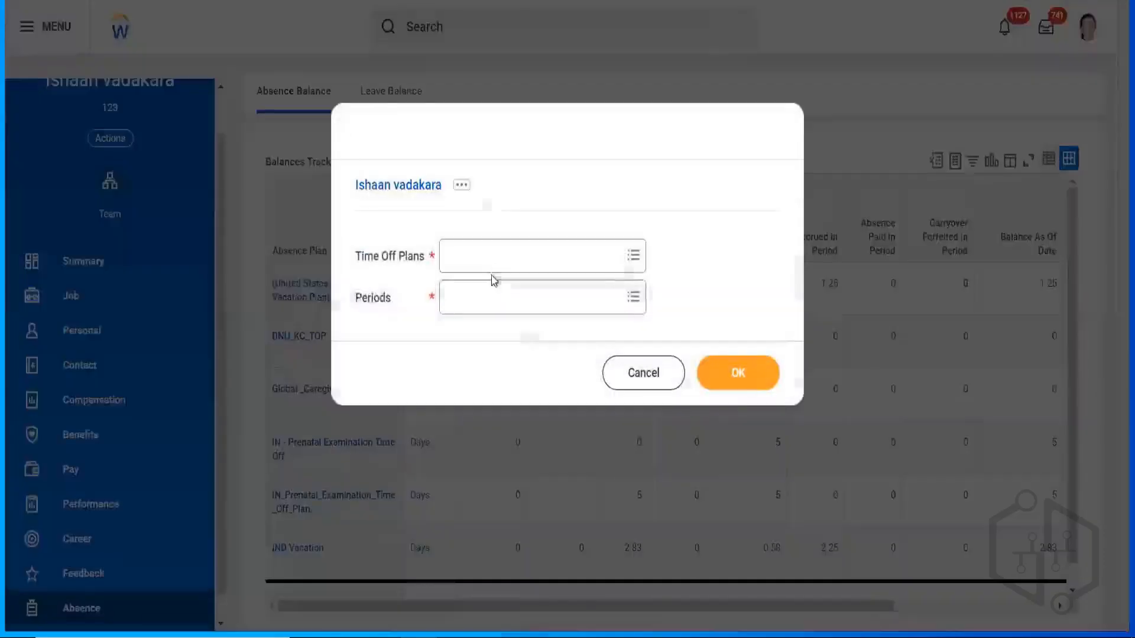
click(485, 256)
text(ind vaca)
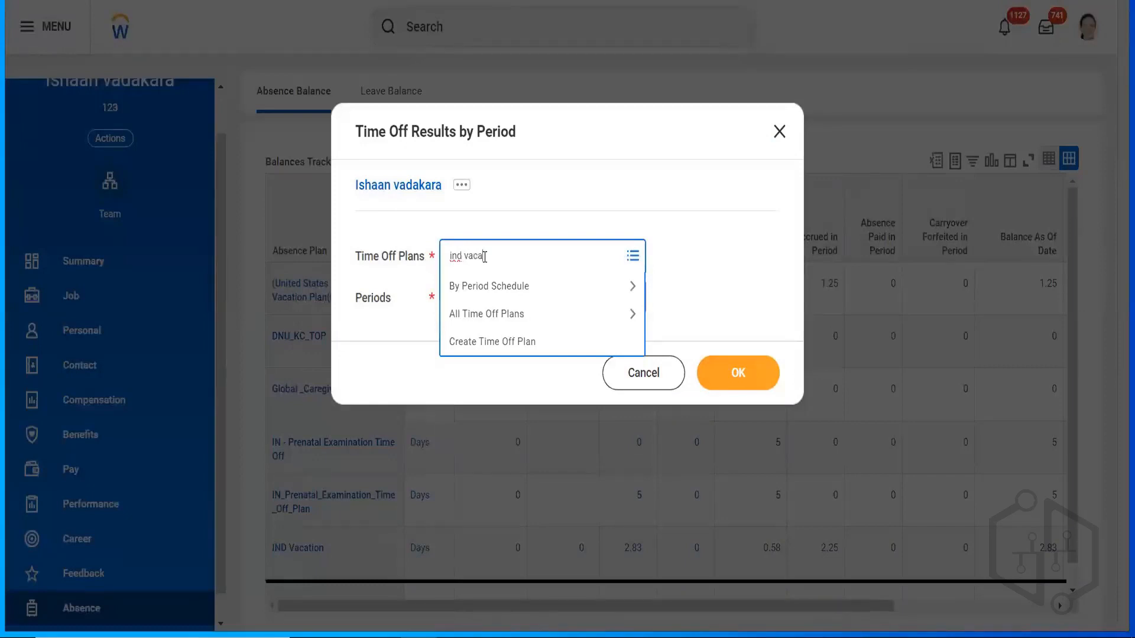
text(tion)
key(Return)
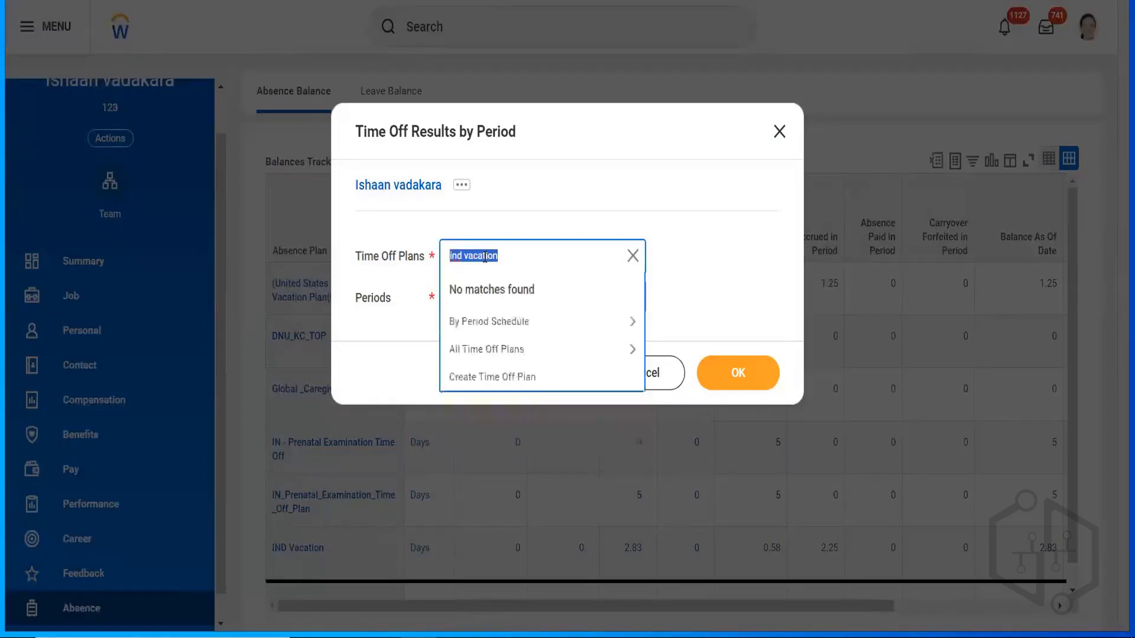
click(508, 265)
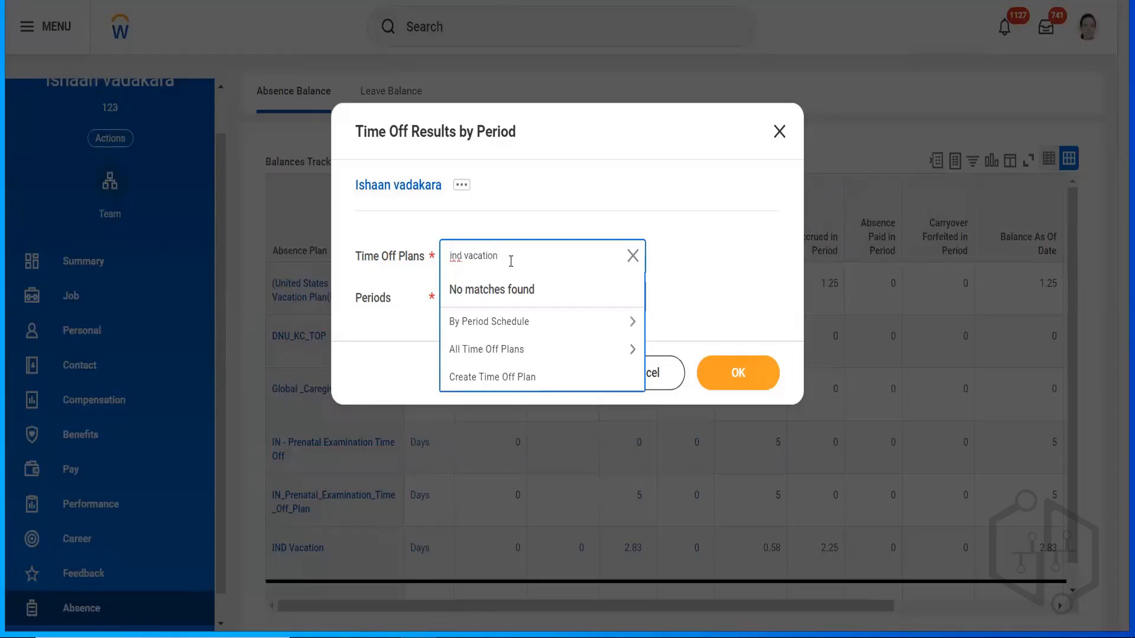
drag(511, 261, 390, 247)
text(vaca)
key(Return)
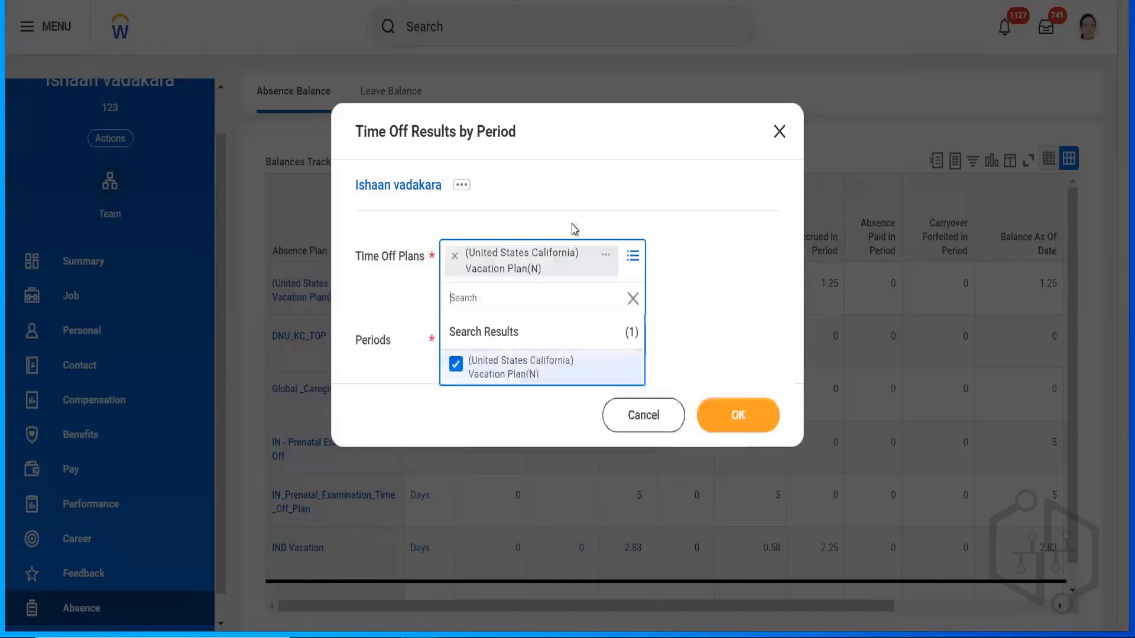
click(455, 260)
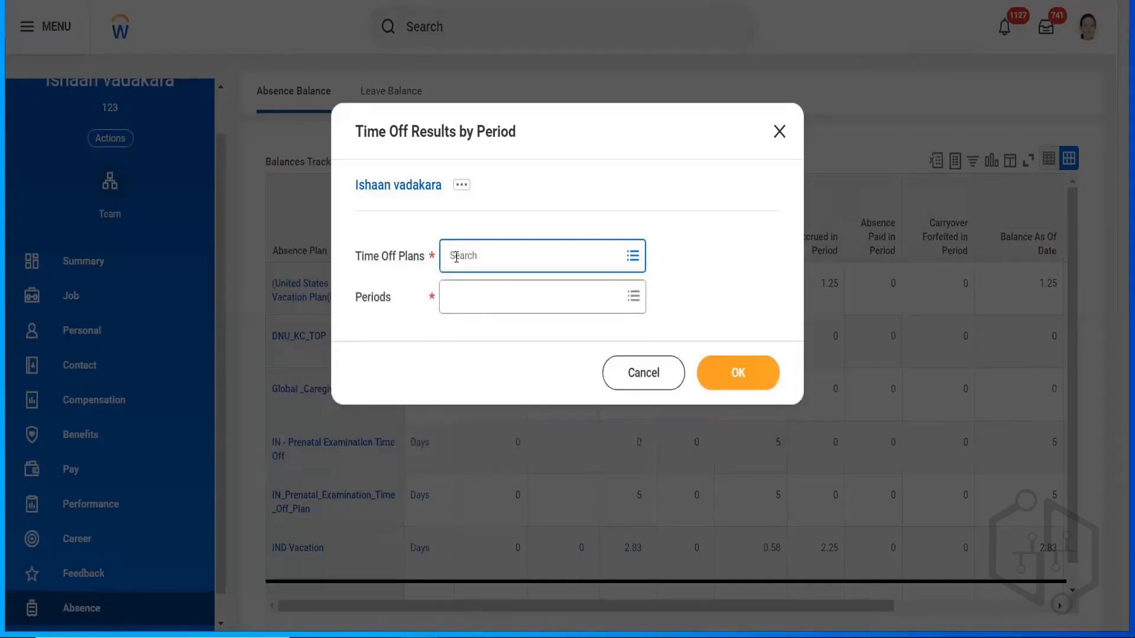
- Select IND Vacation from all time off plans as the plan to report on
click(487, 250)
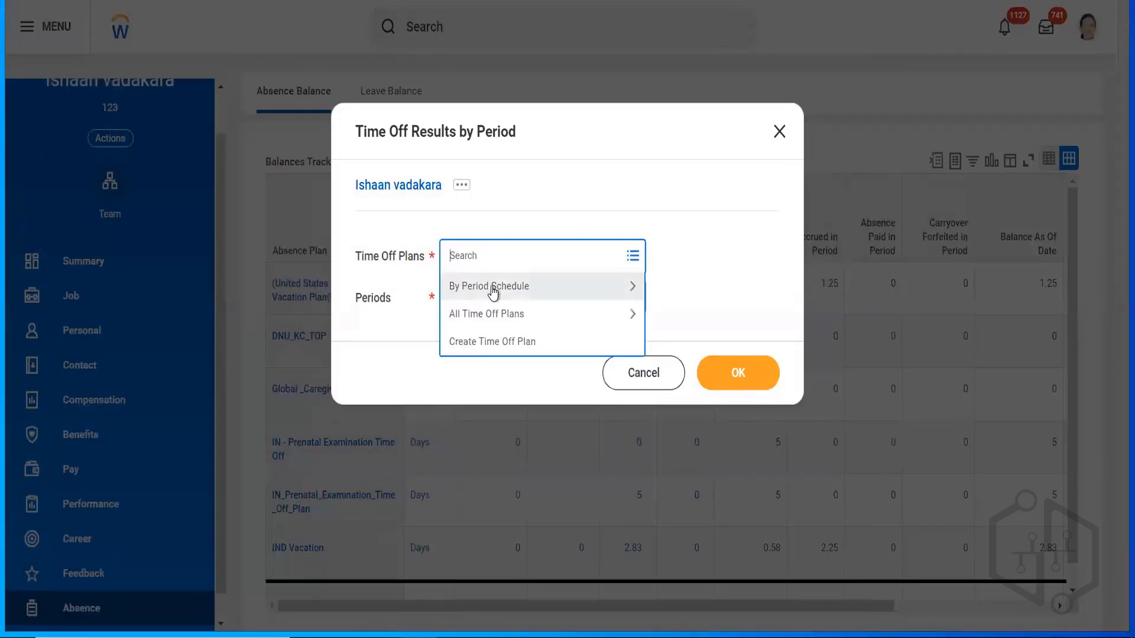
click(496, 319)
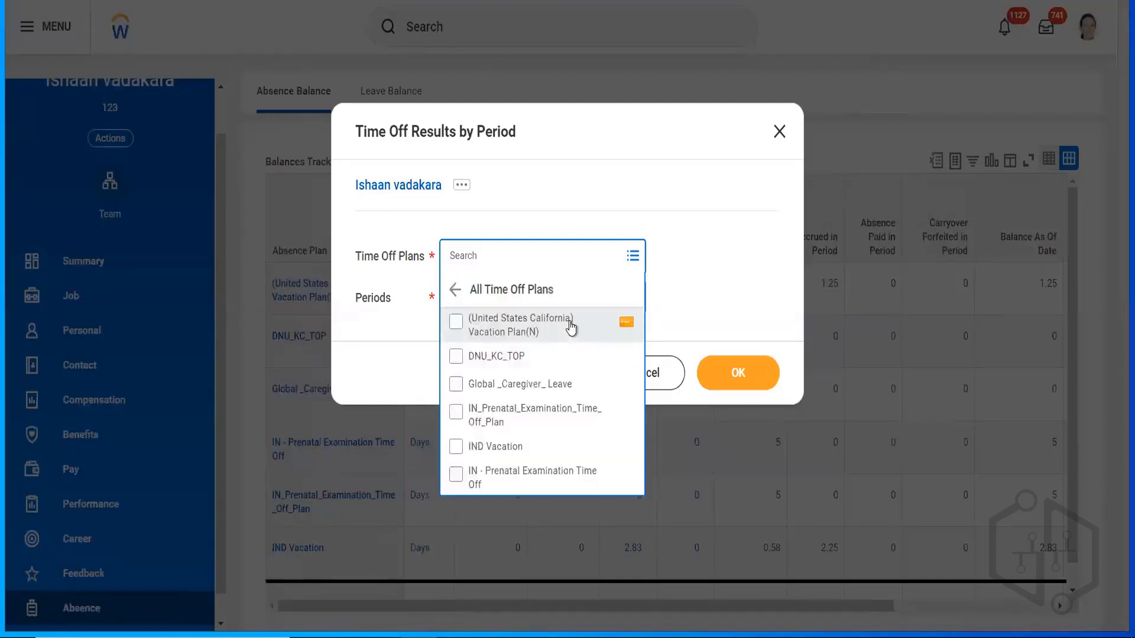
click(501, 454)
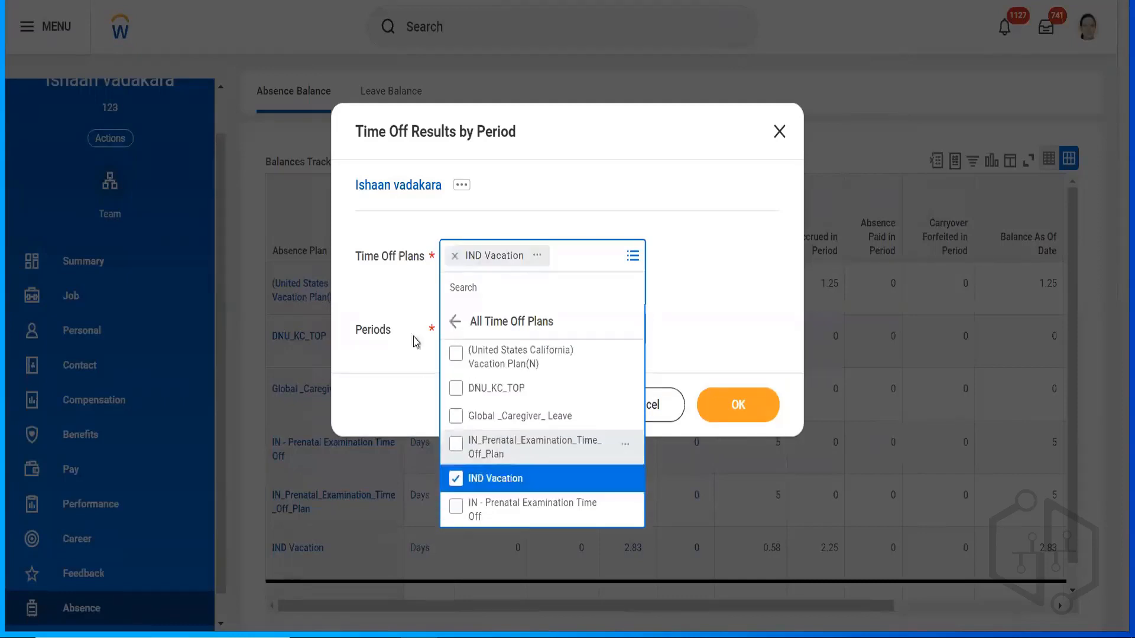
click(413, 304)
- Select the monthly 2024 periods from January through May, run the time off results and review the accrued amounts for each period
click(483, 309)
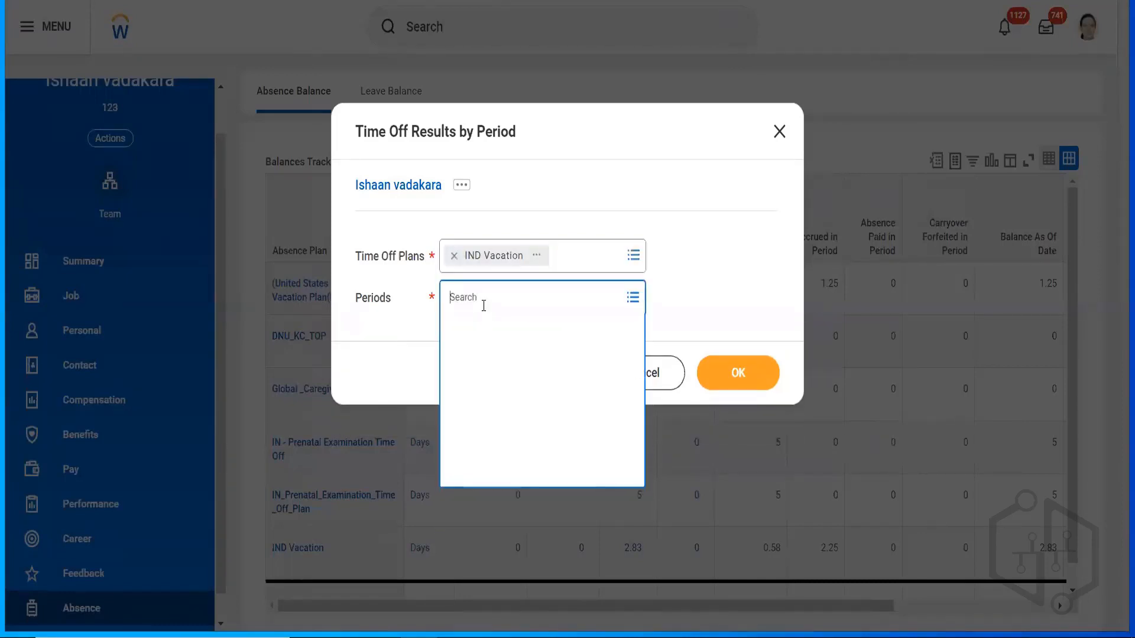
click(483, 357)
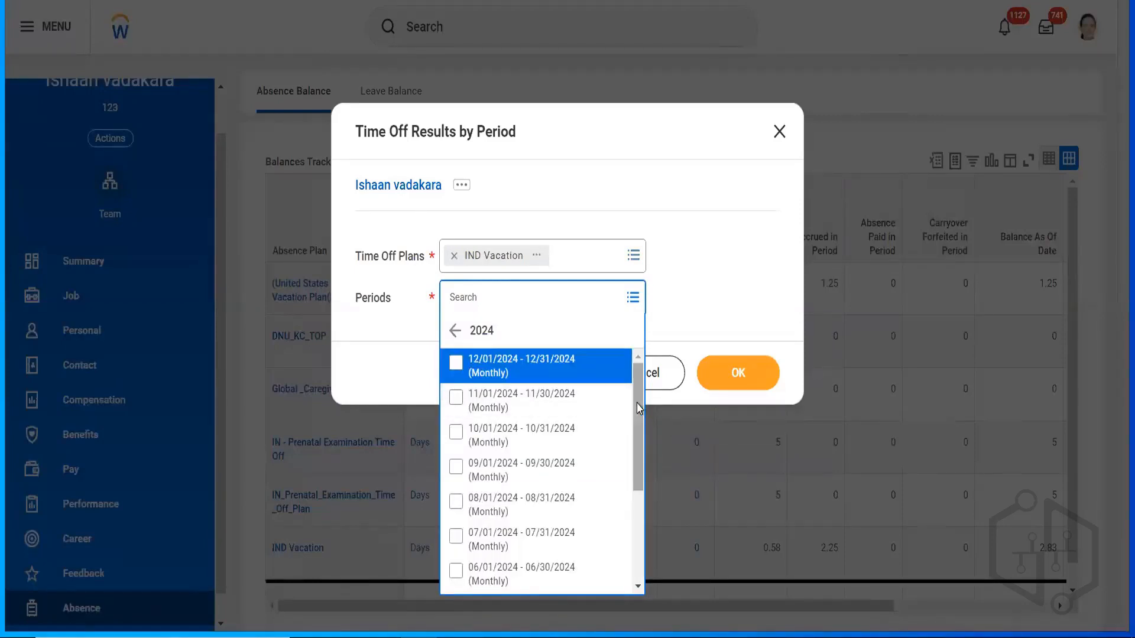
scroll(635, 424, down, 3)
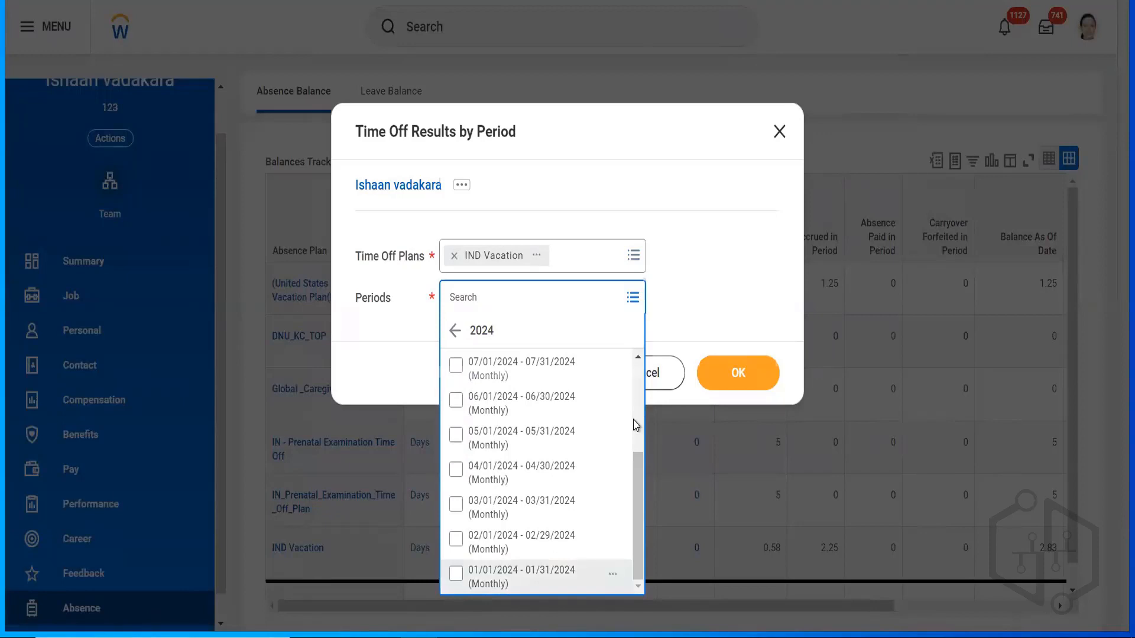
click(496, 577)
click(488, 251)
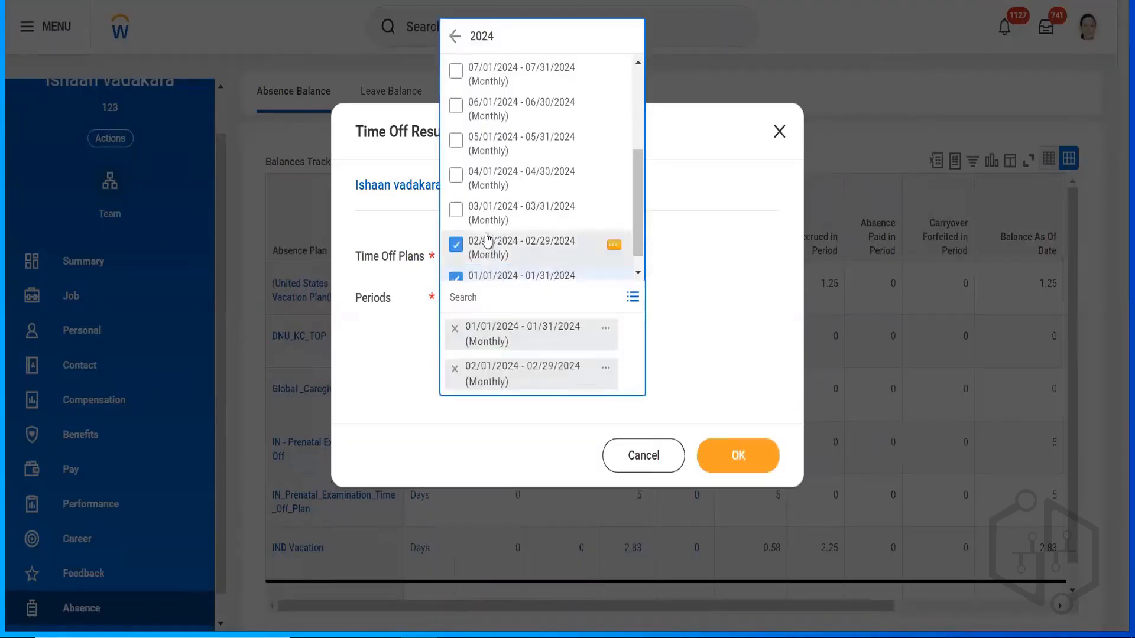
click(479, 207)
click(476, 177)
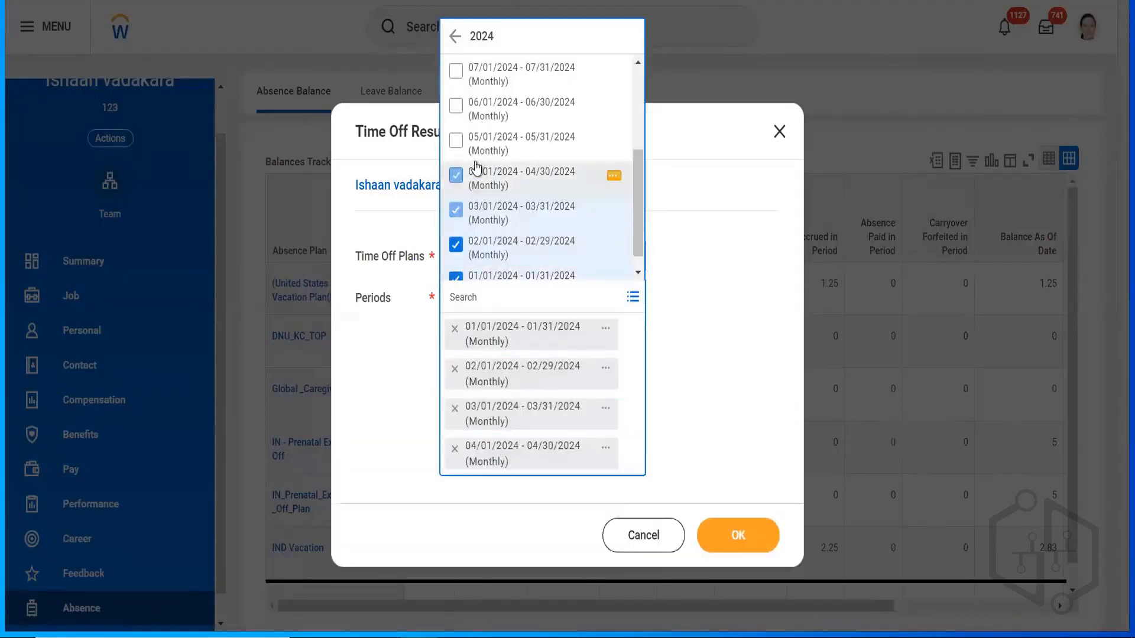
click(476, 141)
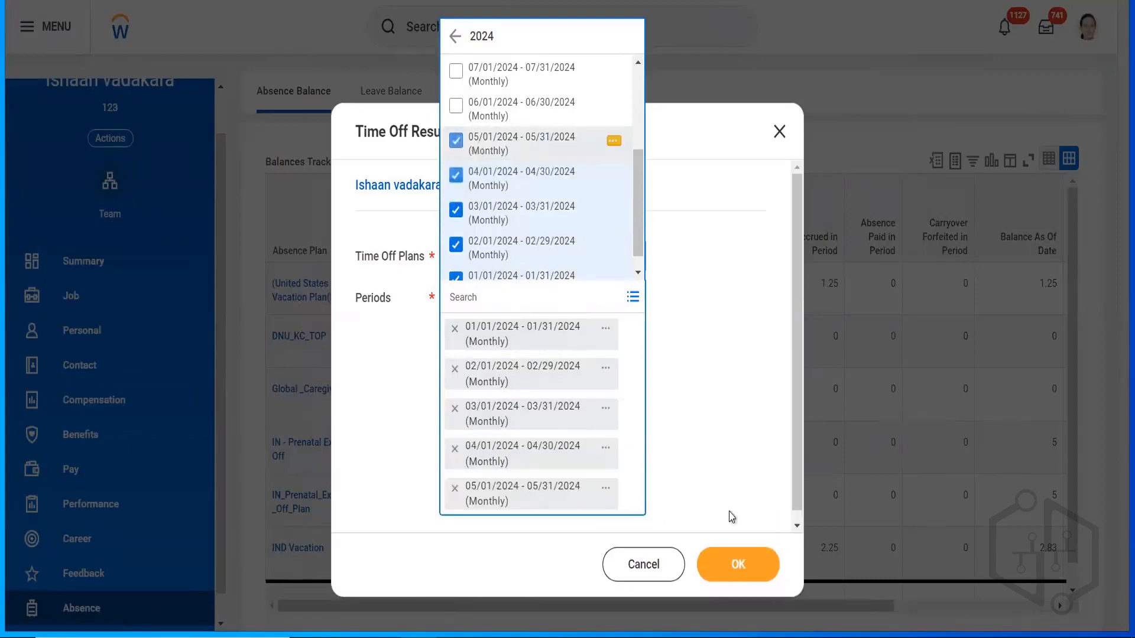
click(735, 542)
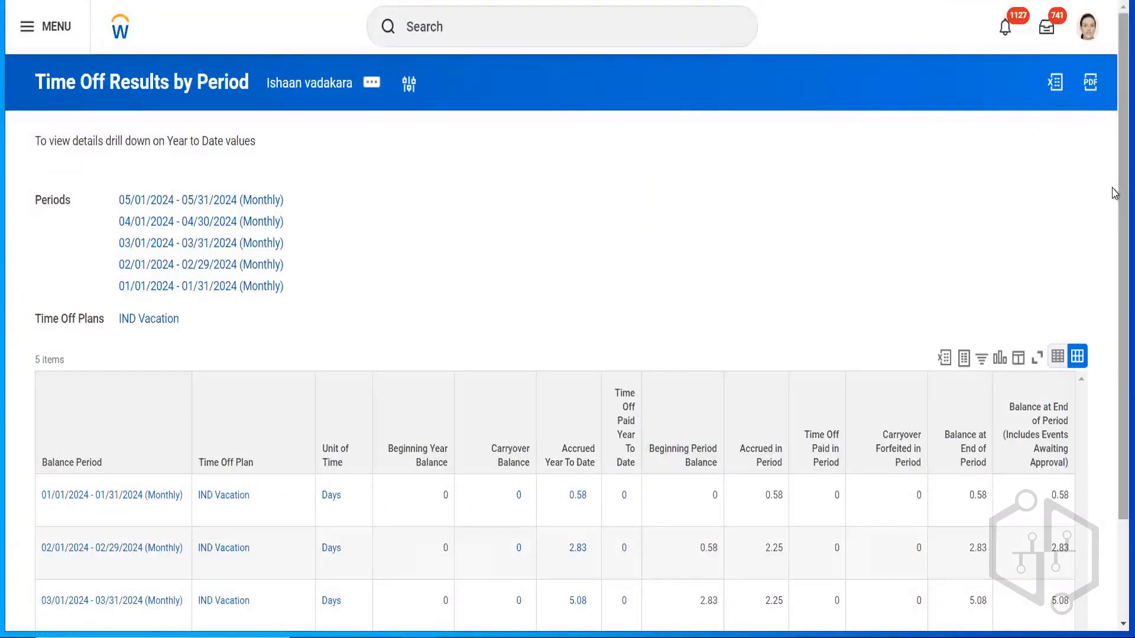
scroll(824, 149, down, 2)
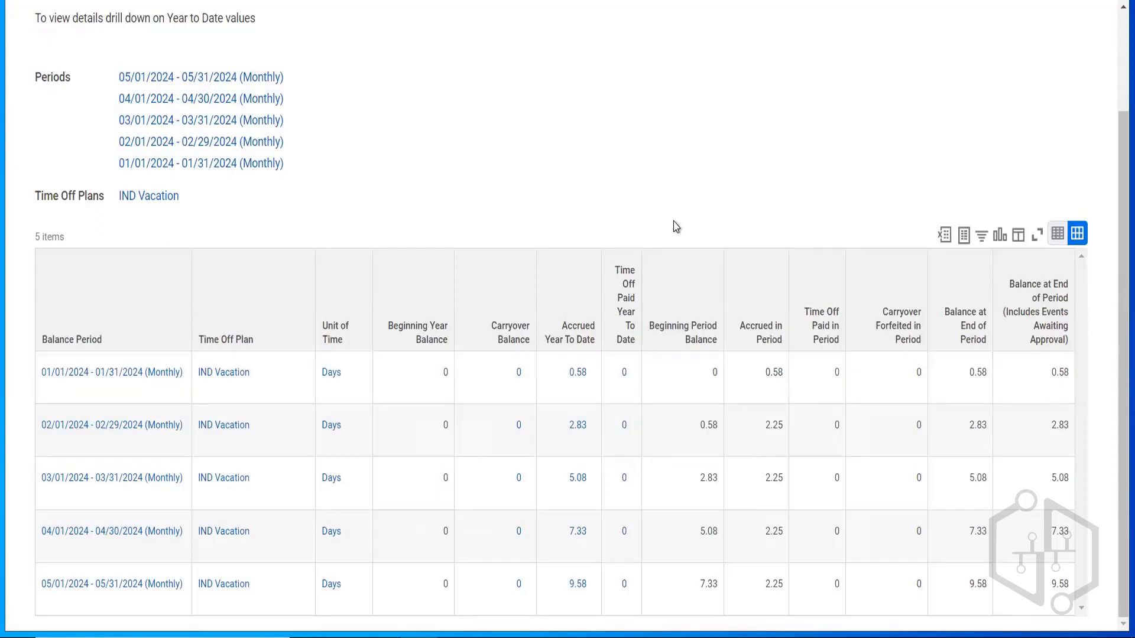
- Reload the Time Off Results by Period prompt and choose the IND Vacation time off plan
key(F5)
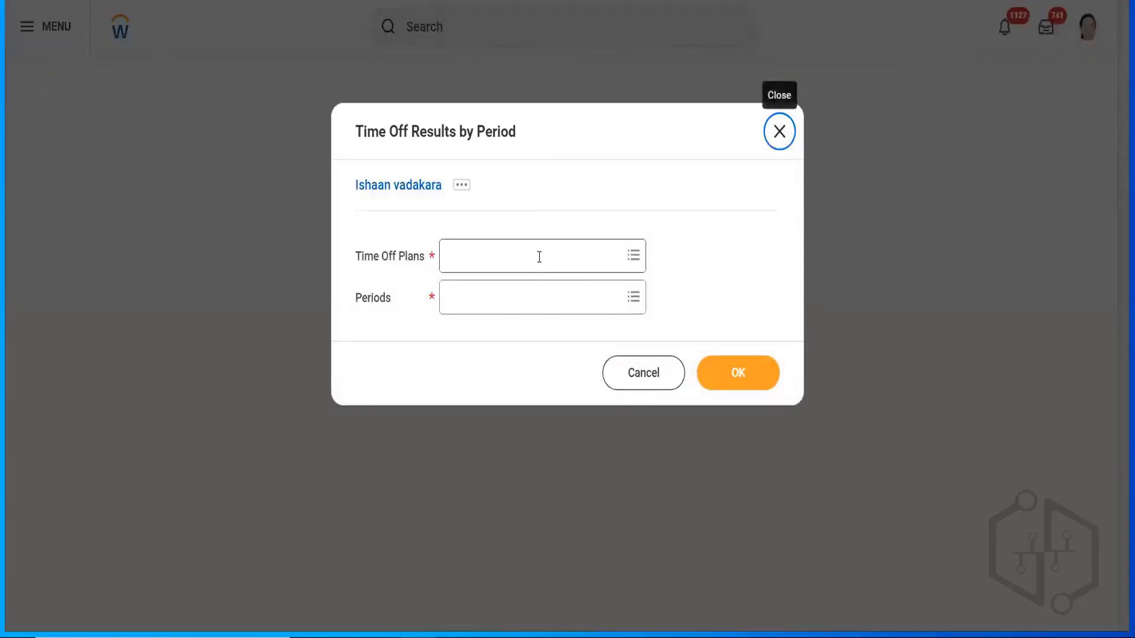
click(538, 256)
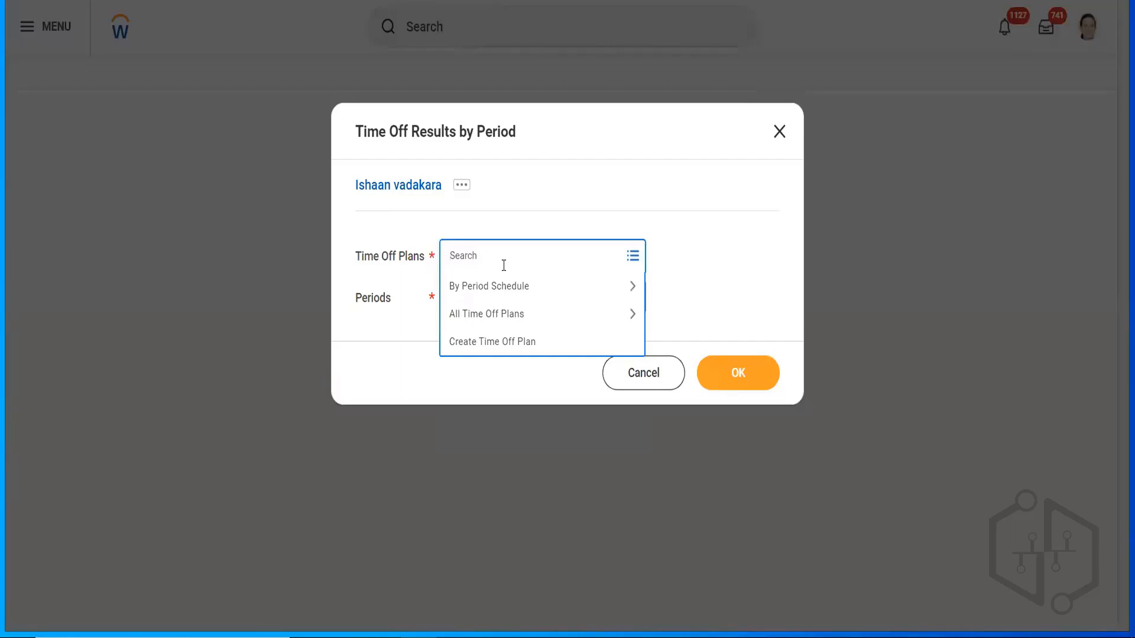
click(489, 314)
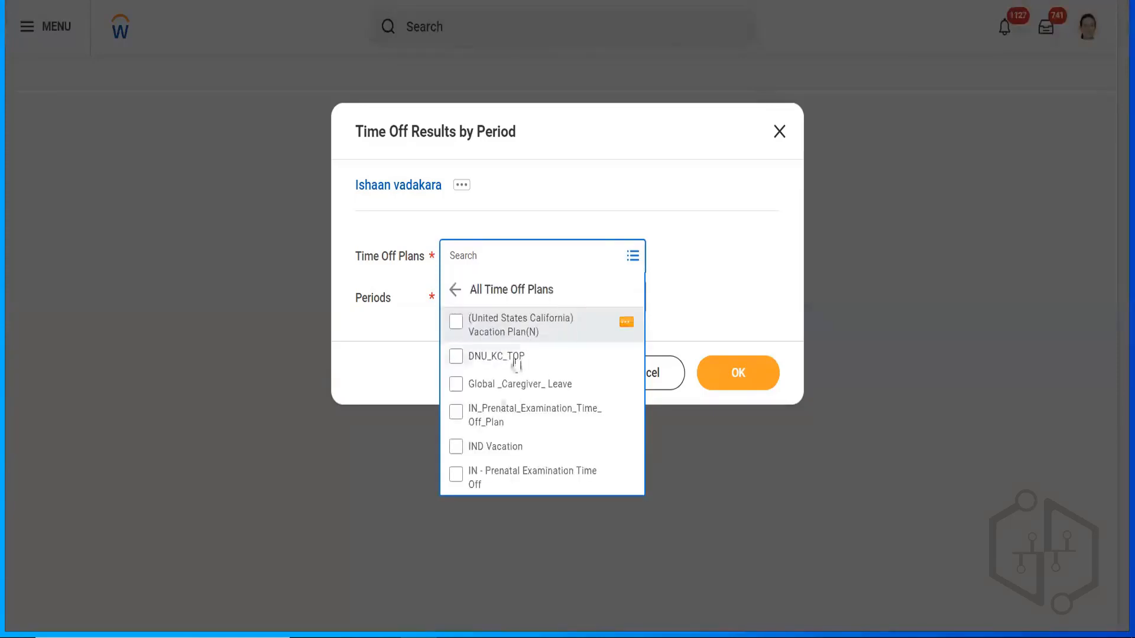
click(491, 447)
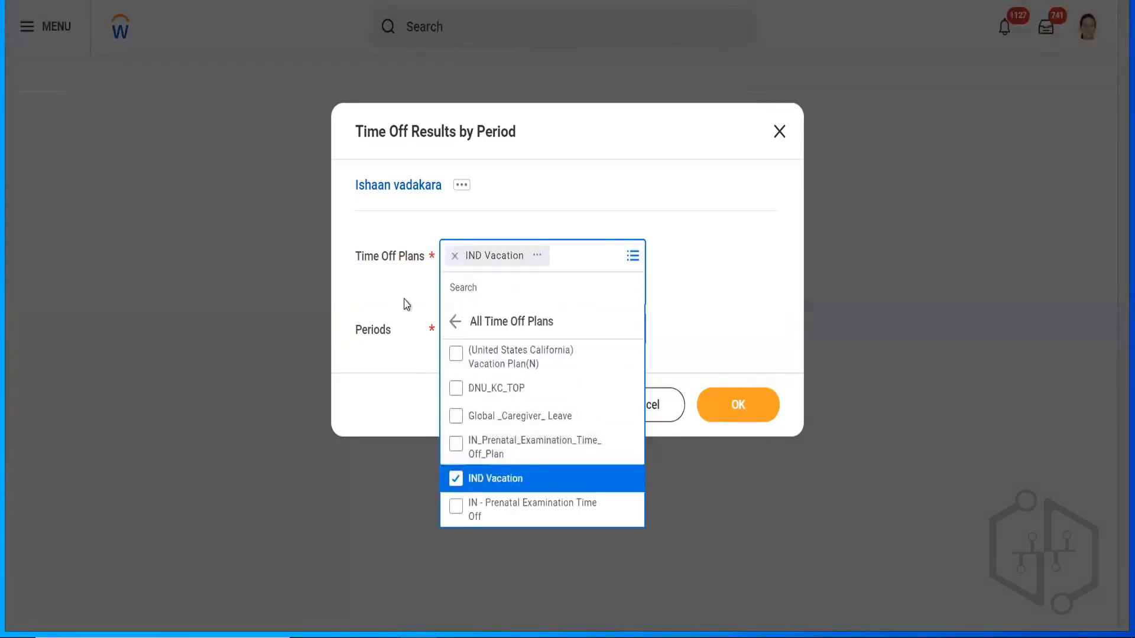
click(407, 304)
- Select all twelve monthly periods of 2024 and run the time off results
click(506, 297)
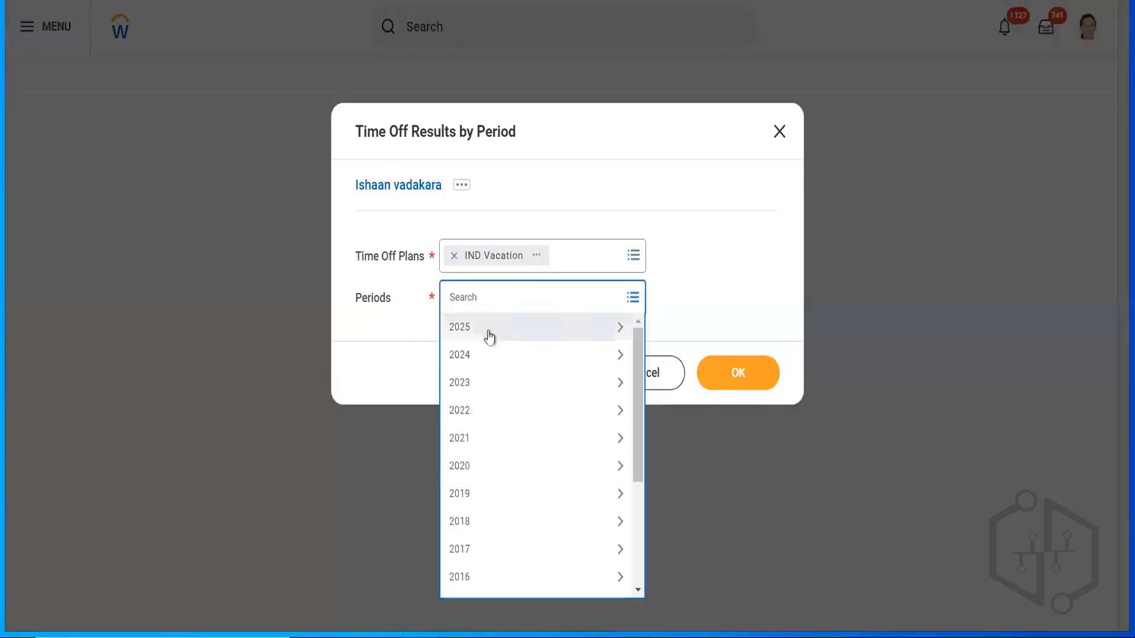
click(481, 357)
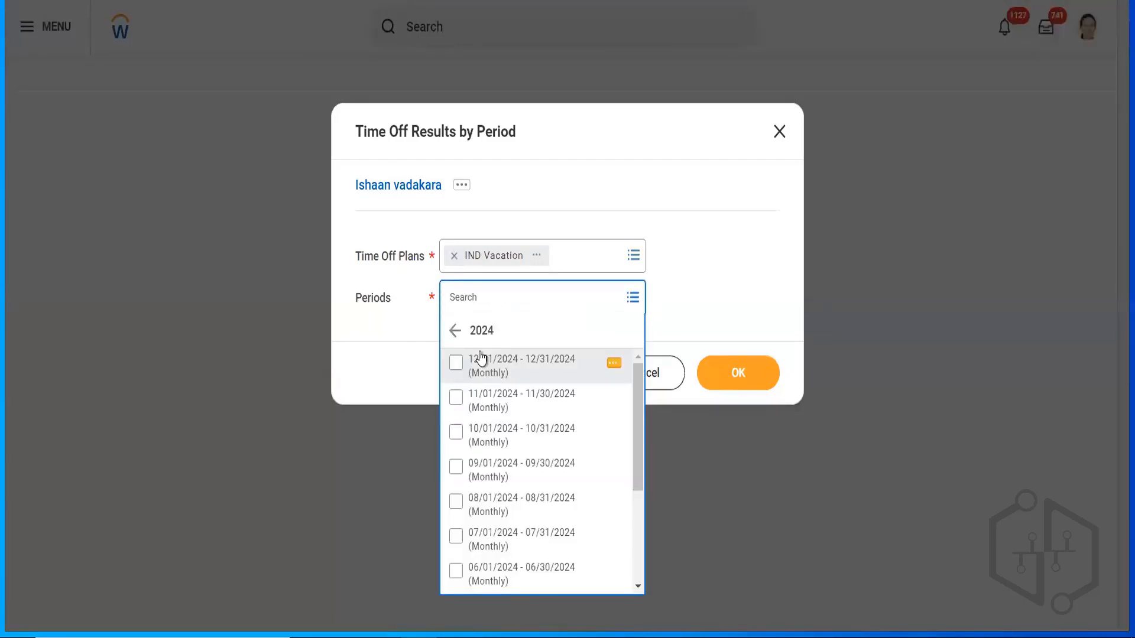
key(ctrl+a)
click(482, 357)
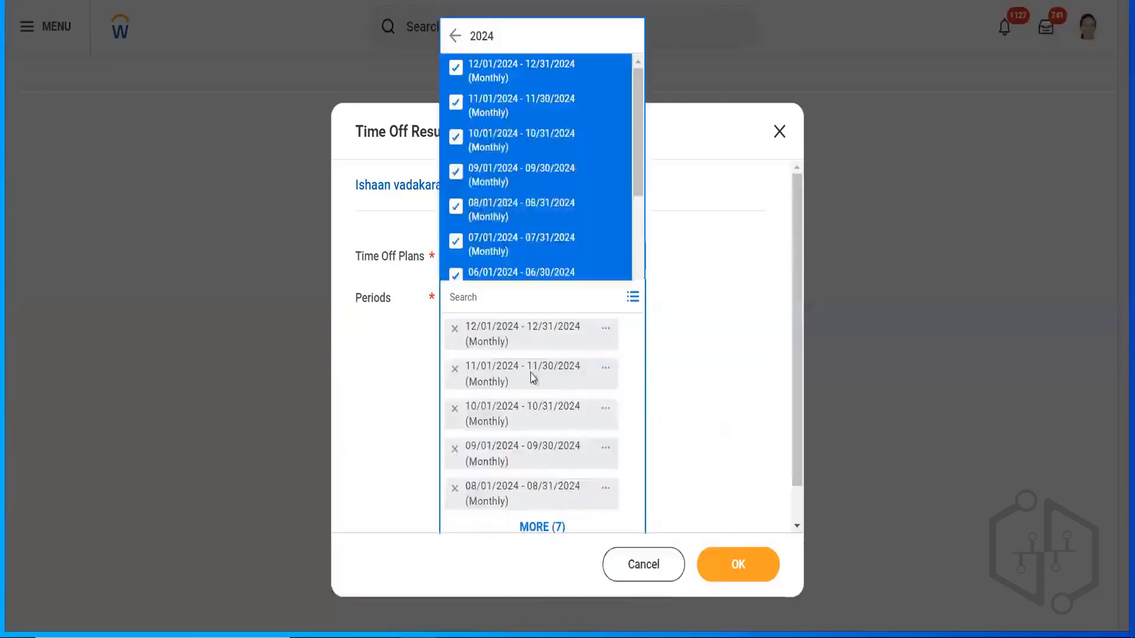
click(717, 548)
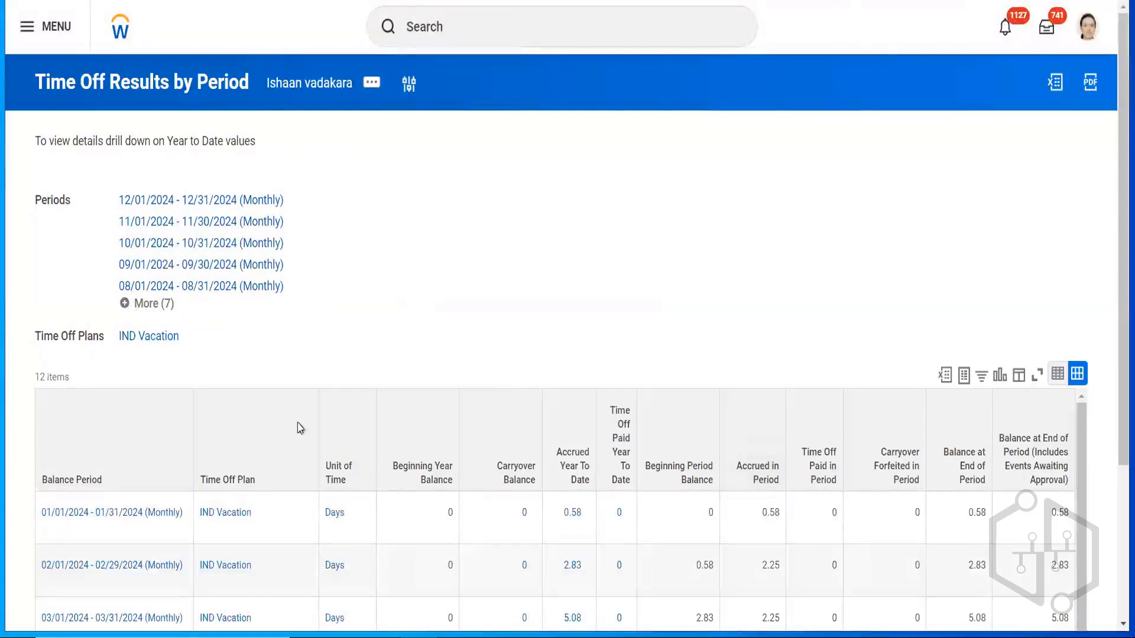
- Switch to Calculator and divide the 2.25-day monthly accrual by 31 to get the daily rate
key(super)
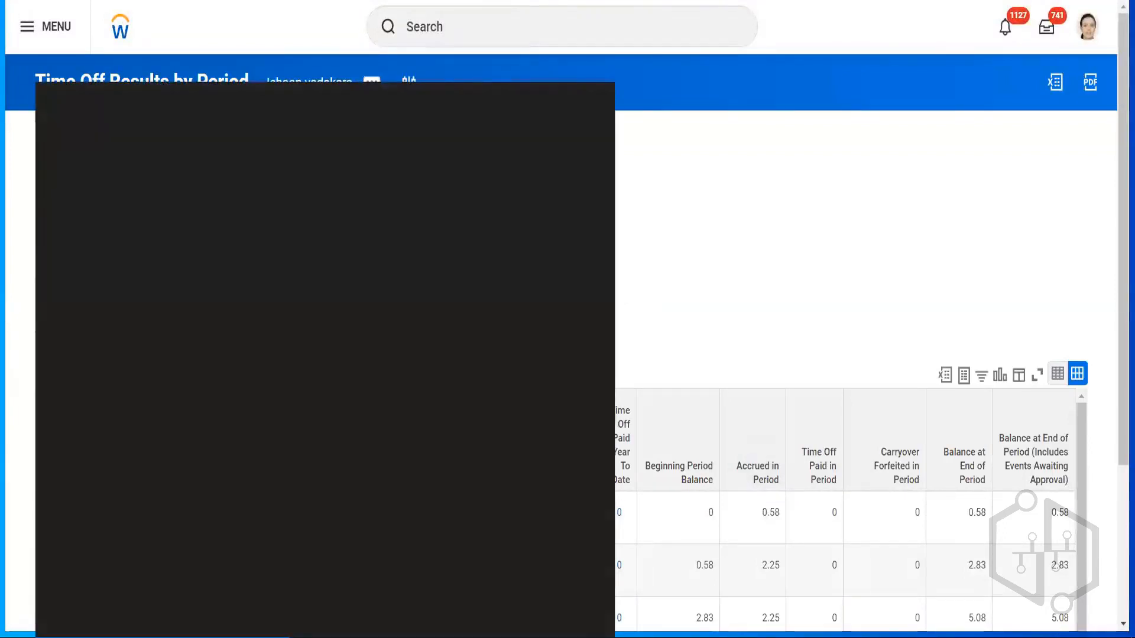
text(calc)
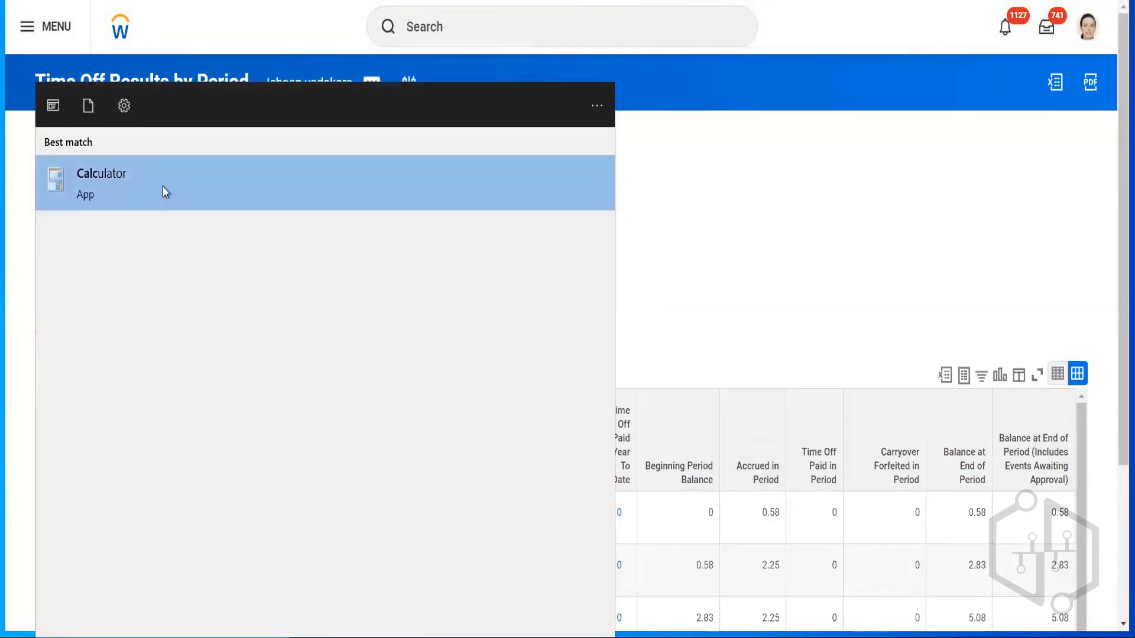
click(165, 192)
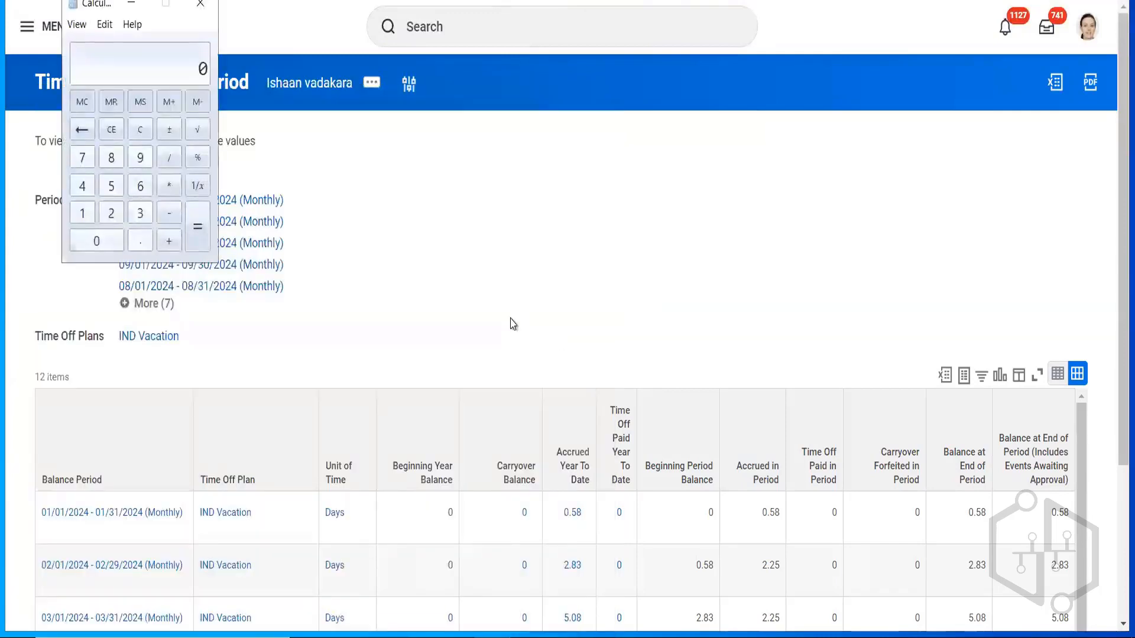
click(111, 214)
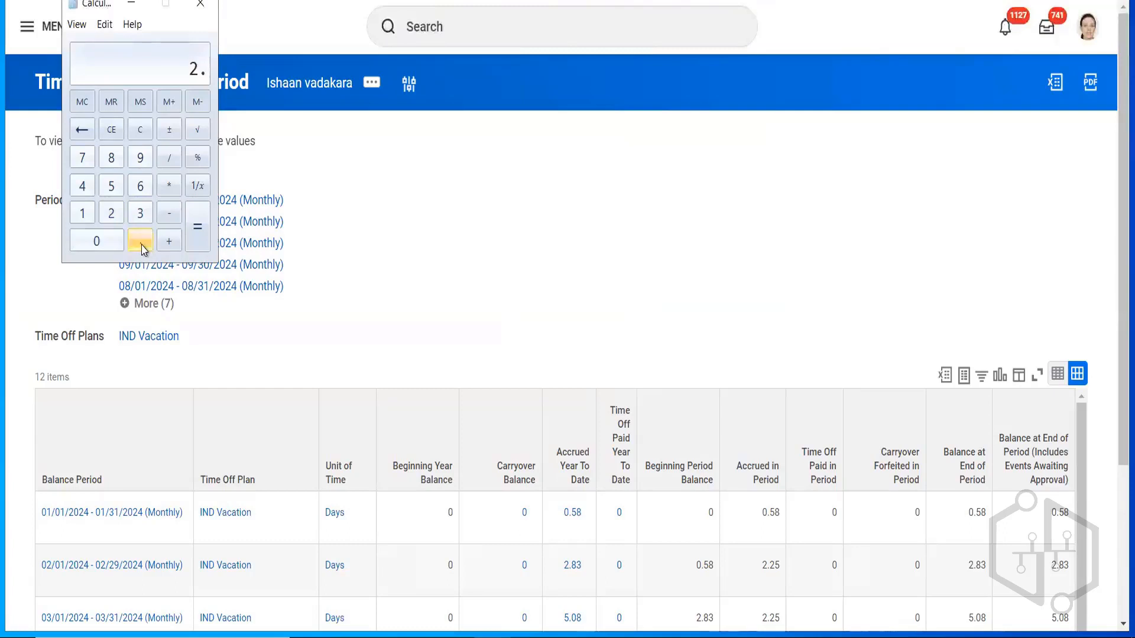
click(141, 243)
click(111, 213)
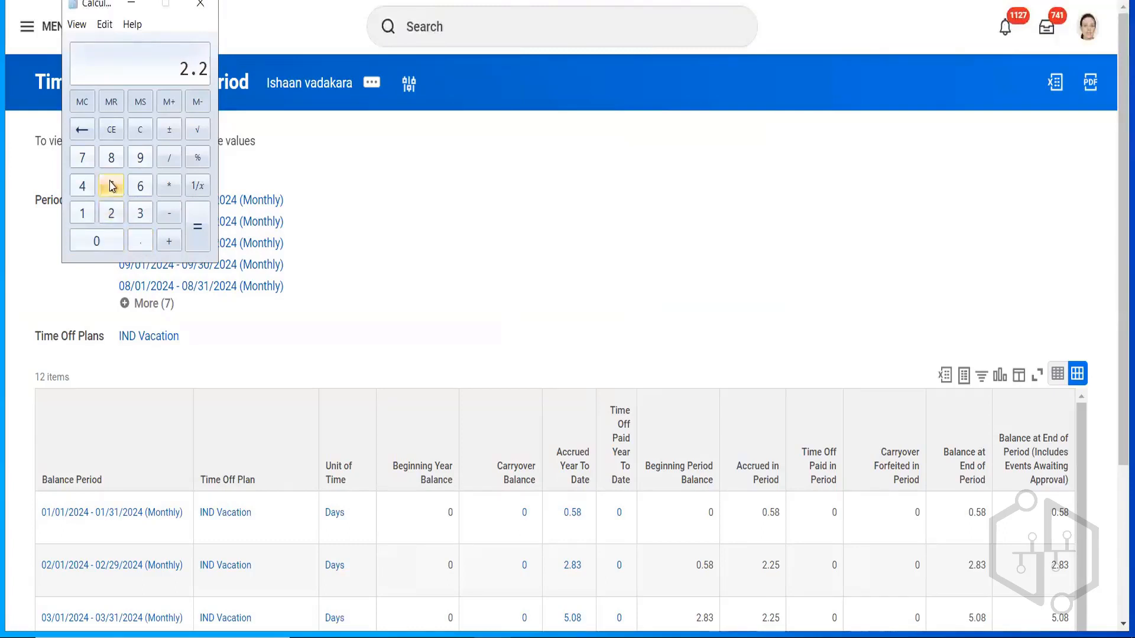
click(112, 187)
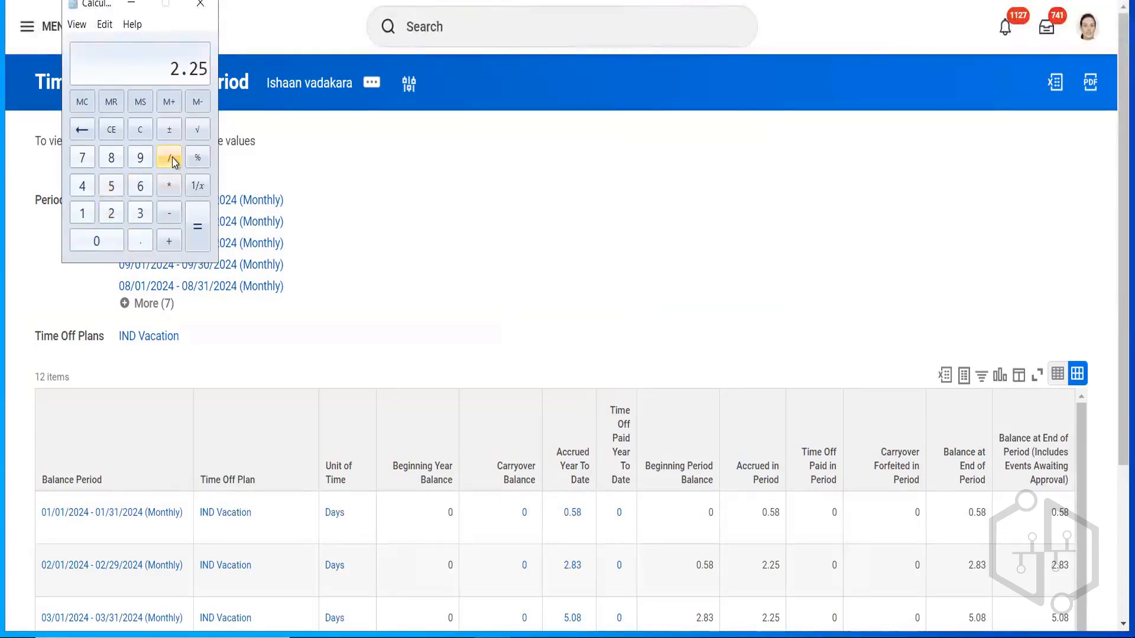
click(140, 214)
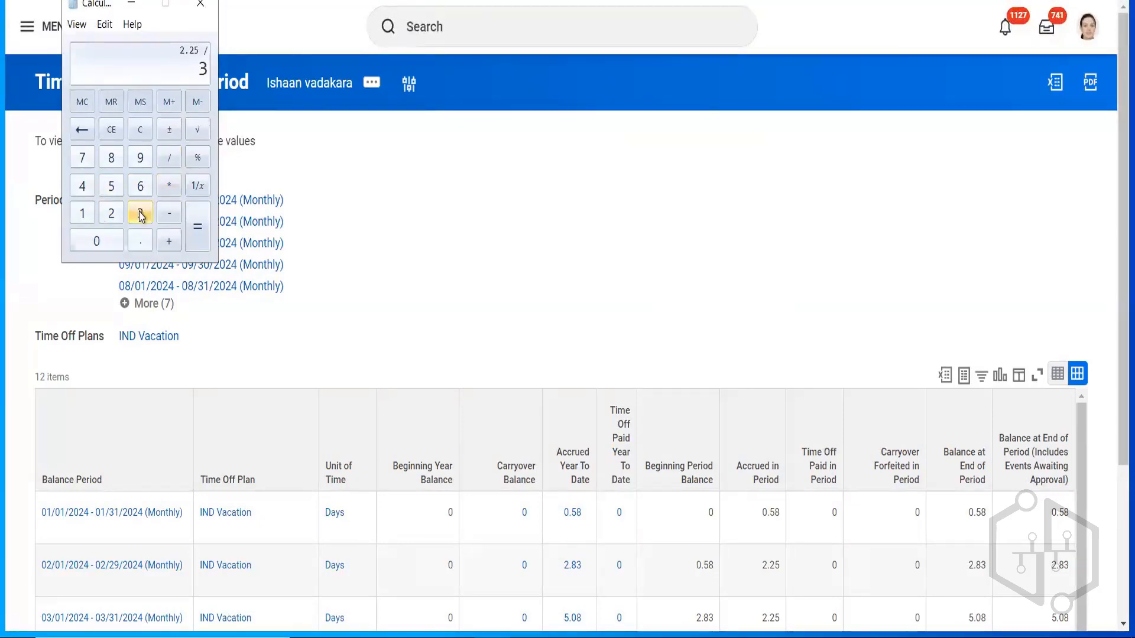
click(196, 238)
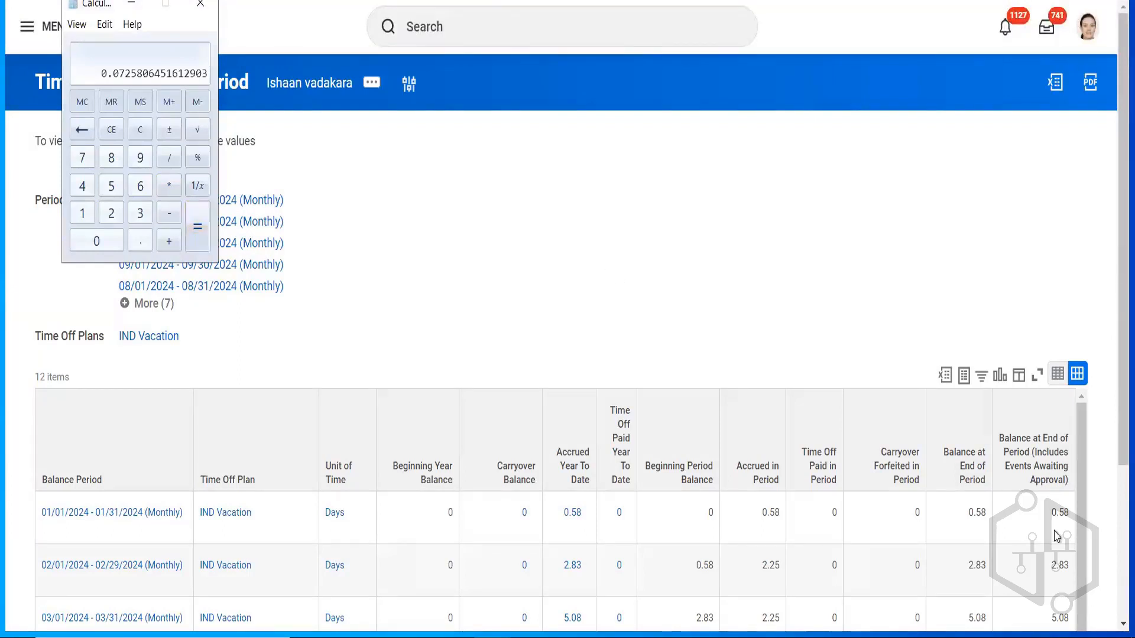
- Display January 2024 in the system calendar to count the days the worker was employed that month
click(1073, 636)
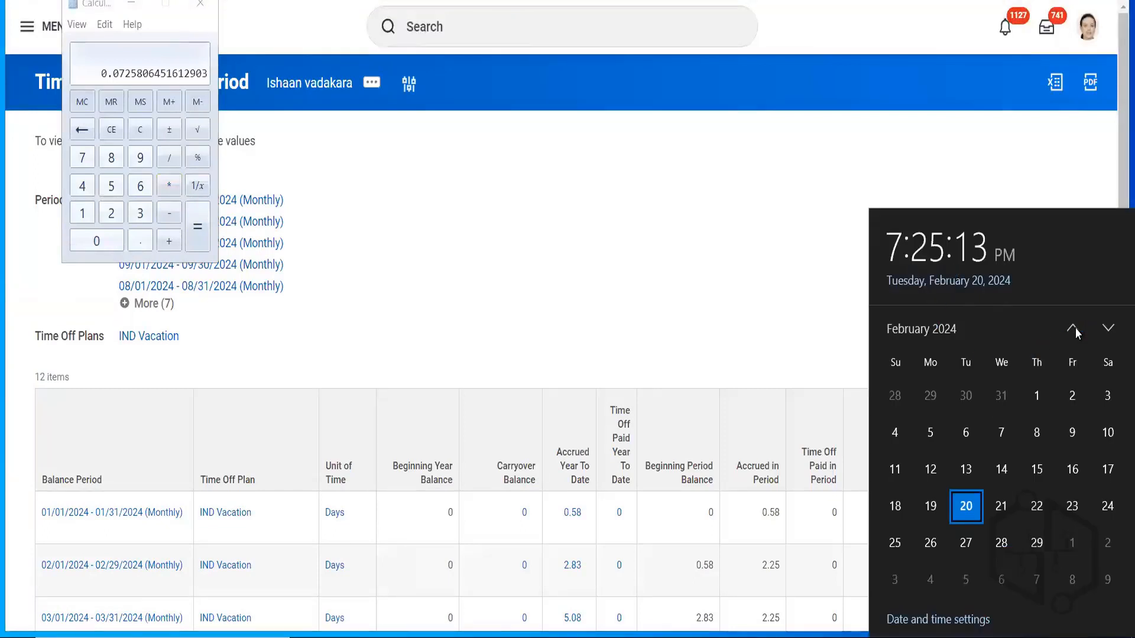
key(Escape)
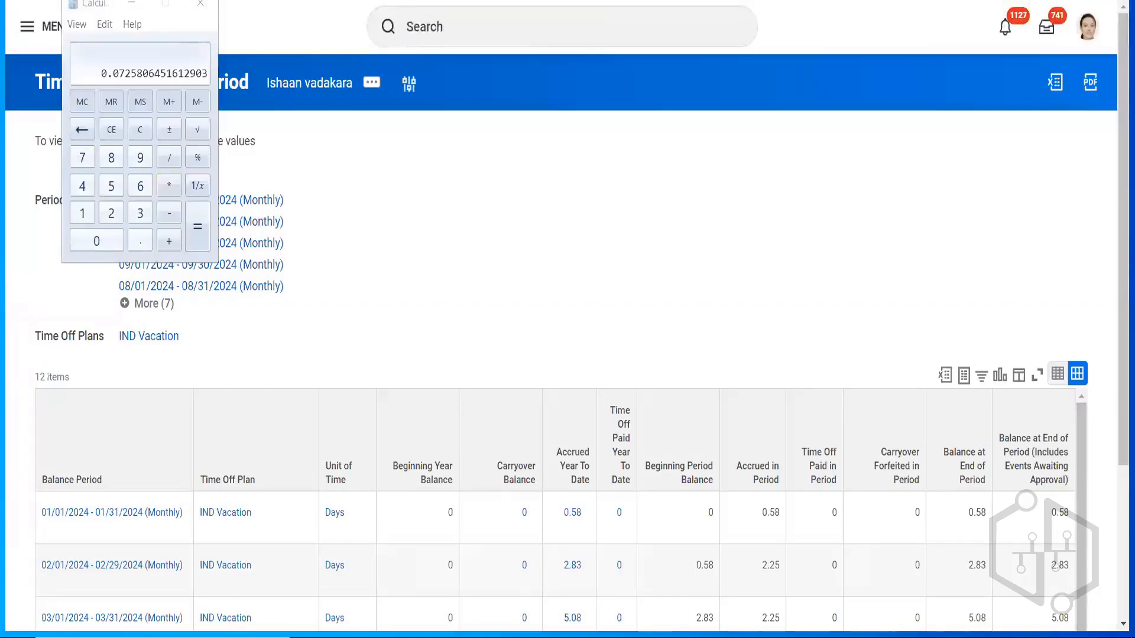
click(1073, 637)
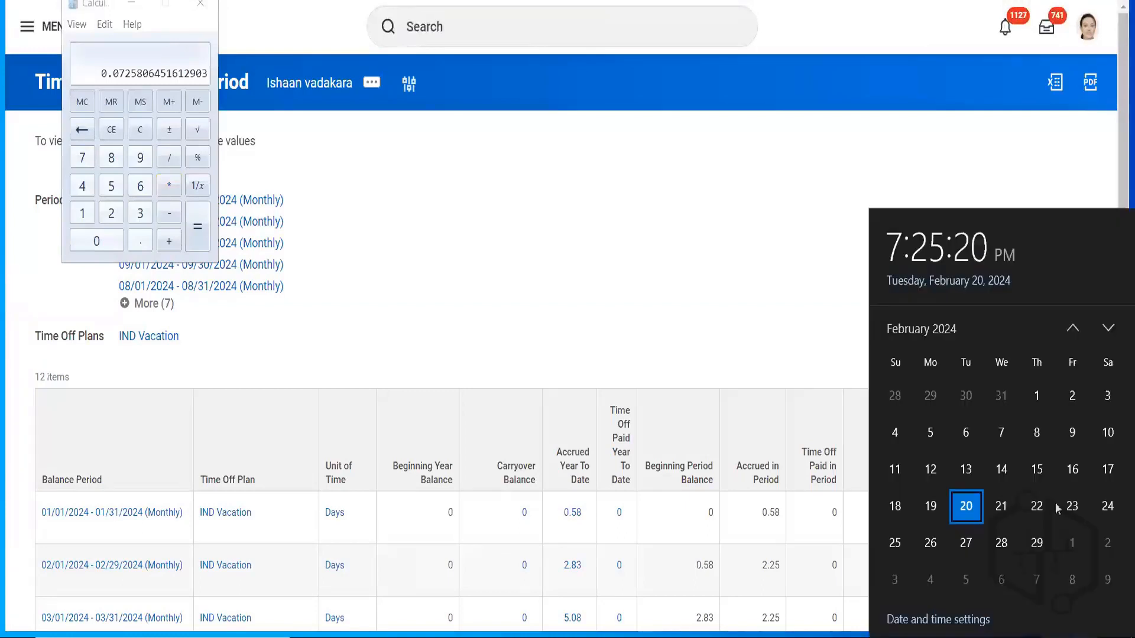
click(1072, 330)
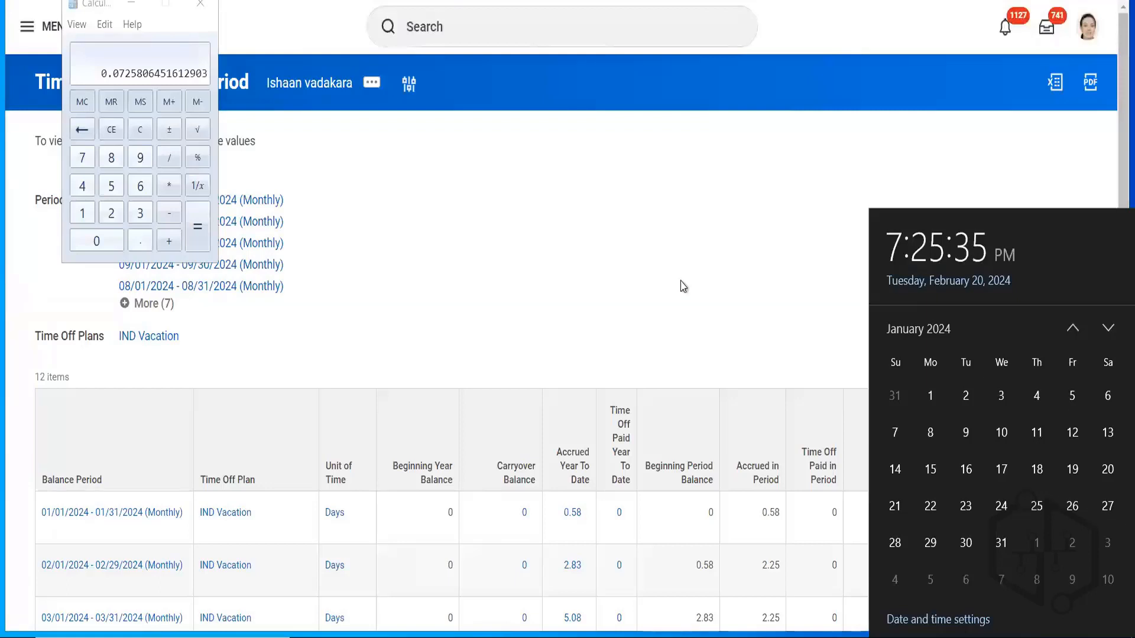
- Multiply the daily accrual rate by 8 in Calculator and compare it with January's Accrued in Period value
click(170, 187)
click(111, 159)
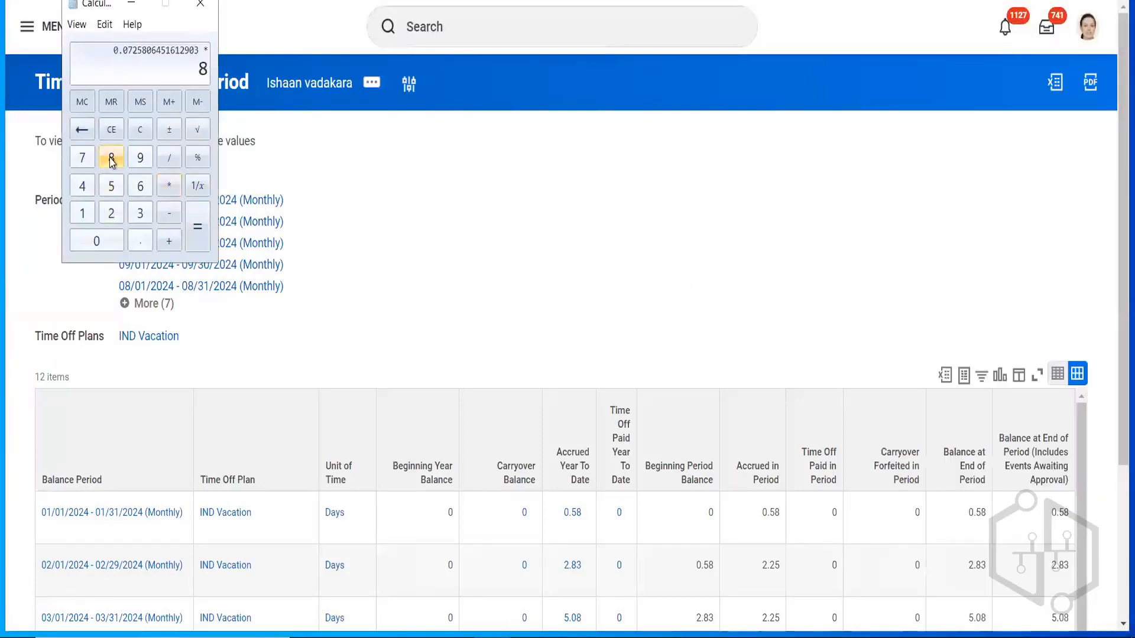
click(198, 240)
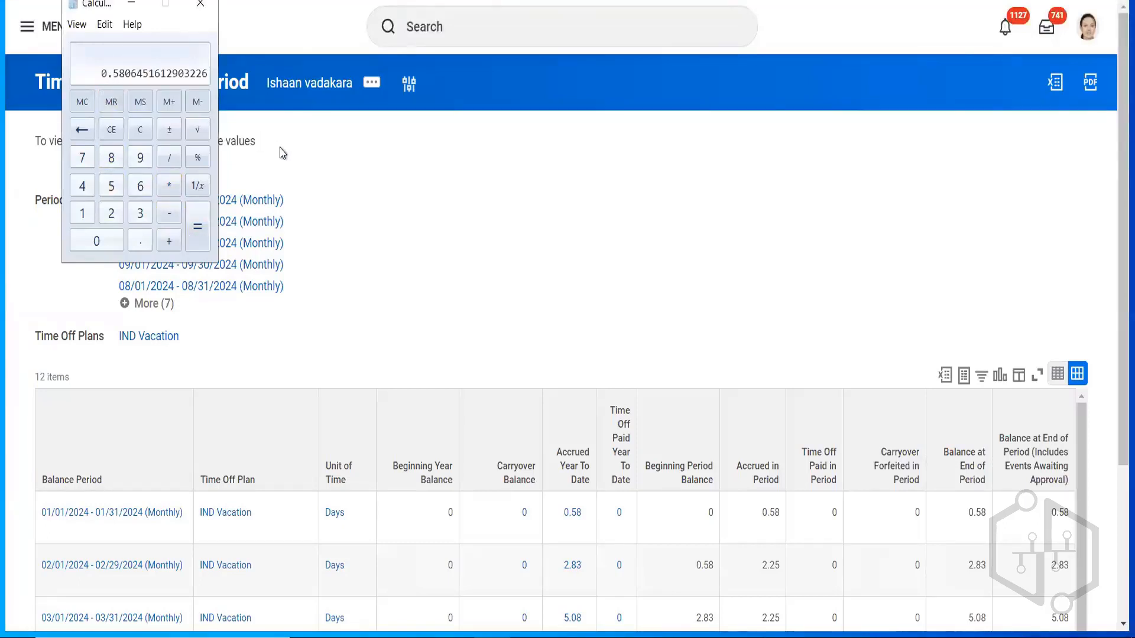
click(775, 516)
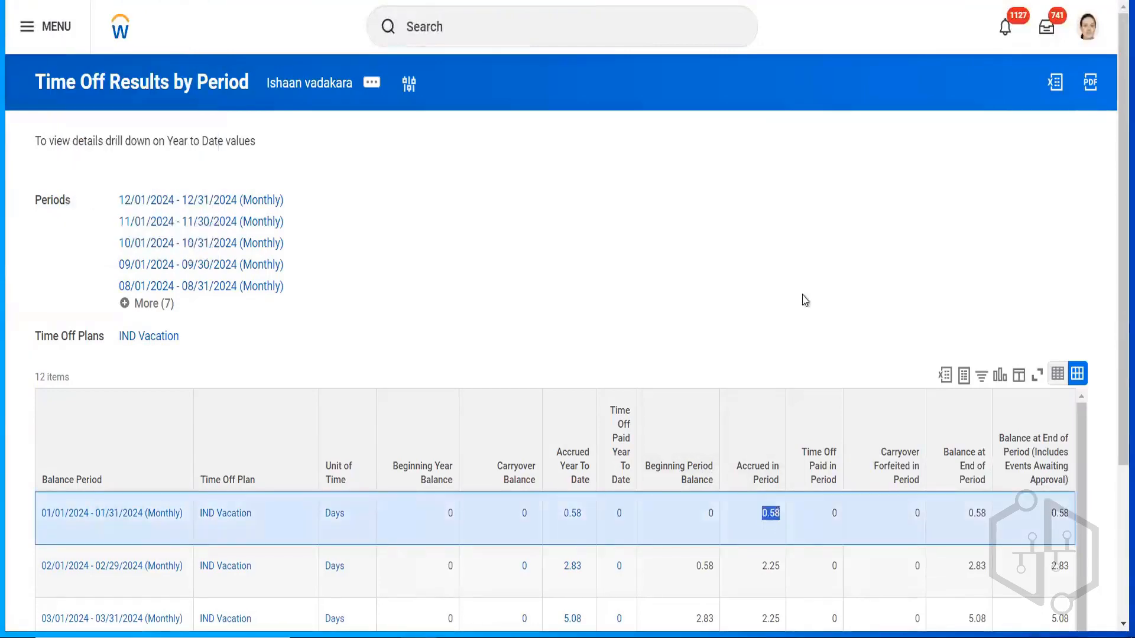
scroll(803, 299, down, 3)
scroll(1114, 157, up, 3)
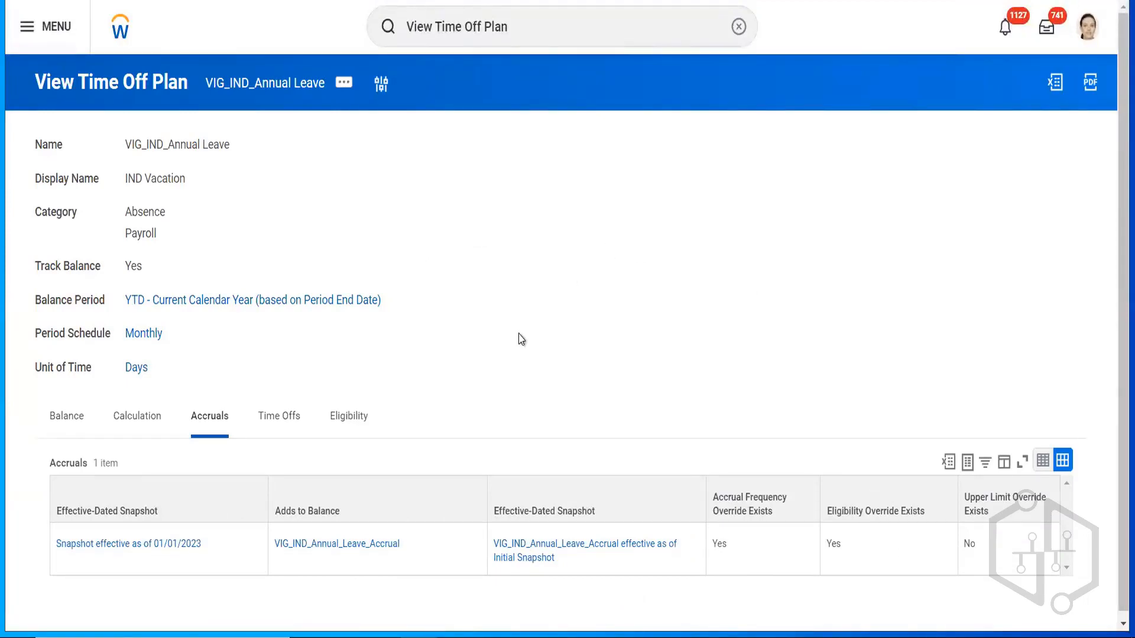
- View the VIG_IND_Annual_Leave_Accrual record from the time off plan and examine its calculation and override settings
click(316, 543)
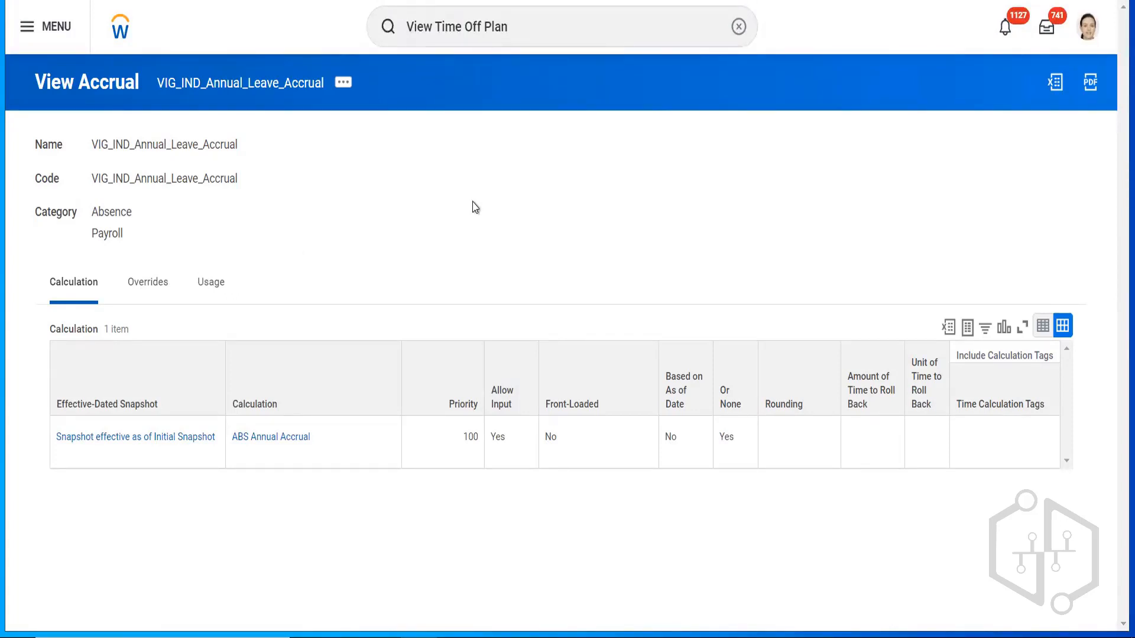
click(343, 82)
click(148, 286)
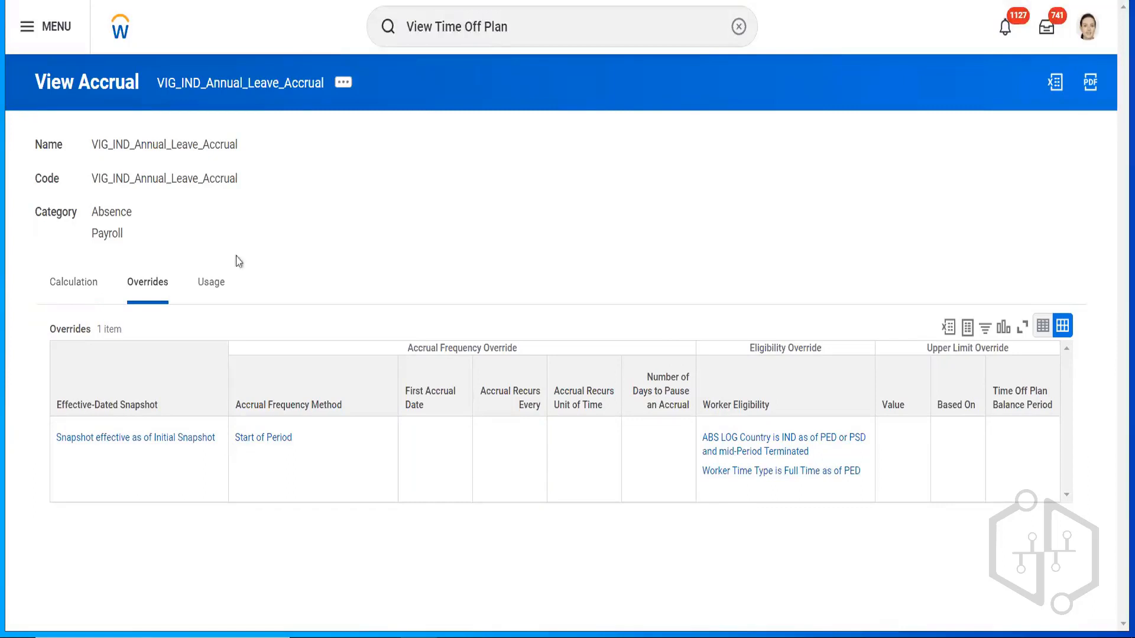
click(76, 282)
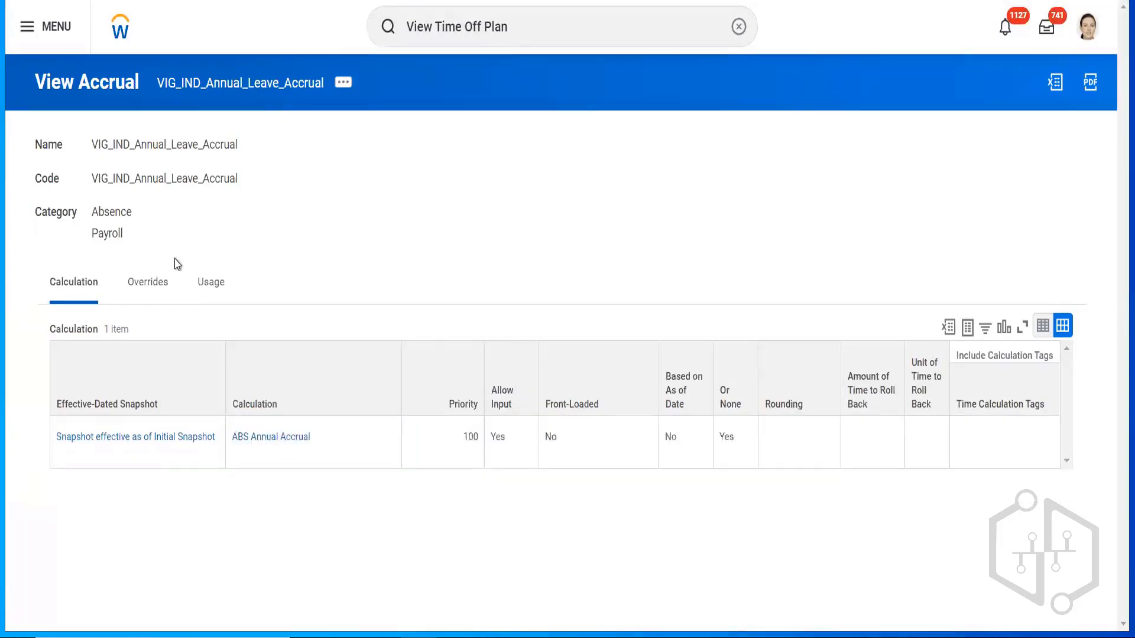
click(151, 282)
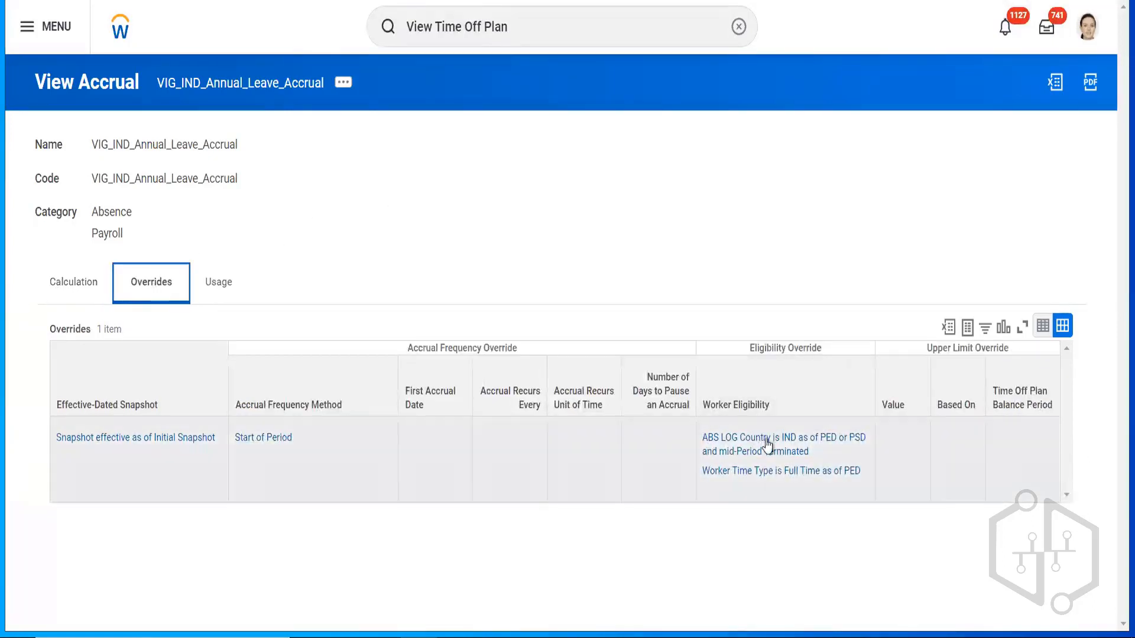
click(69, 283)
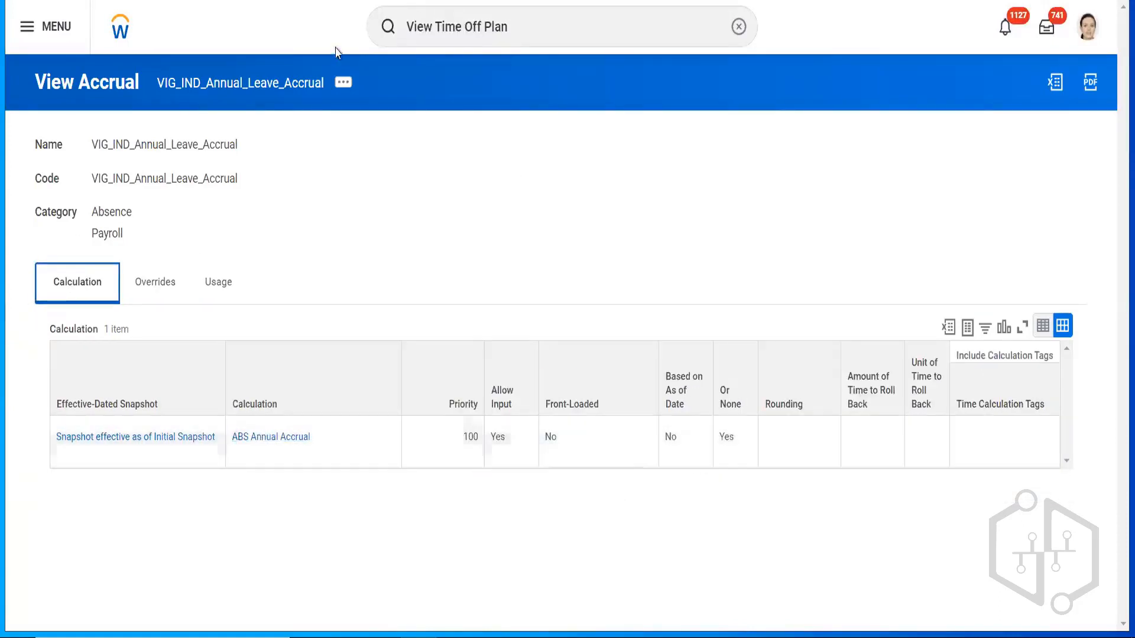
- Open VIG_IND_Annual_Leave_Accrual for editing, updating the existing effective date Initial Snapshot
click(340, 88)
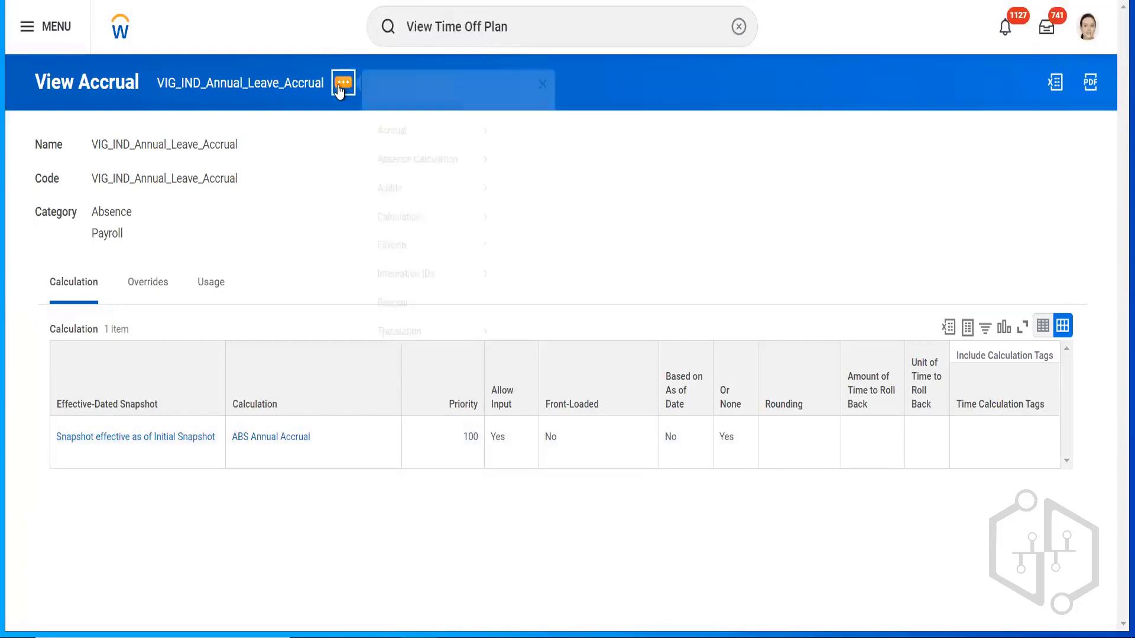
mouse_move(458, 158)
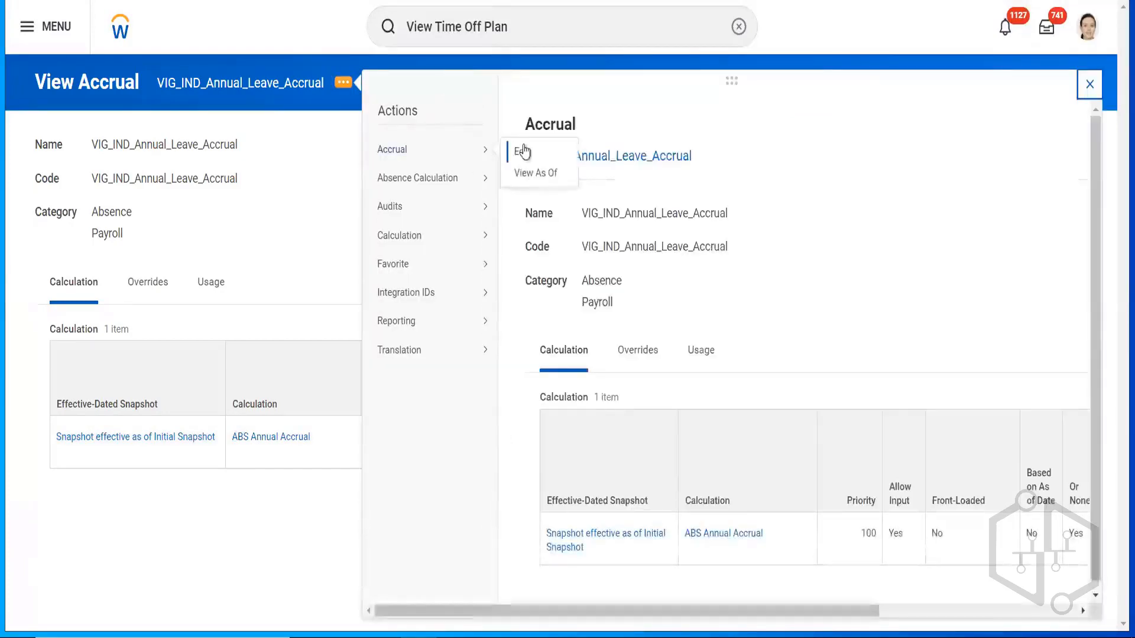
click(528, 152)
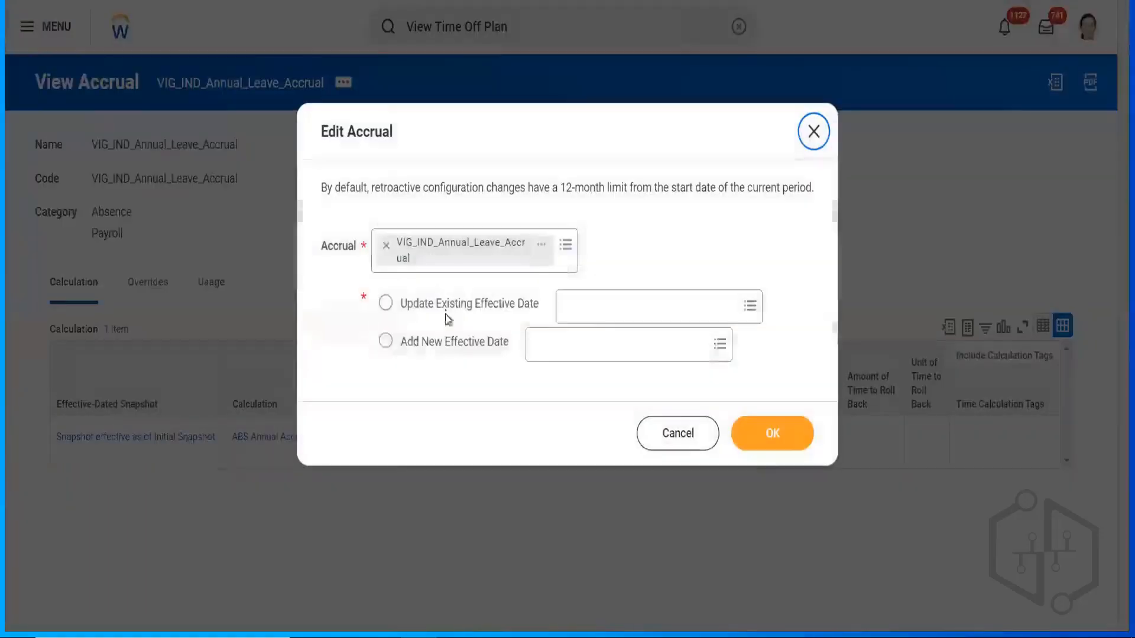
click(602, 314)
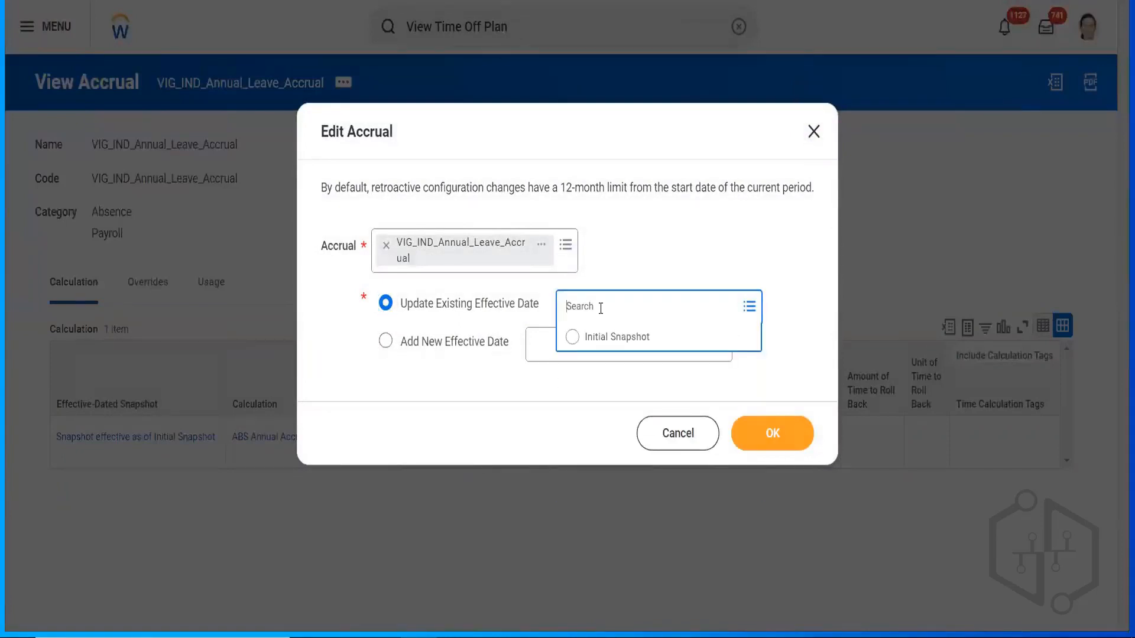
click(586, 339)
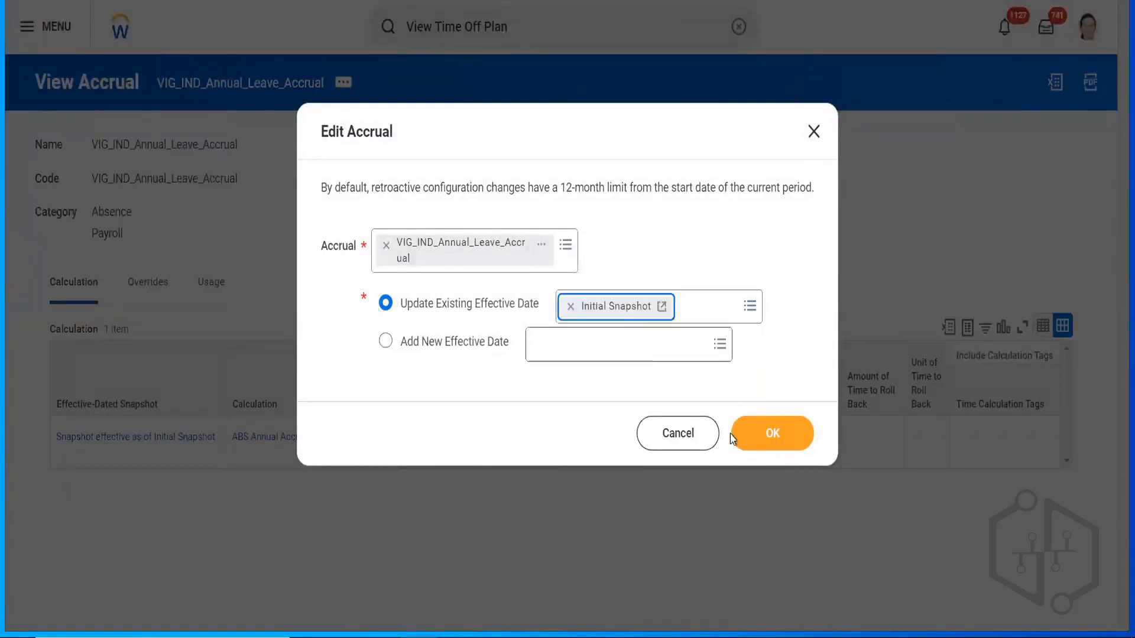
click(762, 433)
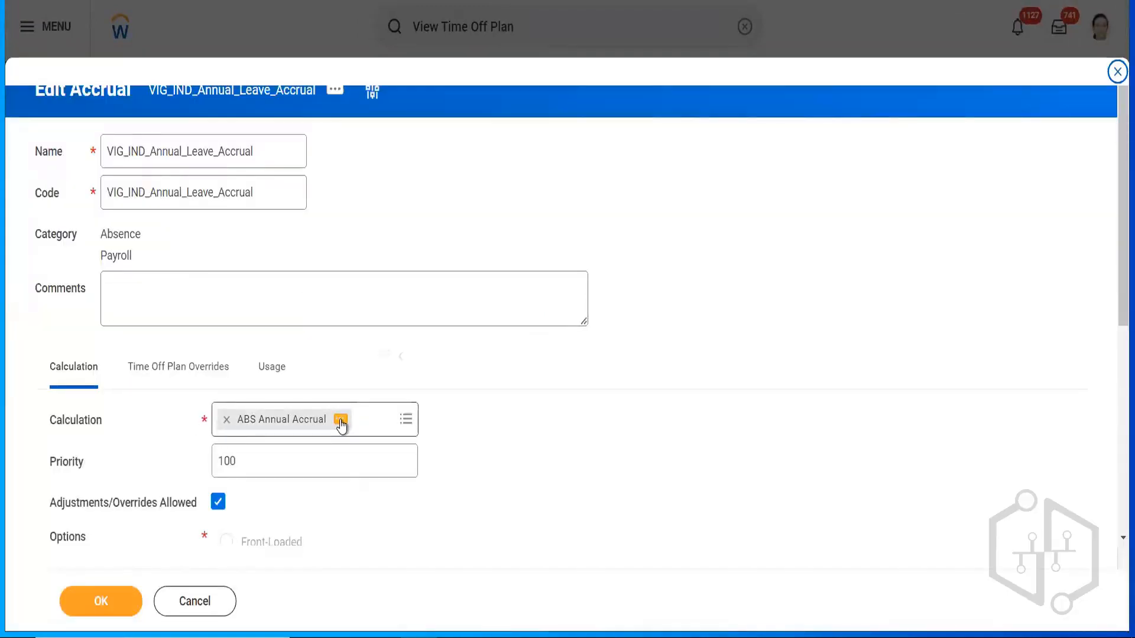
- Examine the ABS Annual Accrual arithmetic calculation and the calculation types that can be created for the accrual
click(340, 420)
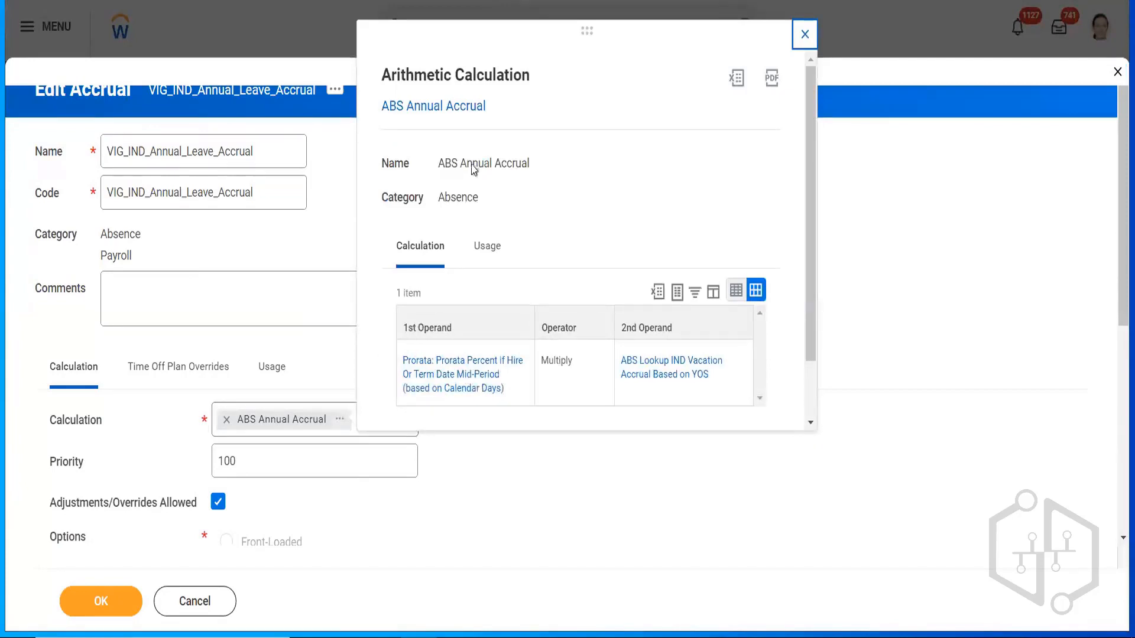
triple_click(473, 166)
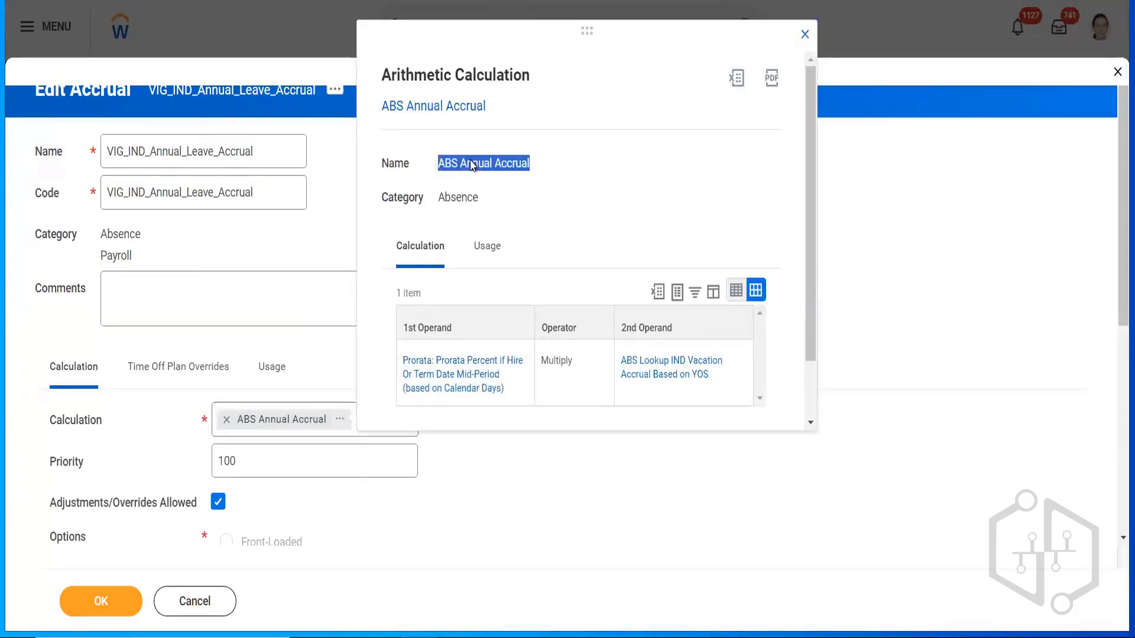
click(805, 36)
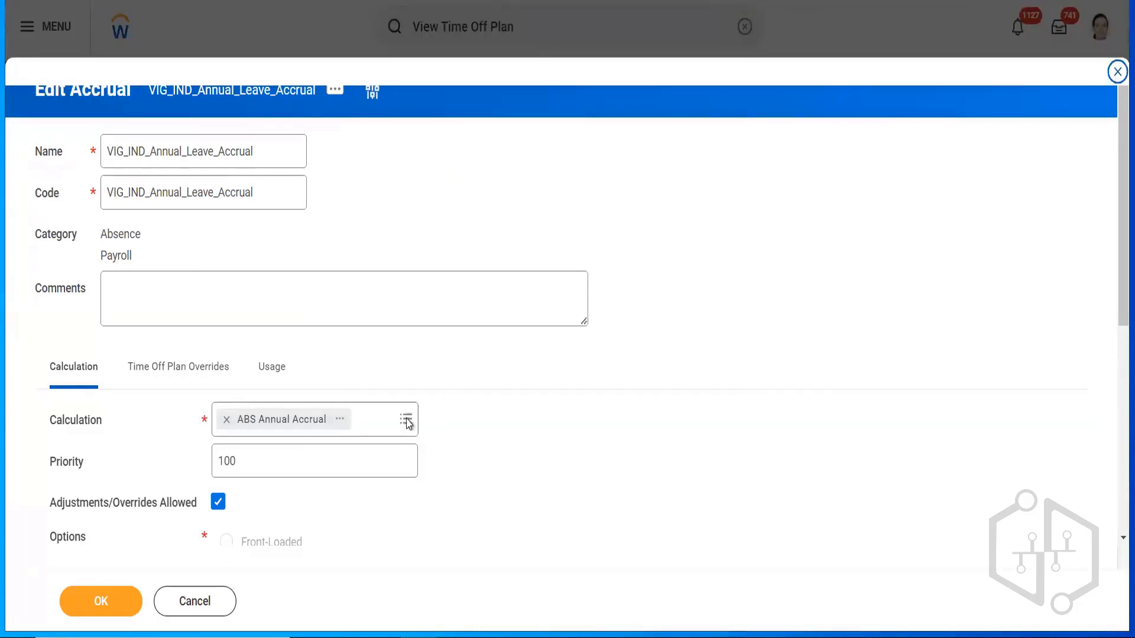
click(384, 421)
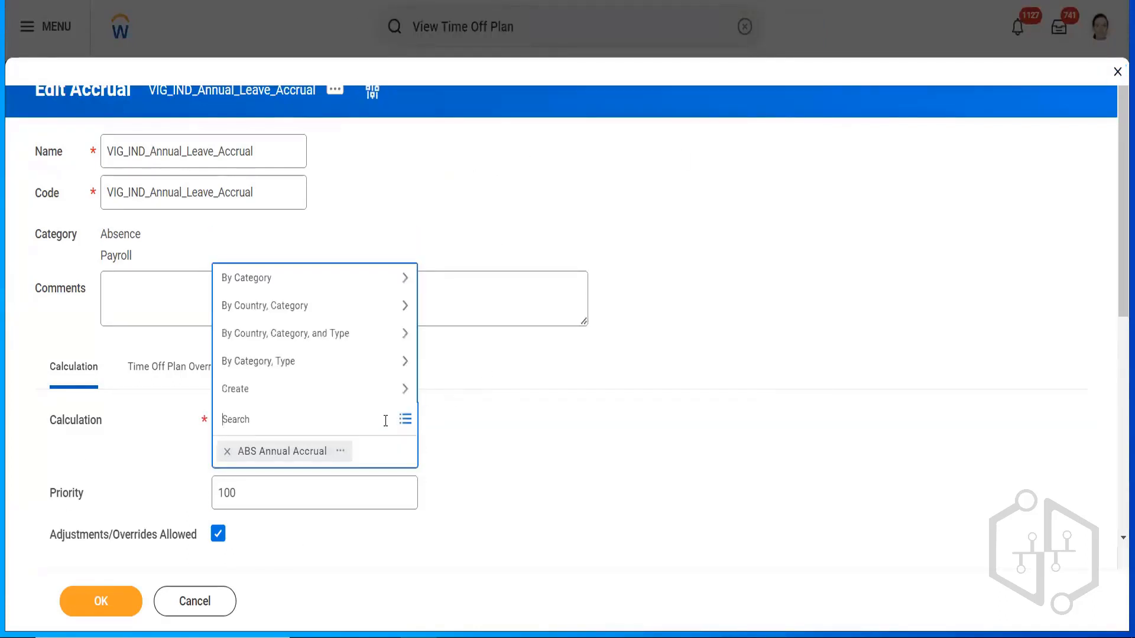
click(267, 396)
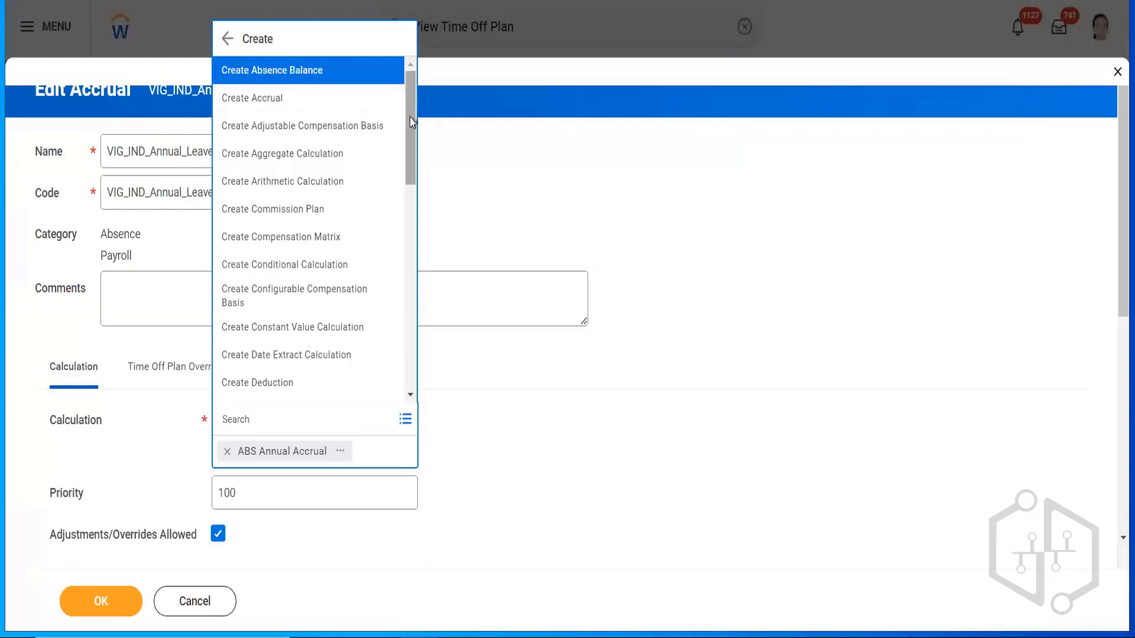
scroll(412, 130, down, 3)
drag(412, 130, 412, 151)
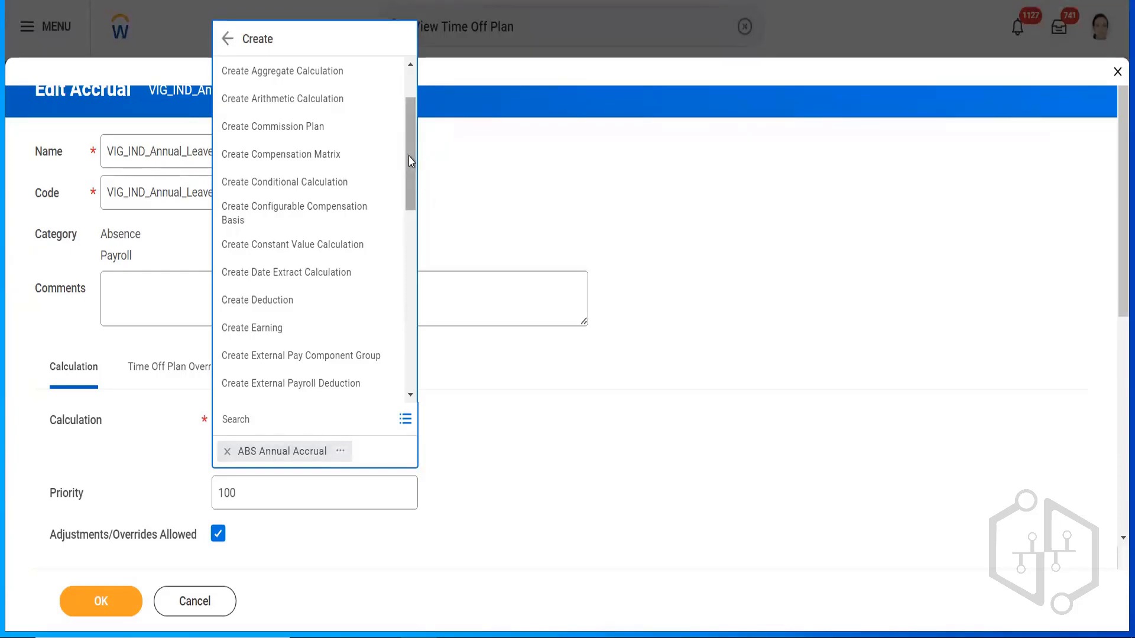
- Copy the name of the second operand, ABS Lookup IND Vacation Accrual Based on YOS, from the ABS Annual Accrual calculation
click(341, 451)
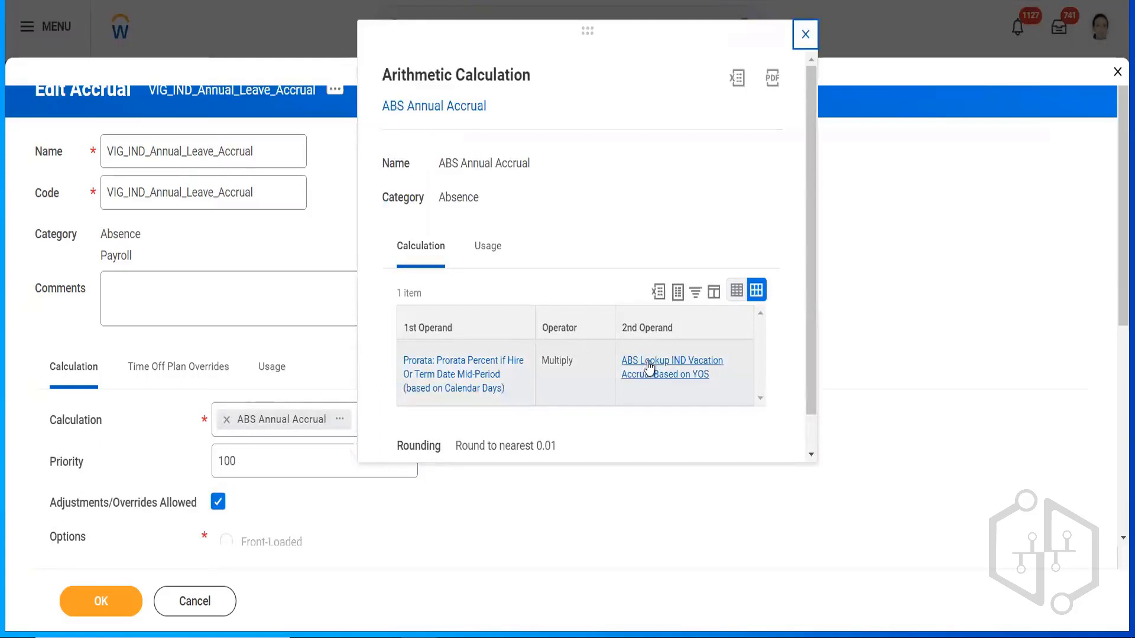
right_click(650, 367)
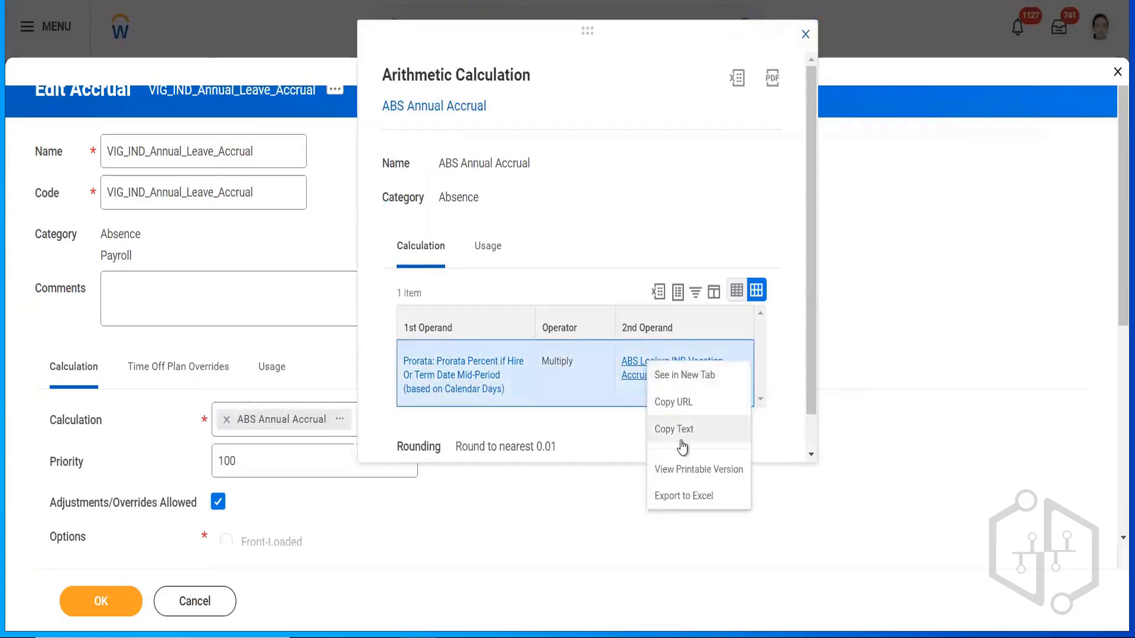
click(681, 440)
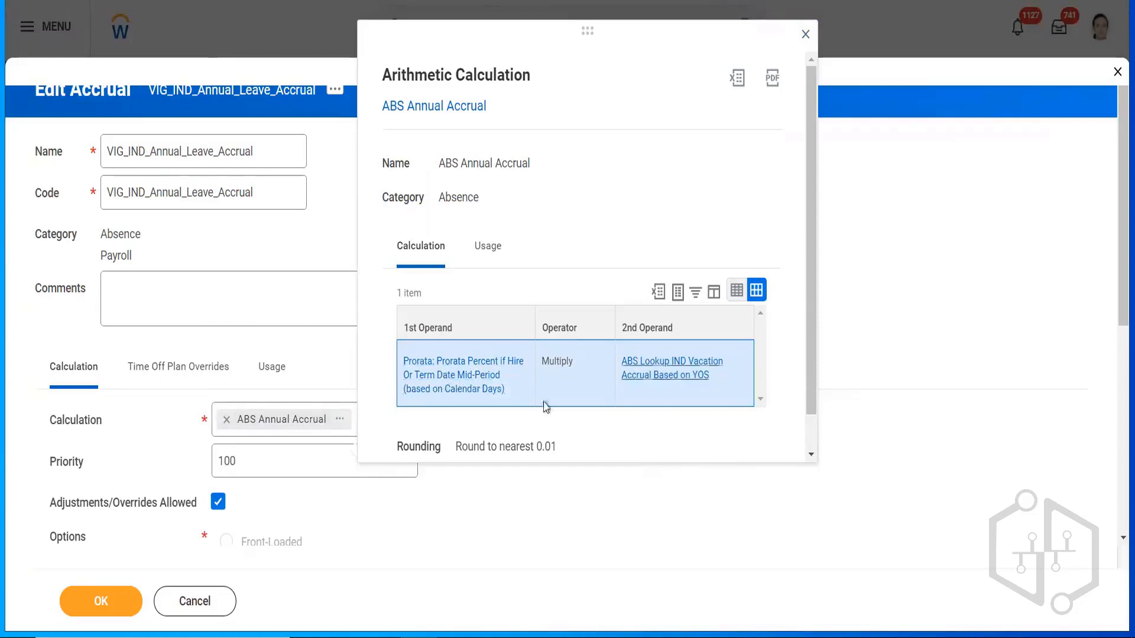
click(805, 35)
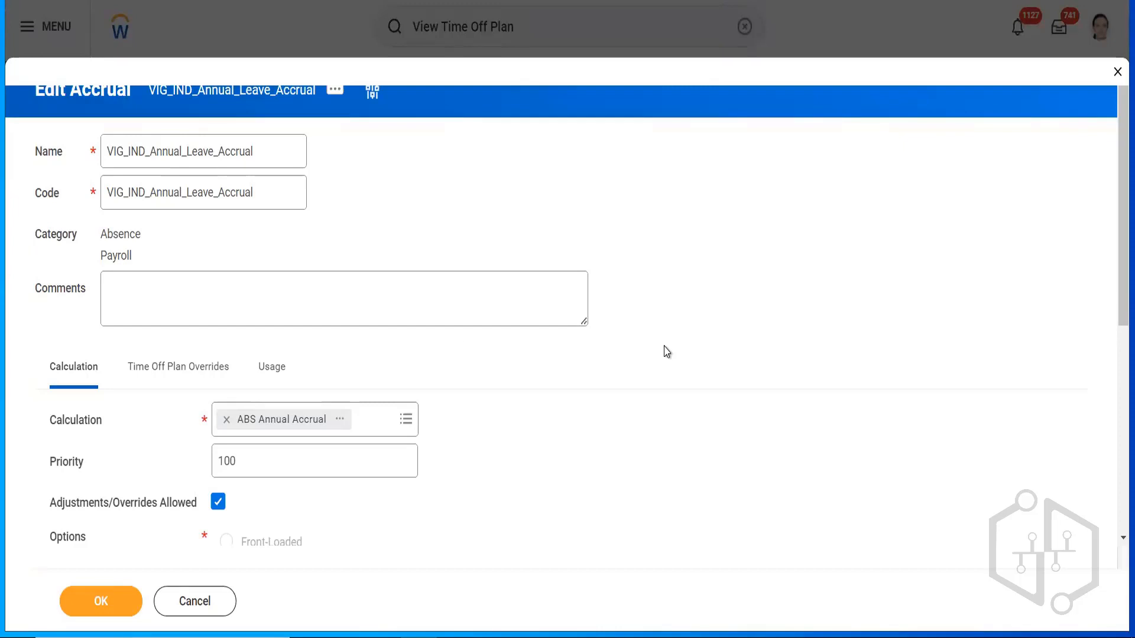
- Remove ABS Annual Accrual from the accrual's calculation and start creating a new conditional calculation in its place
click(226, 420)
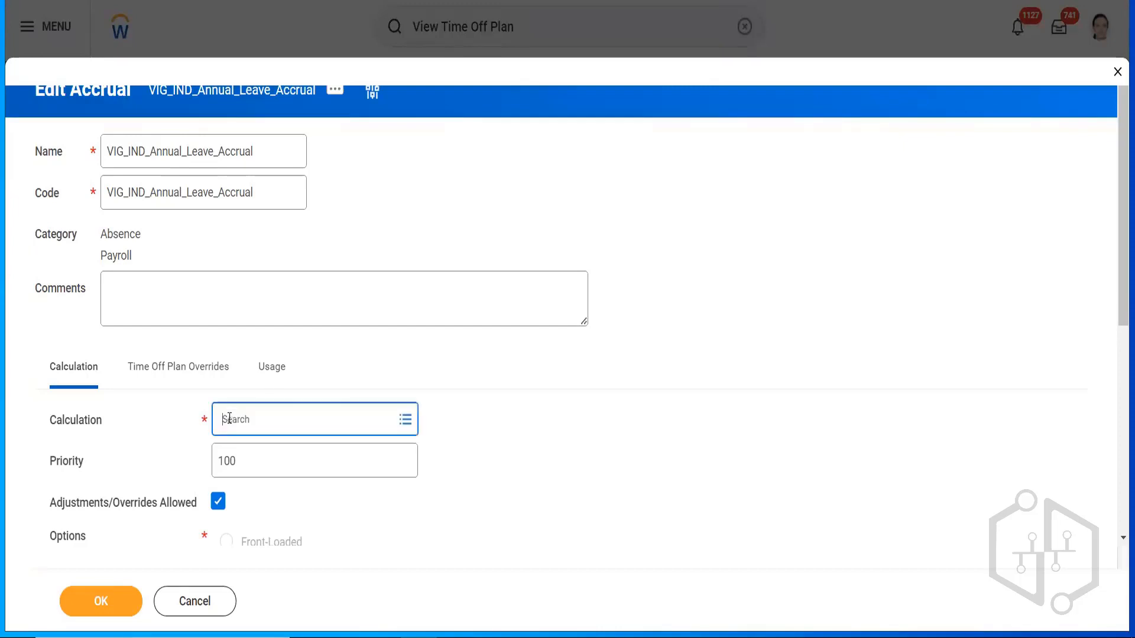
click(292, 411)
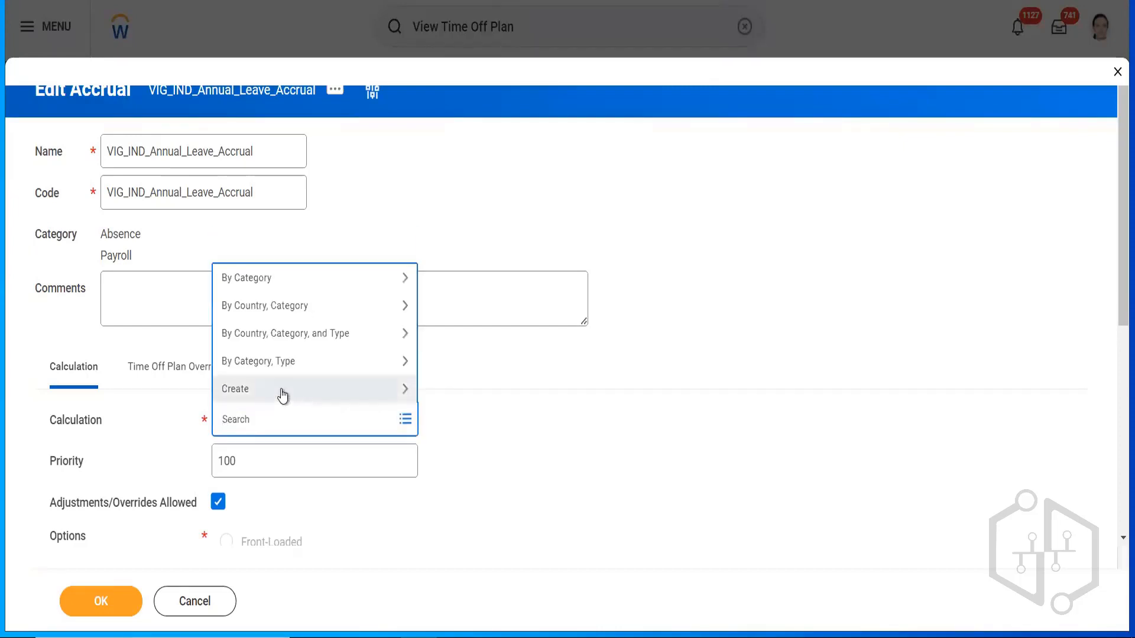
click(283, 391)
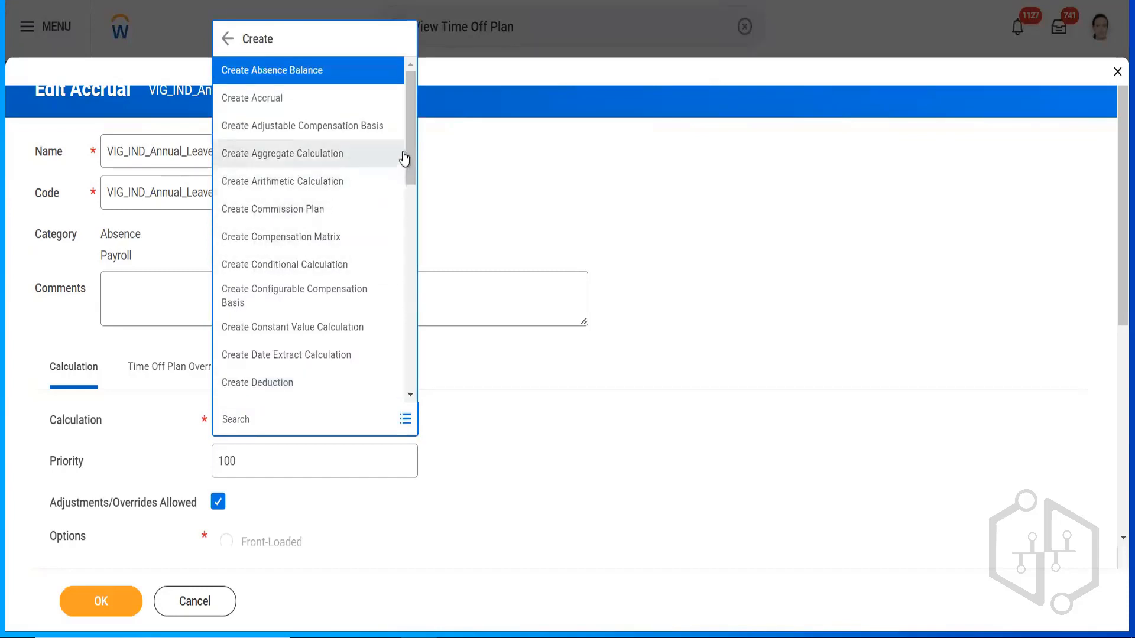
drag(409, 159, 426, 207)
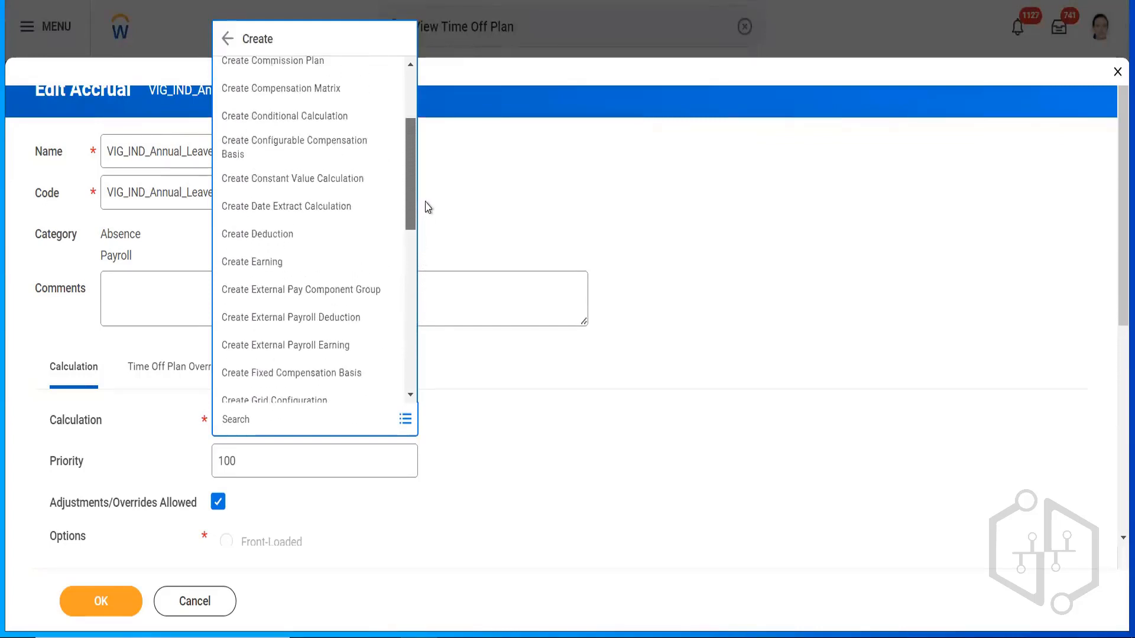
click(268, 121)
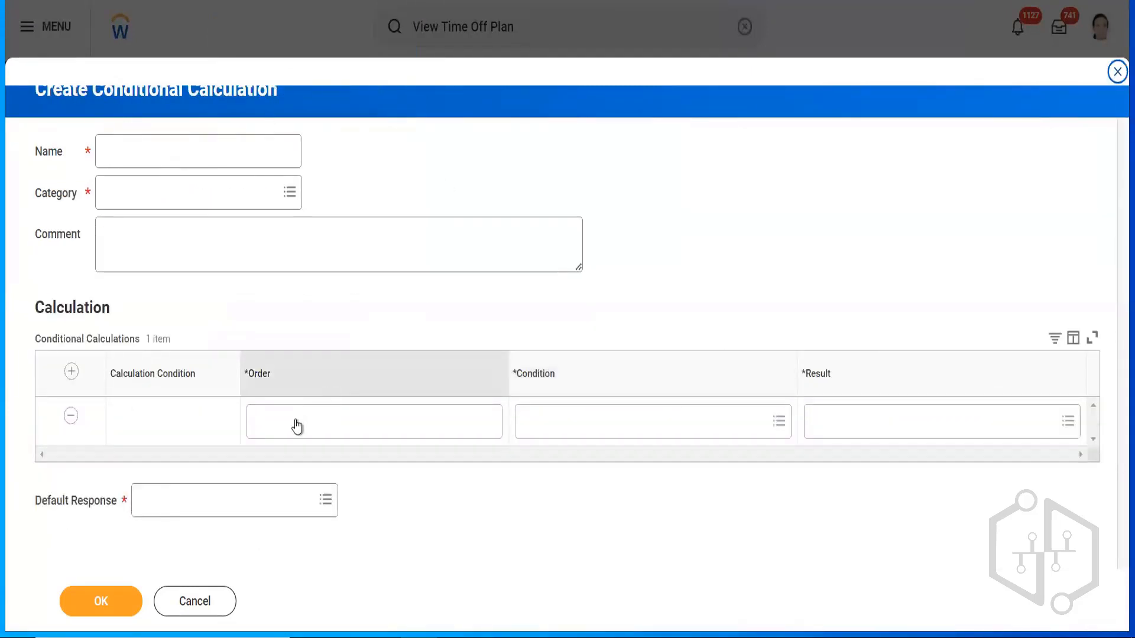
- Set the first conditional row's order to a and search the condition calculations for hire date
click(296, 426)
text(a)
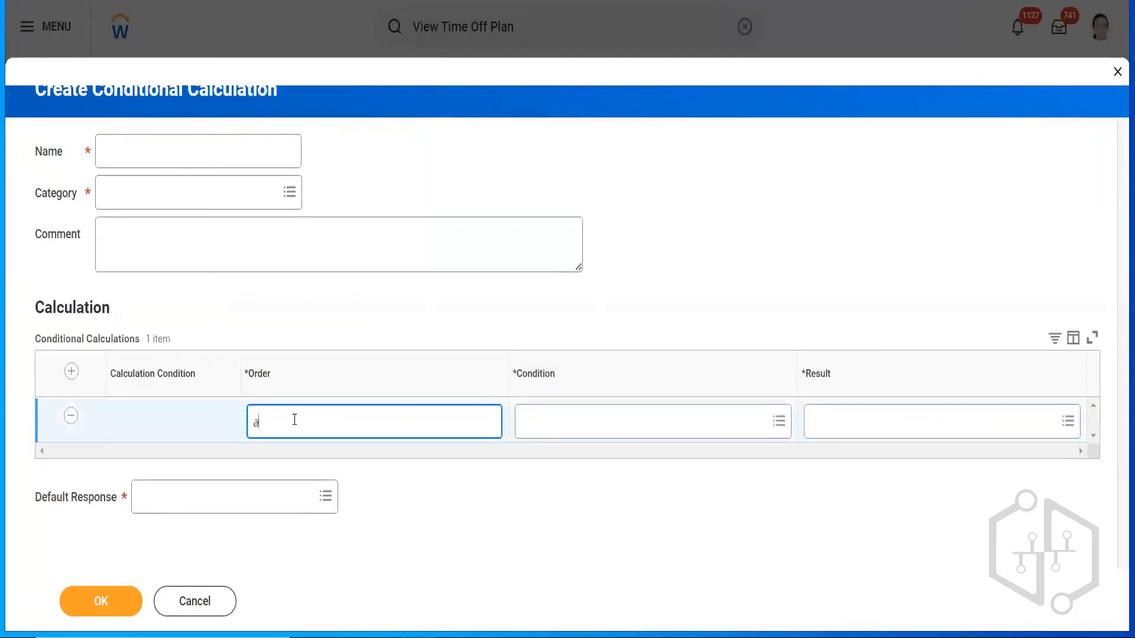
click(635, 425)
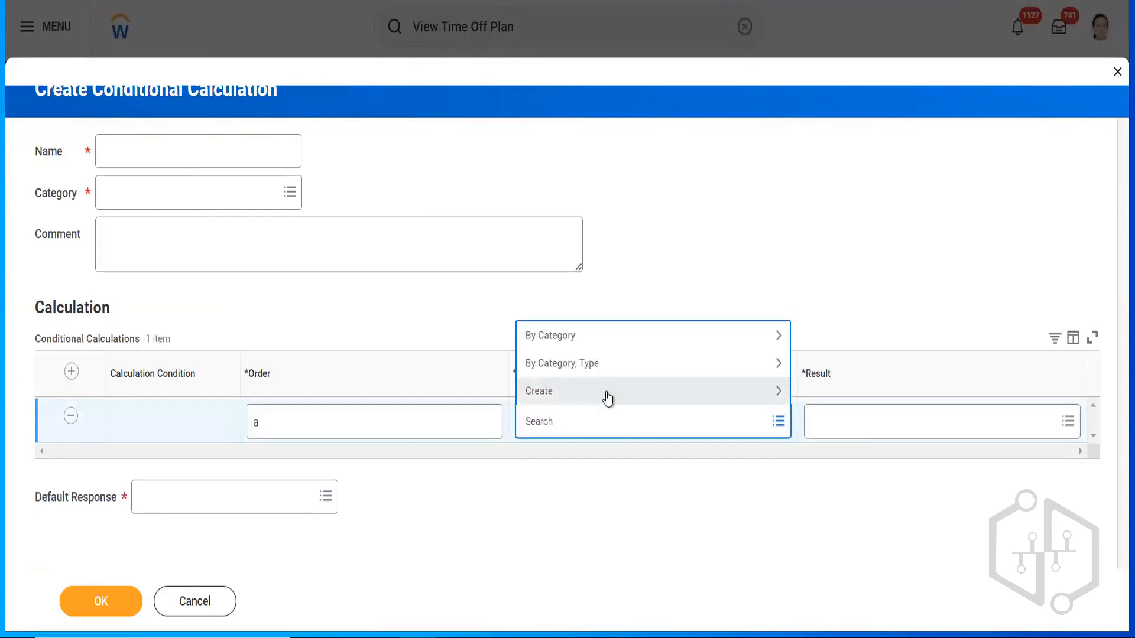
text(hir)
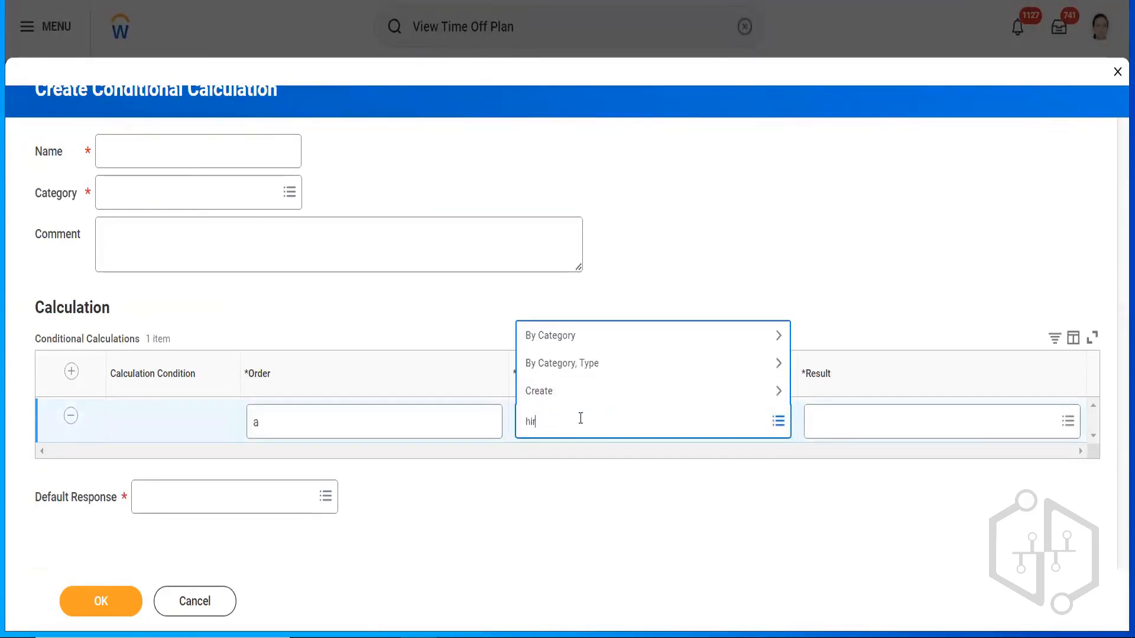
text(e date)
key(Return)
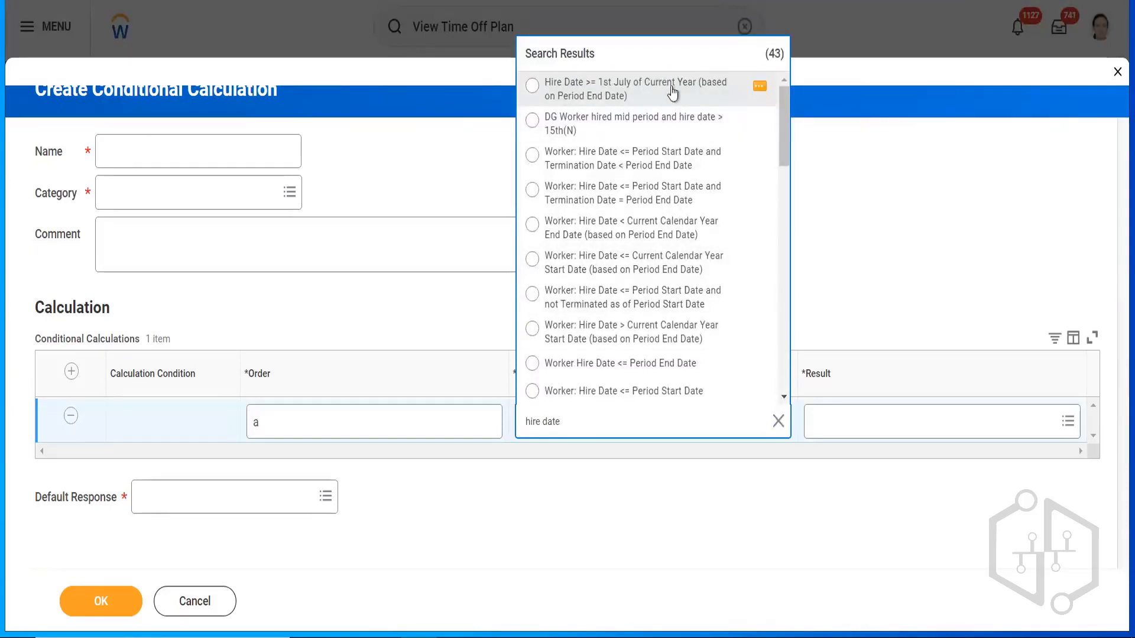
- Inspect the definition of the AMD- Hire date >15th value comparison calculation among the condition candidates
click(786, 114)
drag(787, 118, 779, 172)
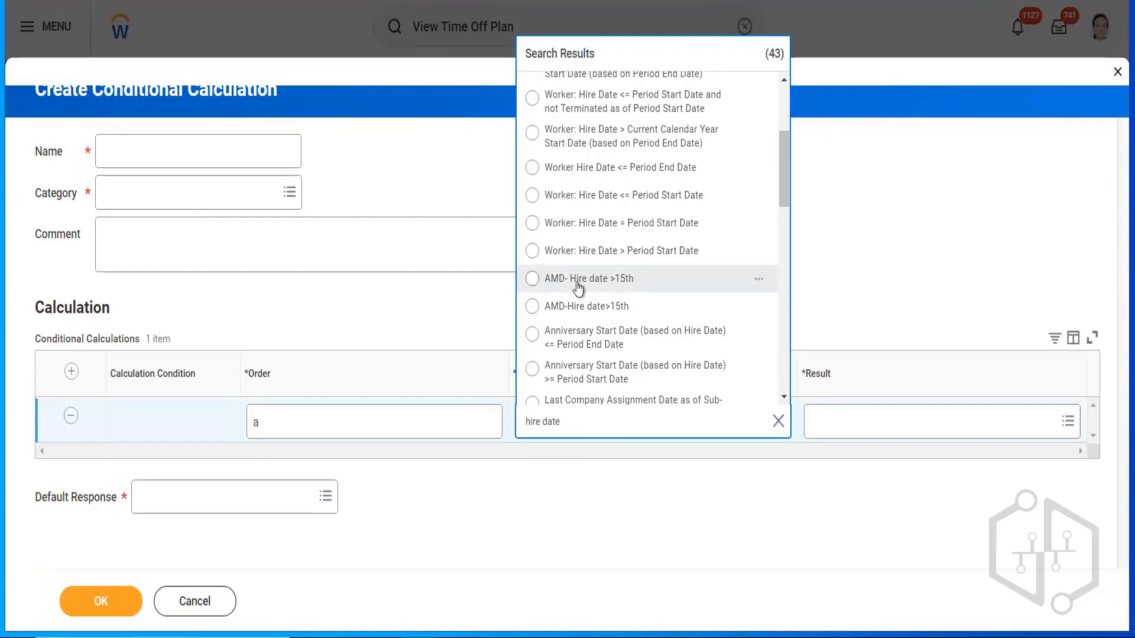
click(759, 279)
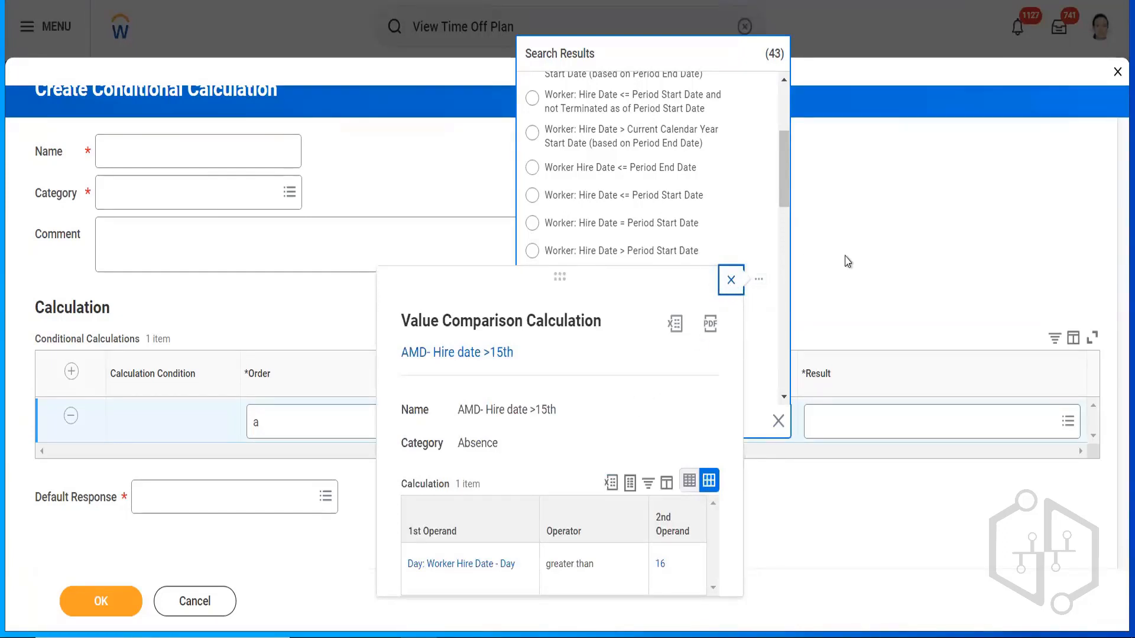
click(731, 284)
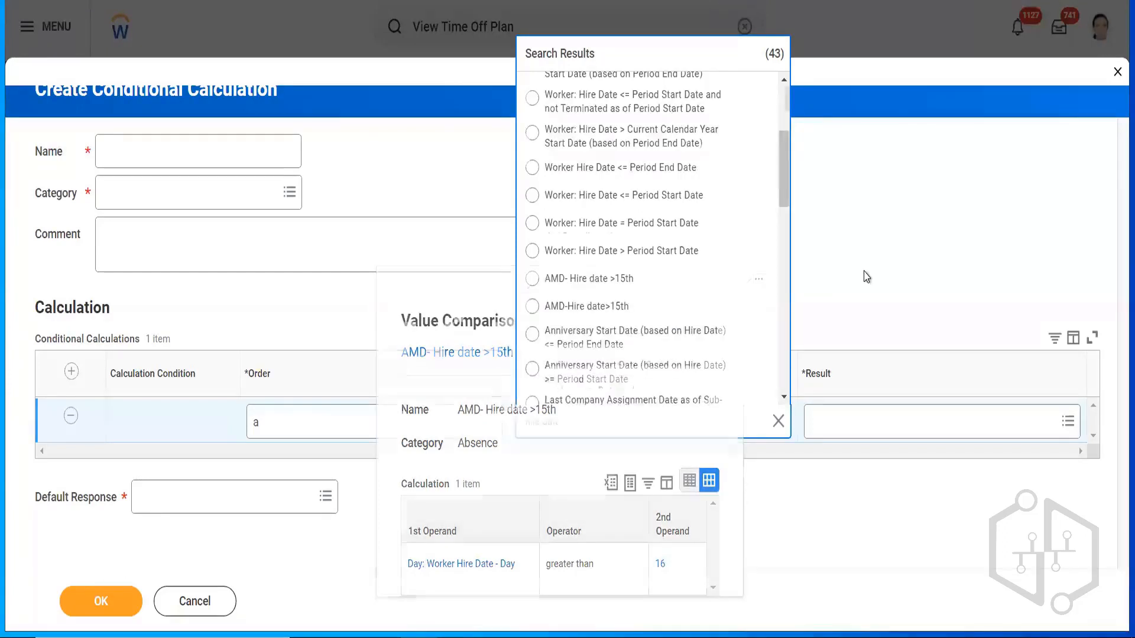
click(861, 274)
- Search the conditions for hire date again and check the operands of AMD- Hire date >15th
click(599, 420)
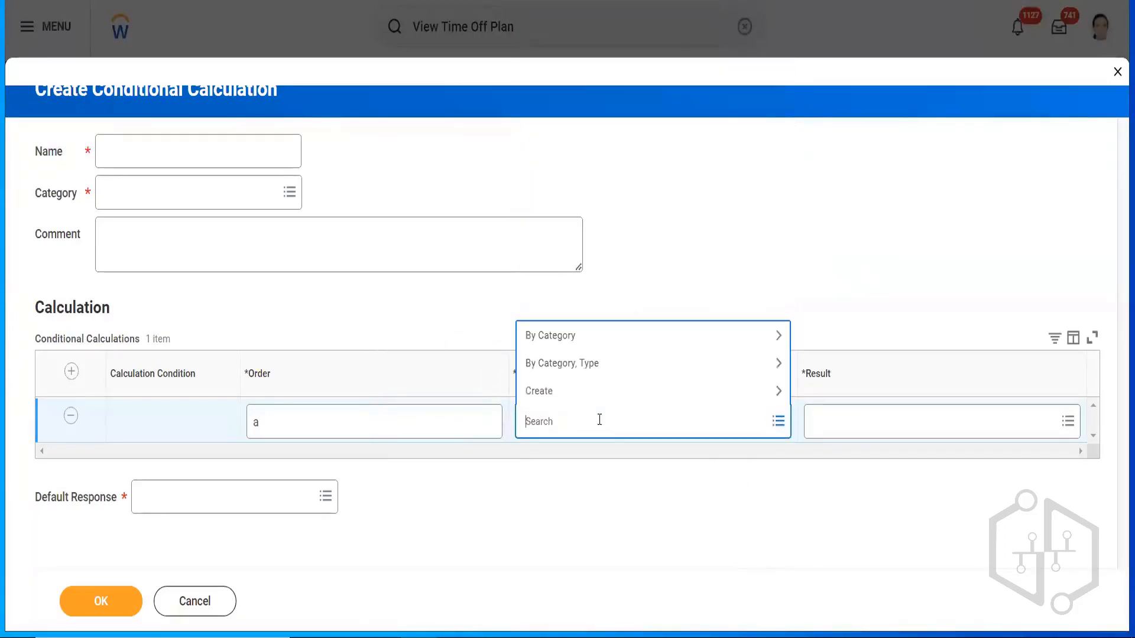
text(hire date)
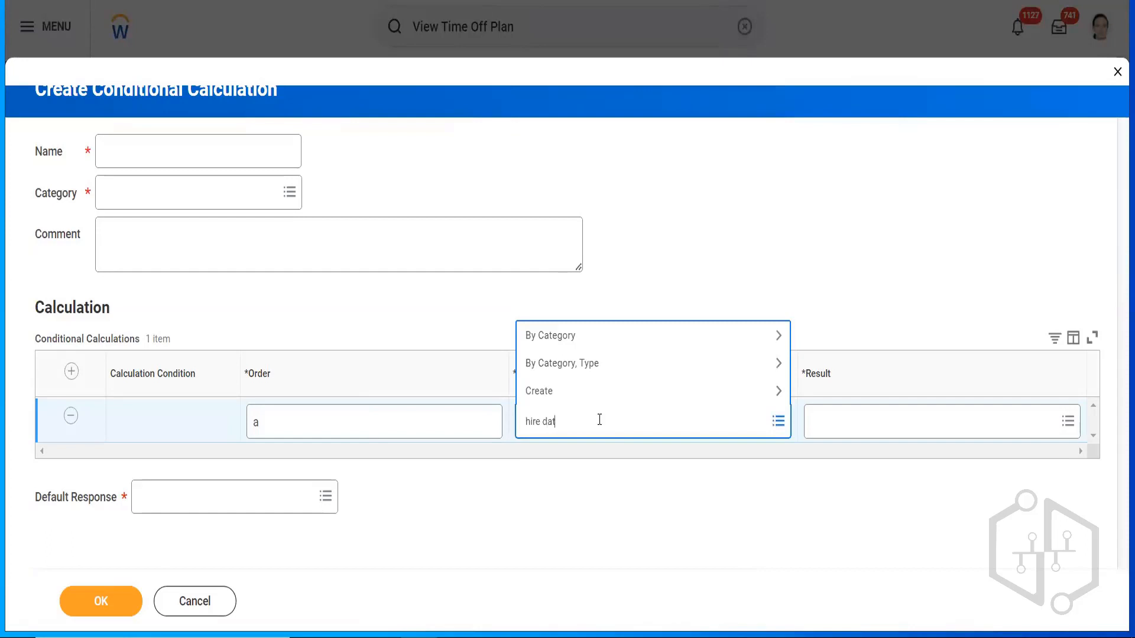
key(Return)
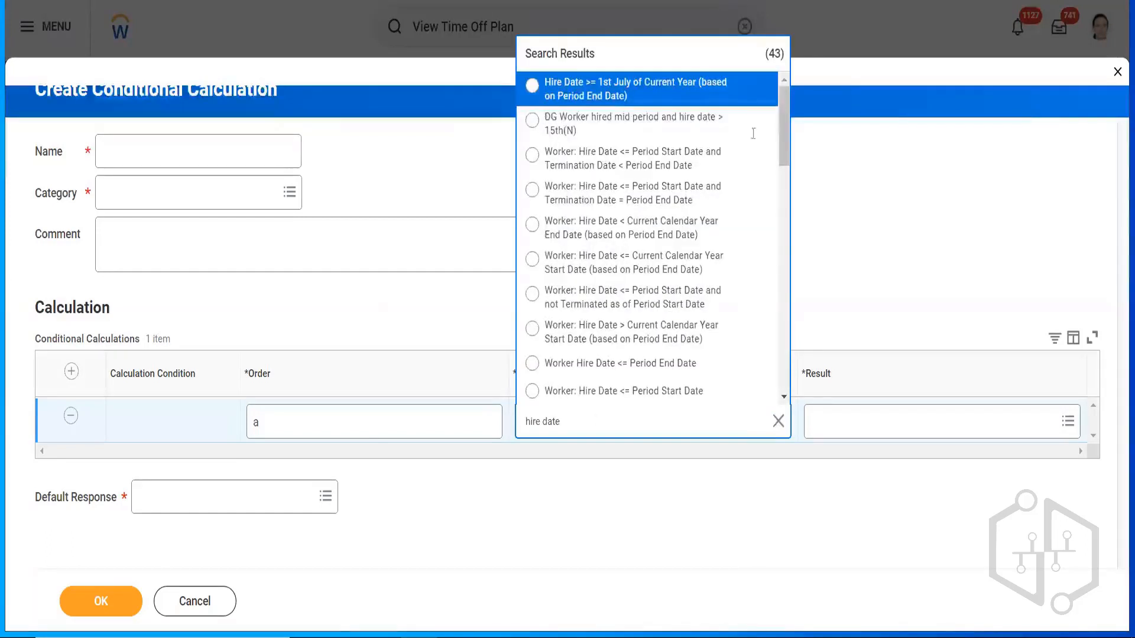
drag(784, 116, 782, 198)
mouse_move(699, 159)
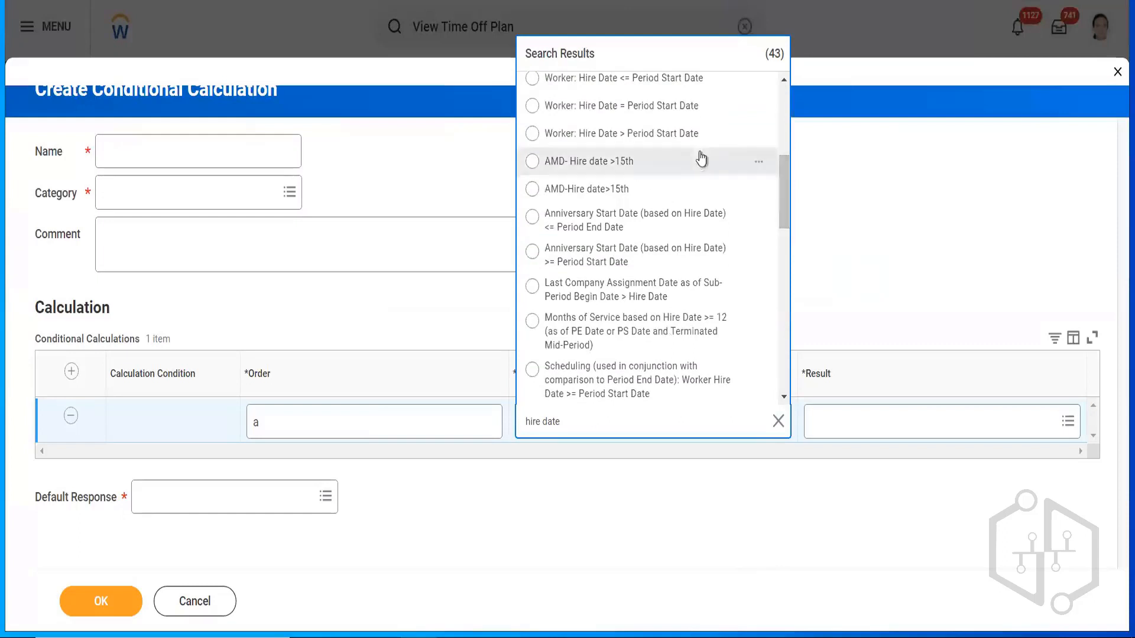
click(760, 166)
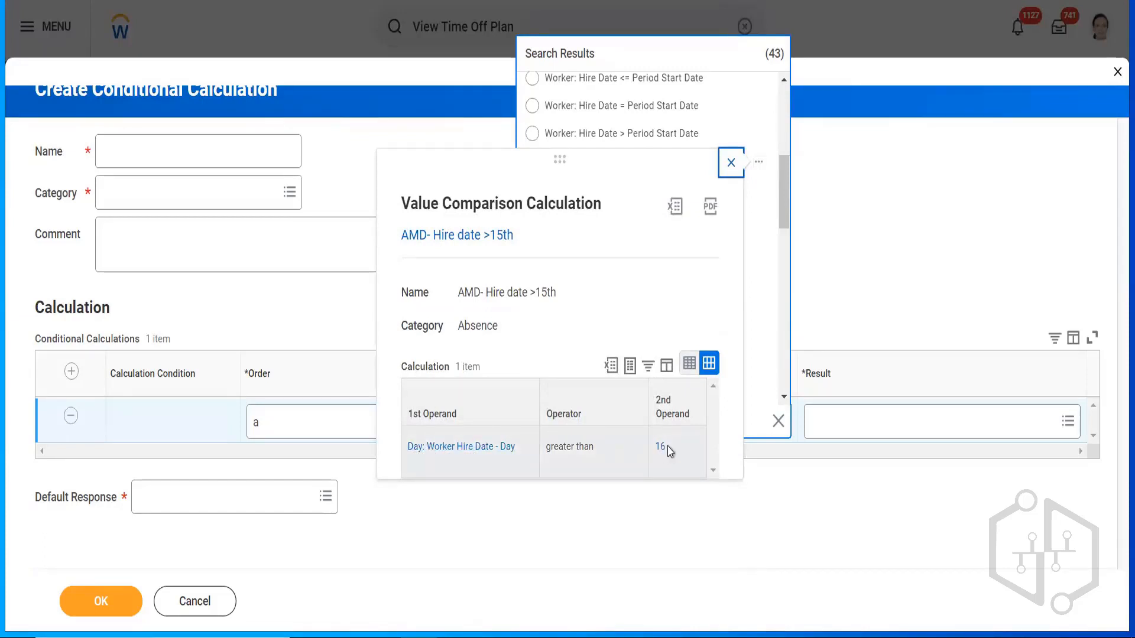
click(730, 163)
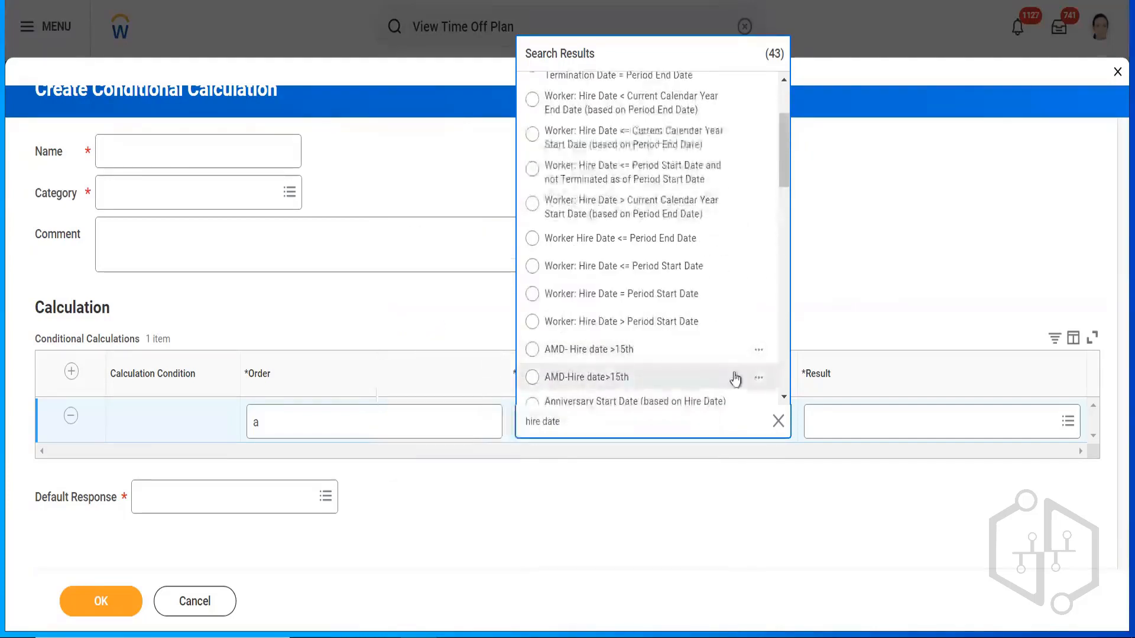
- Review the AMD-Hire date>15th value comparison and choose it as the condition for row a
click(759, 379)
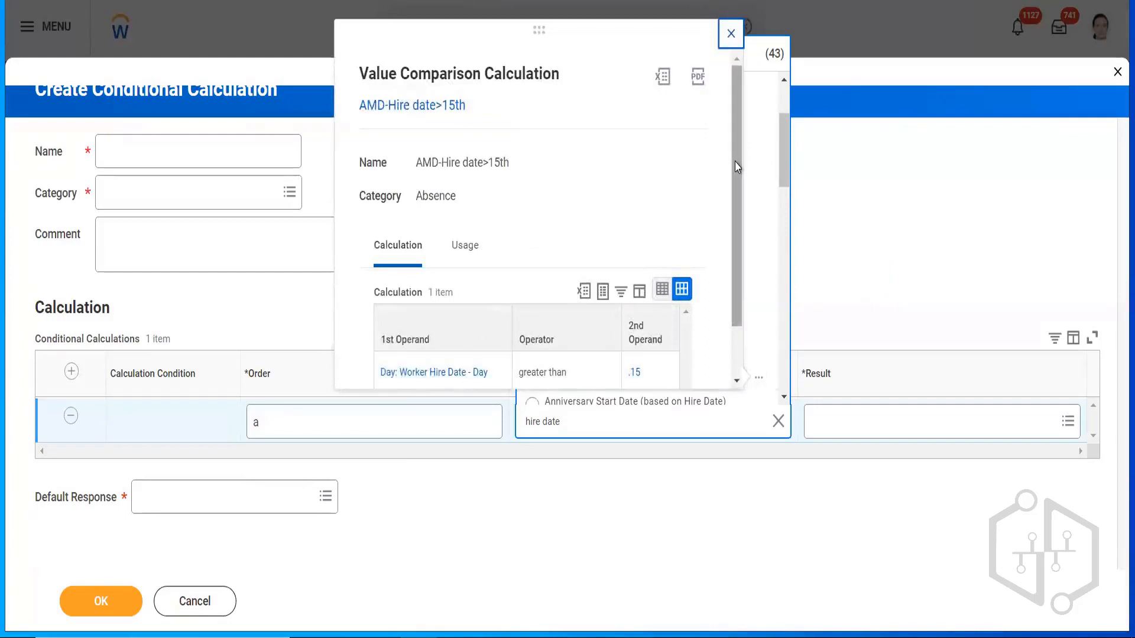
scroll(734, 212, down, 1)
scroll(738, 226, up, 1)
click(731, 34)
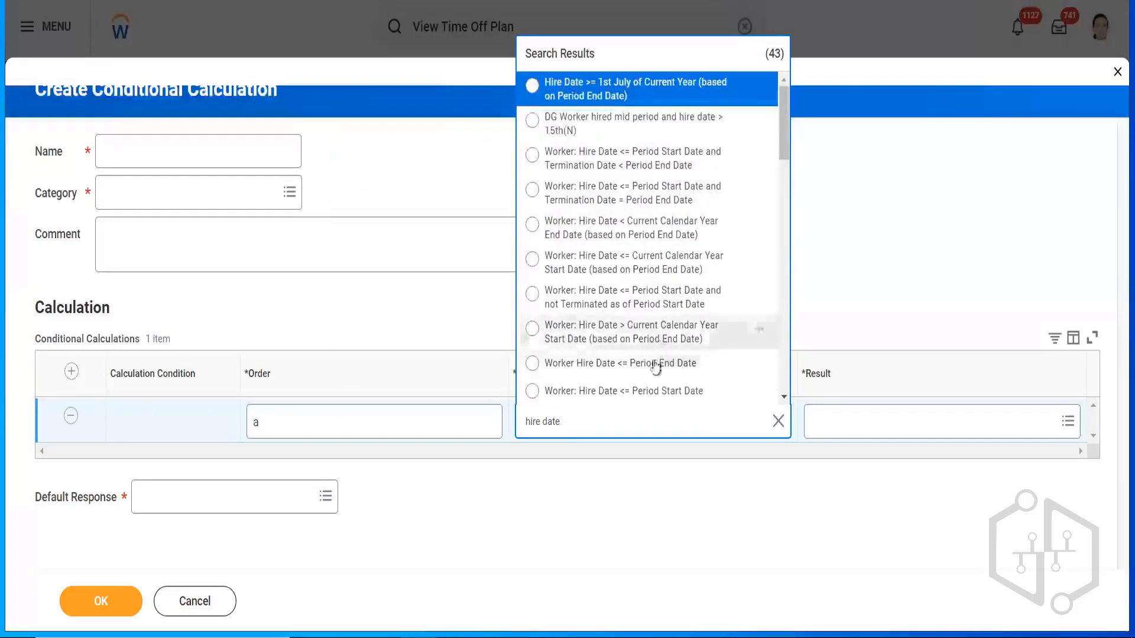
drag(785, 114, 780, 197)
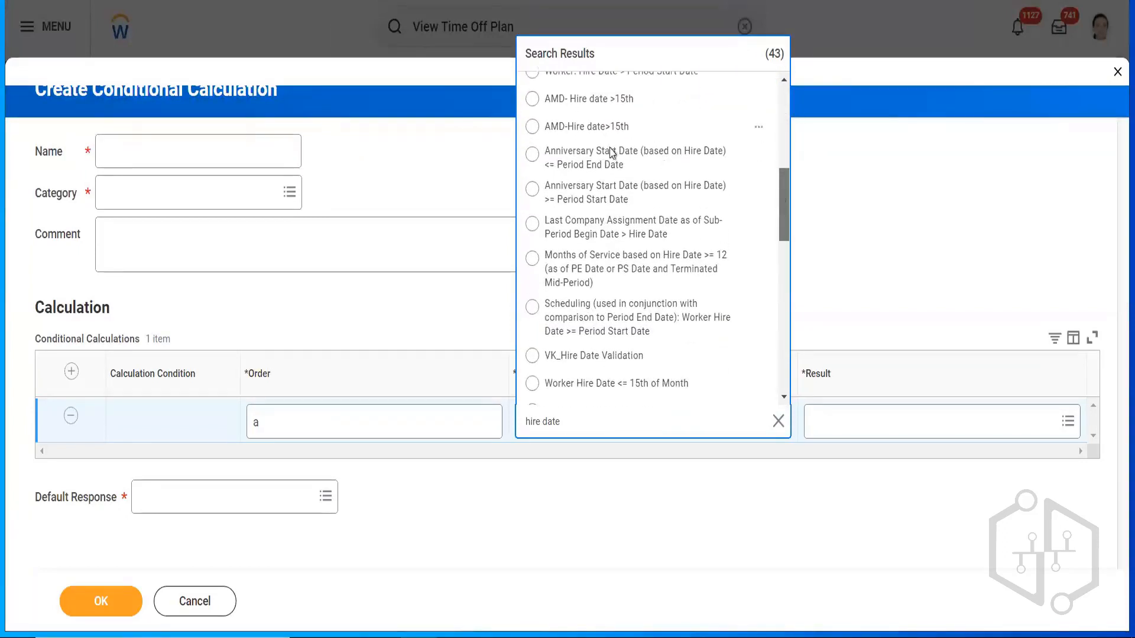
click(575, 134)
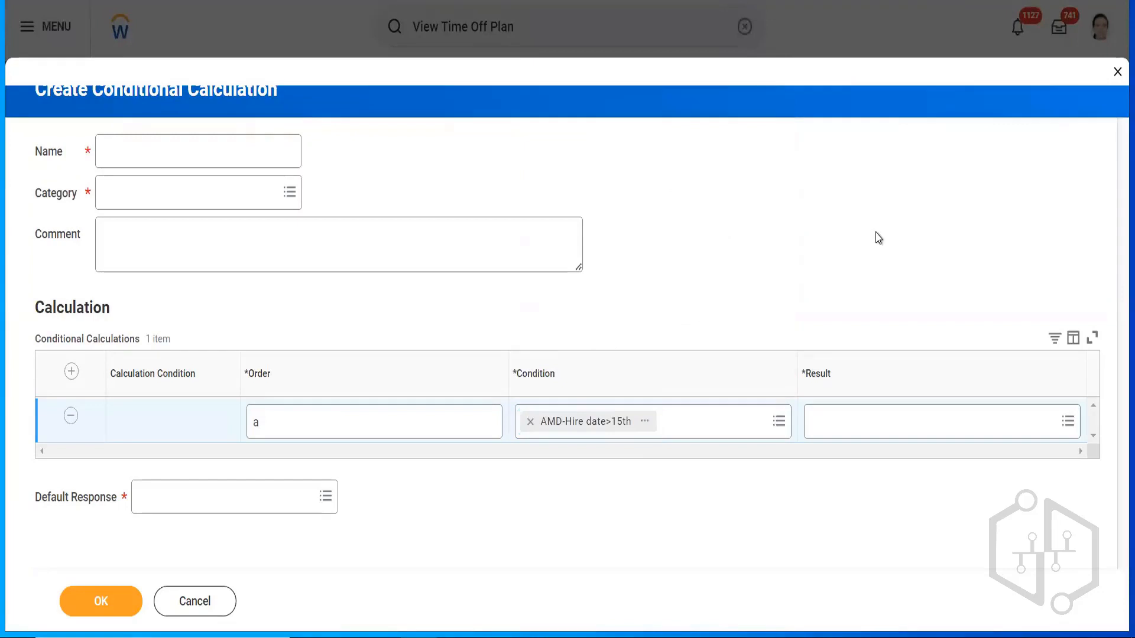
click(646, 422)
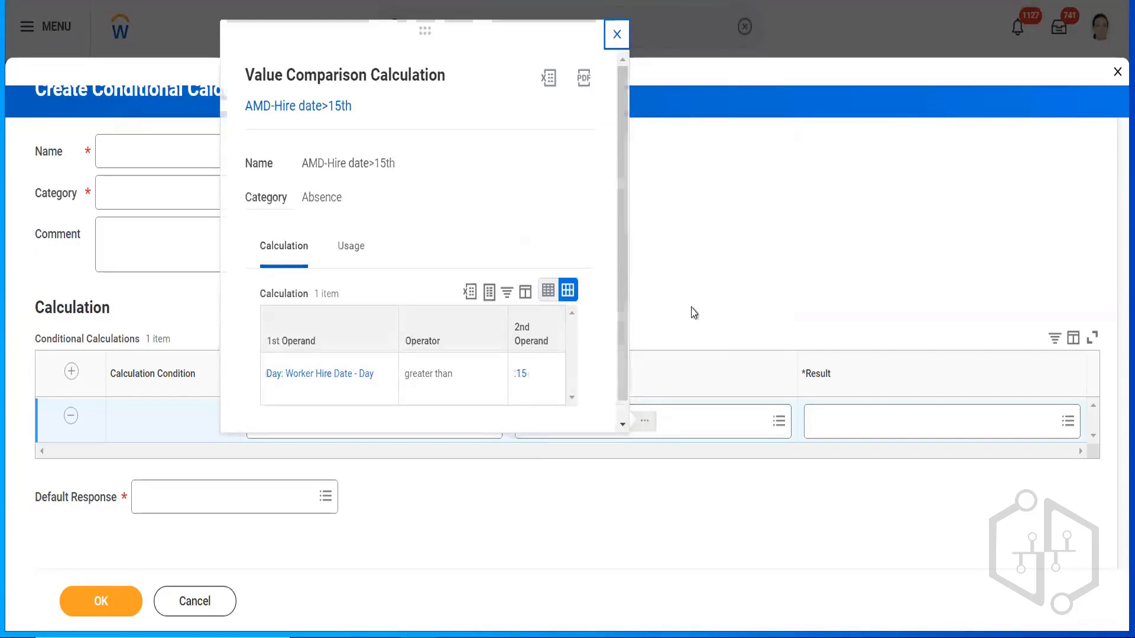
- Set the row's result to 0 and the default response to ABS Lookup IND Vacation Accrual Based on YOS
click(879, 428)
text(0)
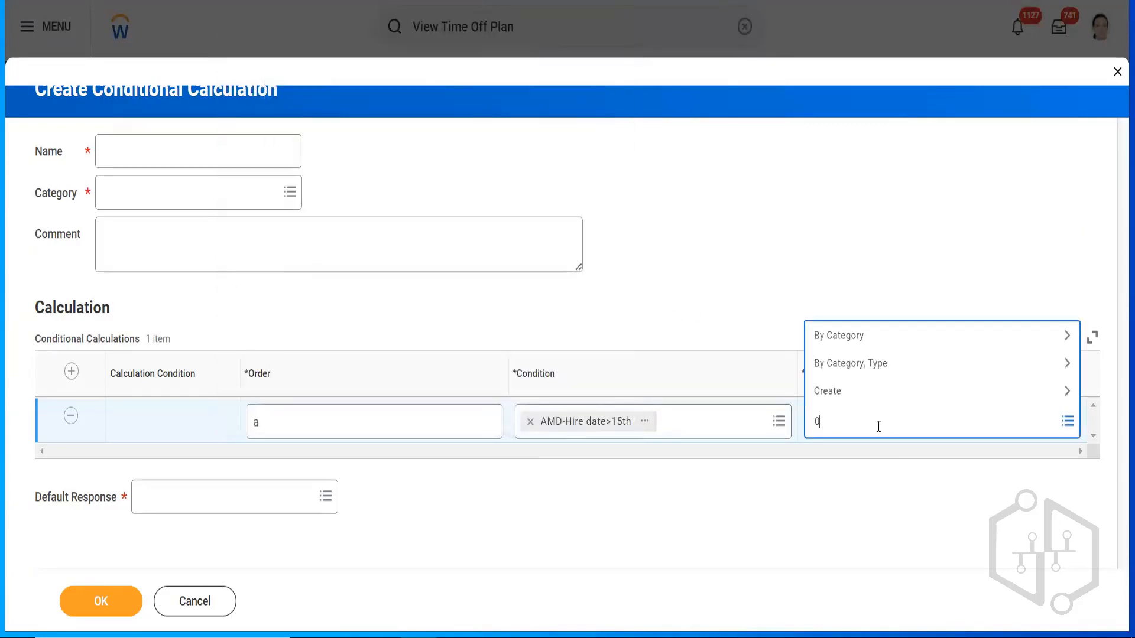
key(Return)
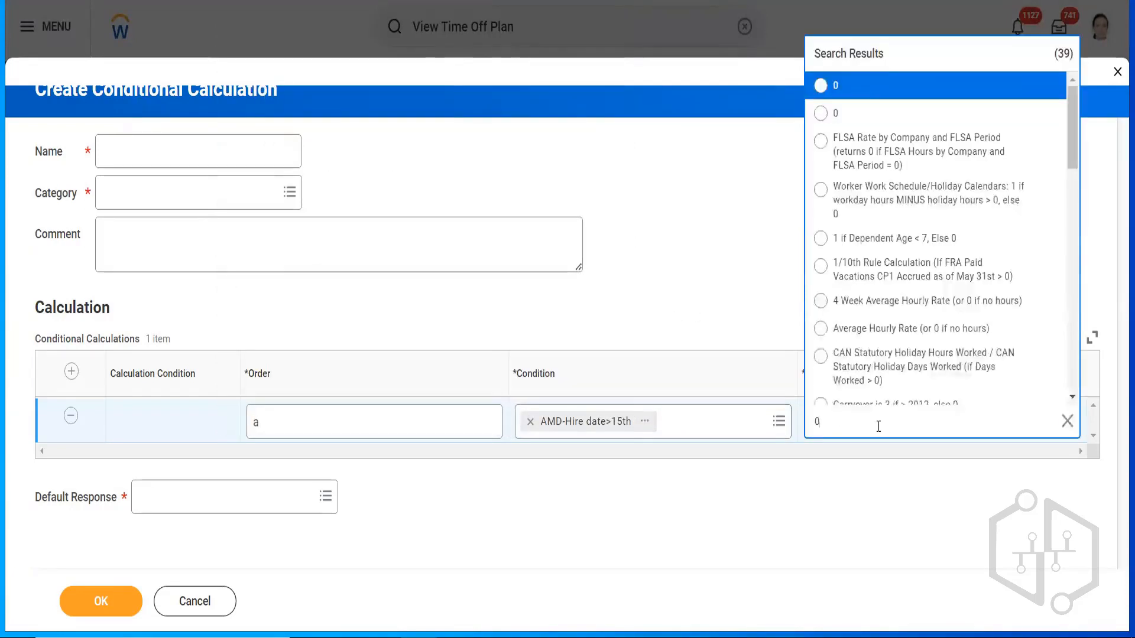
click(869, 89)
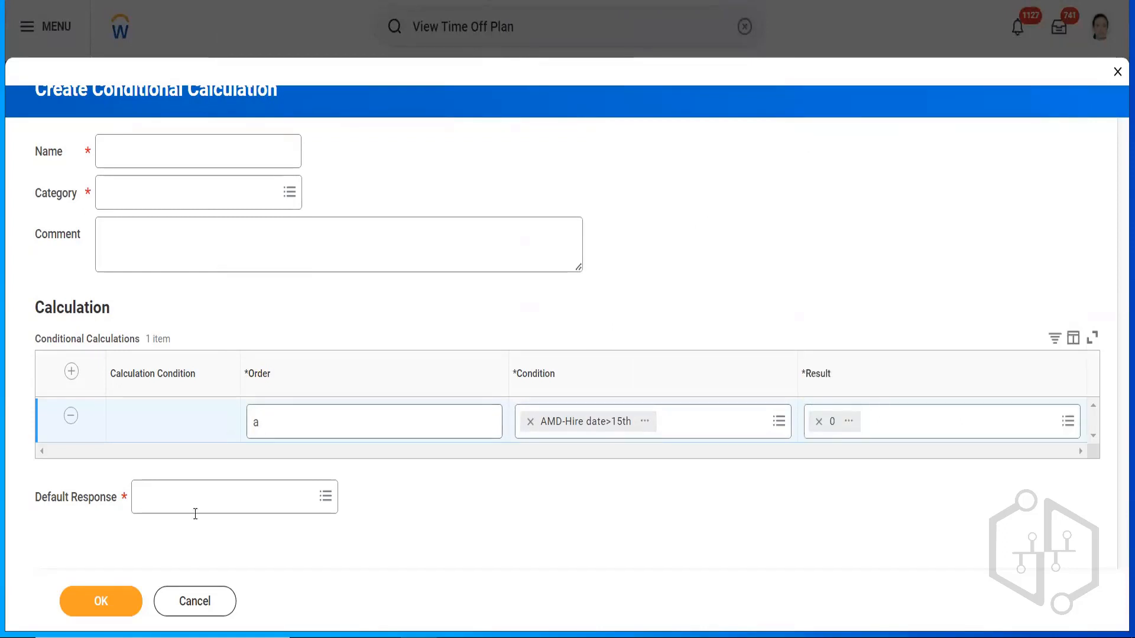
click(178, 495)
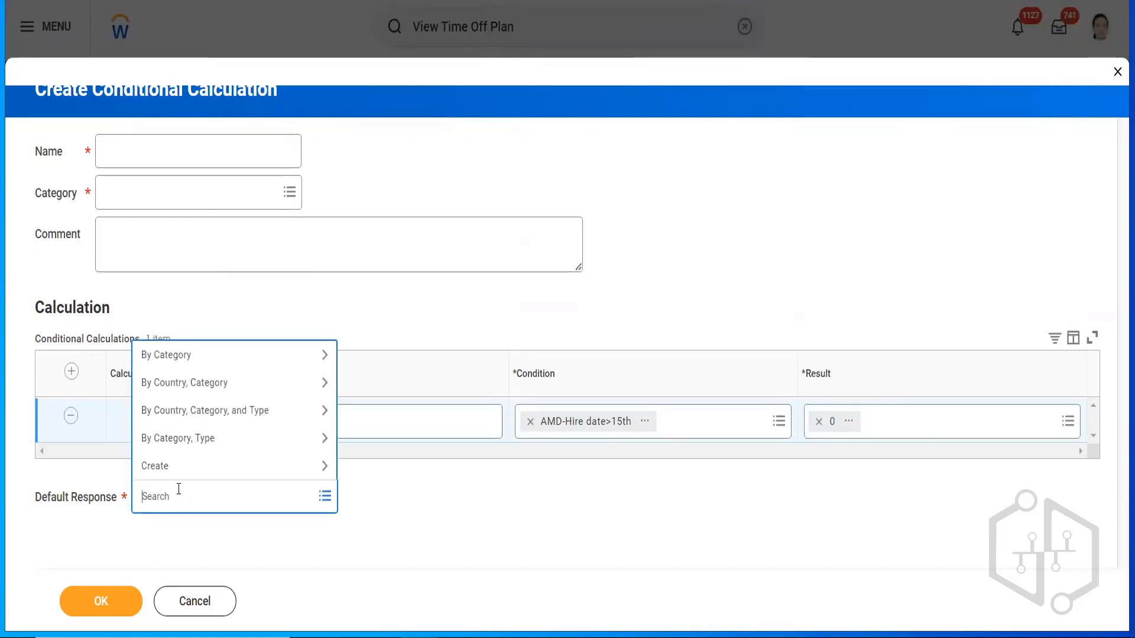
text(ABS Lookup IND Vacation Accrual Based on YOS)
key(Return)
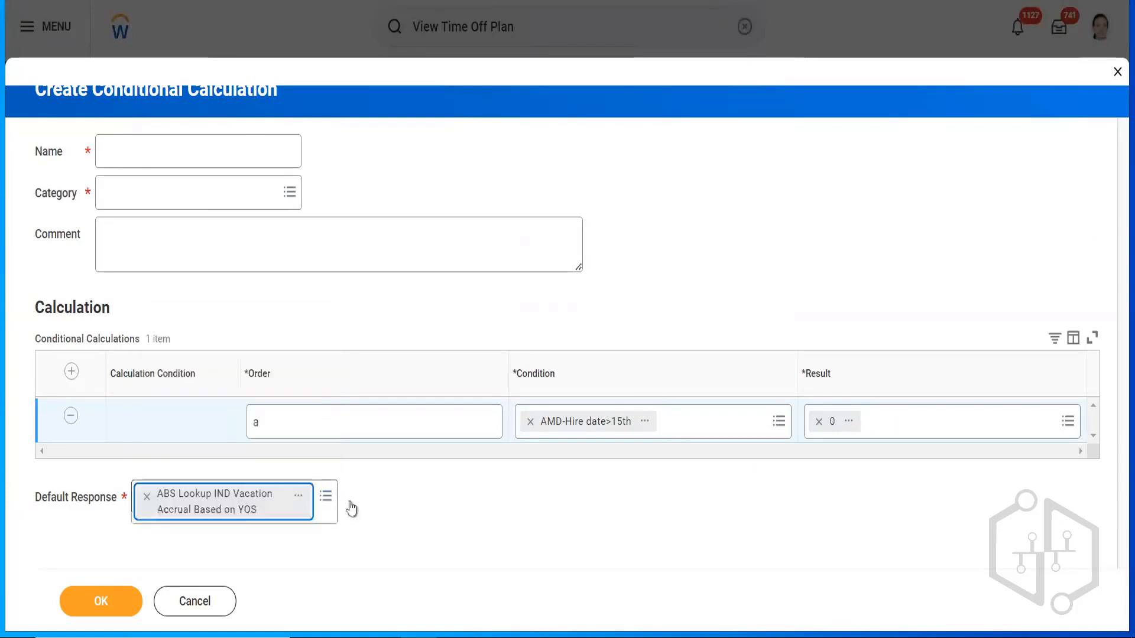
- Name the conditional calculation ABS Cond Annual Accrual Calculation and assign it the Absence category
click(168, 153)
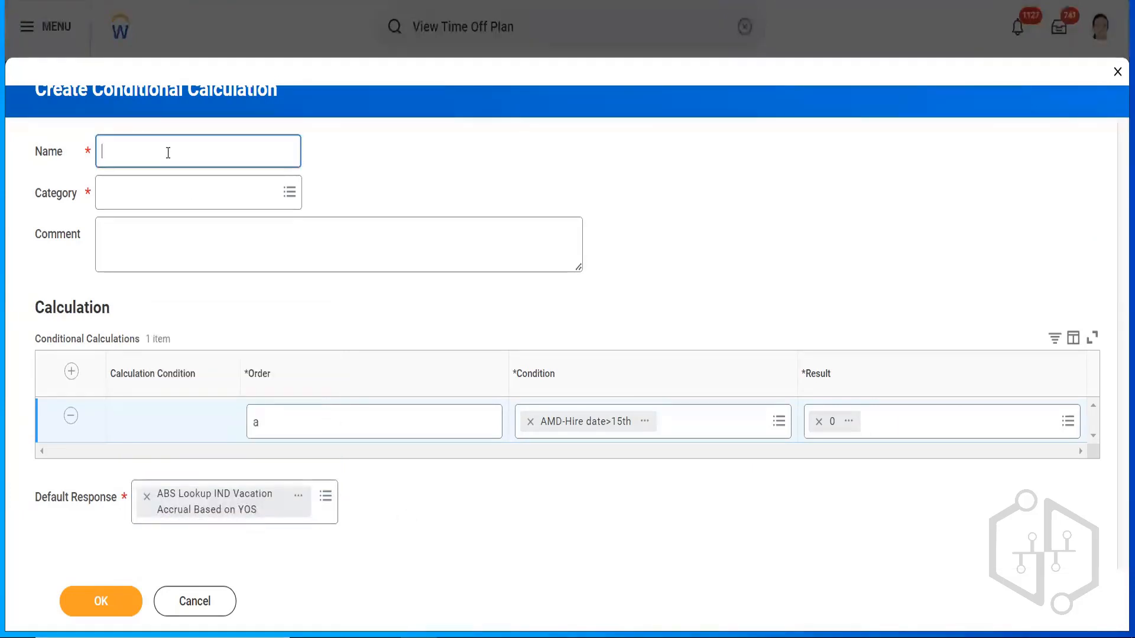
text(AB)
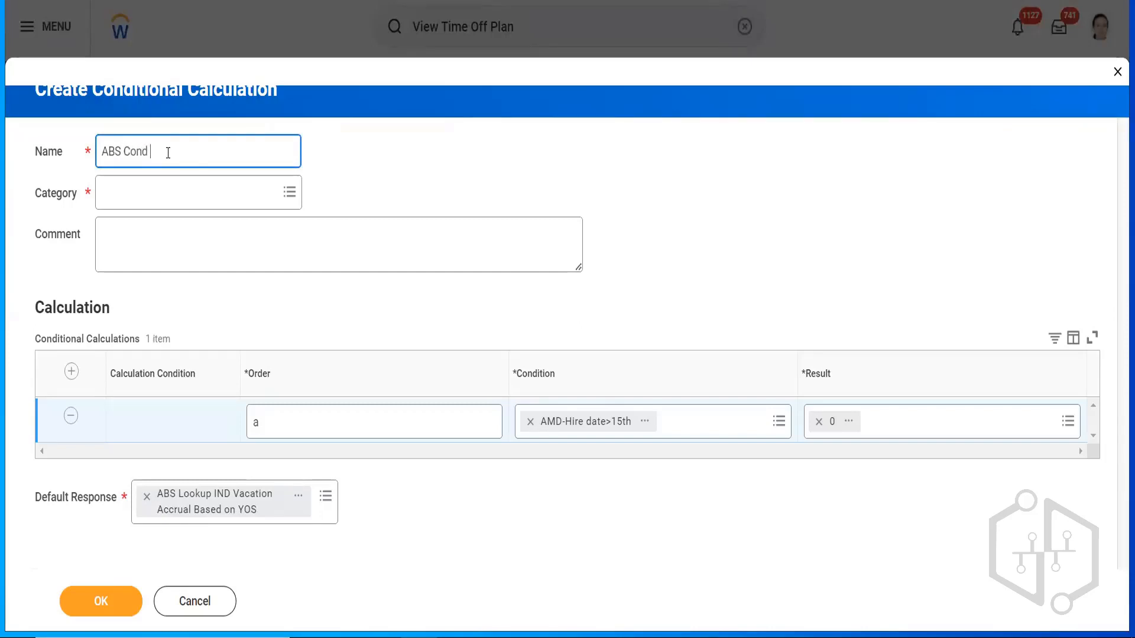
text(S Cond Annual Accrual Calculation)
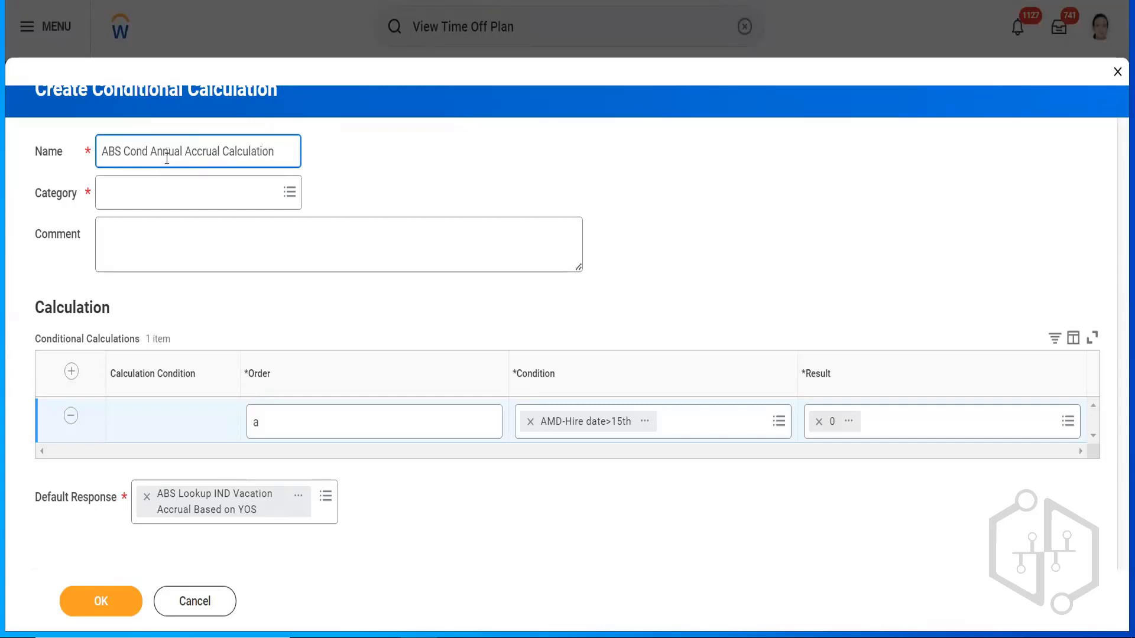
click(150, 194)
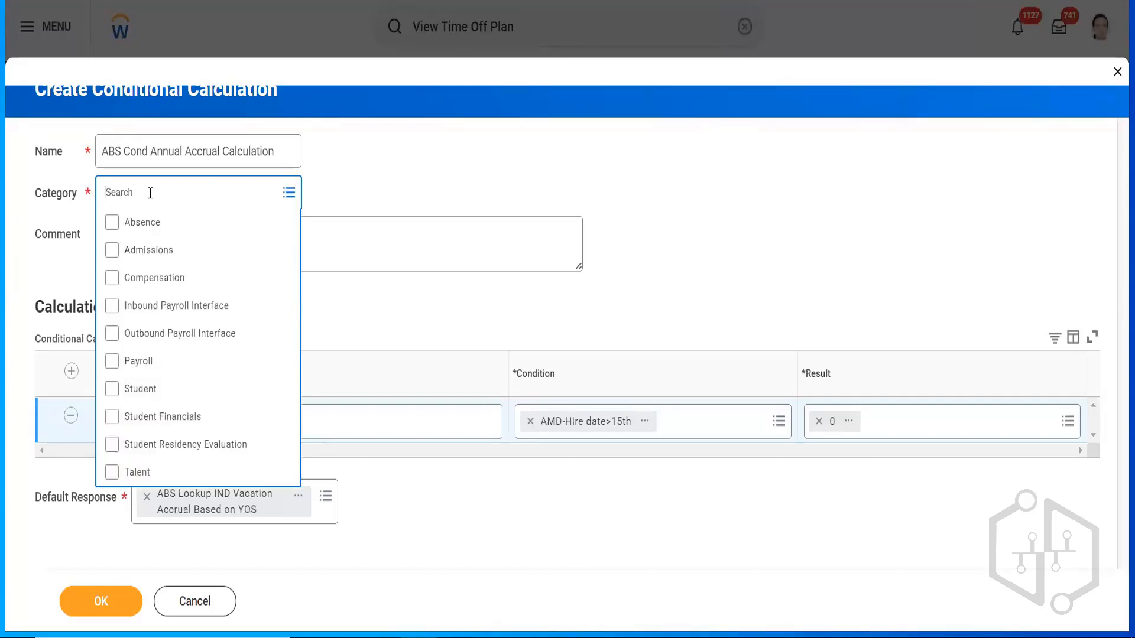
click(143, 222)
click(444, 182)
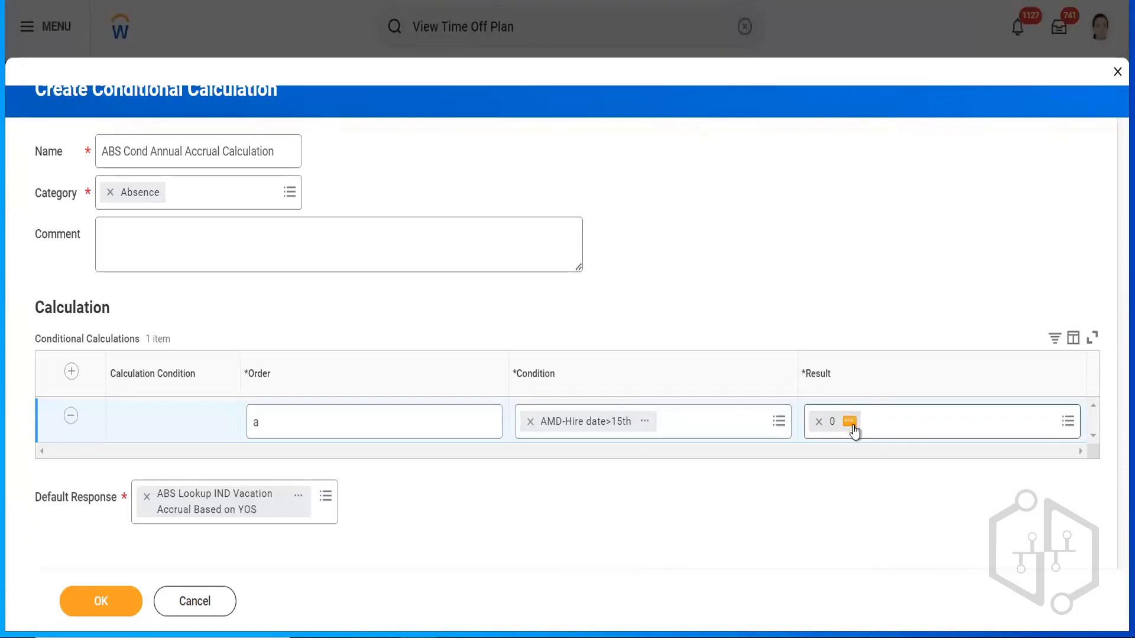
- Create the conditional calculation and save the VIG_IND_Annual_Leave_Accrual accrual with it
click(90, 607)
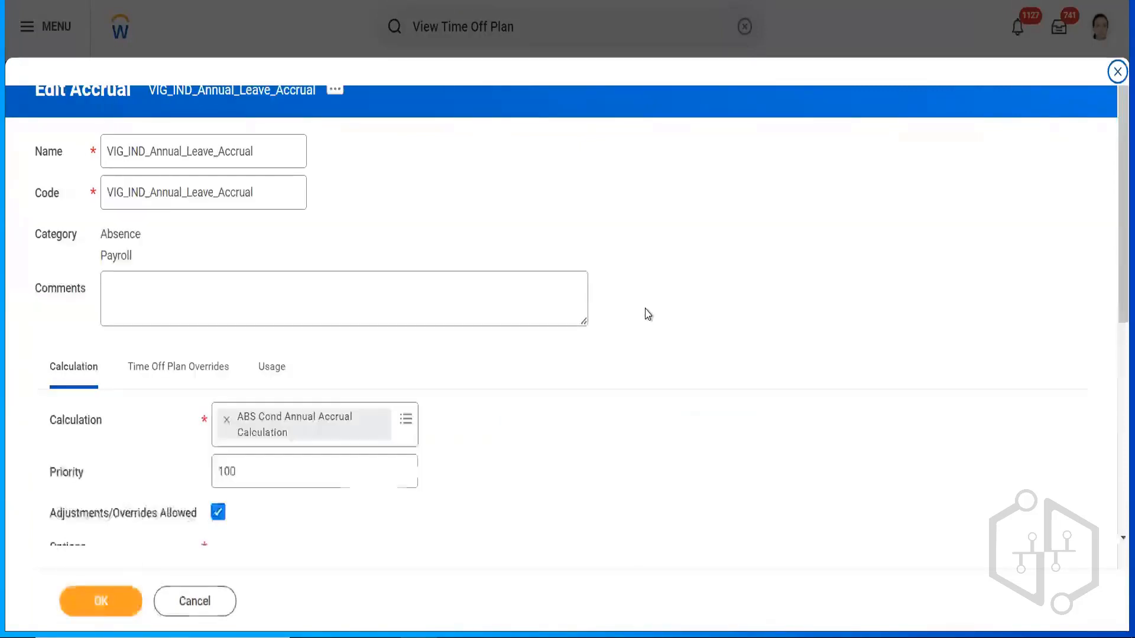
click(98, 602)
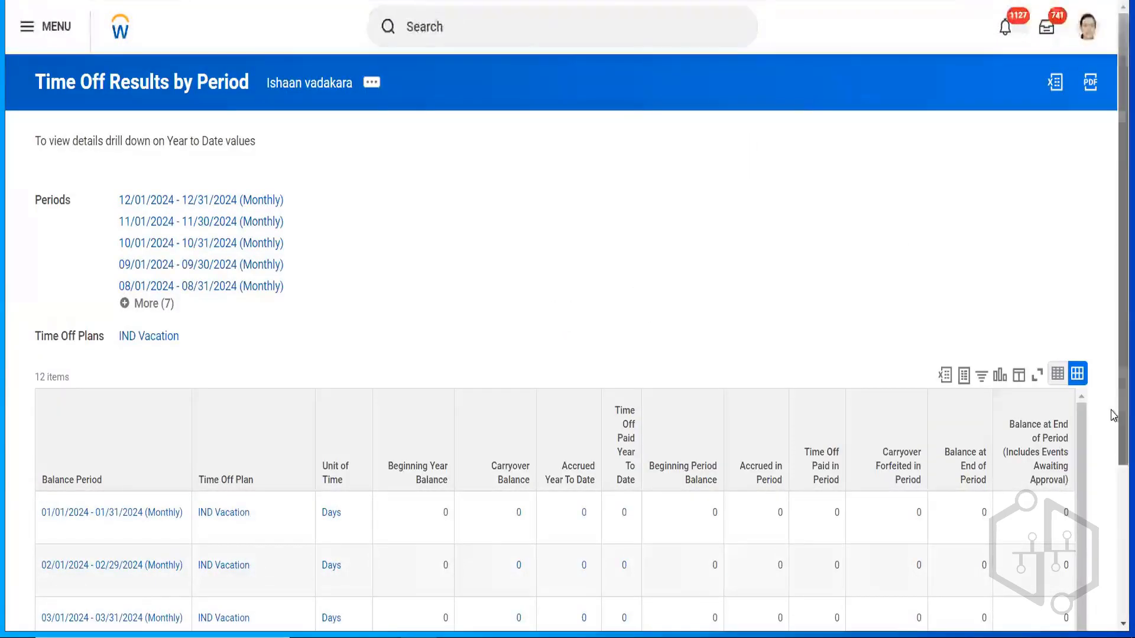
- Review the worker's 2024 monthly IND Vacation results and the condition in ABS Cond Annual Accrual Calculation
scroll(1112, 431, down, 3)
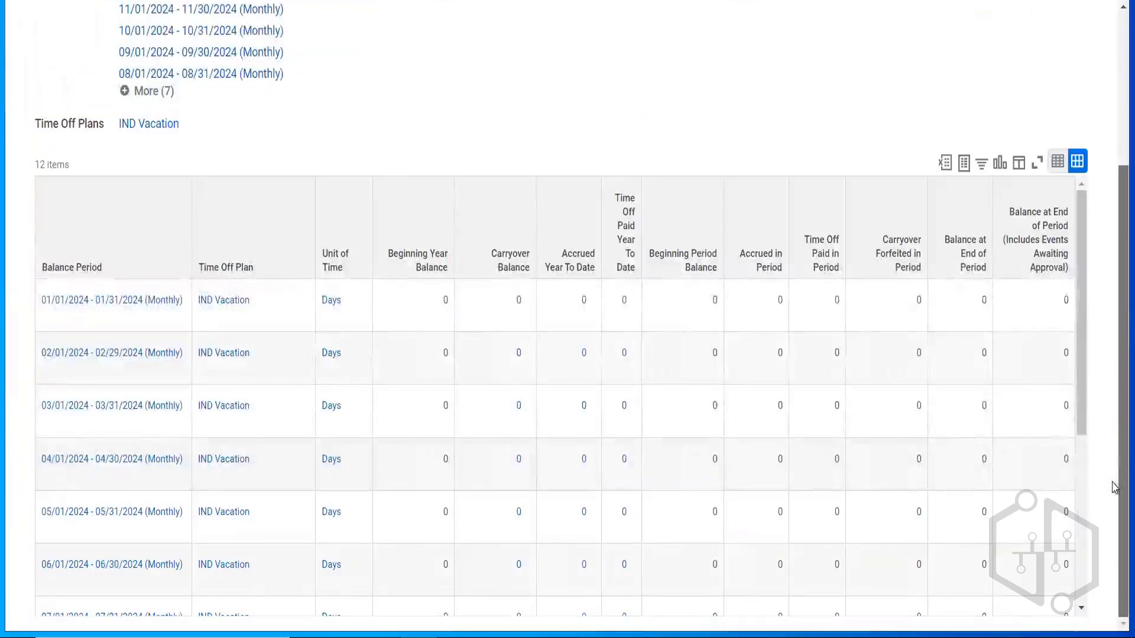
scroll(1114, 345, up, 3)
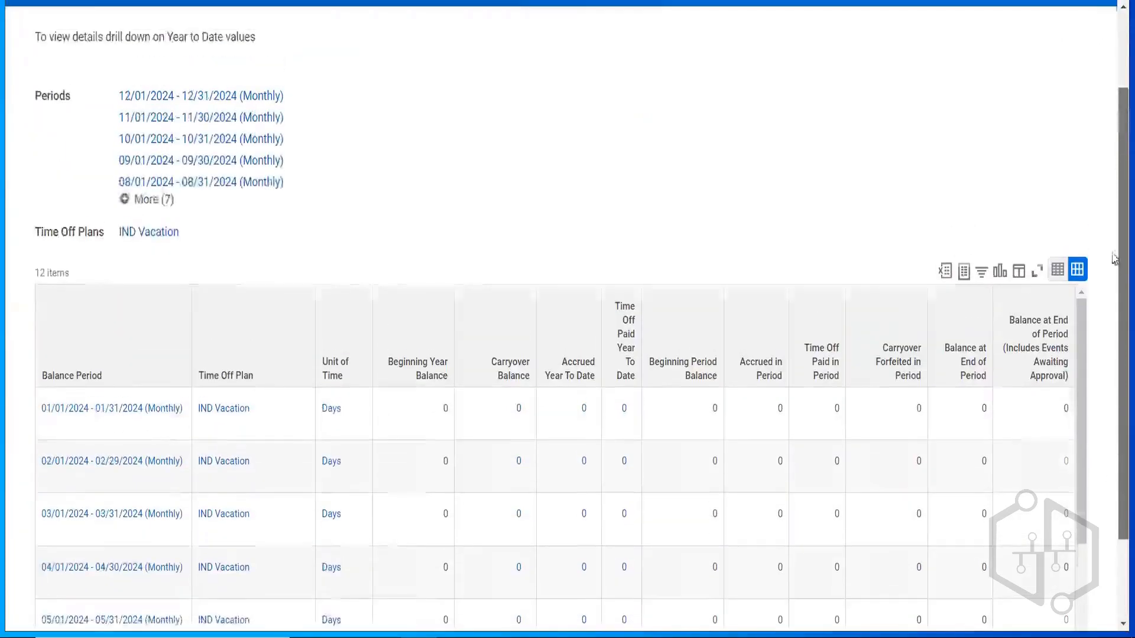
scroll(1113, 331, down, 3)
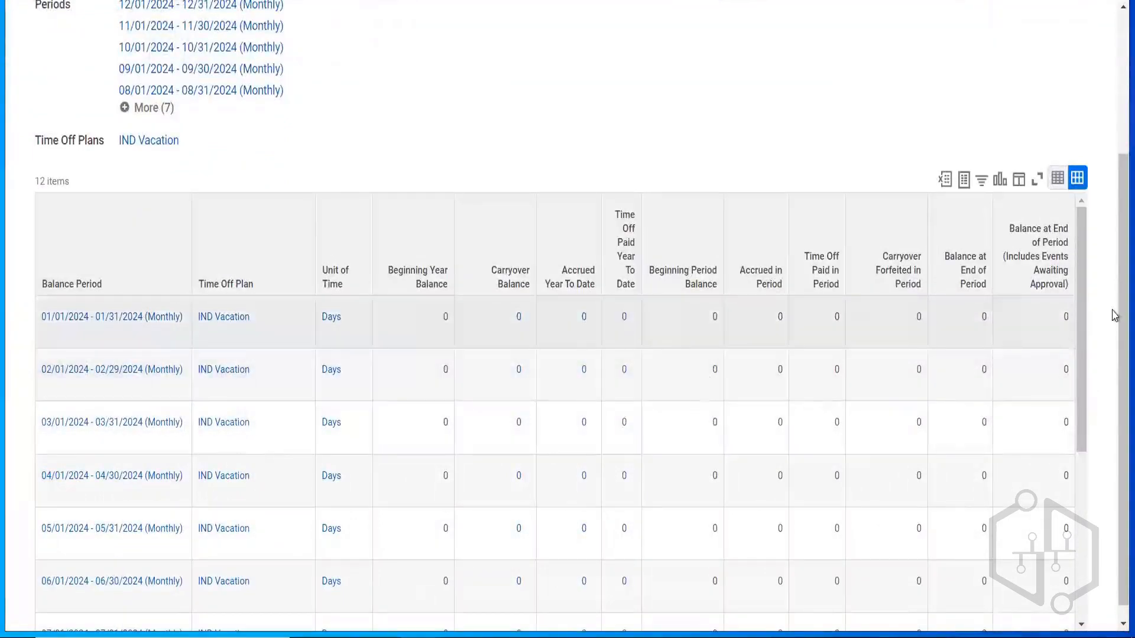
scroll(1115, 313, up, 3)
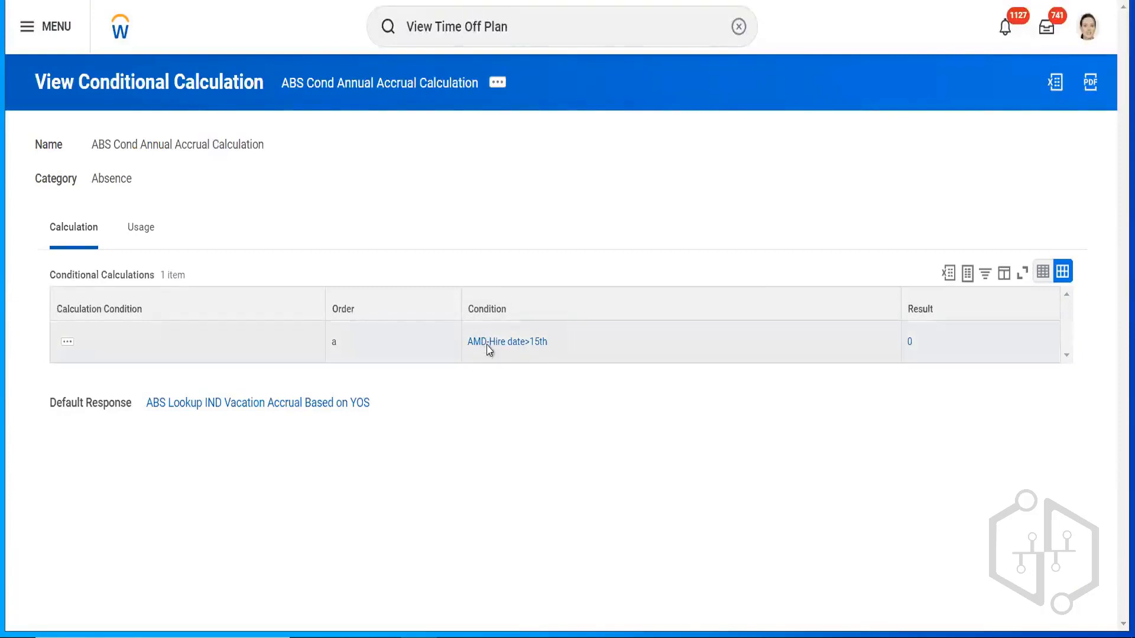
mouse_move(519, 345)
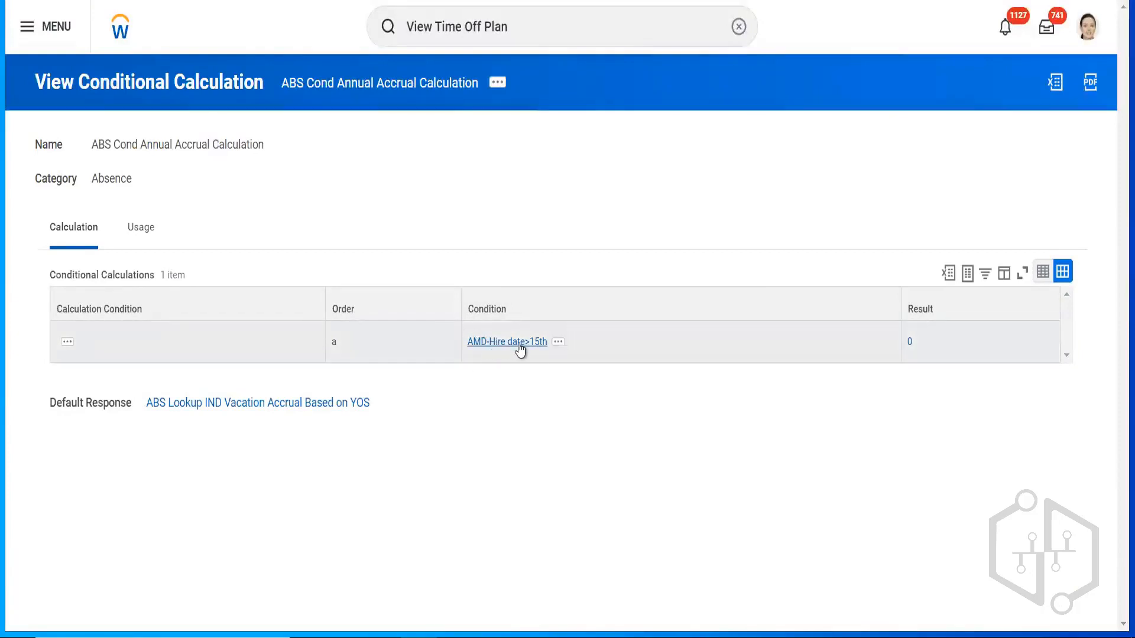
- Review the operands and operator of the AMD-Hire date>15th condition used in ABS Cond Annual Accrual Calculation
click(557, 342)
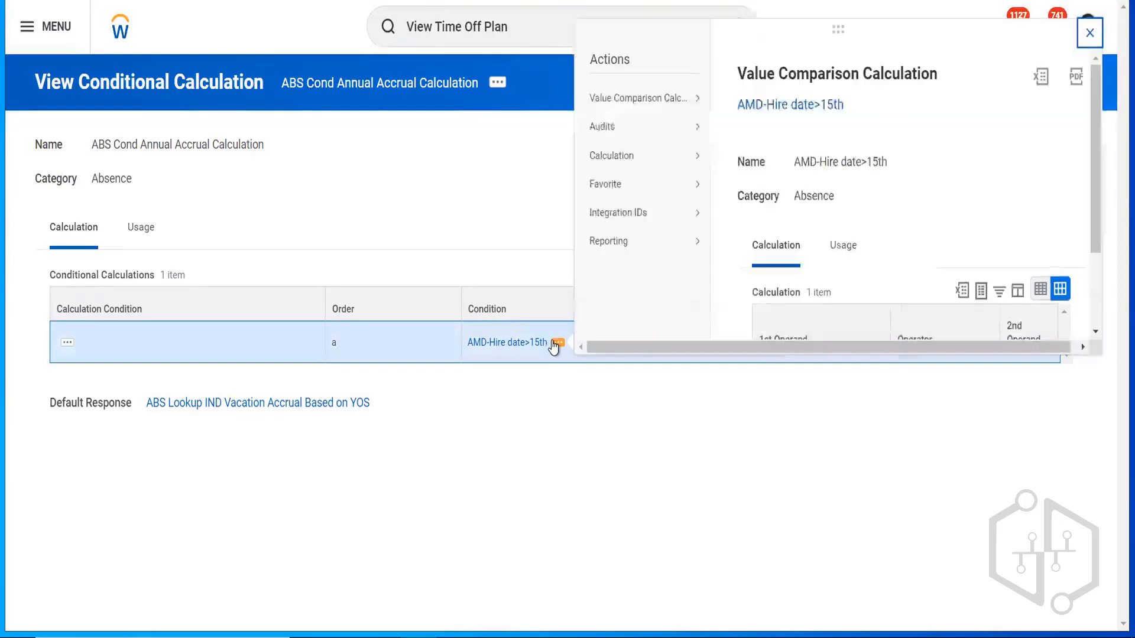
scroll(1084, 290, down, 2)
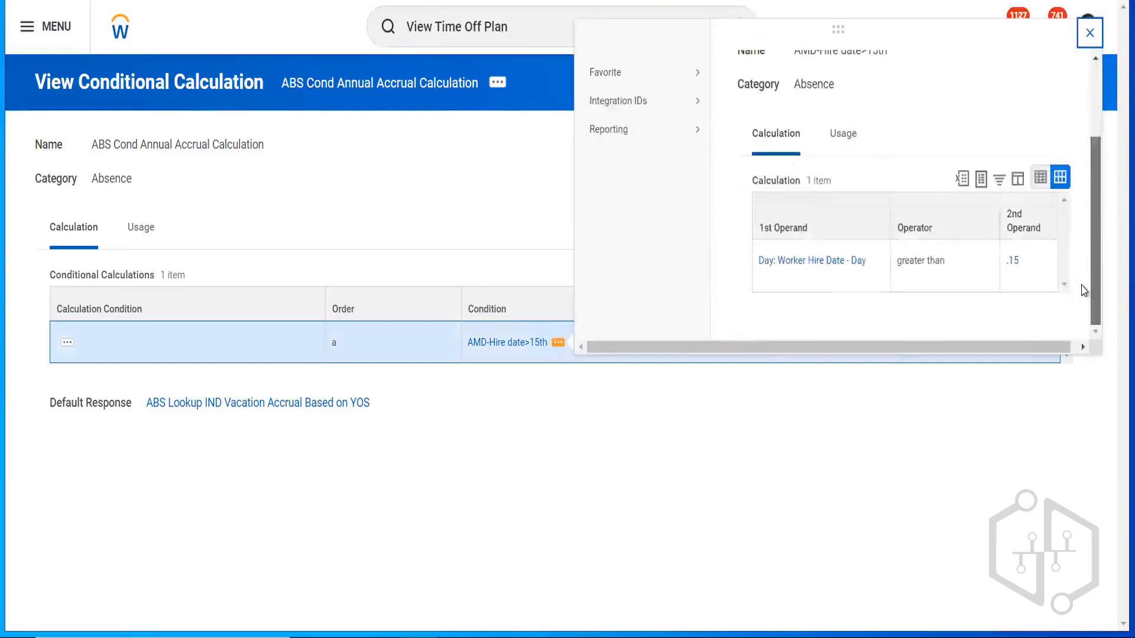
click(761, 467)
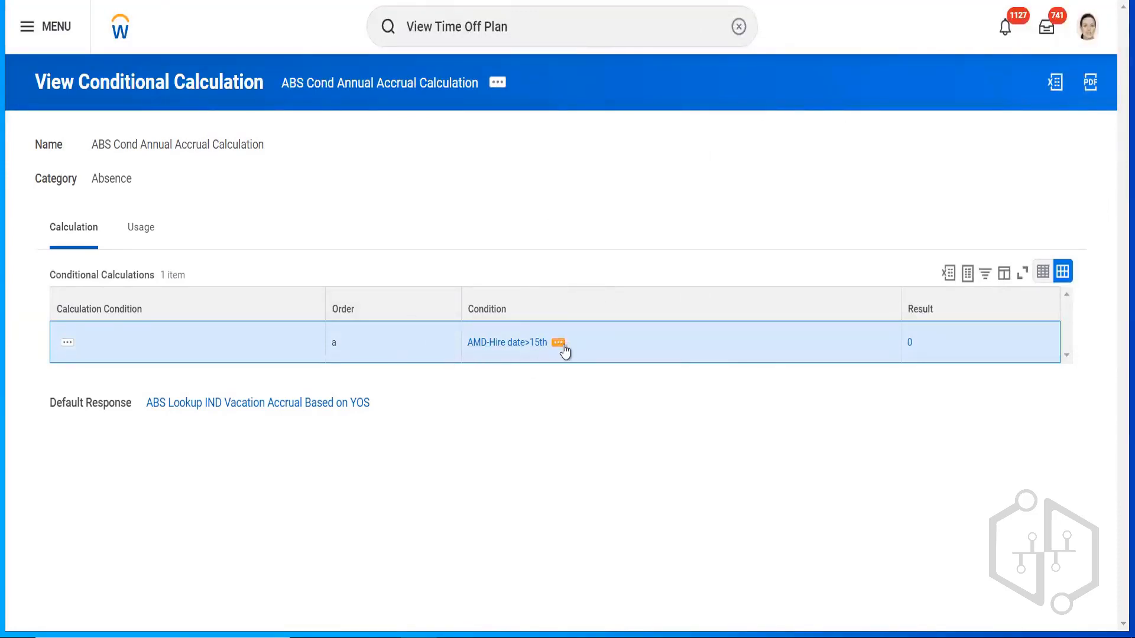
click(559, 345)
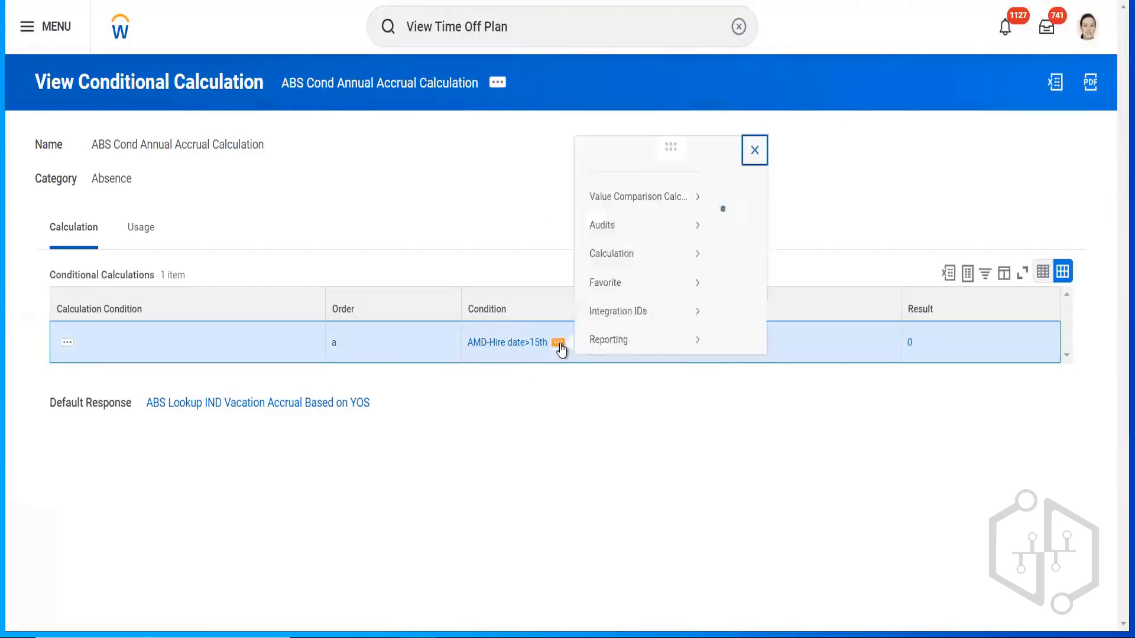
click(659, 454)
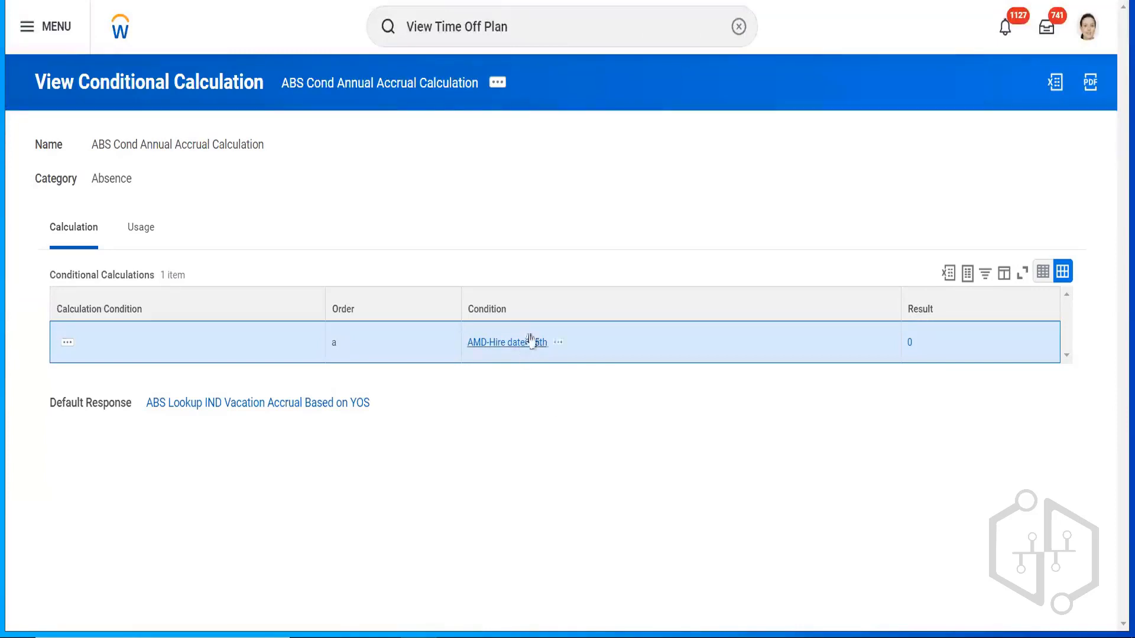
- Open ABS Cond Annual Accrual Calculation for editing and open its AMD-Hire date>15th condition in a new tab
mouse_move(562, 349)
click(496, 85)
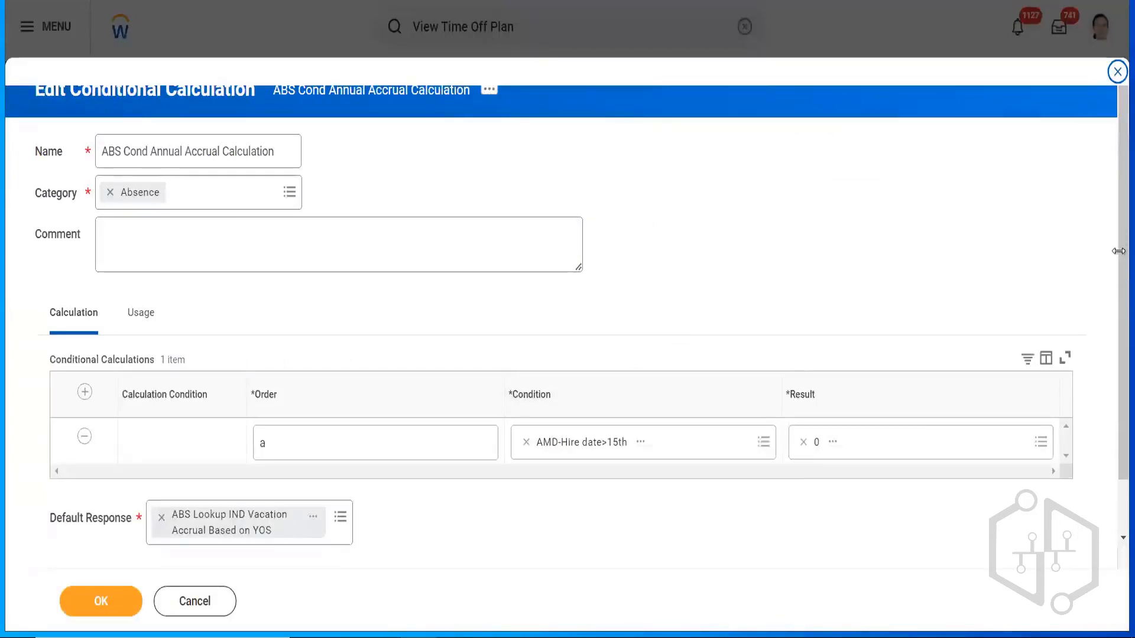
scroll(1114, 320, down, 1)
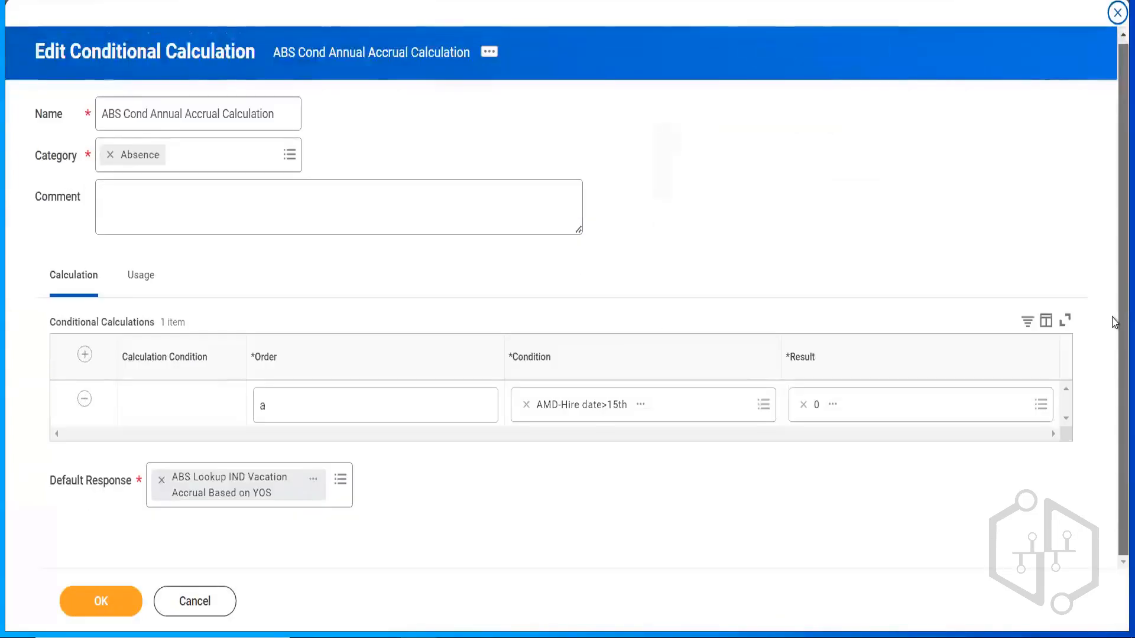
click(641, 405)
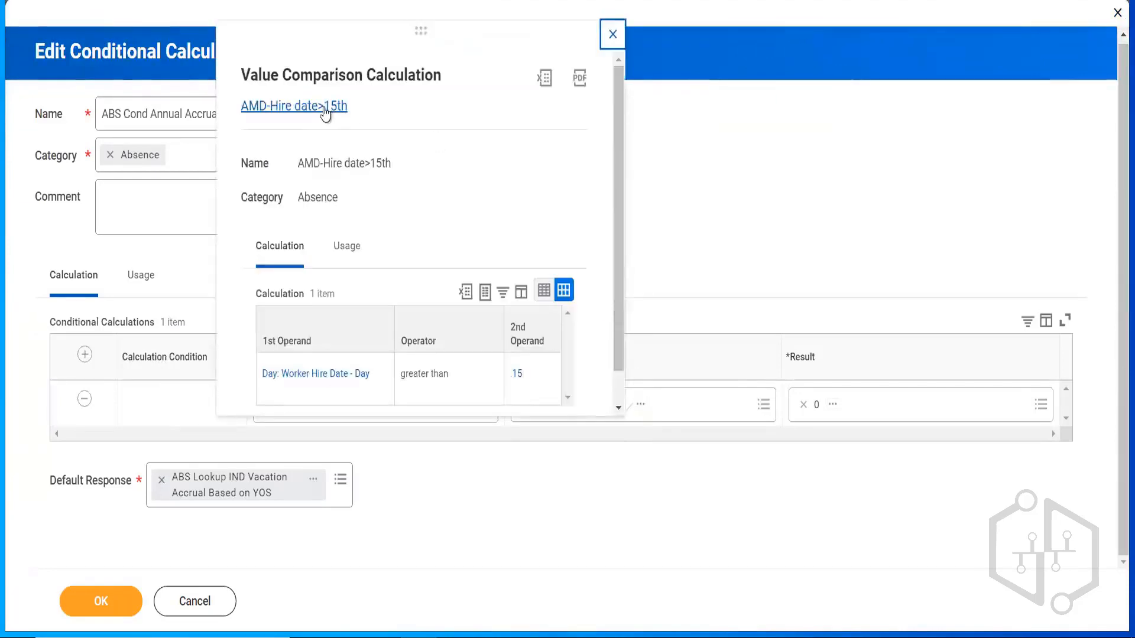
right_click(324, 112)
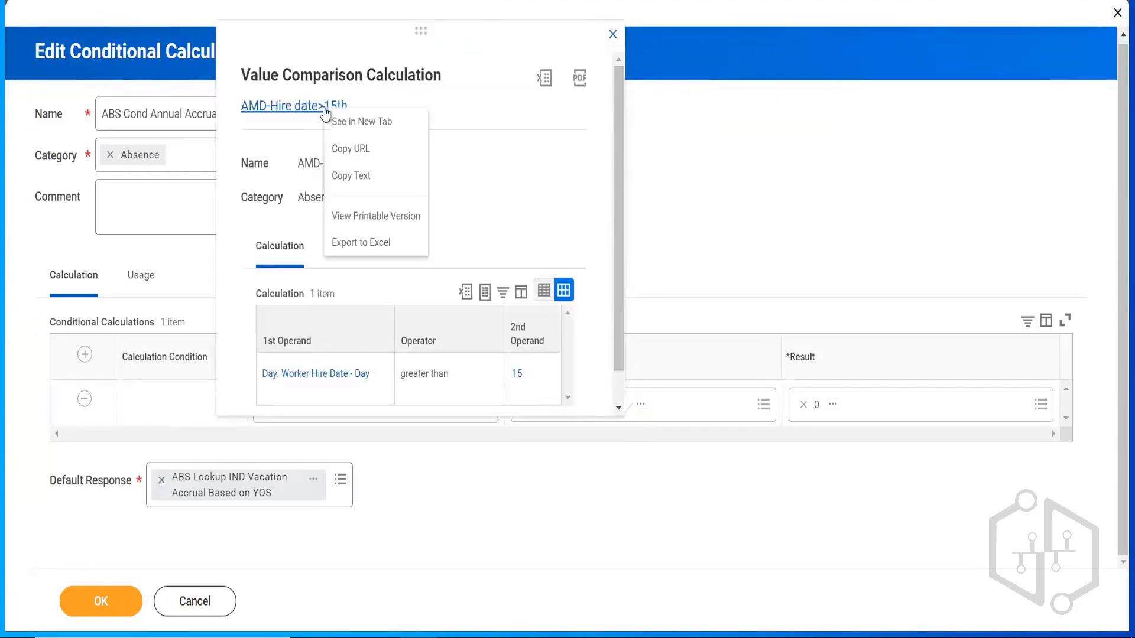
click(350, 128)
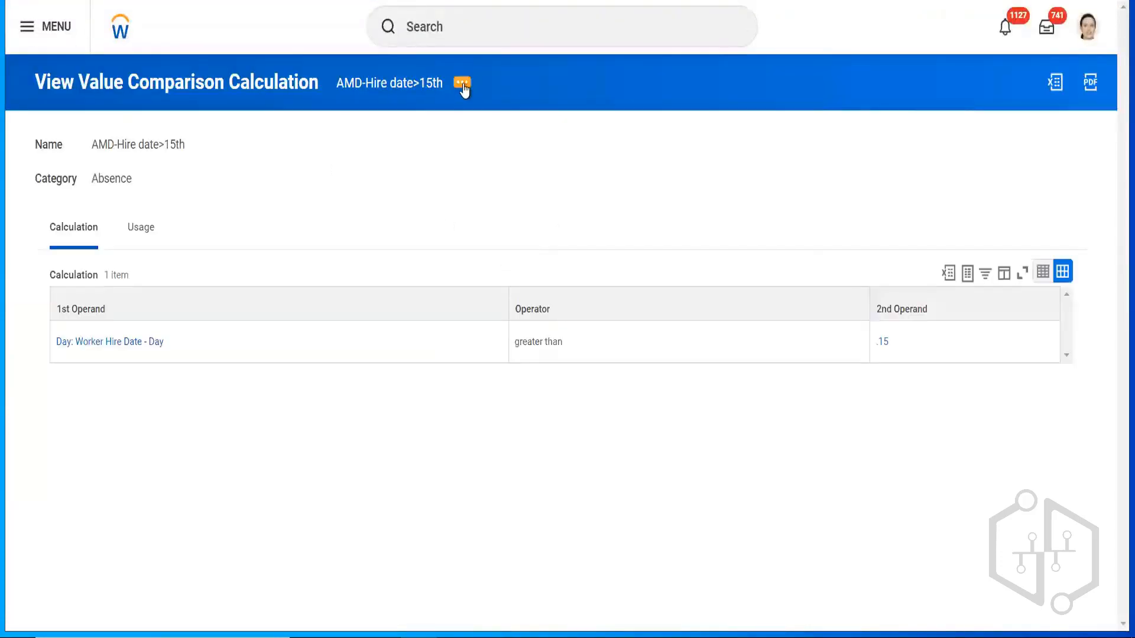
- Copy the AMD-Hire date>15th value comparison calculation and name the copy ABS Hire Date <= 15
click(462, 82)
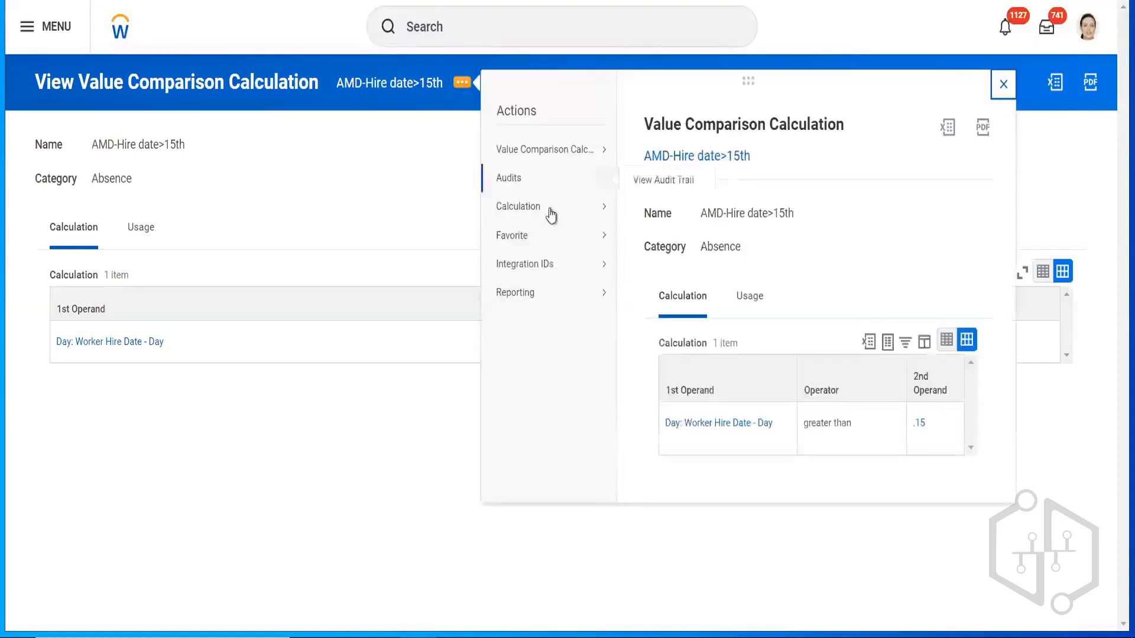
mouse_move(602, 219)
click(644, 209)
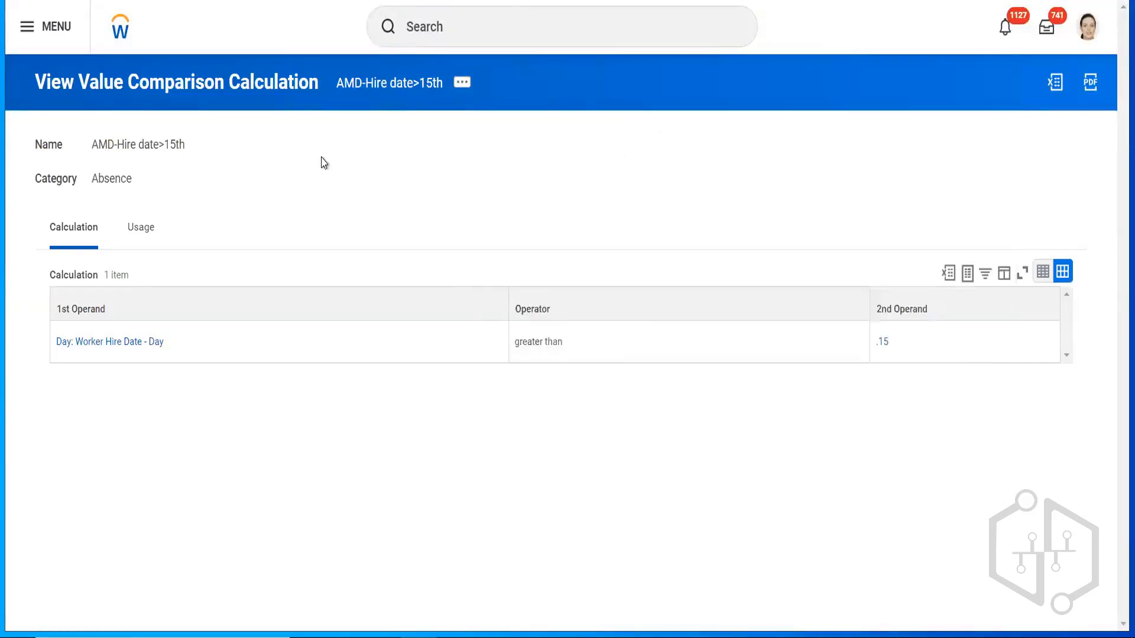
drag(241, 149, 52, 144)
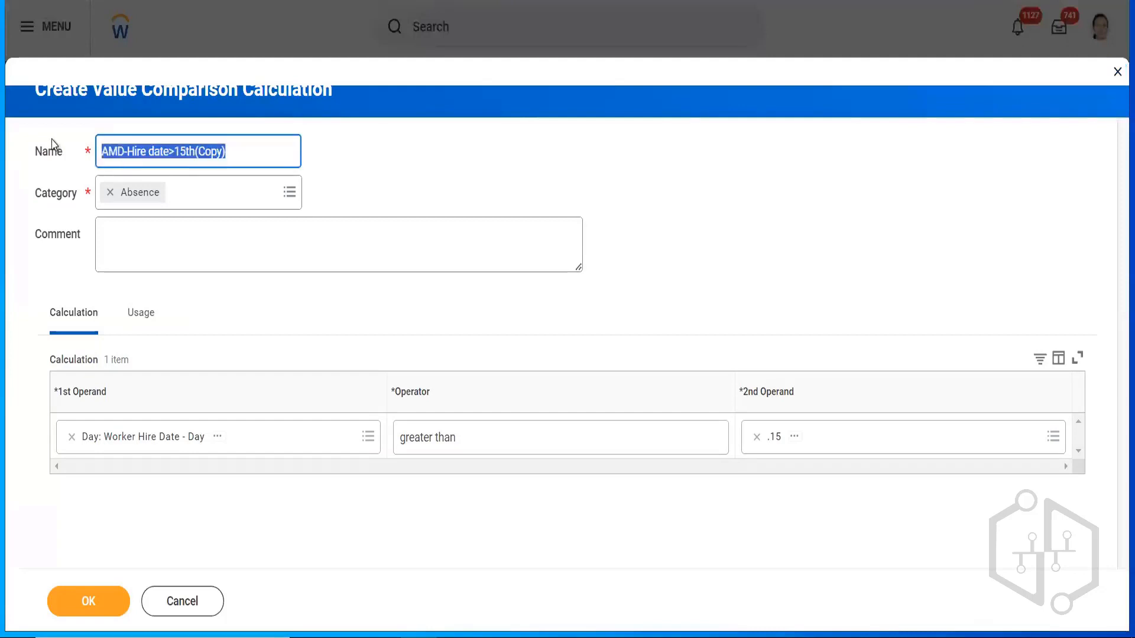
text(Hire Date <= 15)
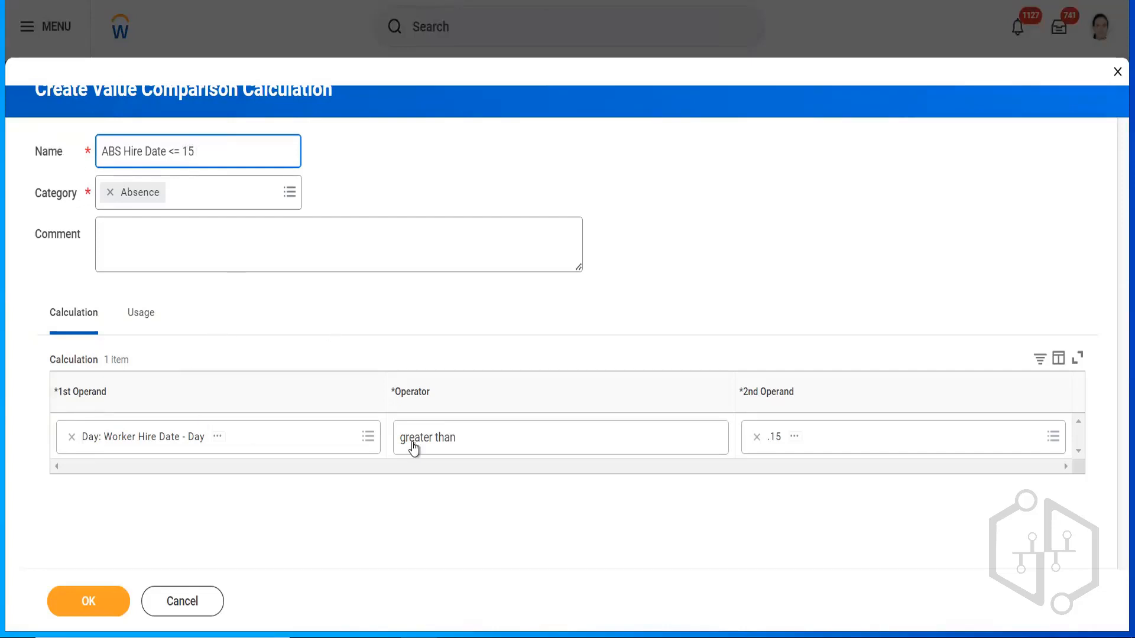
- Set the comparison operator of ABS Hire Date <= 15 to less than or equal to
click(528, 436)
click(530, 436)
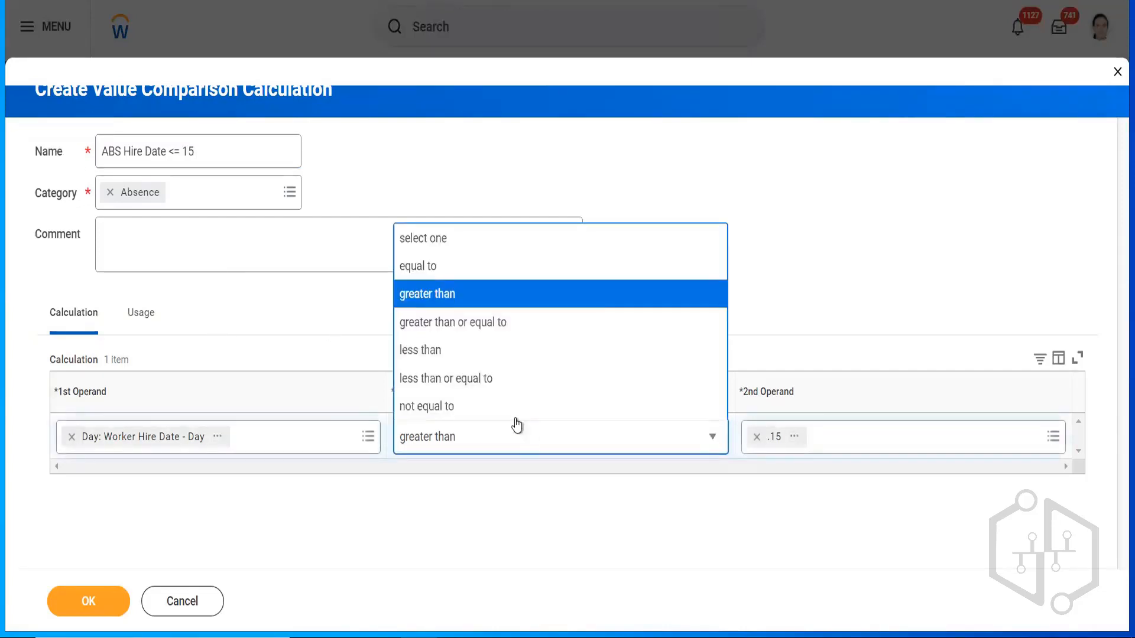
click(469, 381)
click(815, 243)
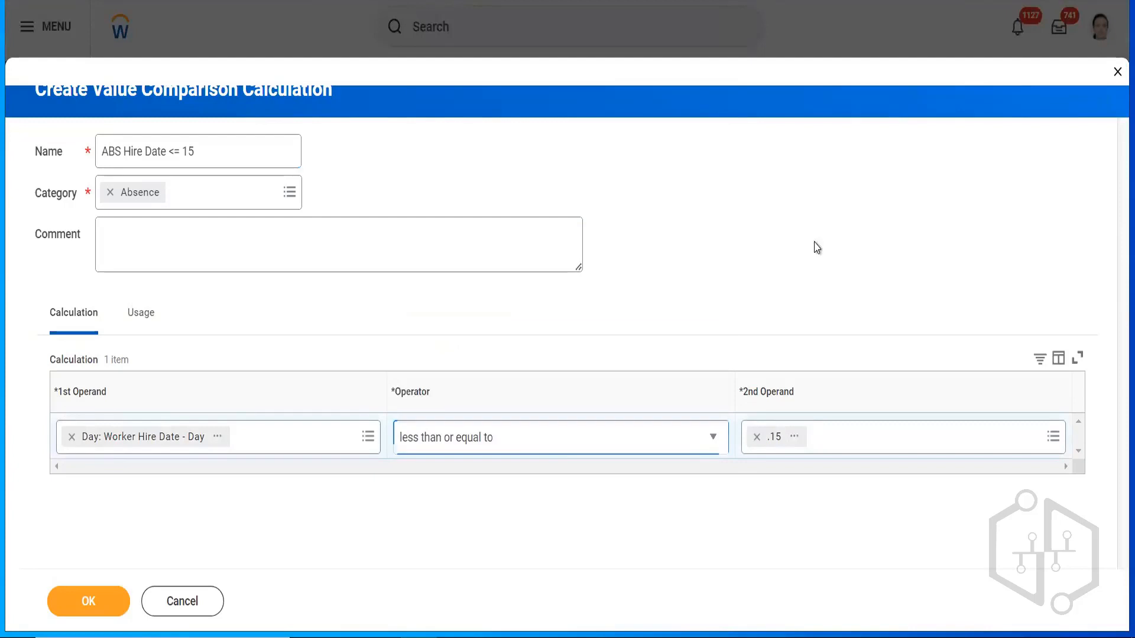
- Replace the second operand with the constant value 15 and create the value comparison calculation
click(768, 440)
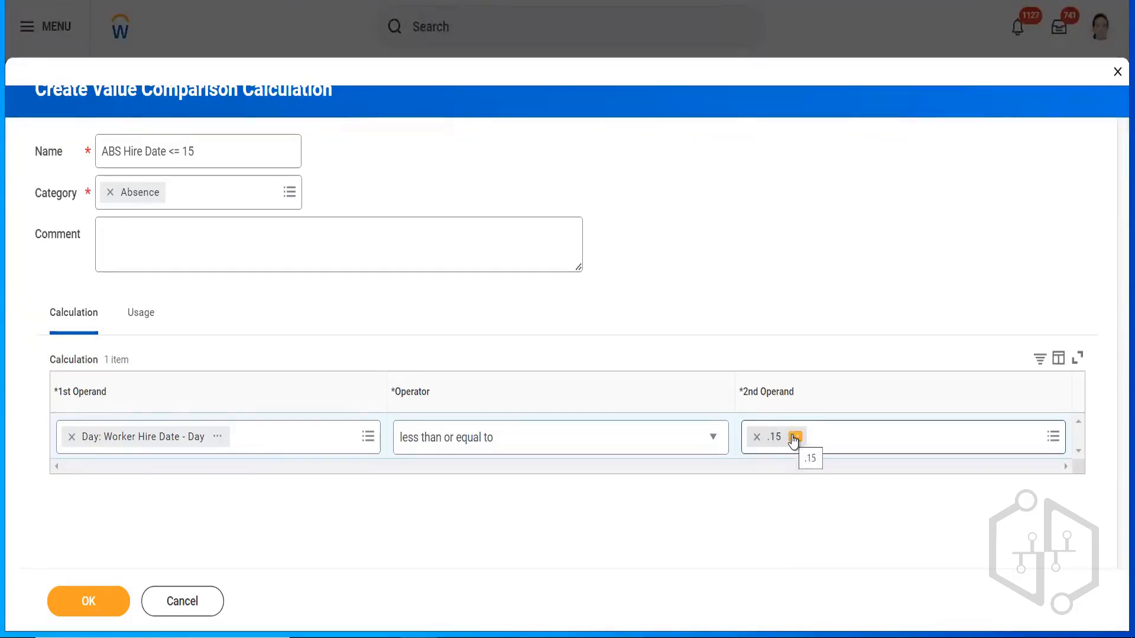
click(795, 439)
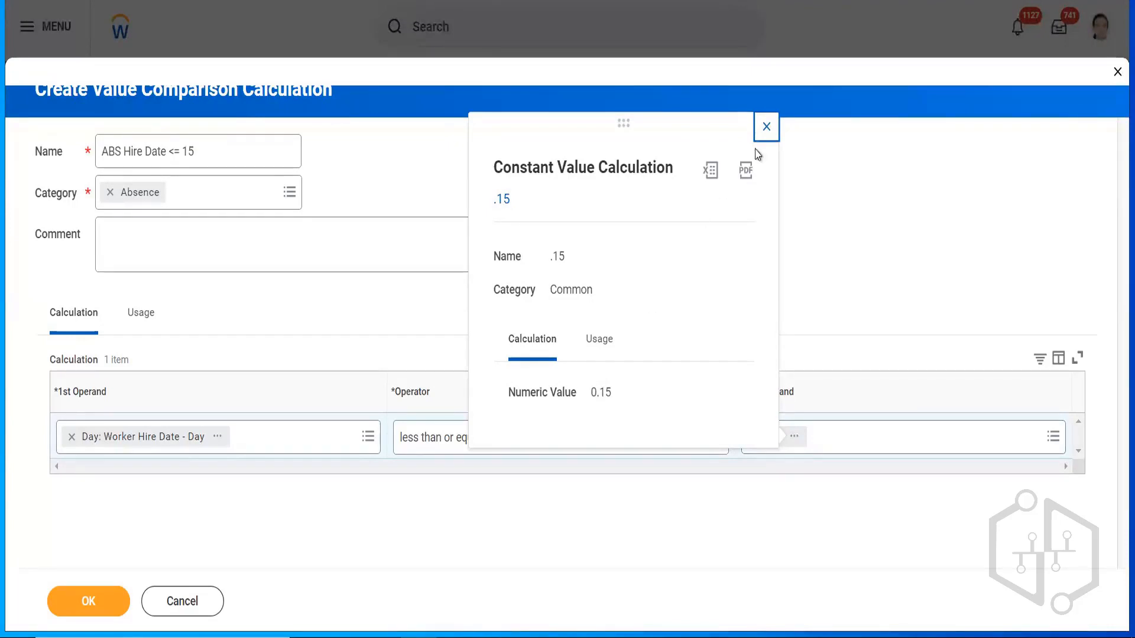
click(766, 126)
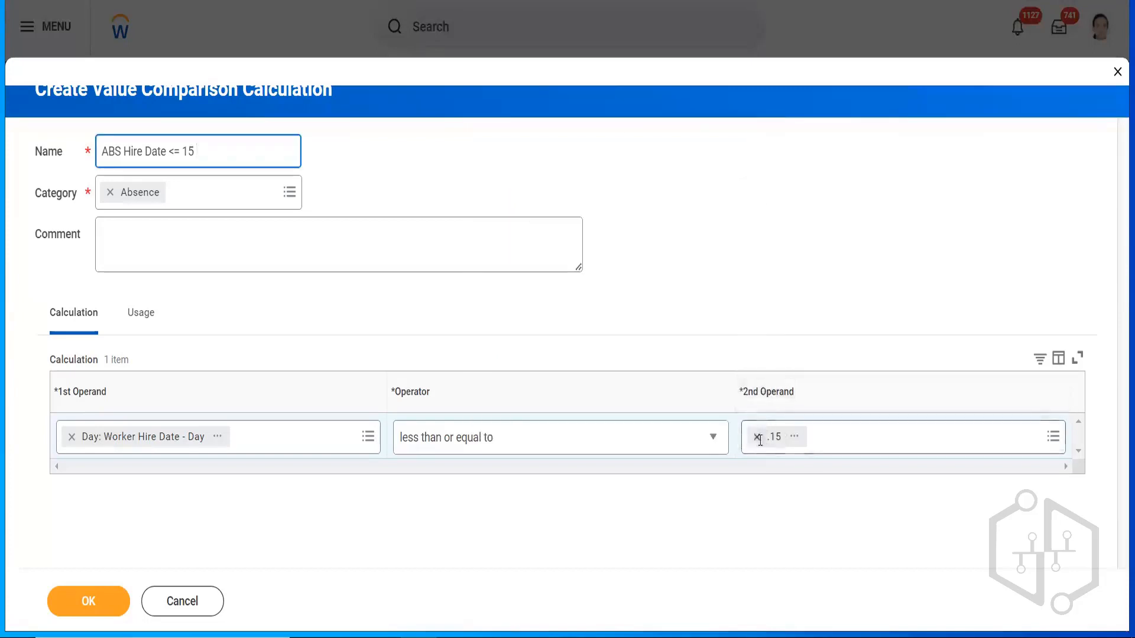
click(756, 436)
text(15)
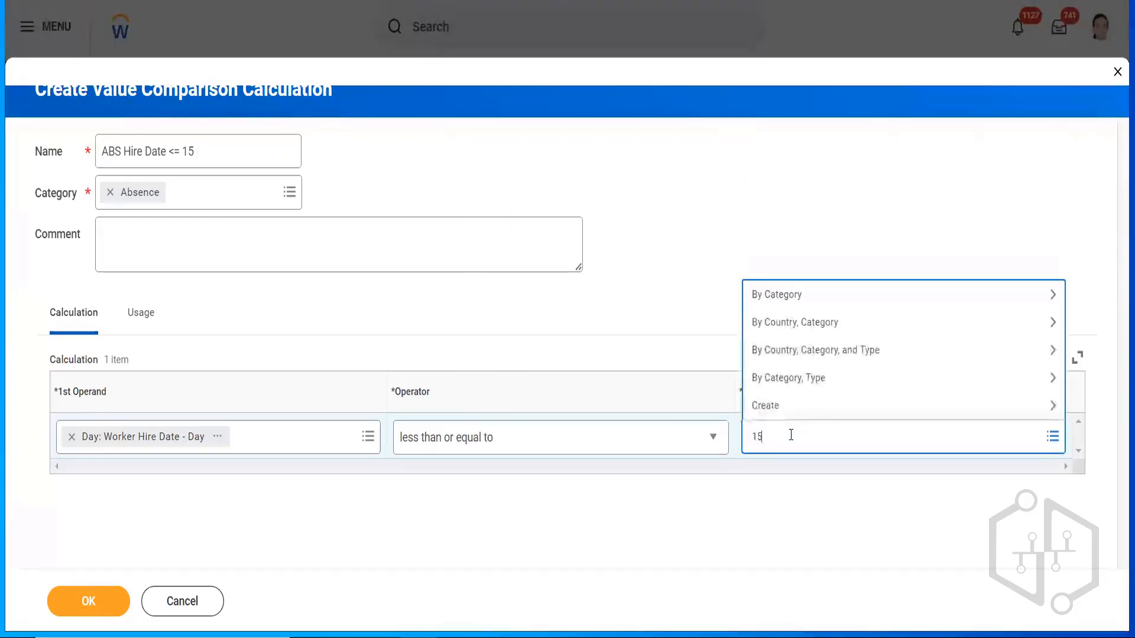
key(Return)
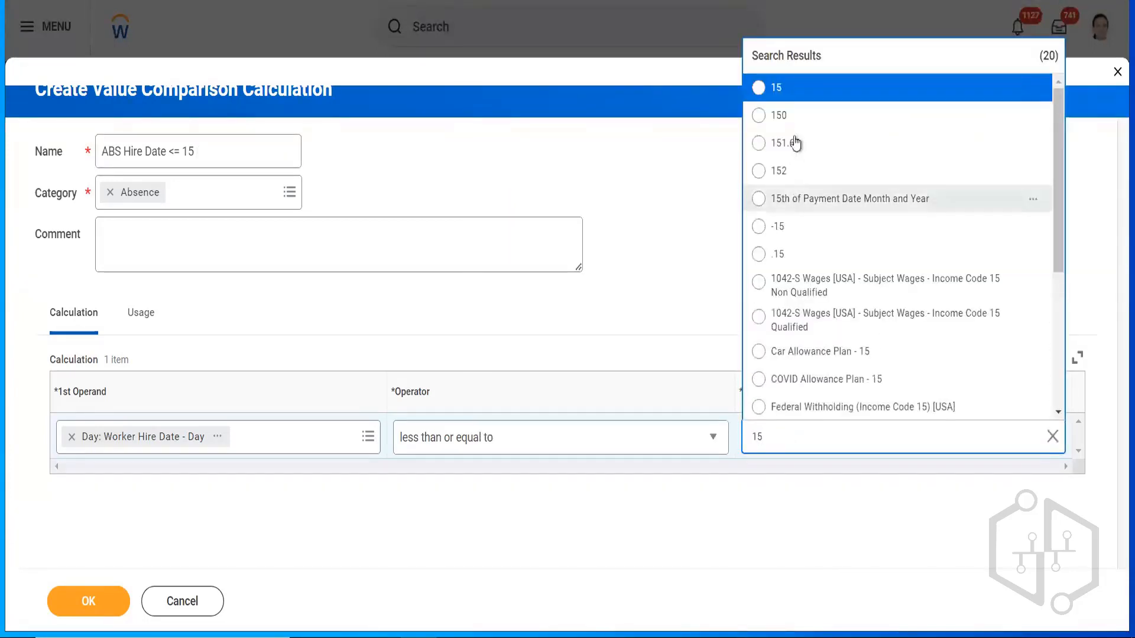
mouse_move(854, 104)
click(1033, 88)
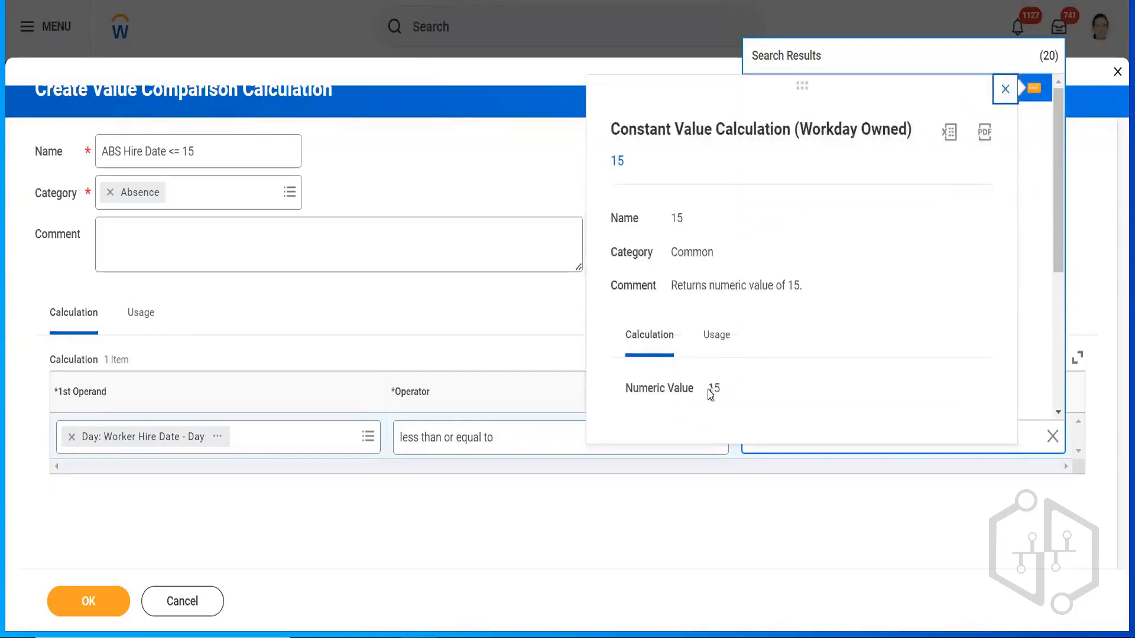
click(1004, 95)
click(770, 97)
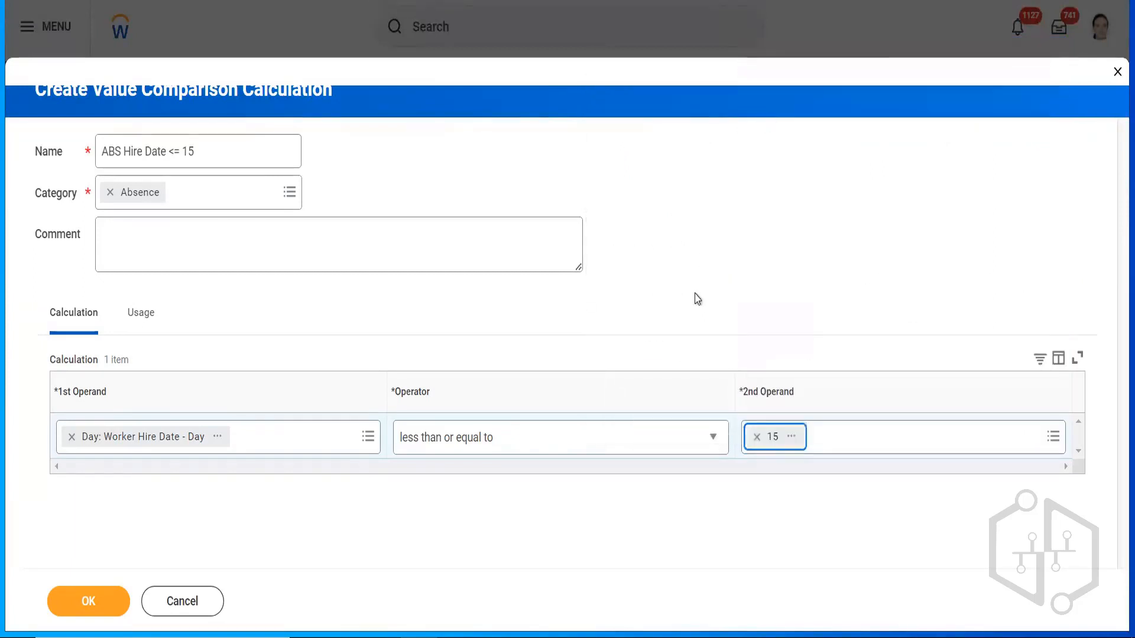
click(696, 294)
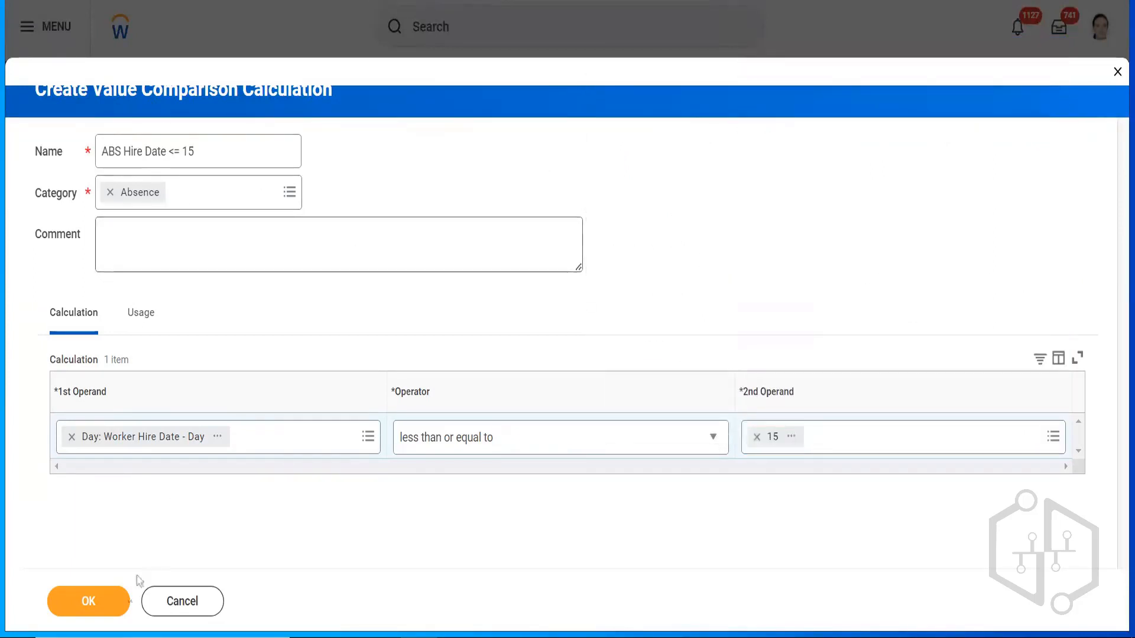
click(83, 603)
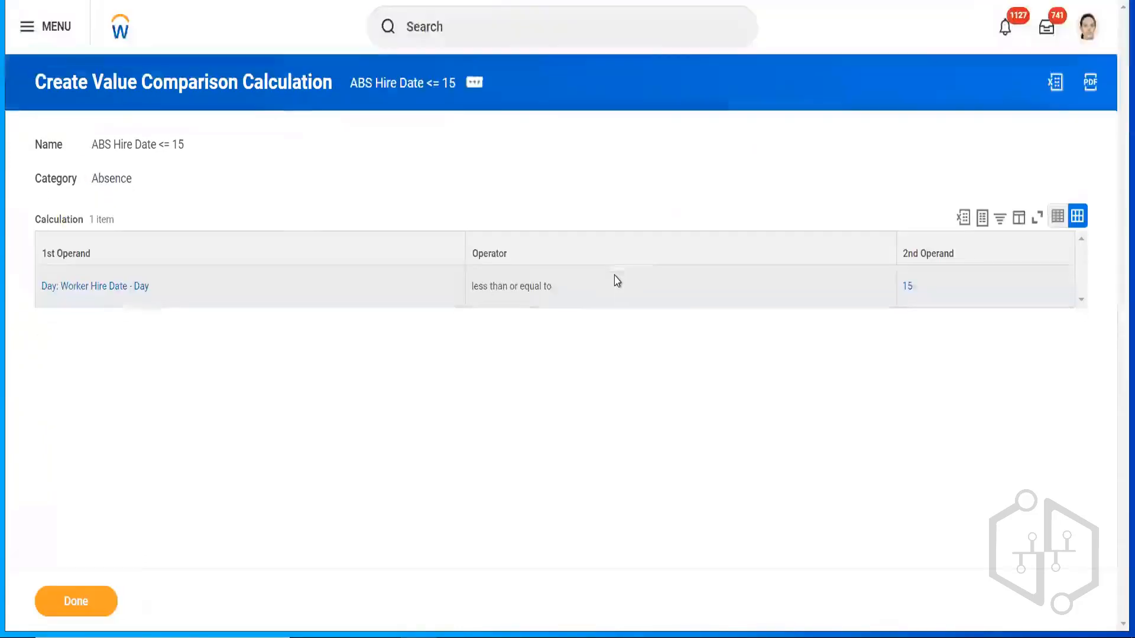
- Replace the condition in row a of ABS Cond Annual Accrual Calculation with ABS Hire Date <= 15, using its copied name
right_click(385, 91)
click(416, 156)
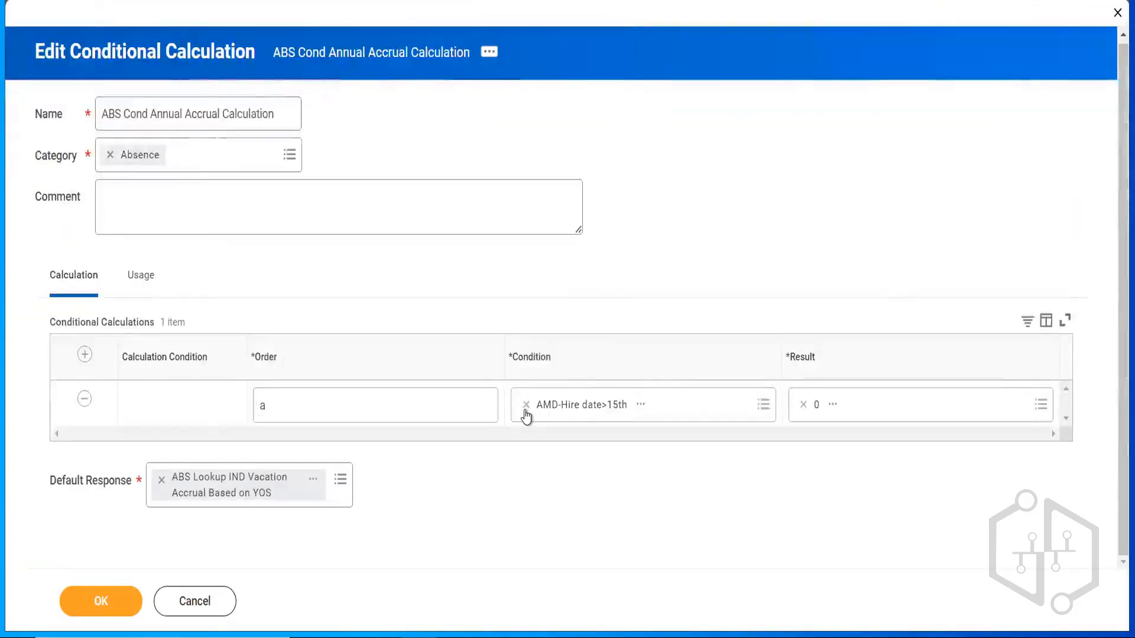
click(525, 406)
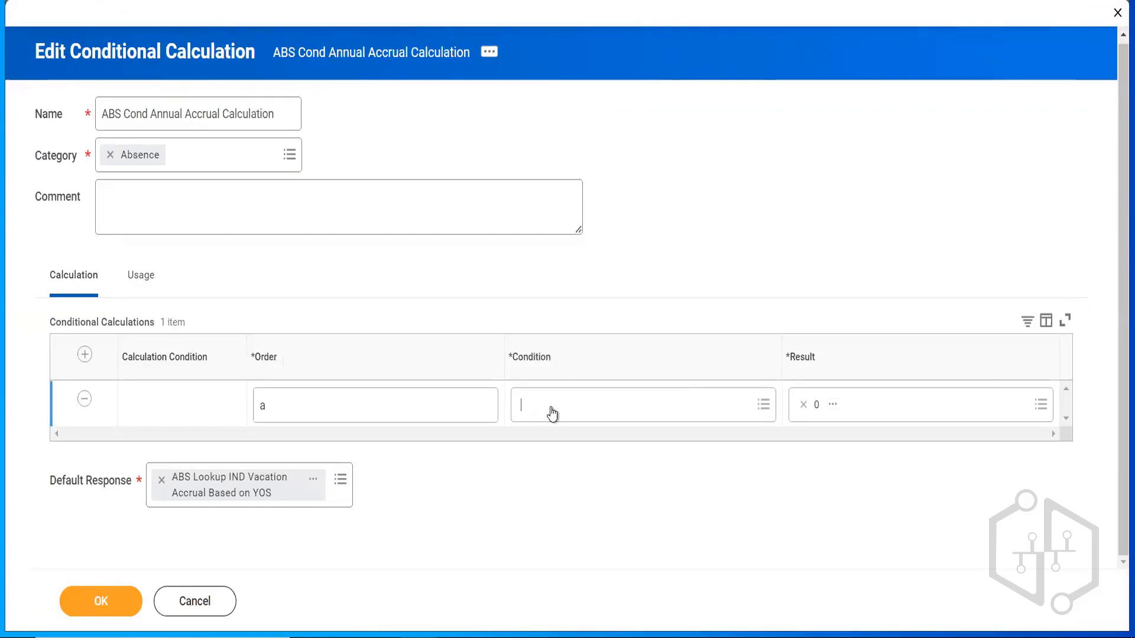
key(ctrl+v)
key(Return)
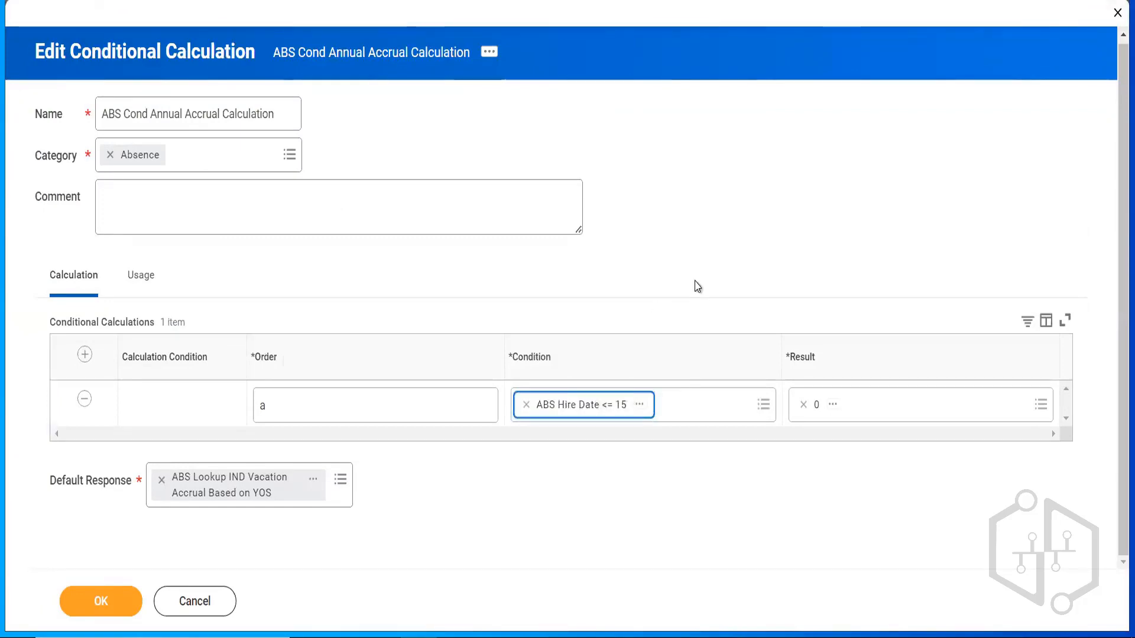
- Set row a's result to ABS Lookup IND Vacation Accrual Based on YOS, copying the name from the default response
click(312, 480)
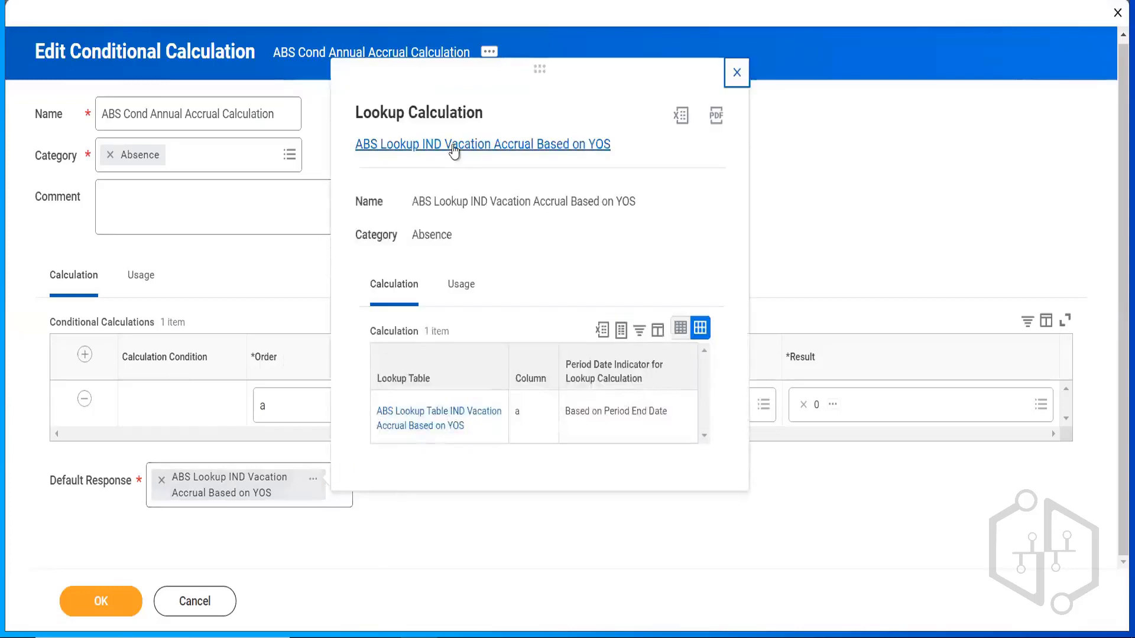
right_click(454, 150)
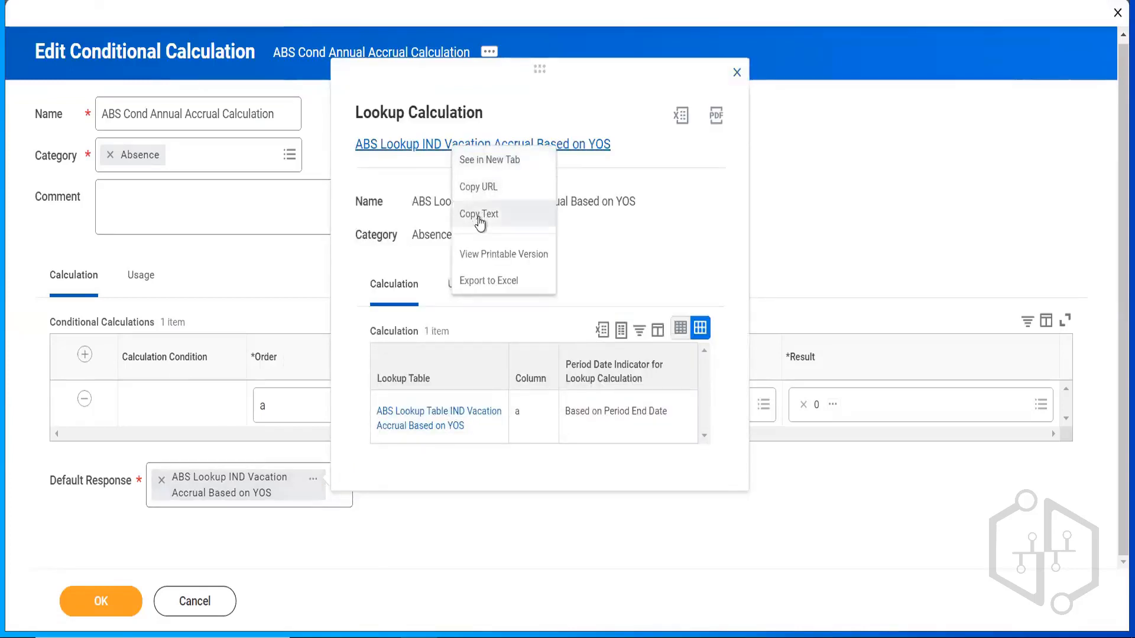
click(481, 214)
click(812, 360)
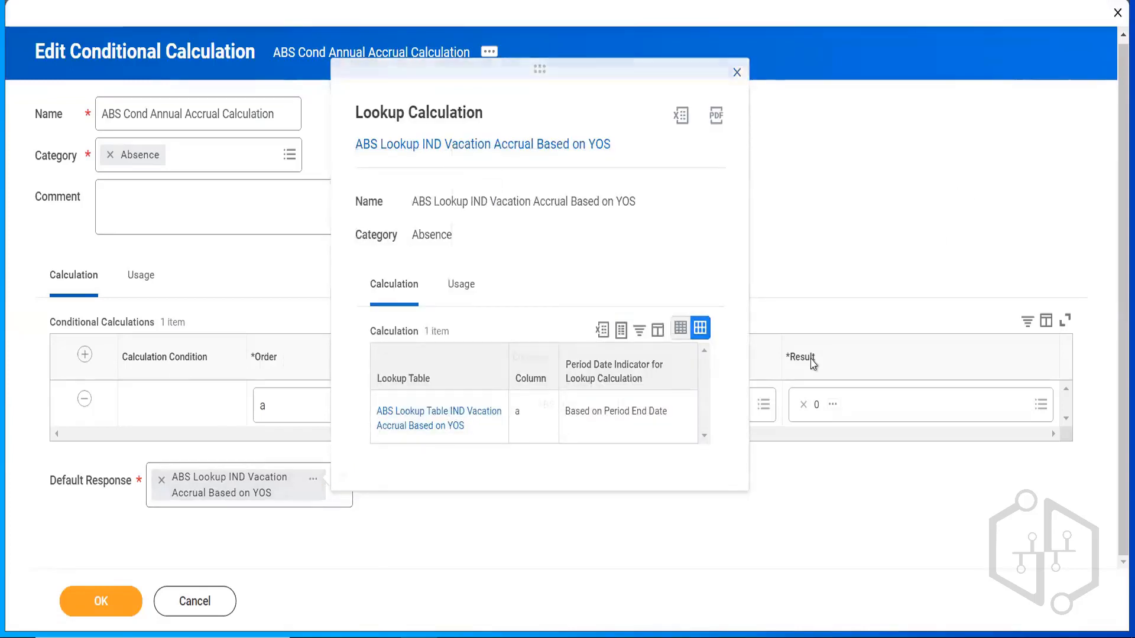
click(808, 413)
key(ctrl+v)
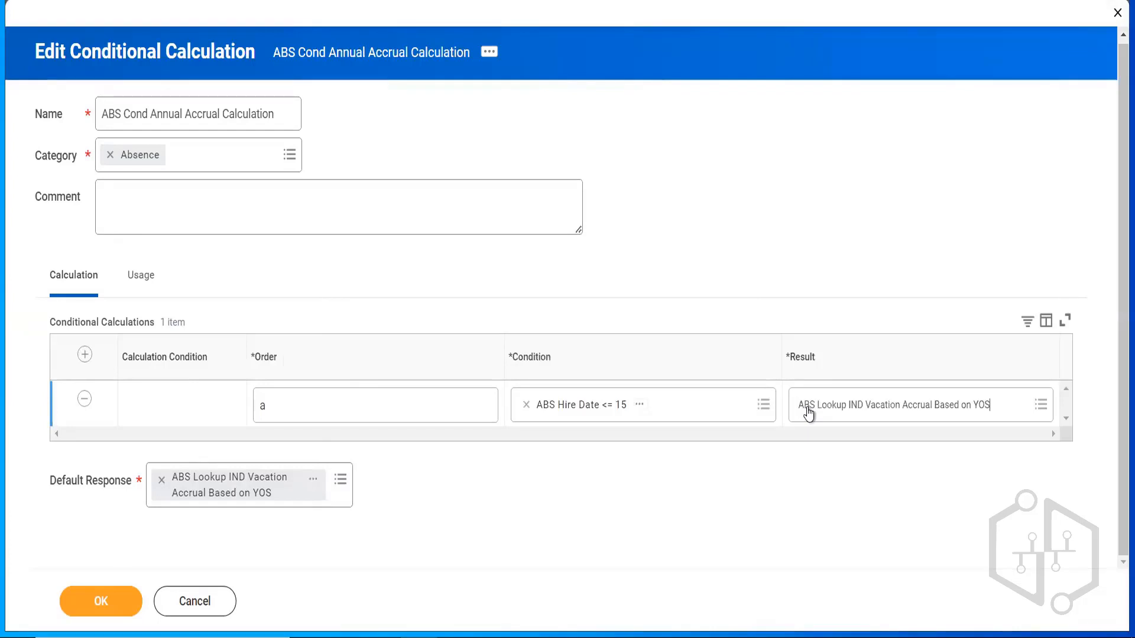
key(Return)
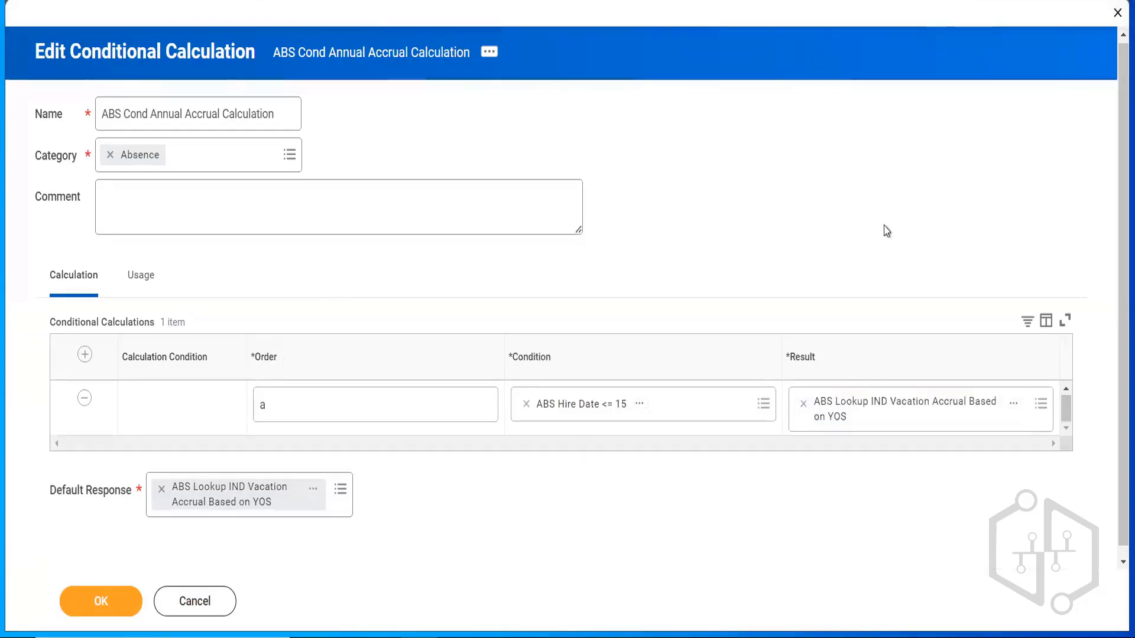
- Replace the default response of ABS Cond Annual Accrual Calculation with 0 and save the conditional calculation
click(159, 492)
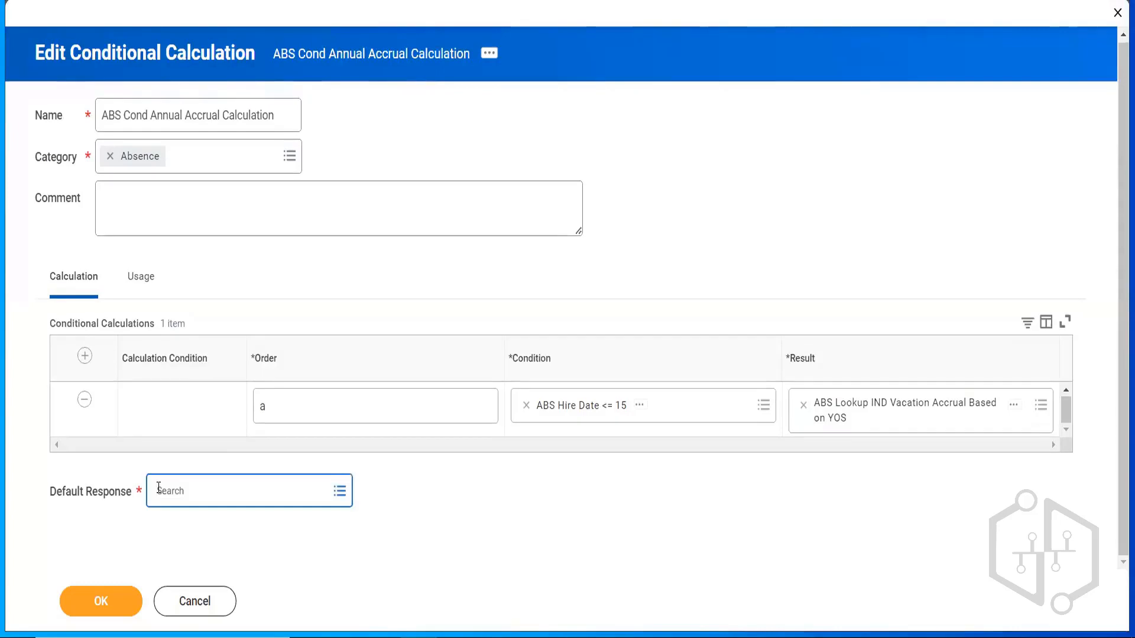
text(0)
key(Return)
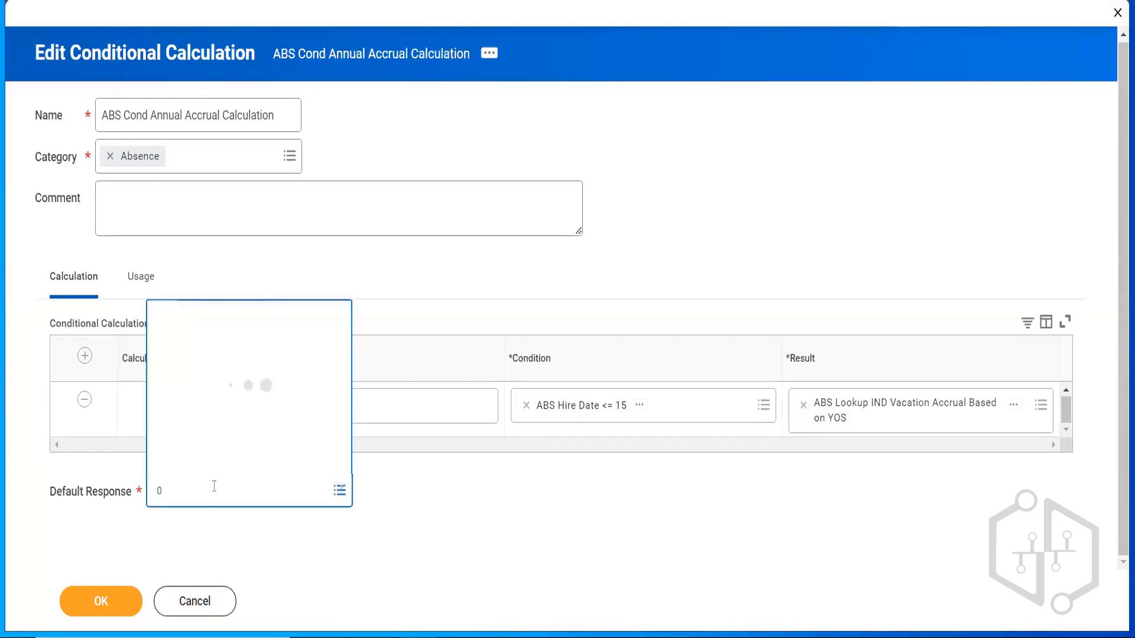
click(213, 147)
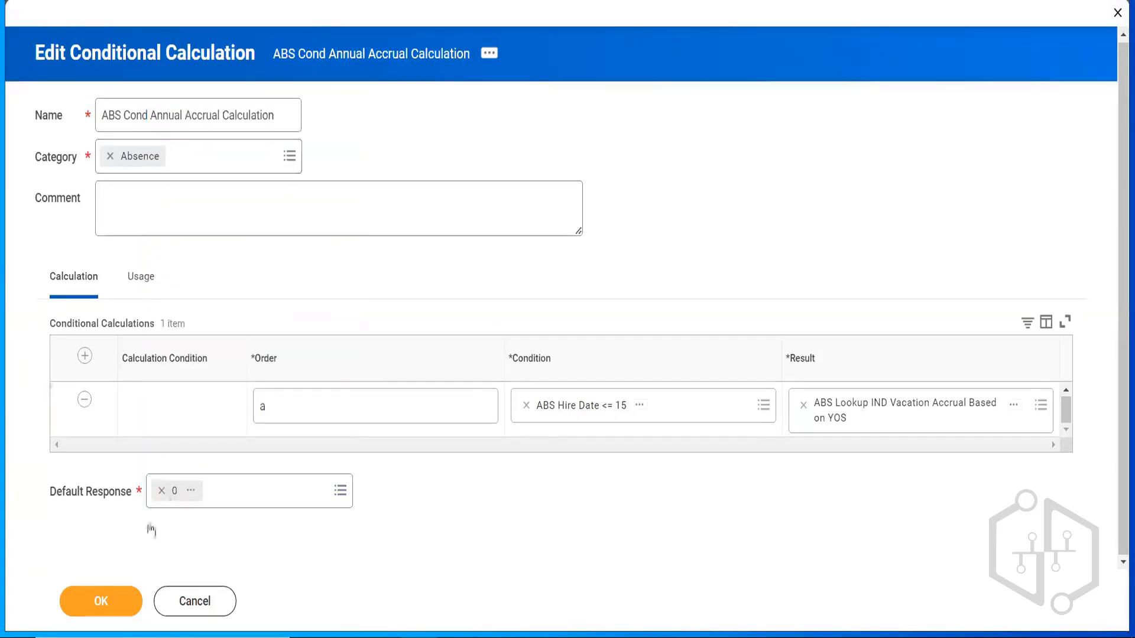
click(97, 602)
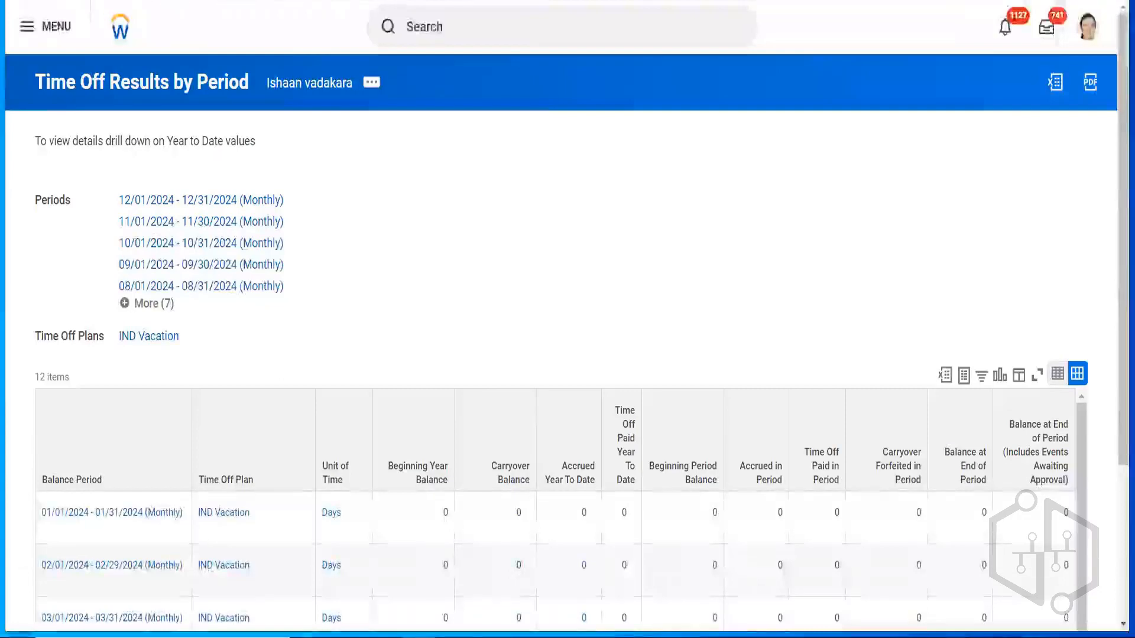
- Refresh the worker's Time Off Results by Period report for the IND Vacation plan and close the finished ABS Hire Date <= 15 creation page
key(F5)
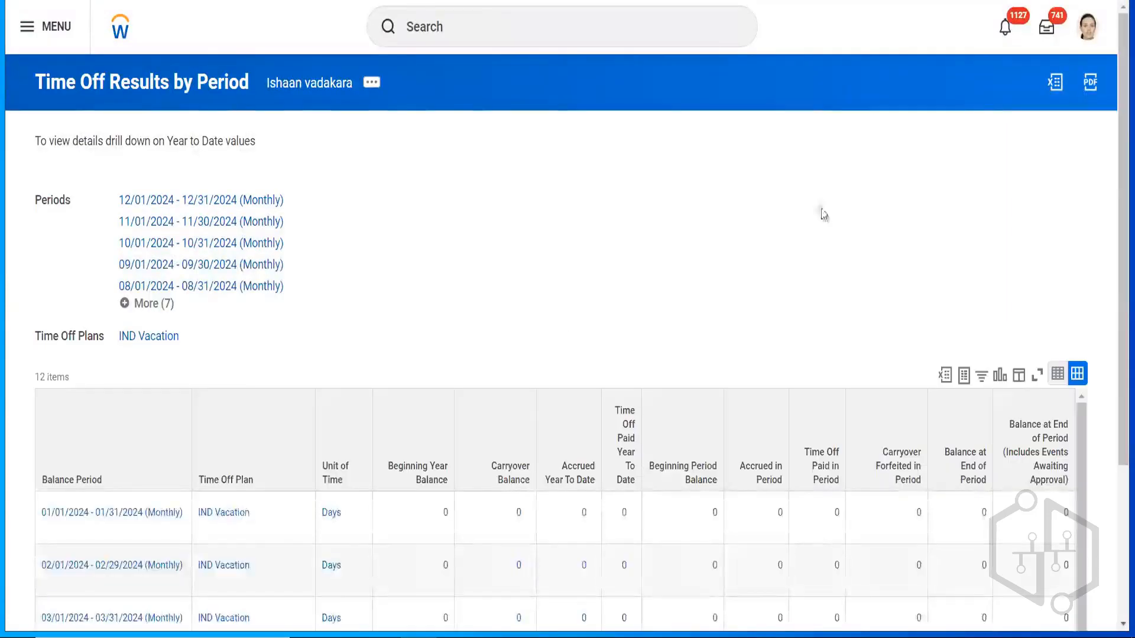
drag(1114, 213, 1122, 171)
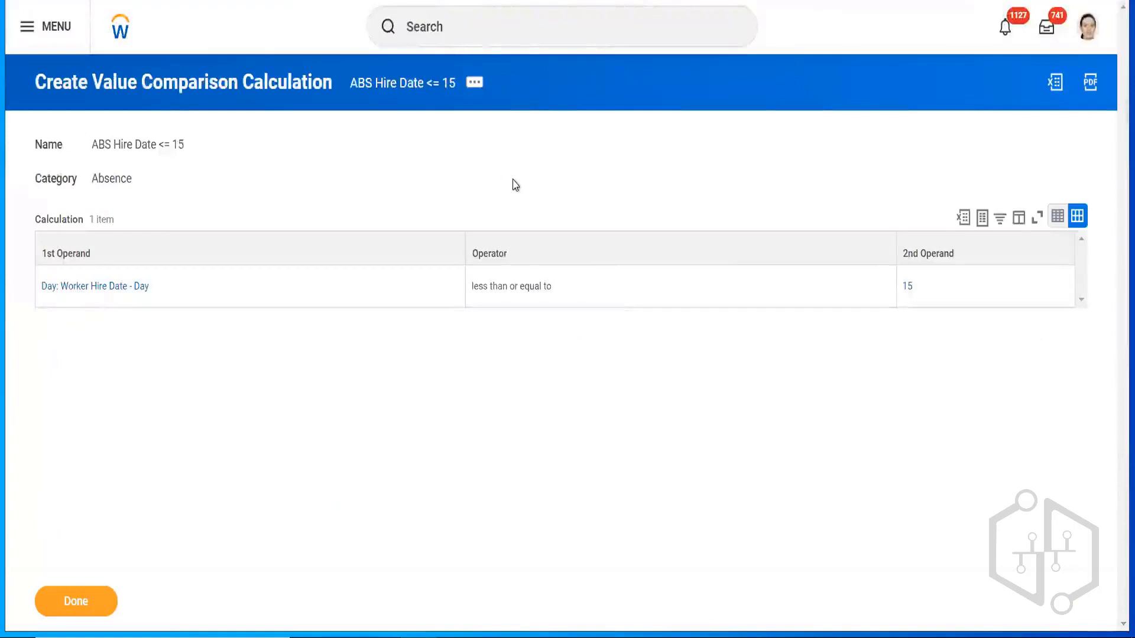
click(62, 607)
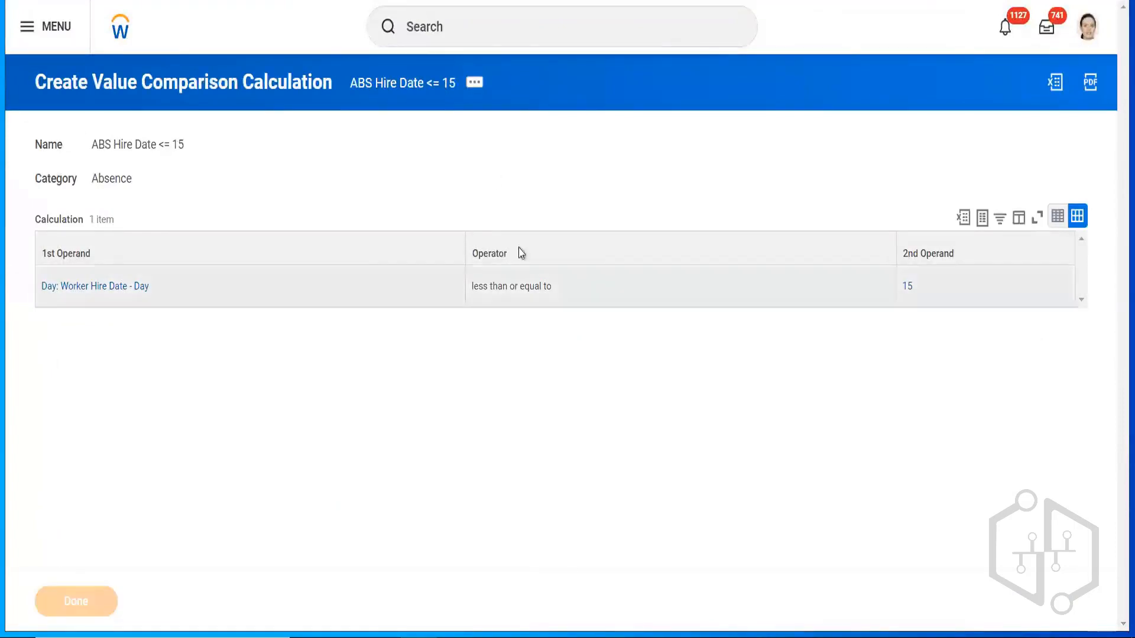
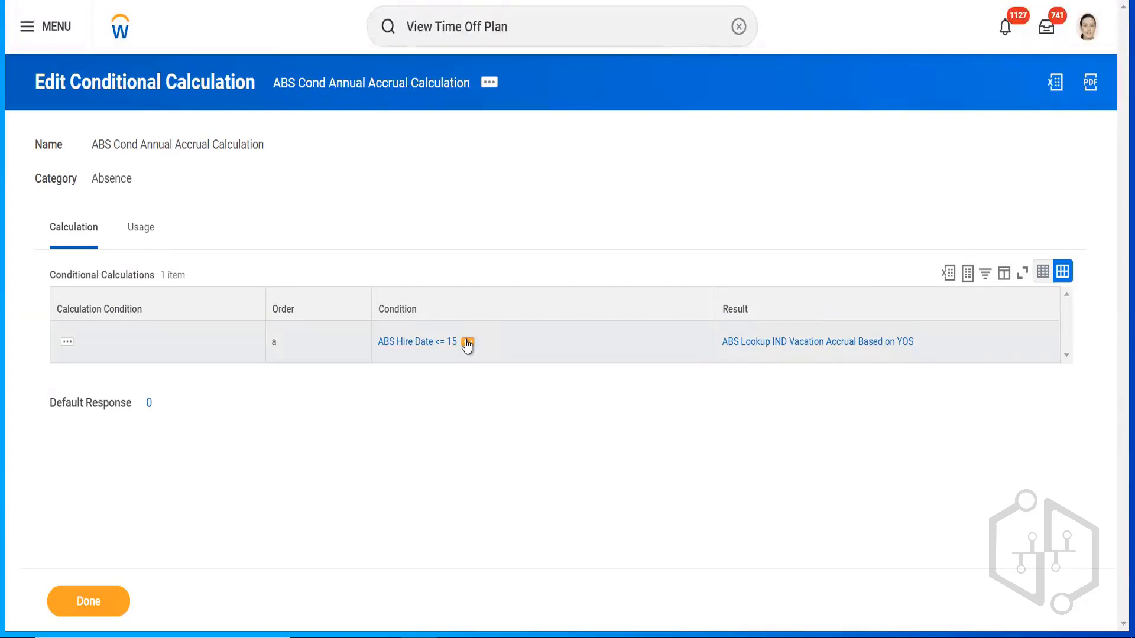
- Reopen ABS Cond Annual Accrual Calculation for editing and open its ABS Hire Date <= 15 condition in a new tab
click(488, 86)
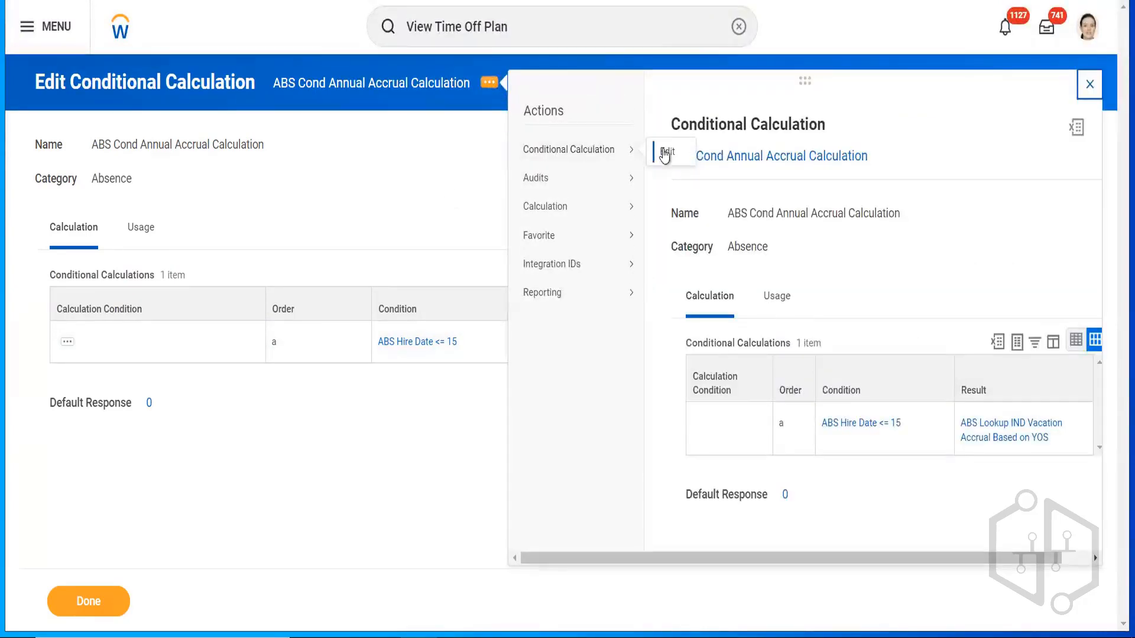
click(661, 152)
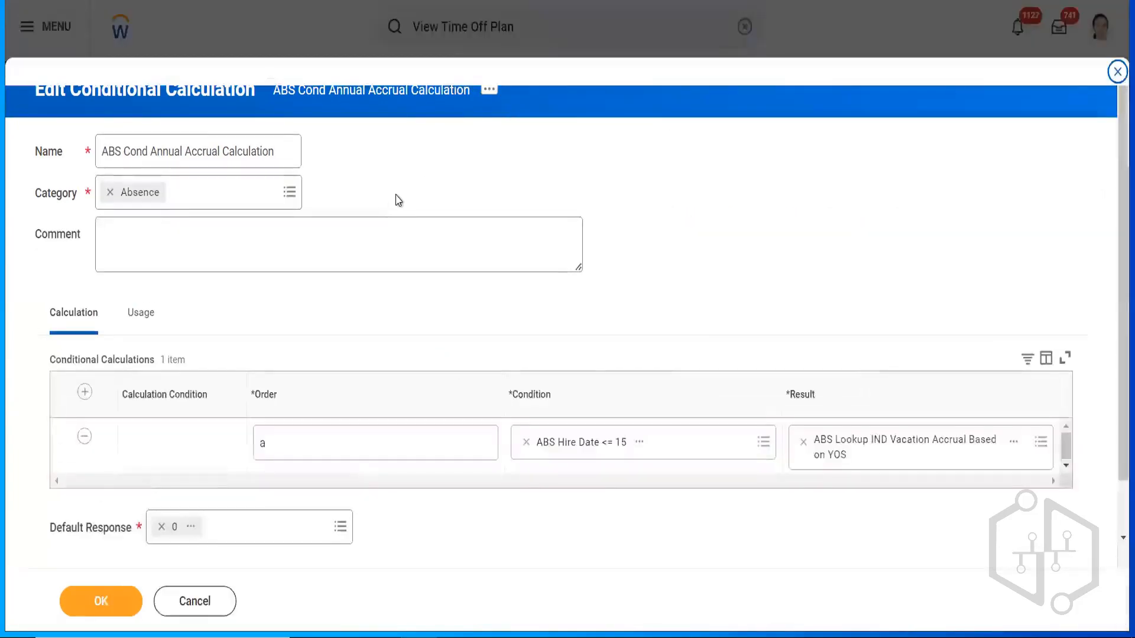
click(641, 443)
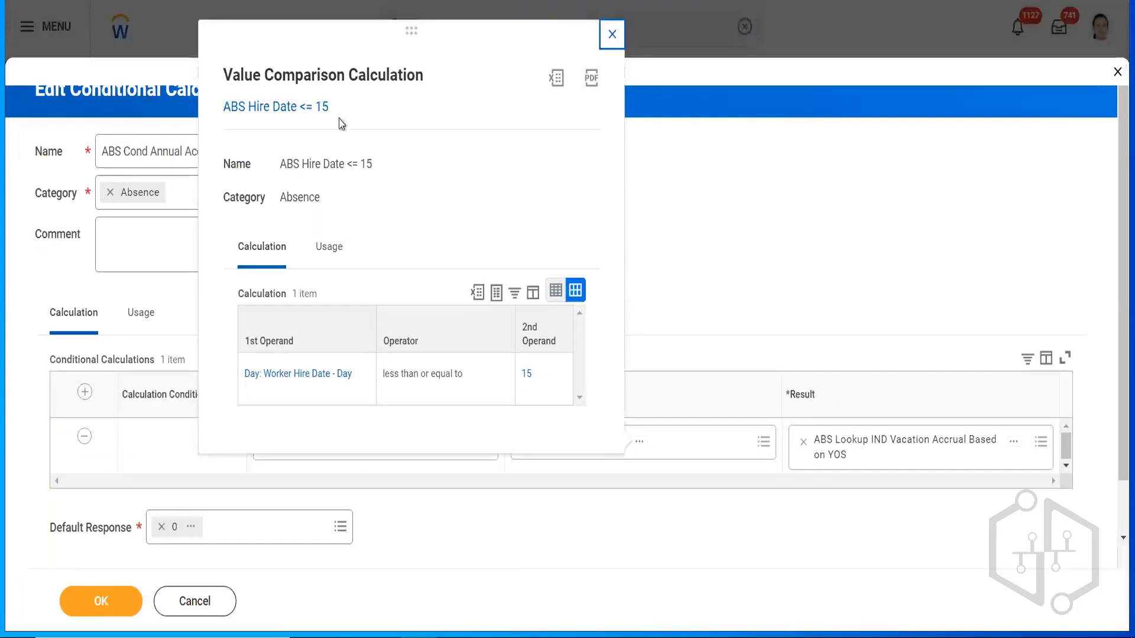
right_click(299, 108)
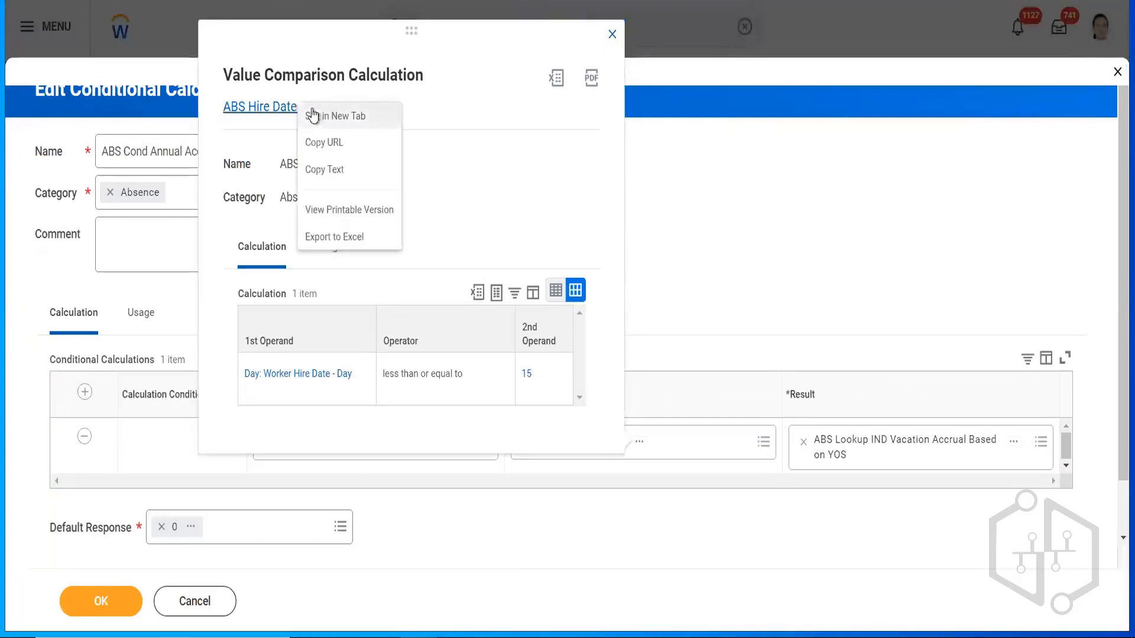
click(334, 171)
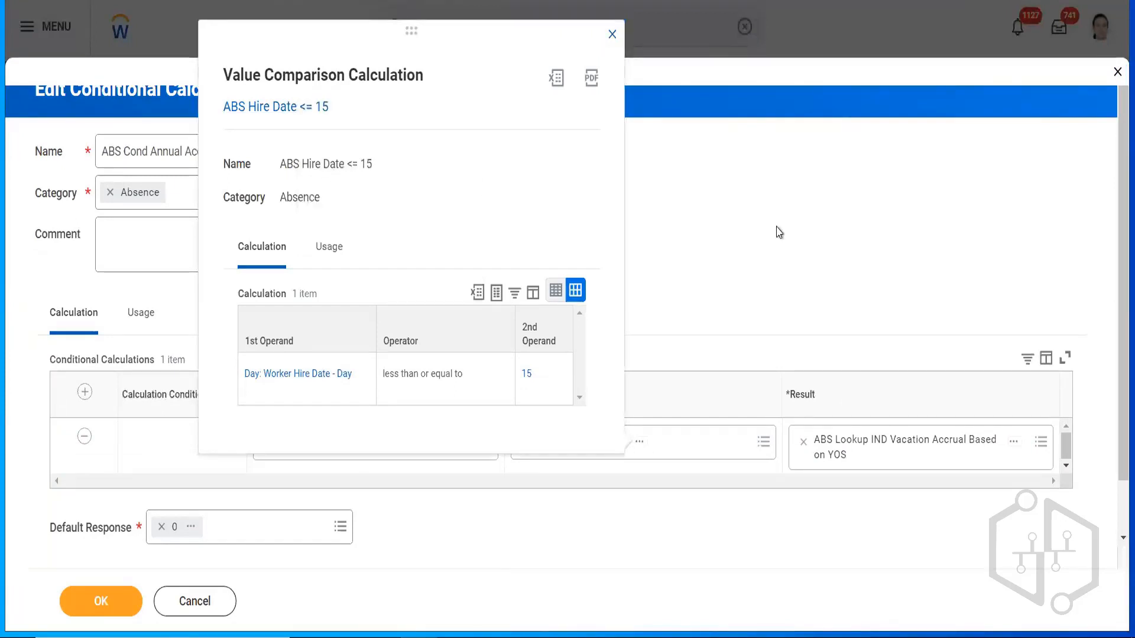
click(774, 230)
click(701, 442)
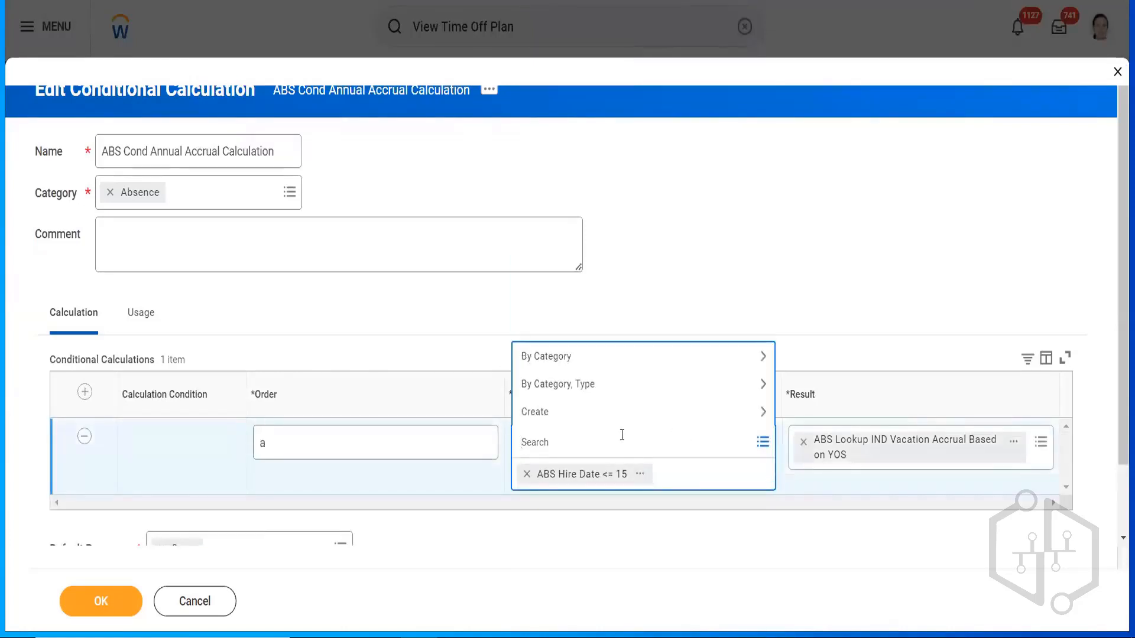
click(640, 477)
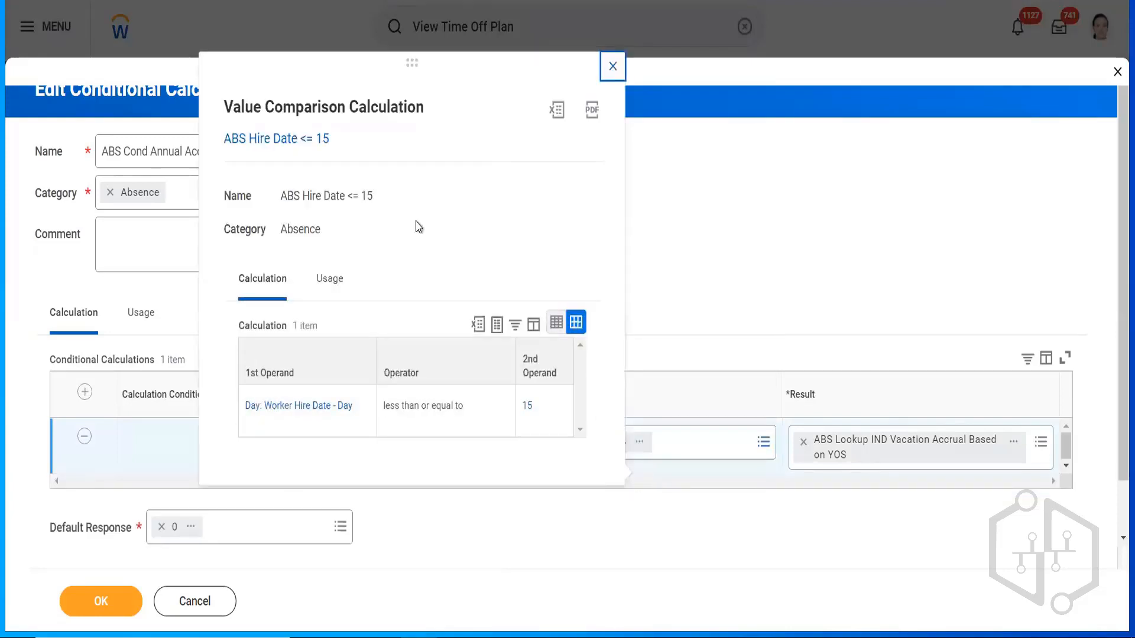
right_click(292, 141)
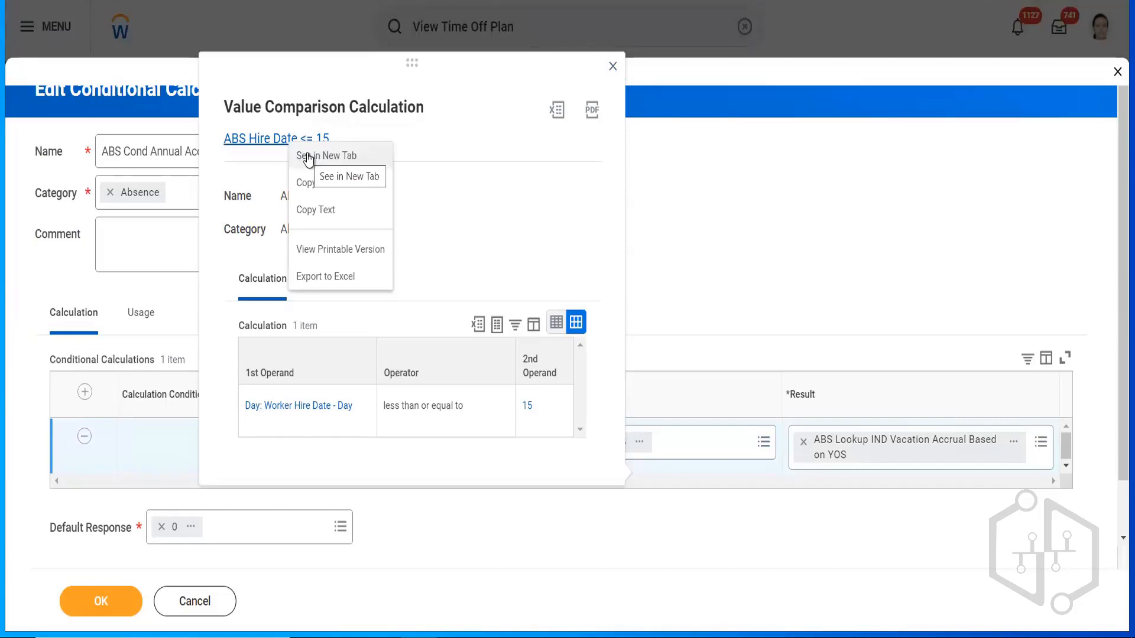
click(307, 156)
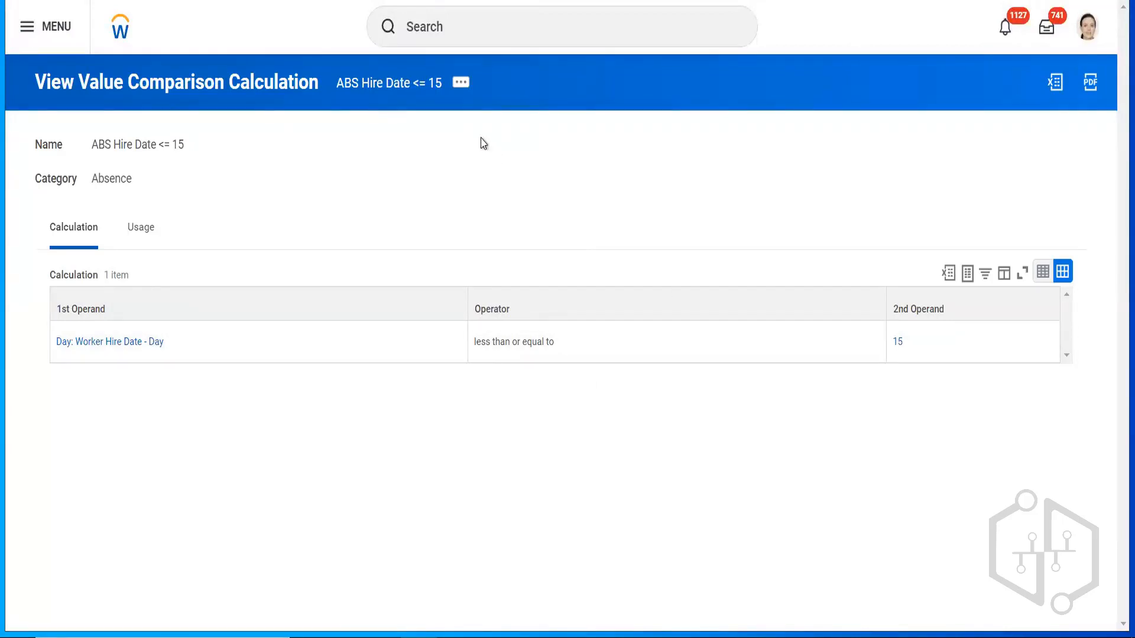
- Open ABS Hire Date <= 15 for editing and review the definition of its first operand, Day: Worker Hire Date - Day
click(460, 88)
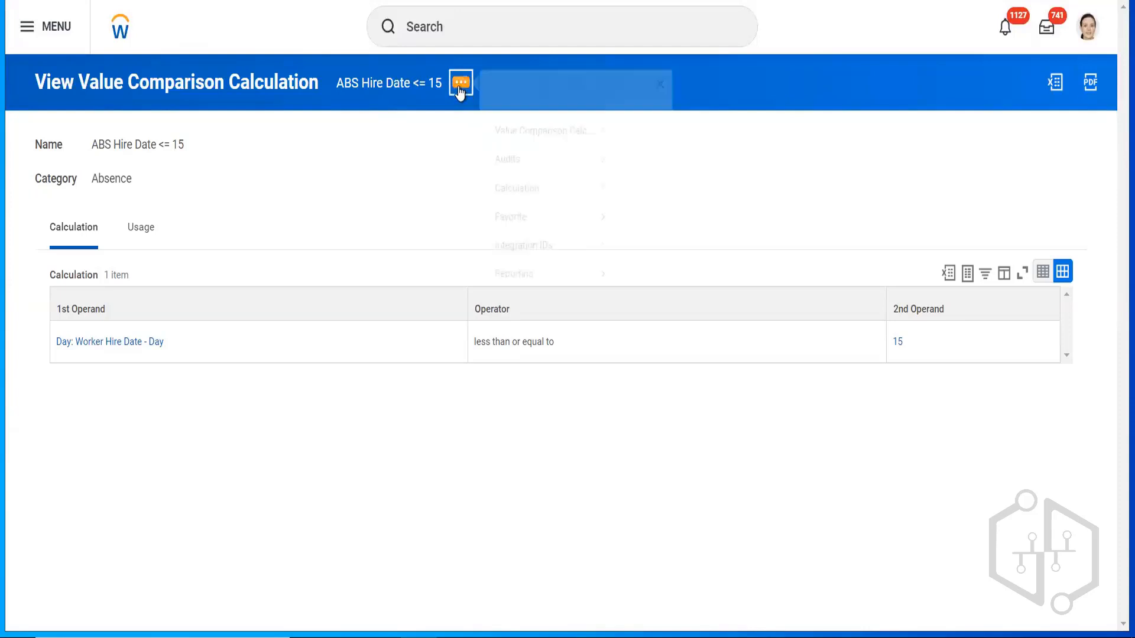
mouse_move(555, 158)
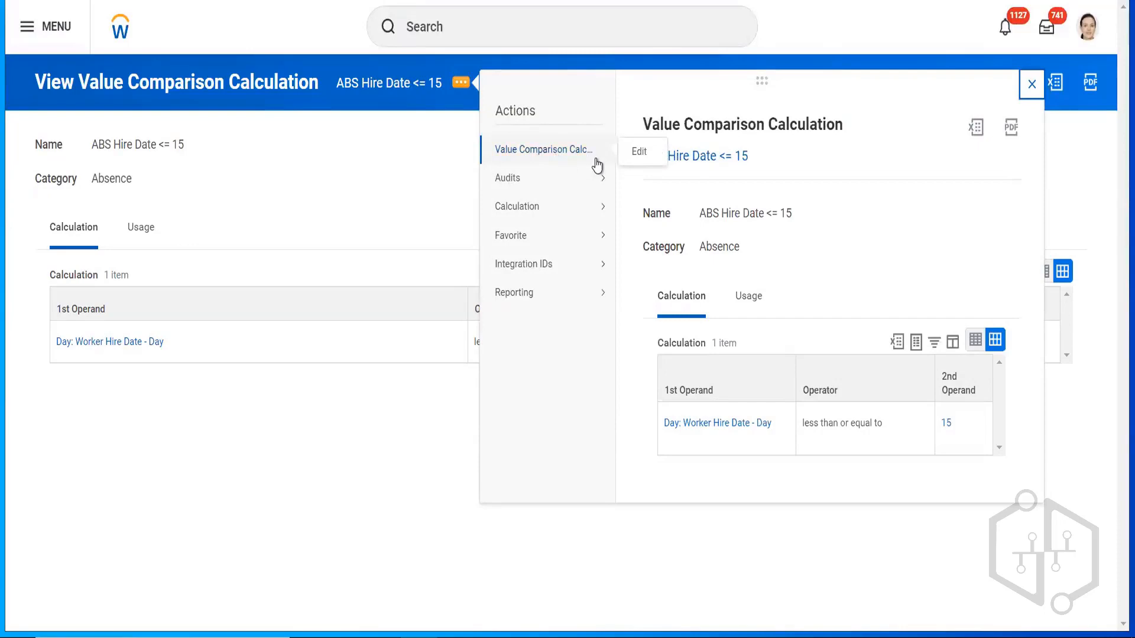
click(637, 157)
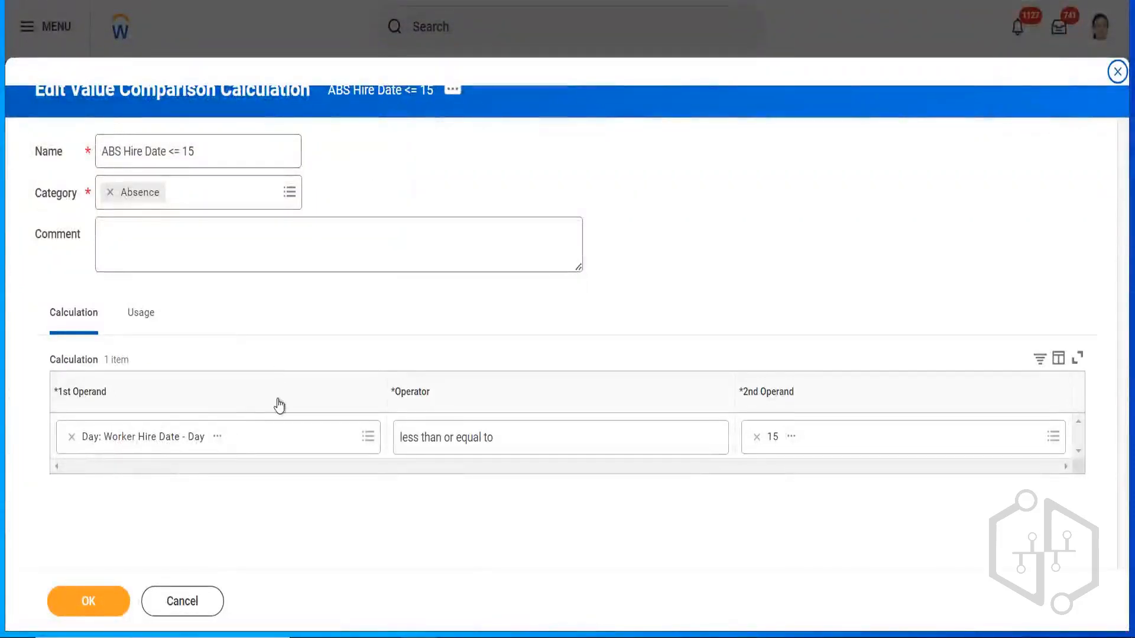
click(218, 437)
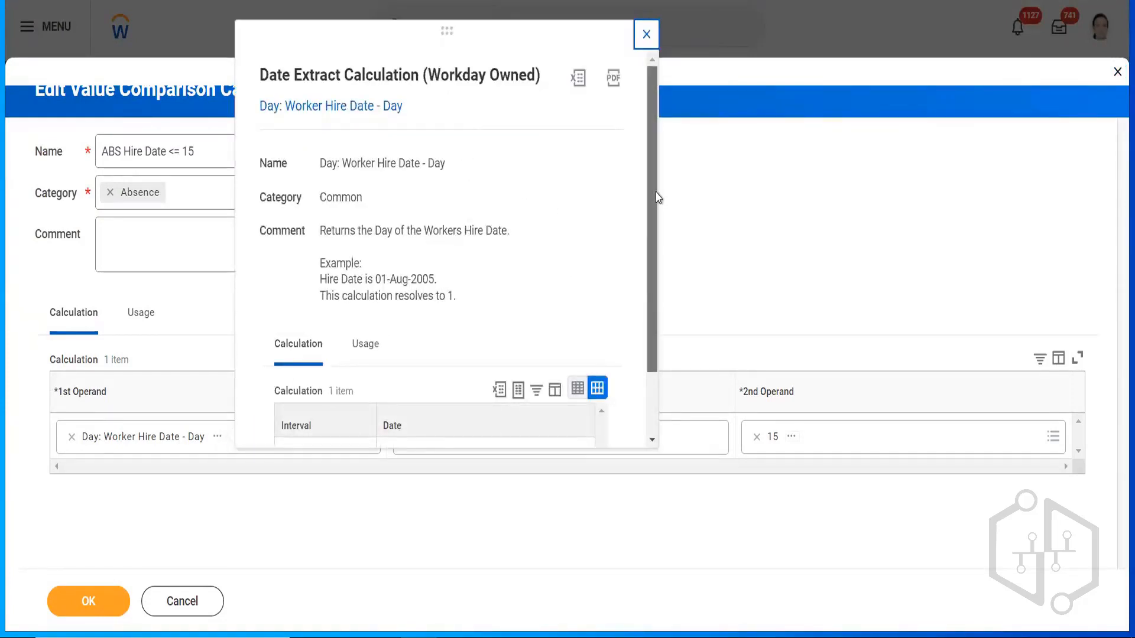
scroll(649, 319, down, 2)
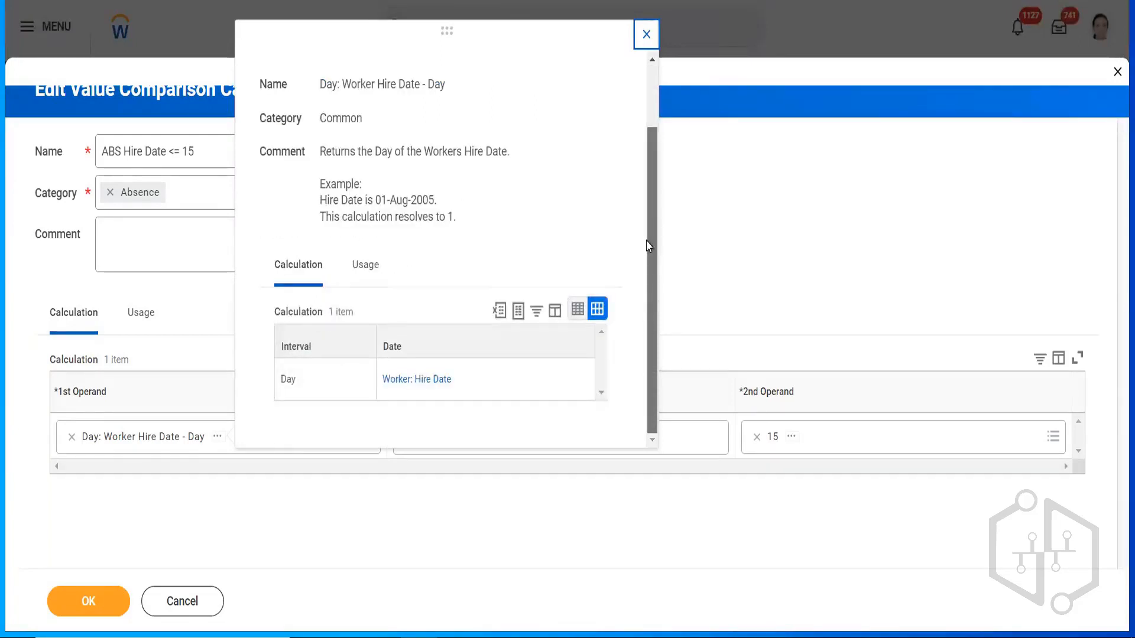
scroll(648, 245, up, 2)
click(753, 213)
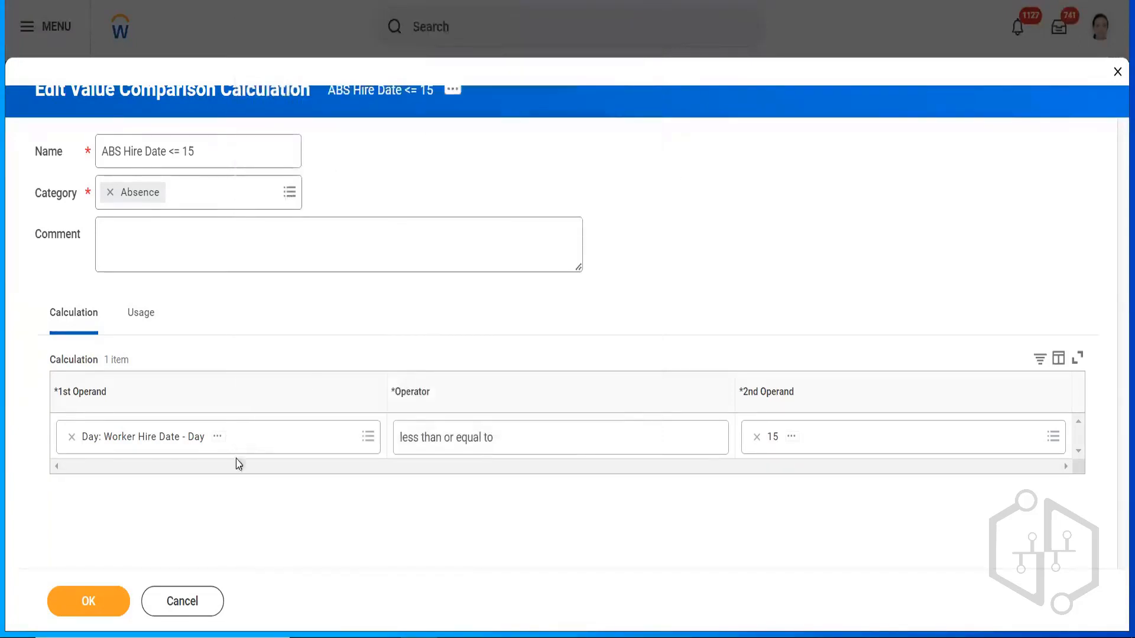
- Start creating a date extract calculation from the first operand of ABS Hire Date <= 15
click(263, 445)
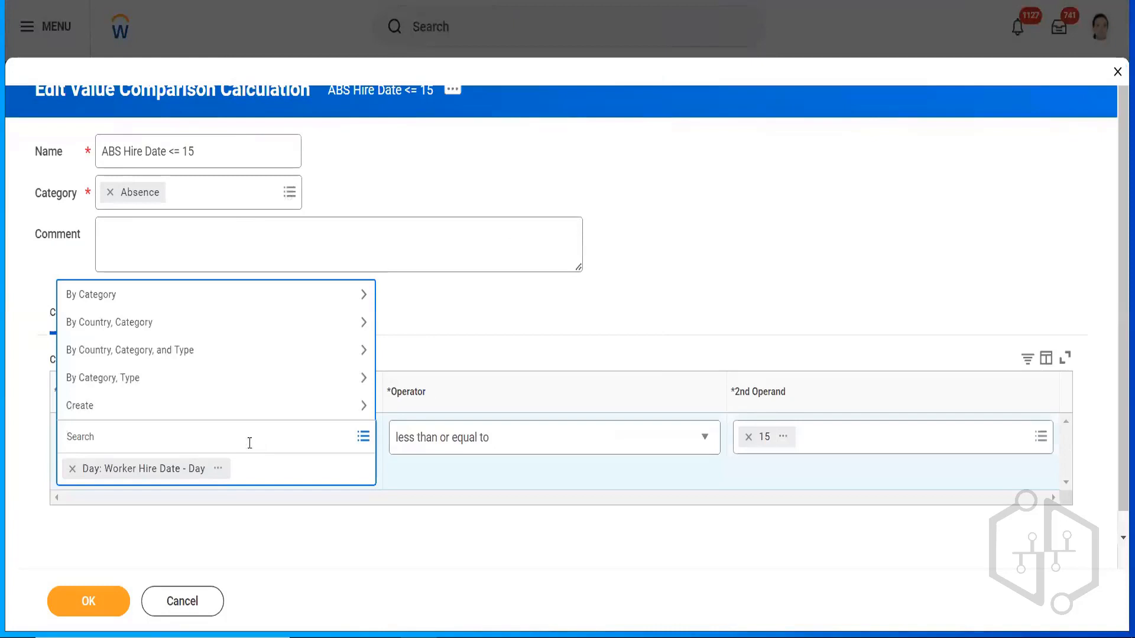
click(270, 407)
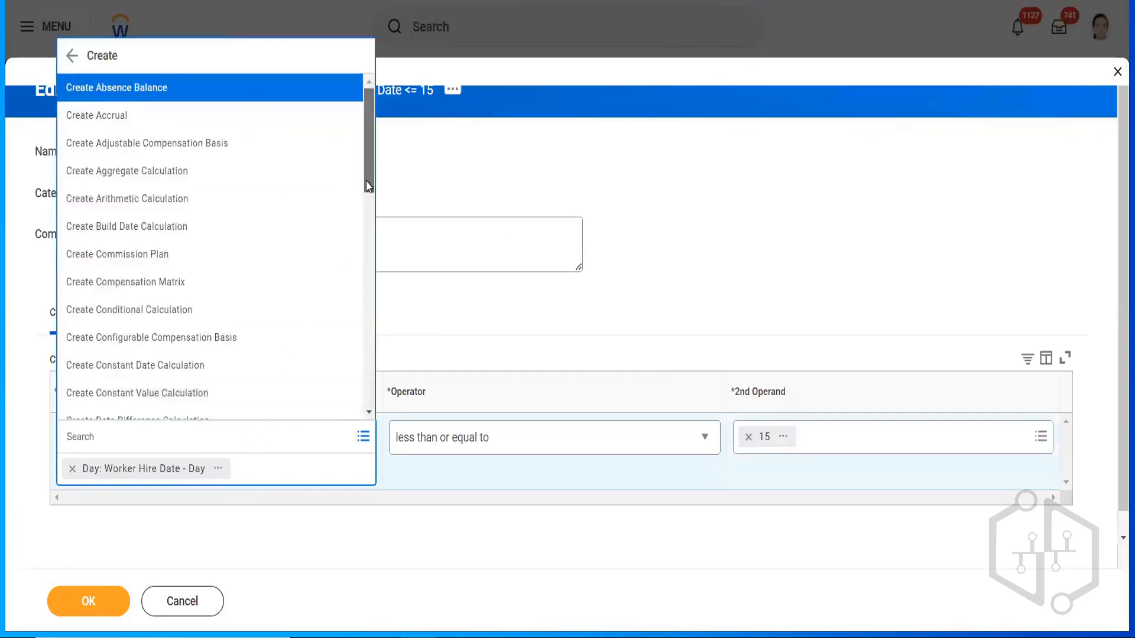
drag(369, 186, 366, 255)
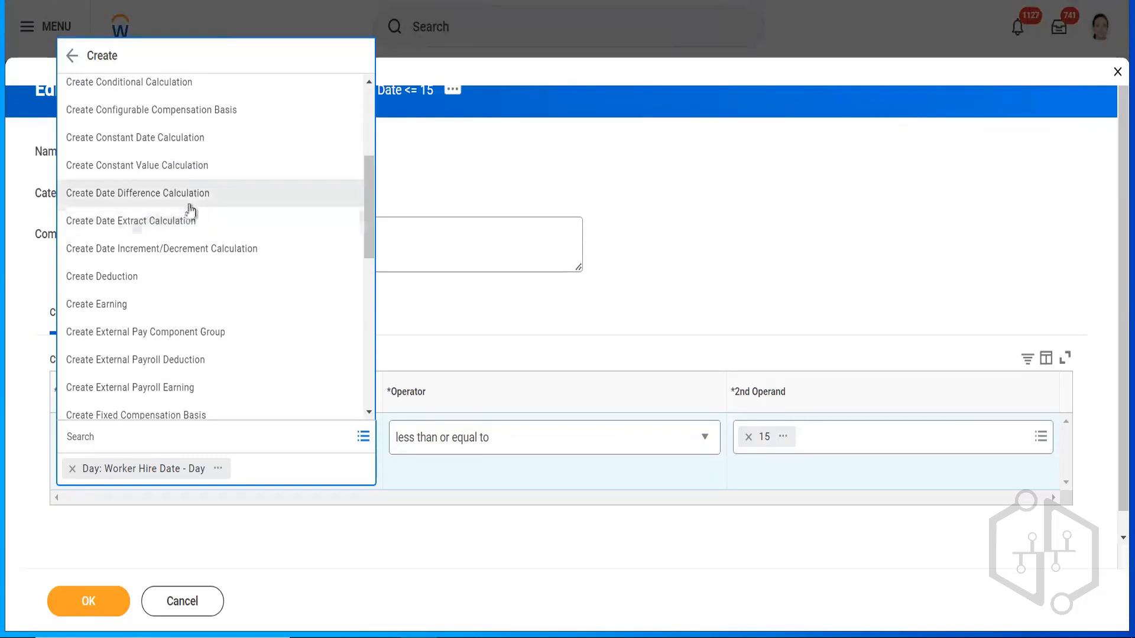
click(188, 223)
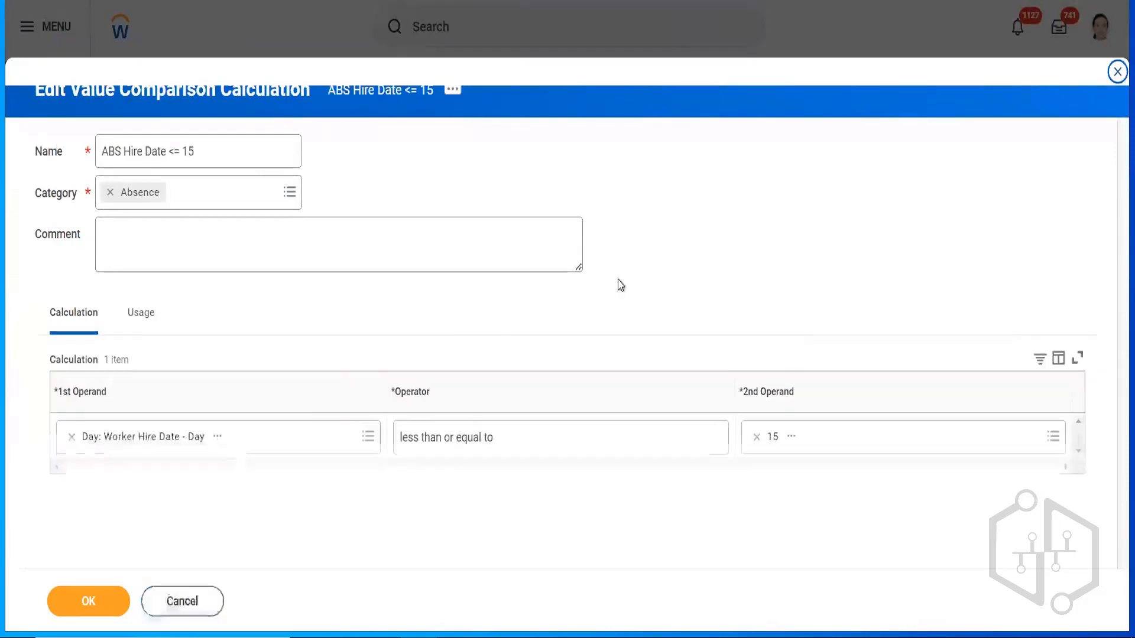
- Review the first operand's date extract details and the calculation types available for creation, and save ABS Hire Date <= 15
click(308, 441)
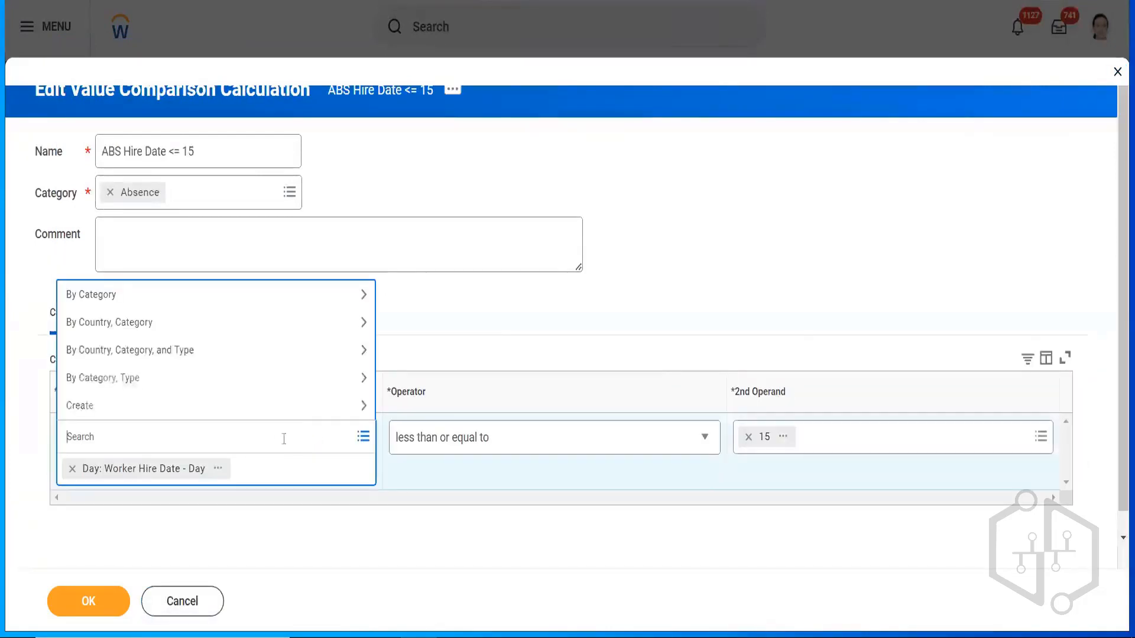
click(213, 470)
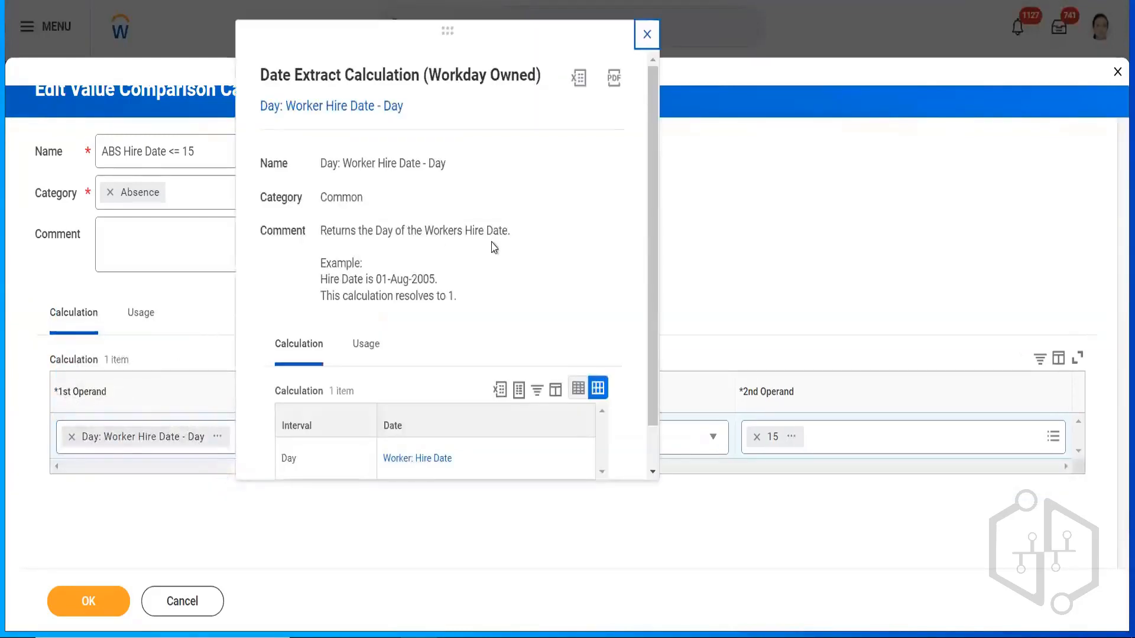
click(646, 34)
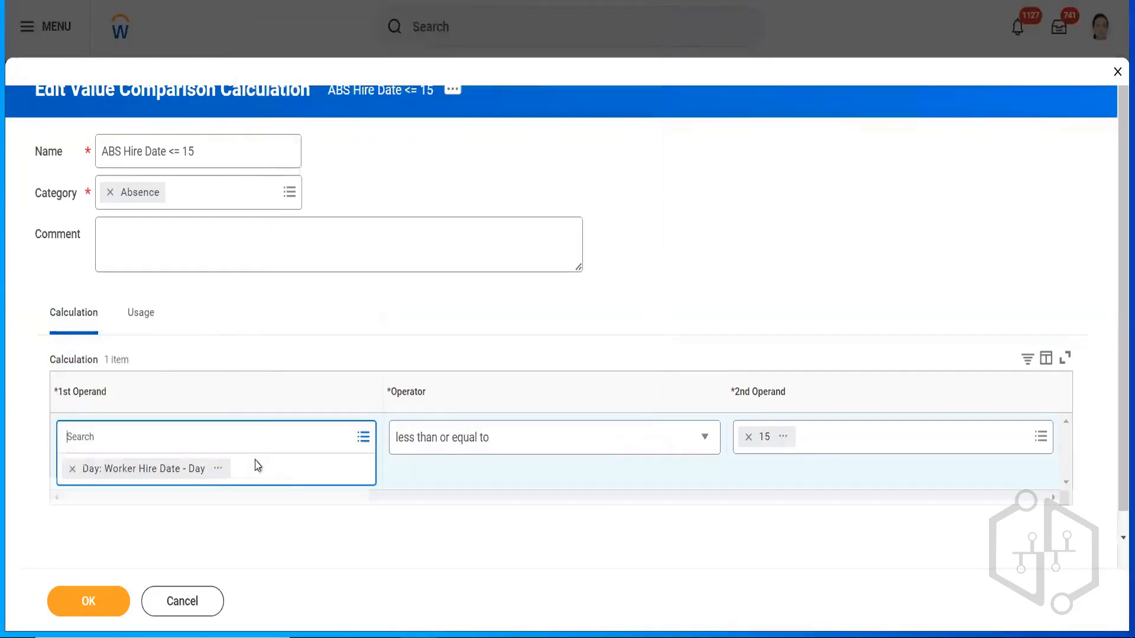
click(300, 439)
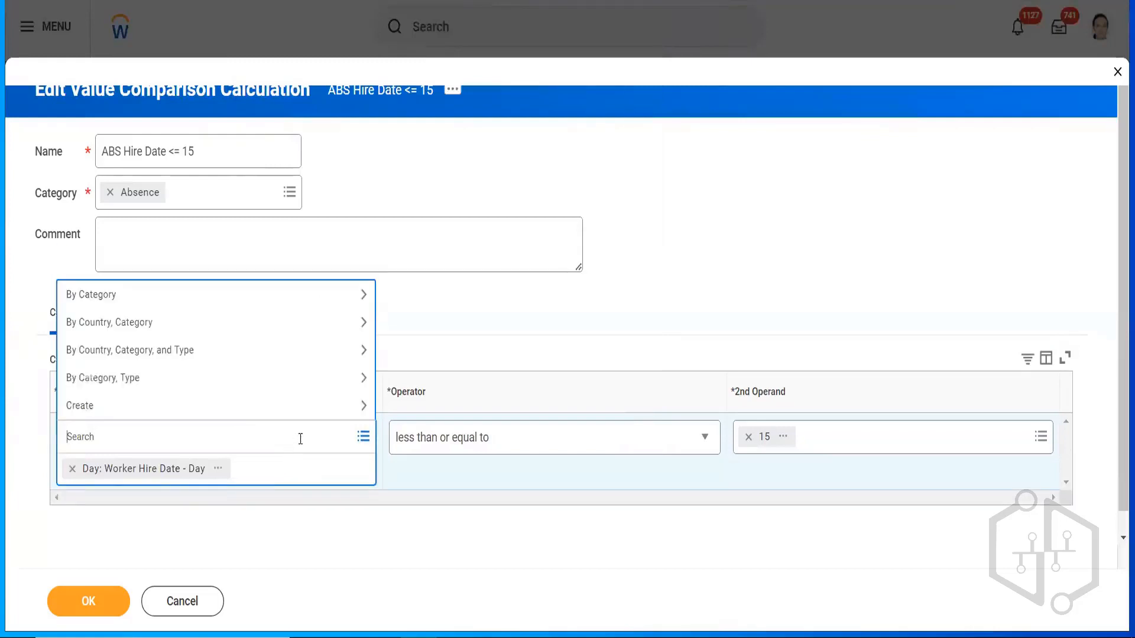
click(203, 413)
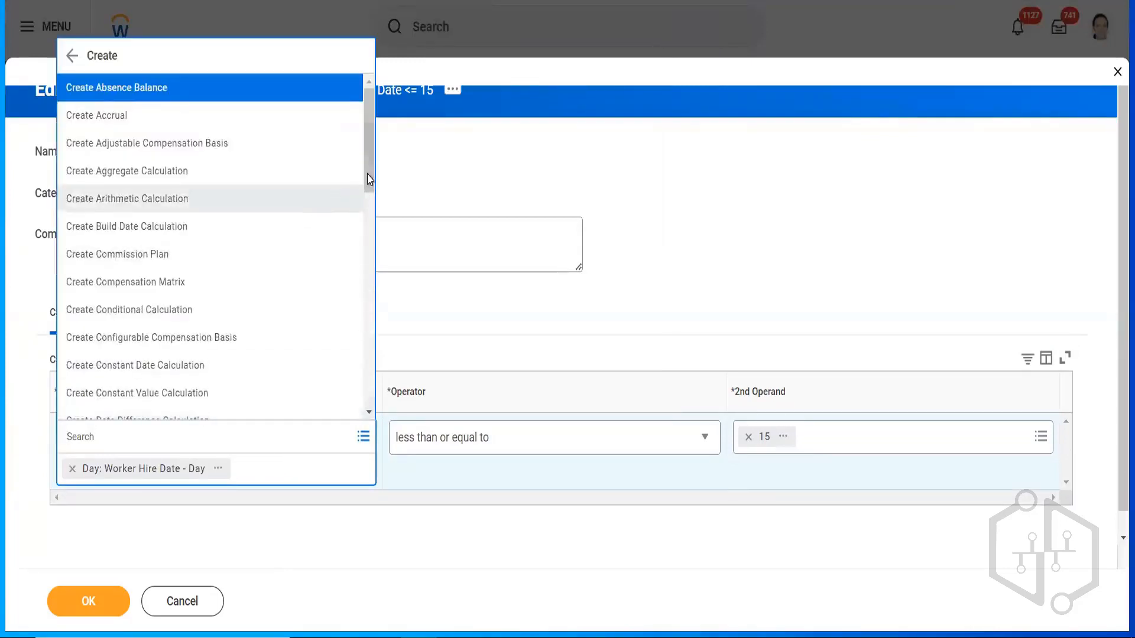
mouse_move(369, 160)
mouse_down()
mouse_move(370, 169)
mouse_move(369, 158)
mouse_up()
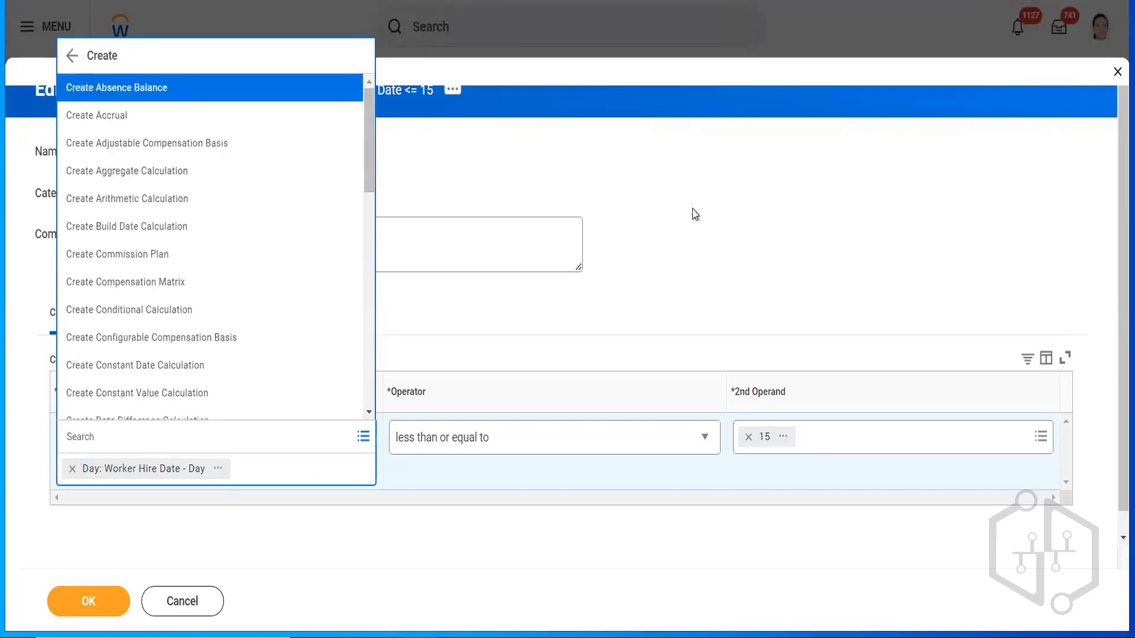
click(695, 214)
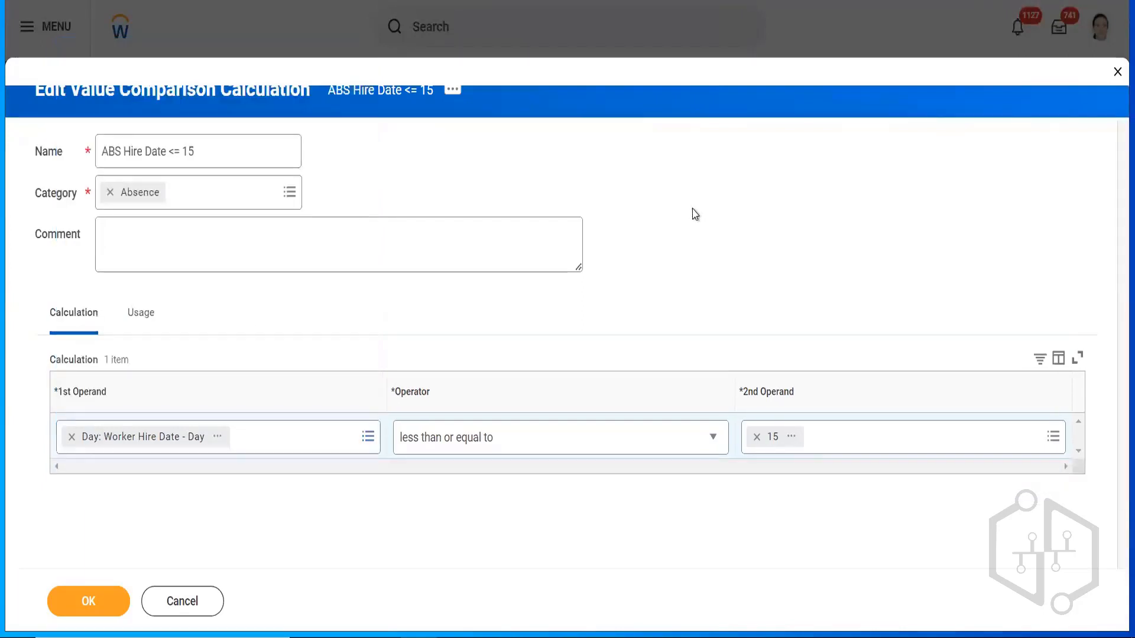
click(61, 605)
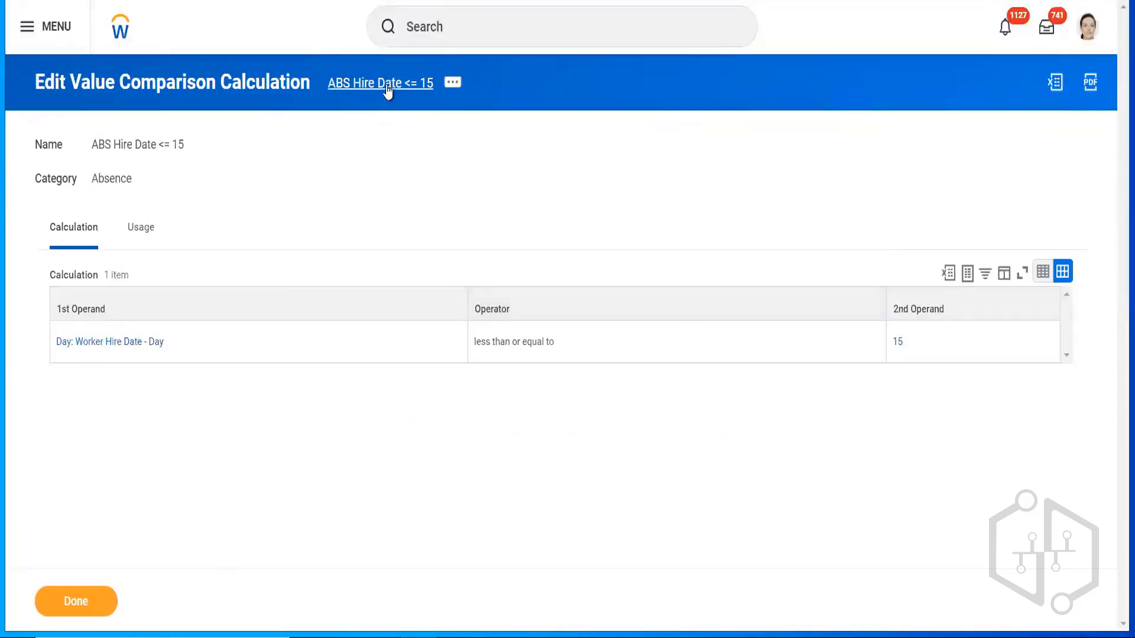
- Copy the name ABS Hire Date <= 15 and start creating a logic calculation as the condition of ABS Cond Annual Accrual Calculation
right_click(383, 89)
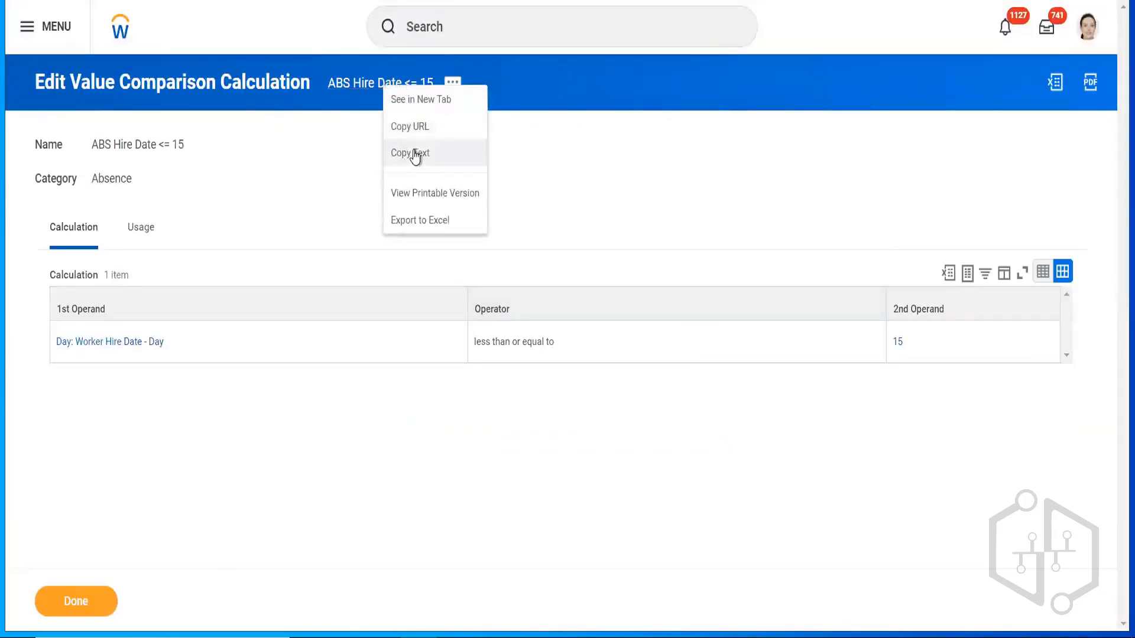
click(486, 152)
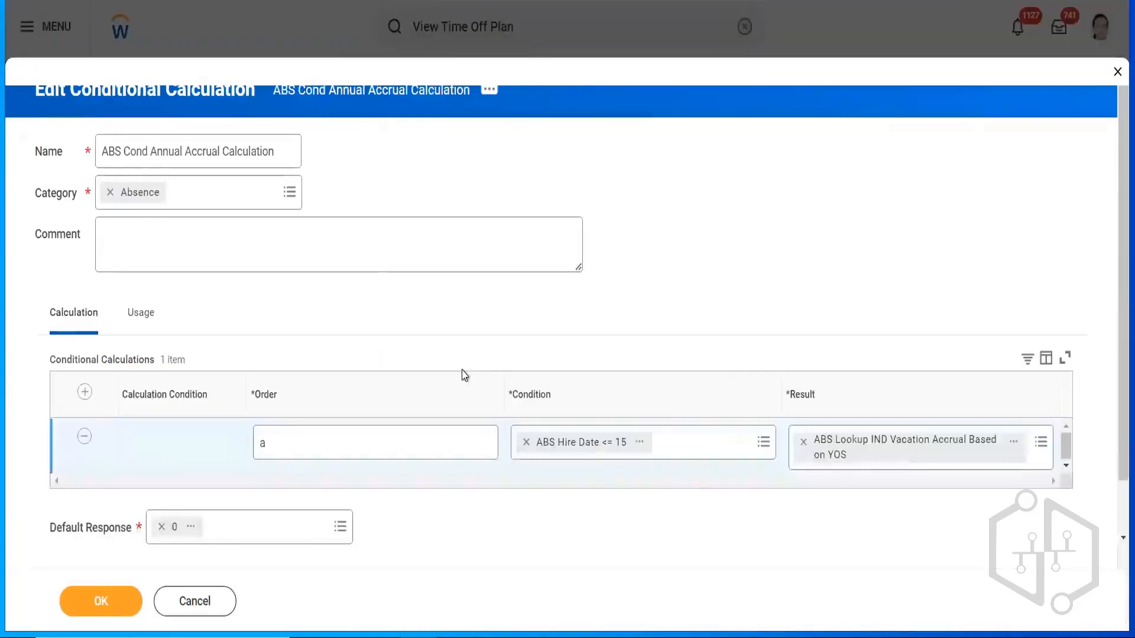
click(740, 449)
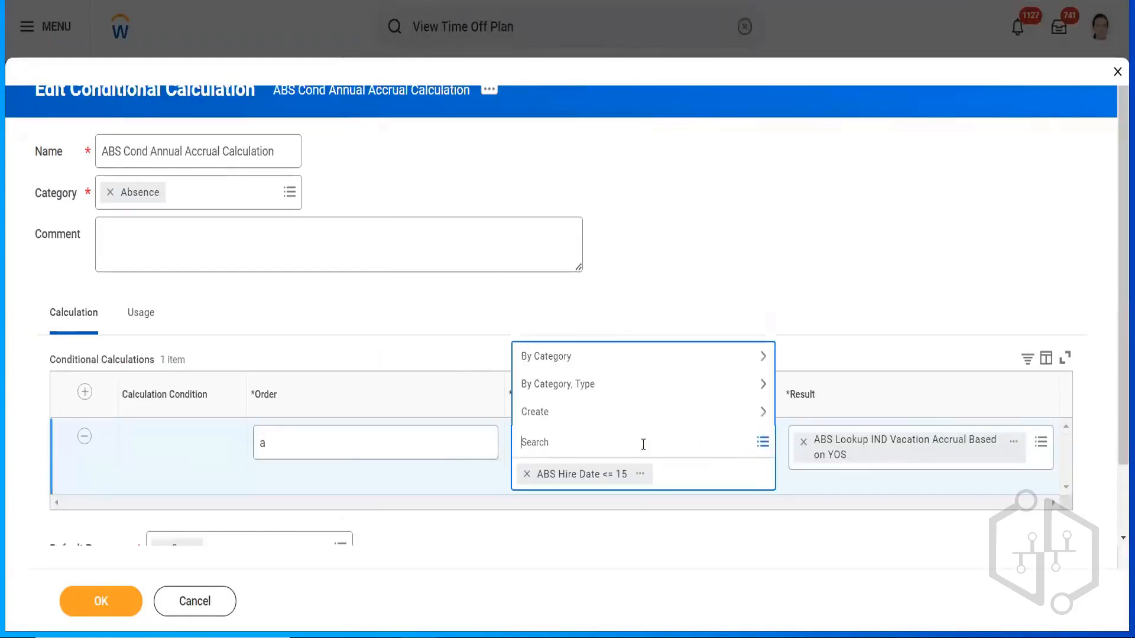
click(576, 414)
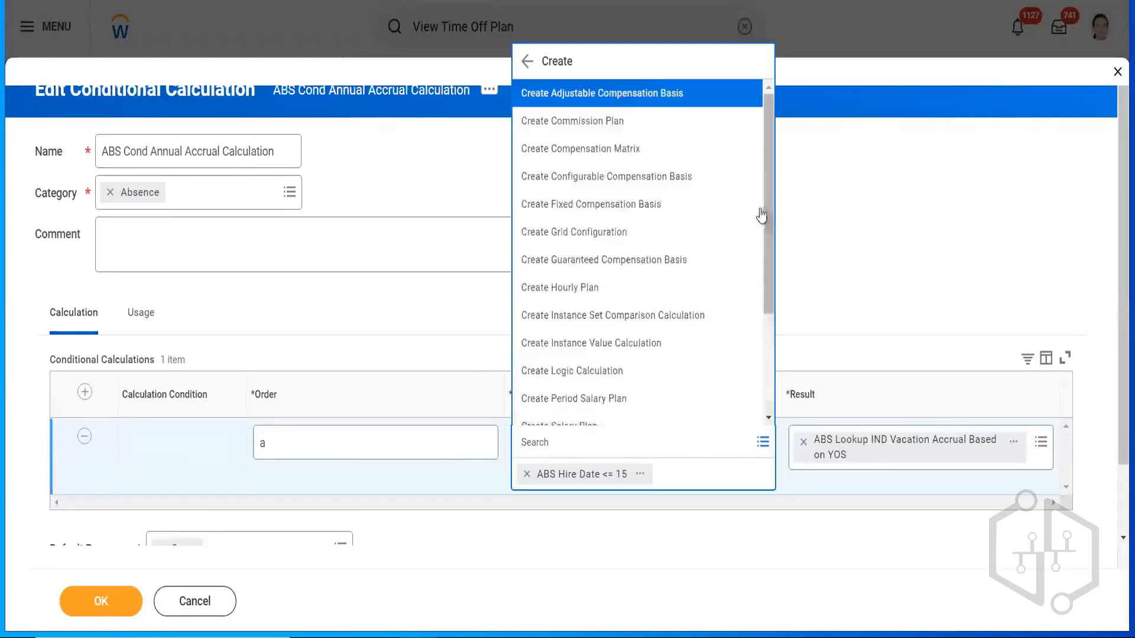
click(578, 373)
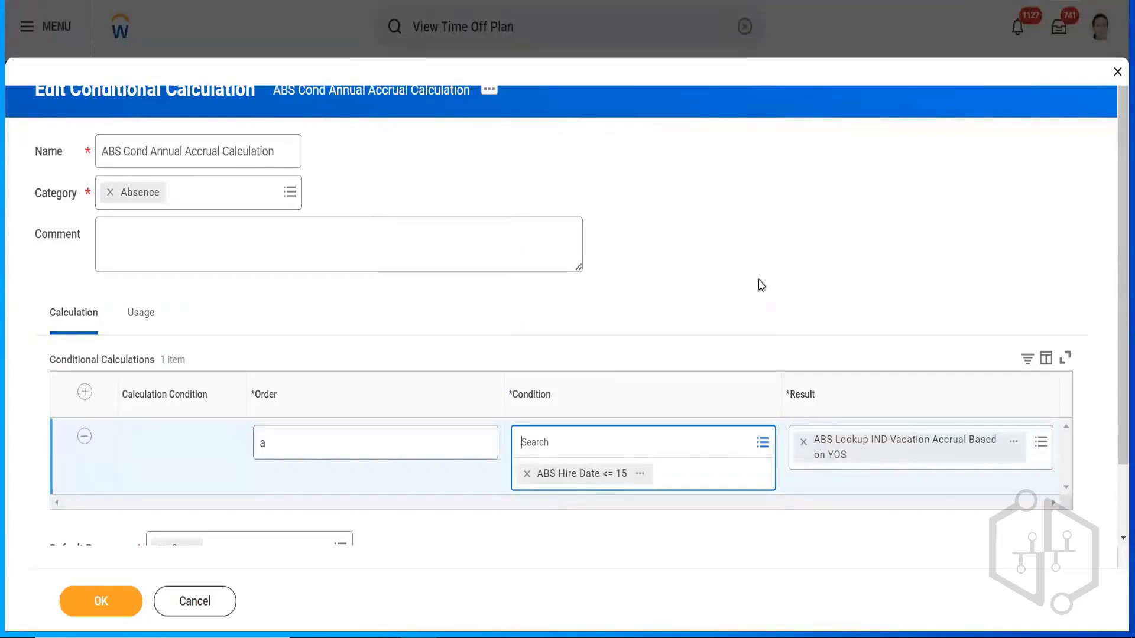
- Set the logic calculation's operator to AND and its first operand to ABS Hire Date <= 15
click(254, 404)
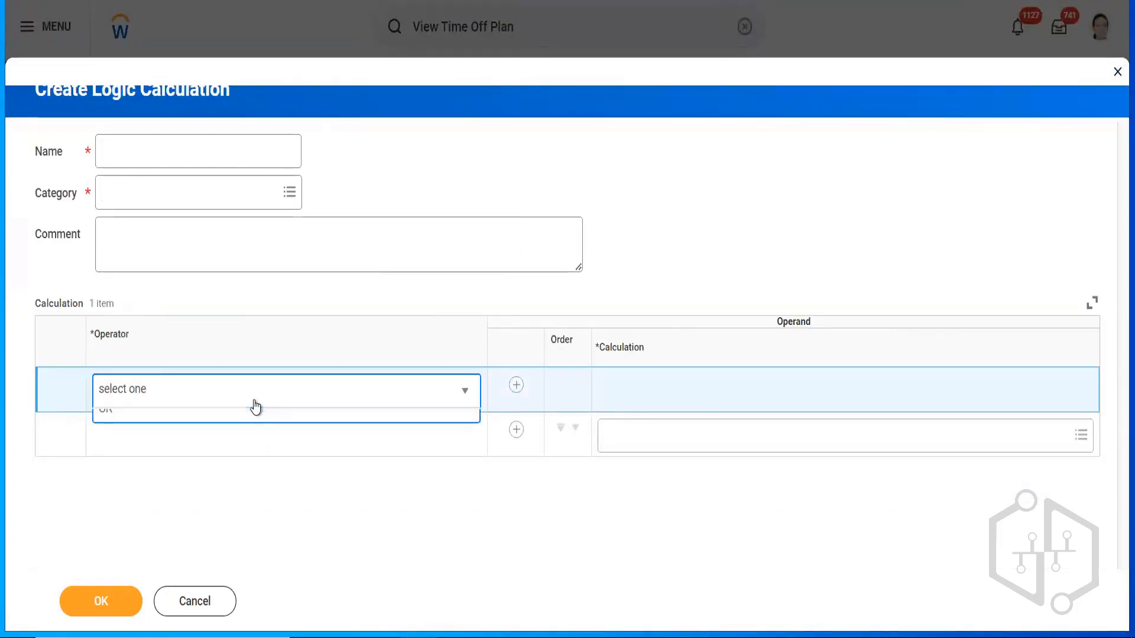
click(155, 454)
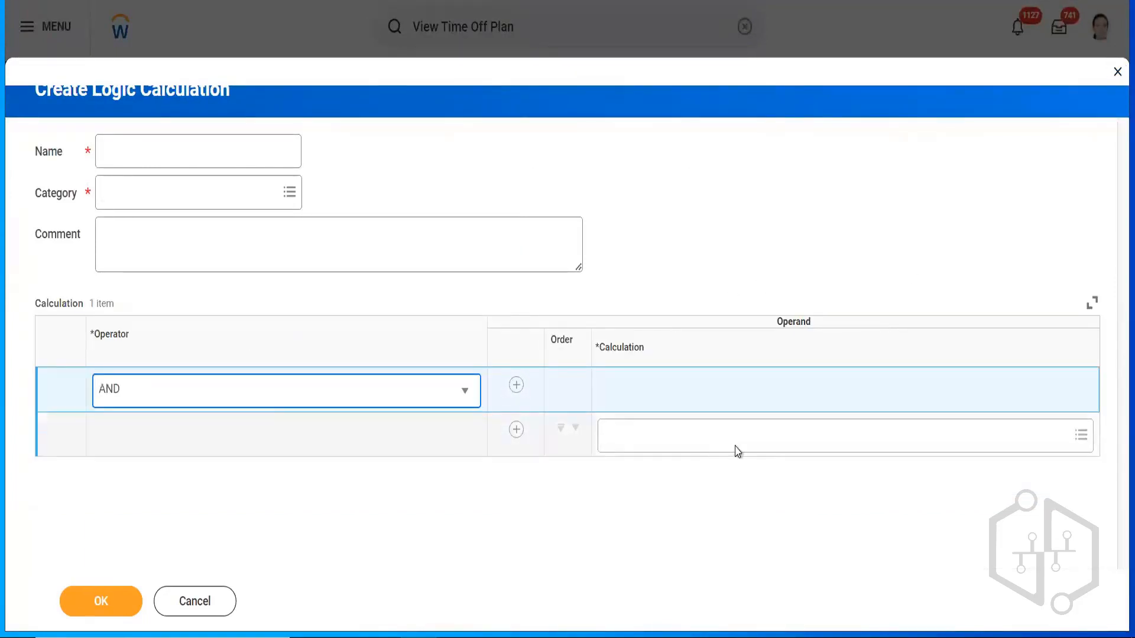
click(706, 435)
key(ctrl+v)
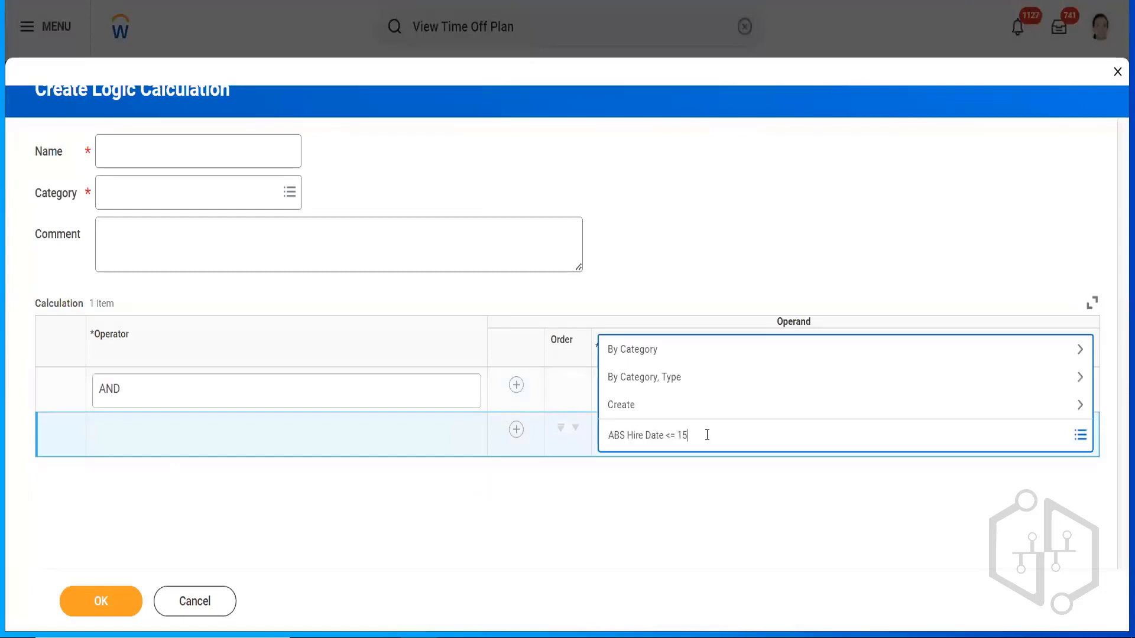
key(Return)
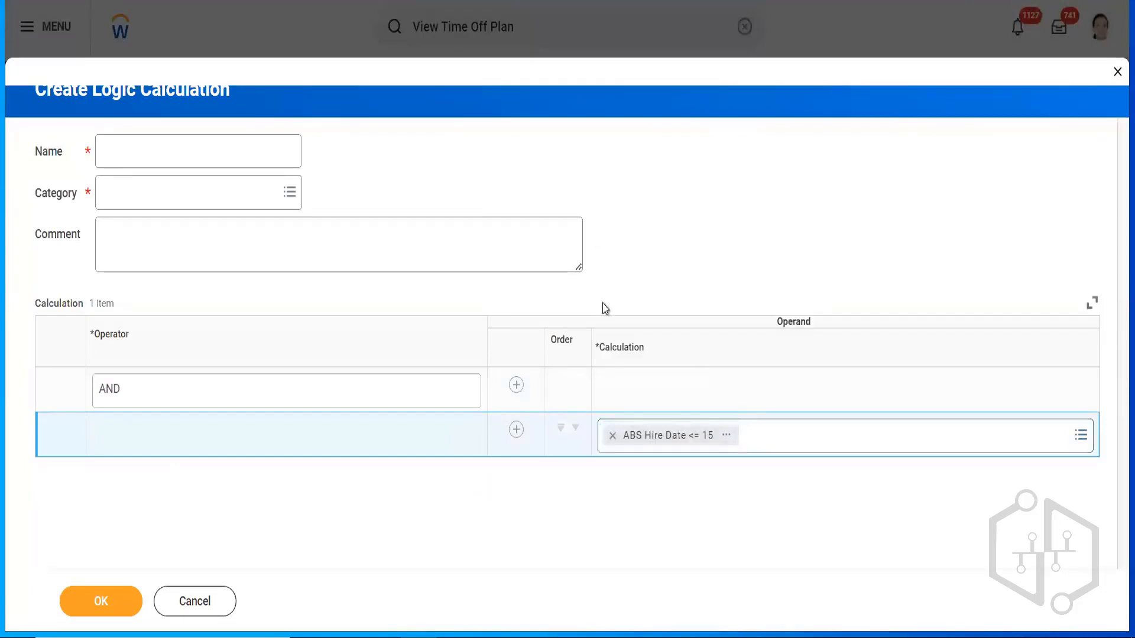
- Add a second operand row below ABS Hire Date <= 15 in the logic calculation
click(741, 434)
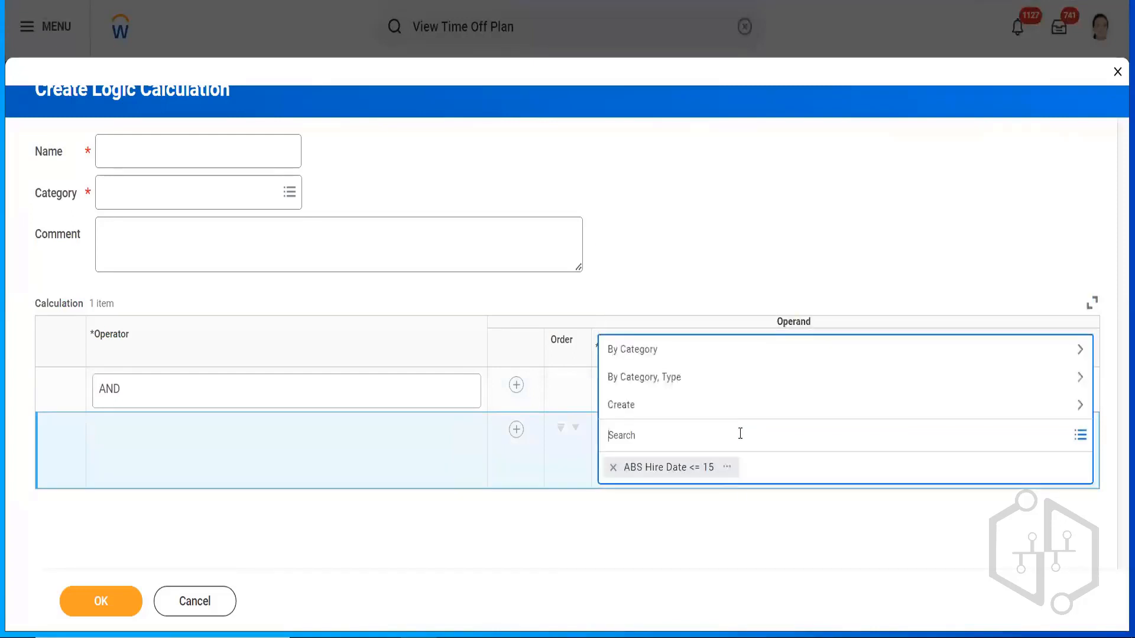
key(ctrl+v)
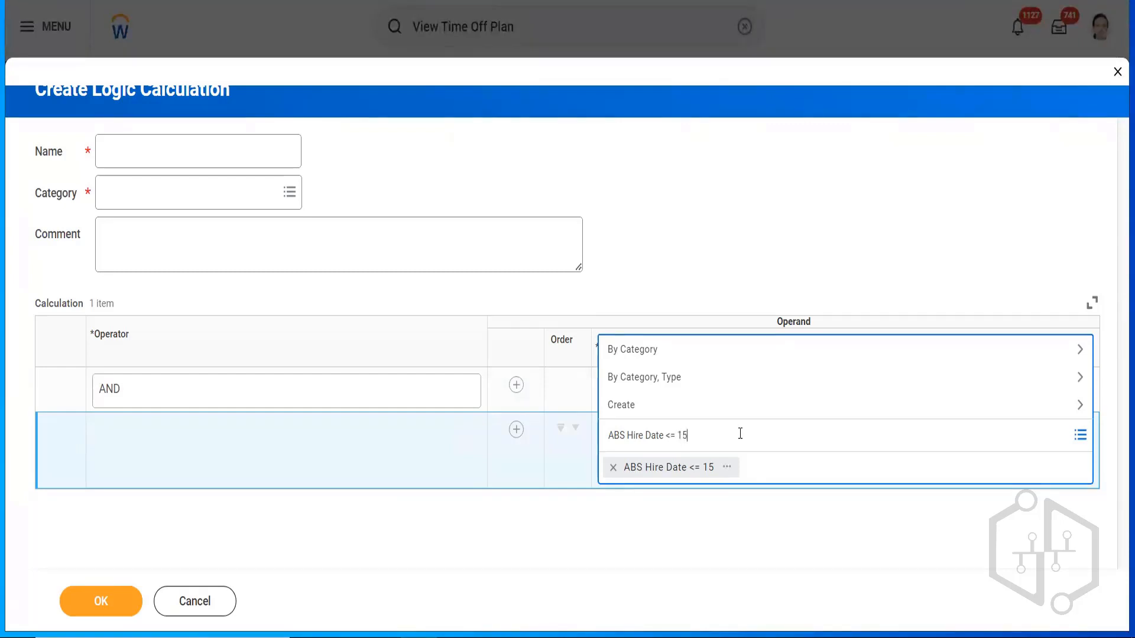
click(732, 248)
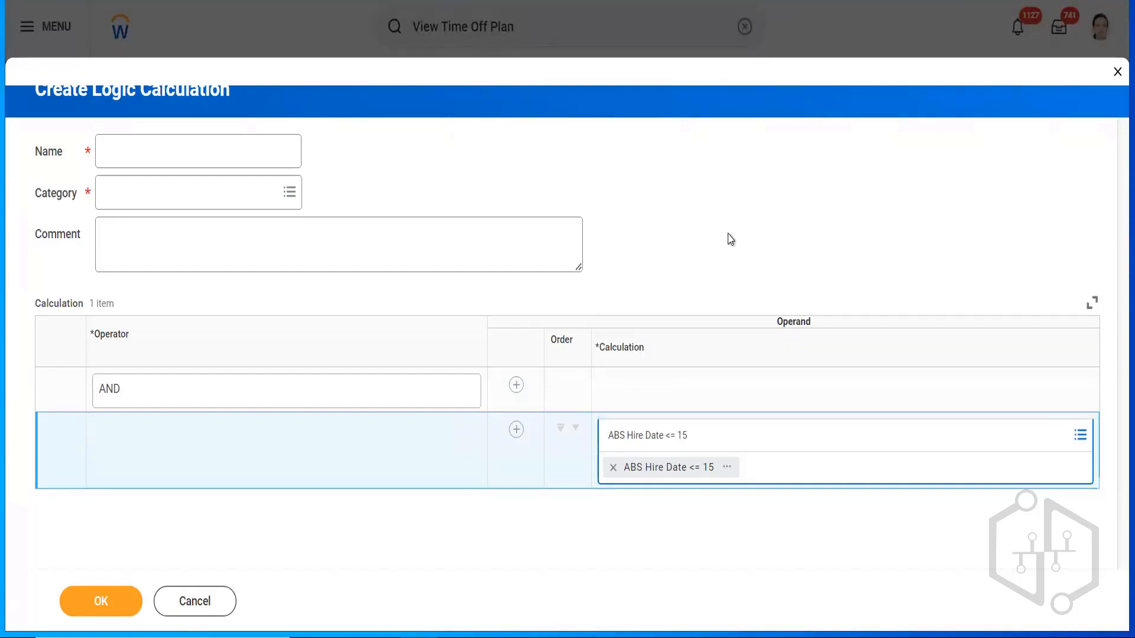
click(514, 432)
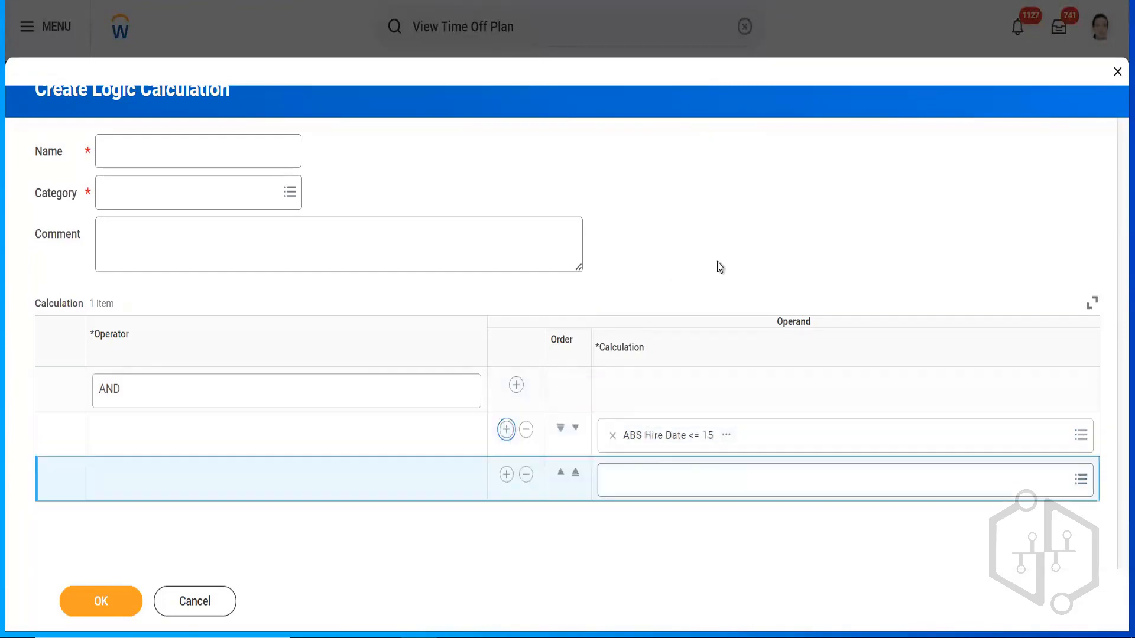
- Start creating a value comparison calculation for the empty second operand of the logic calculation
click(664, 472)
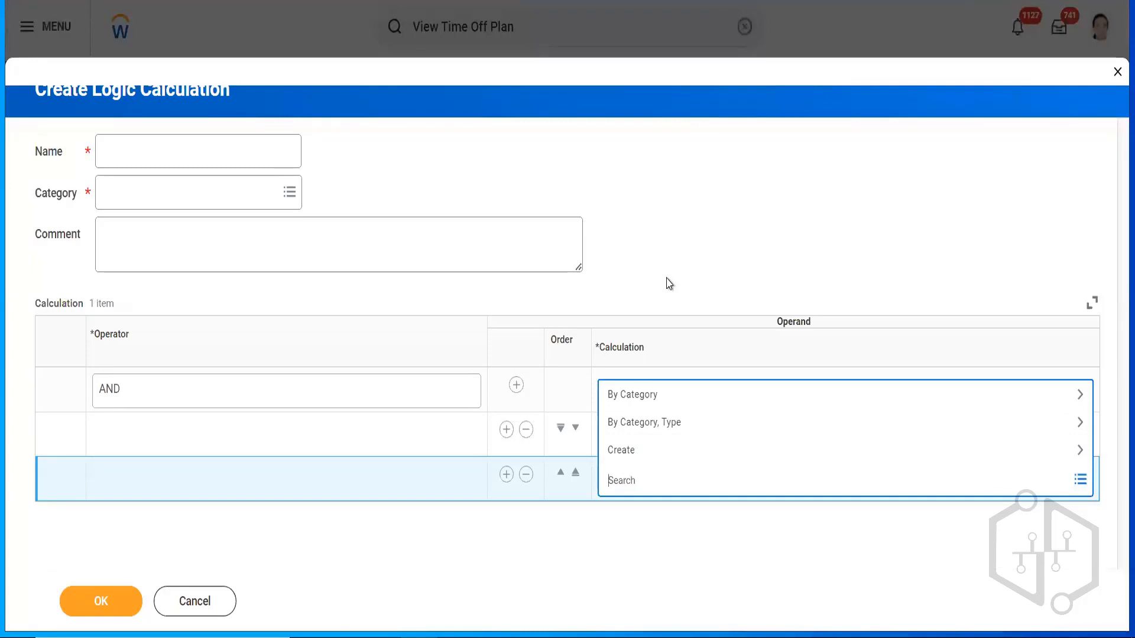
click(652, 454)
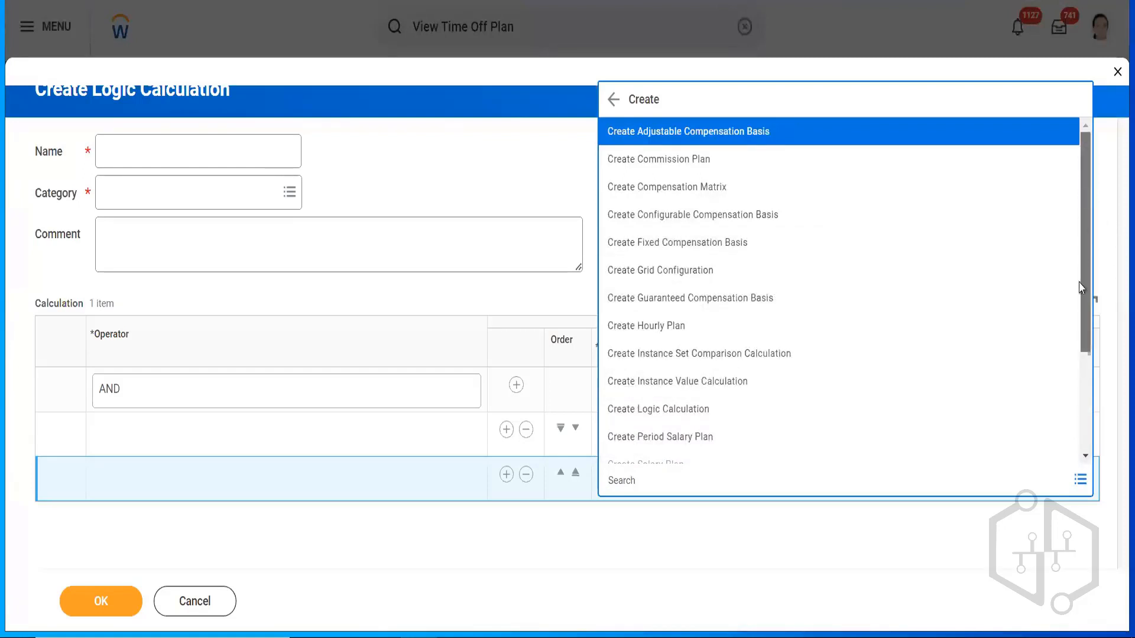
scroll(1081, 295, down, 3)
scroll(1080, 257, up, 3)
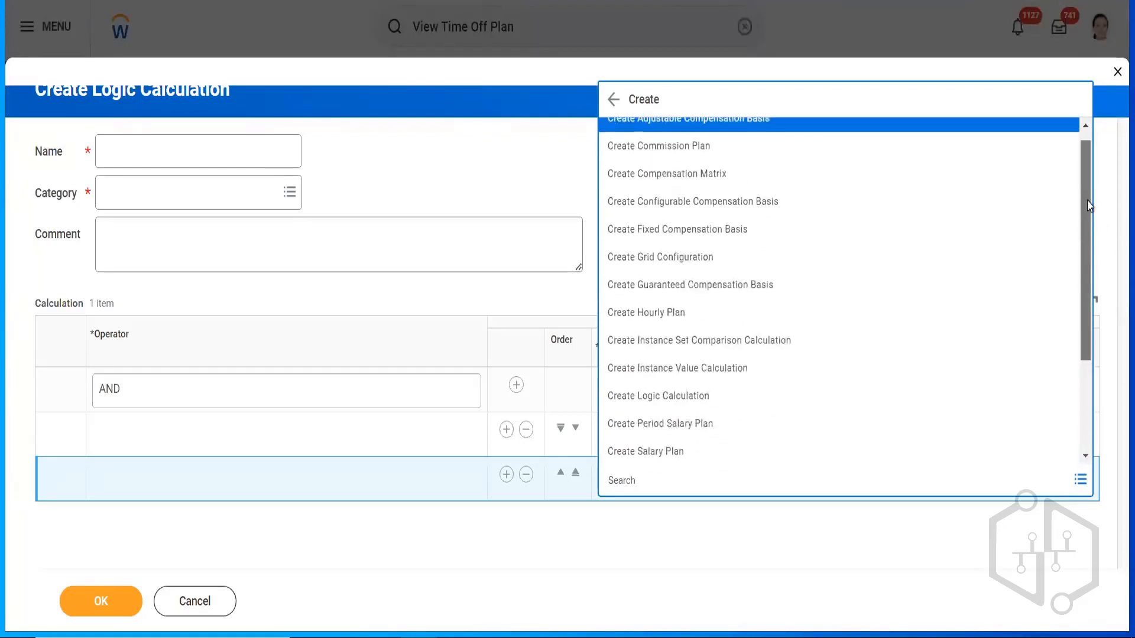
scroll(1089, 185, up, 1)
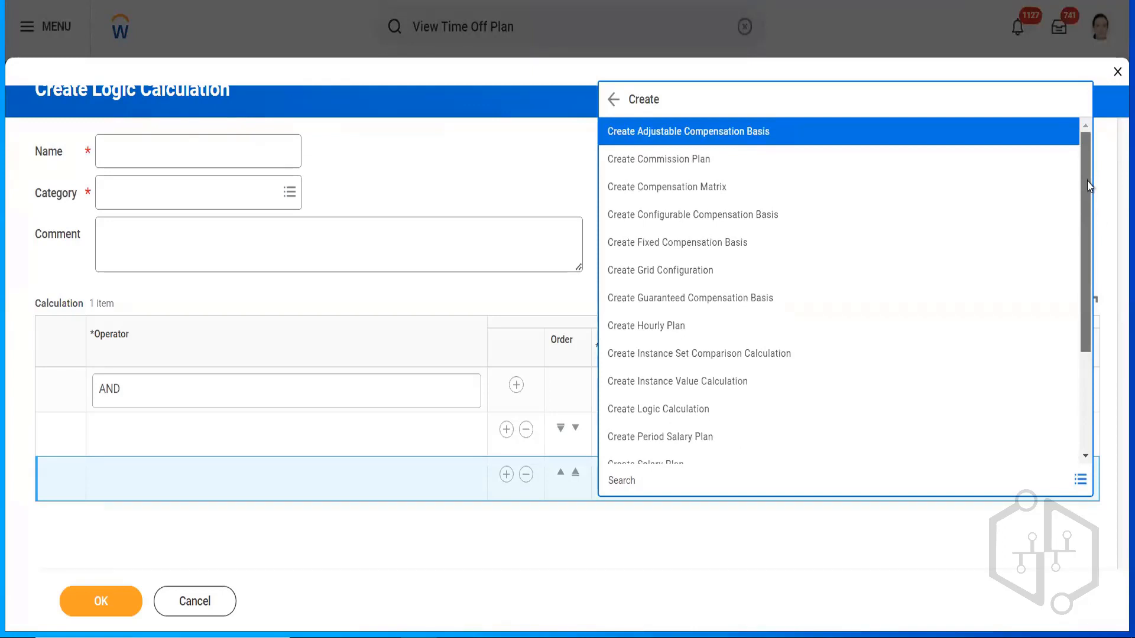
drag(1090, 201, 1083, 325)
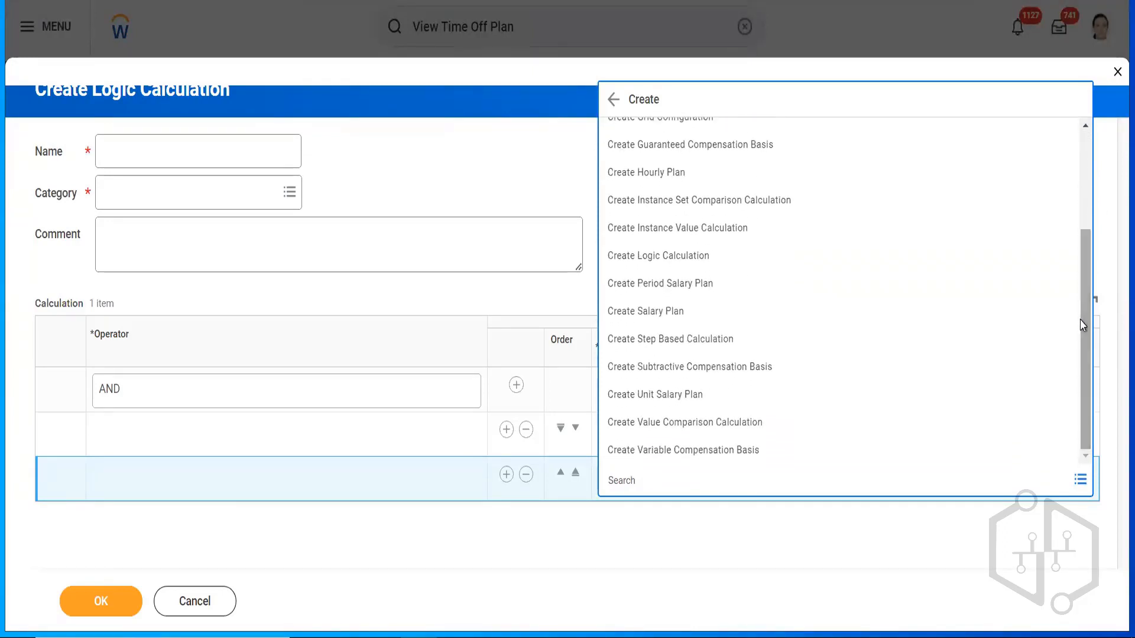
click(666, 423)
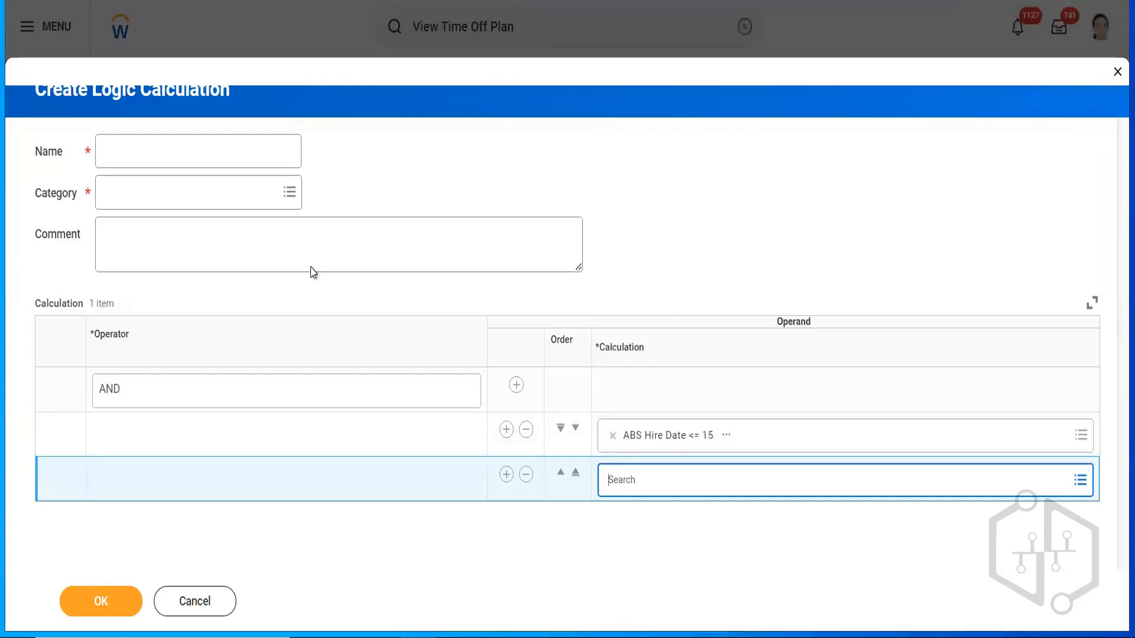
- Search for hire date and choose Worker: Hire Date as the first operand of the new value comparison calculation
click(260, 387)
text(hire date)
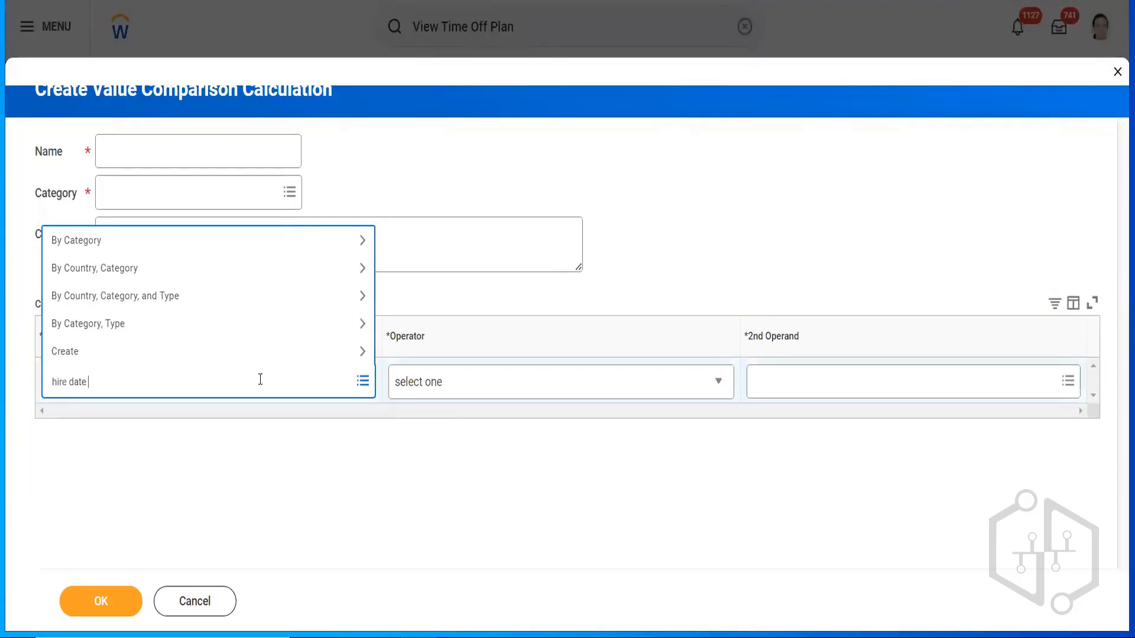
key(Return)
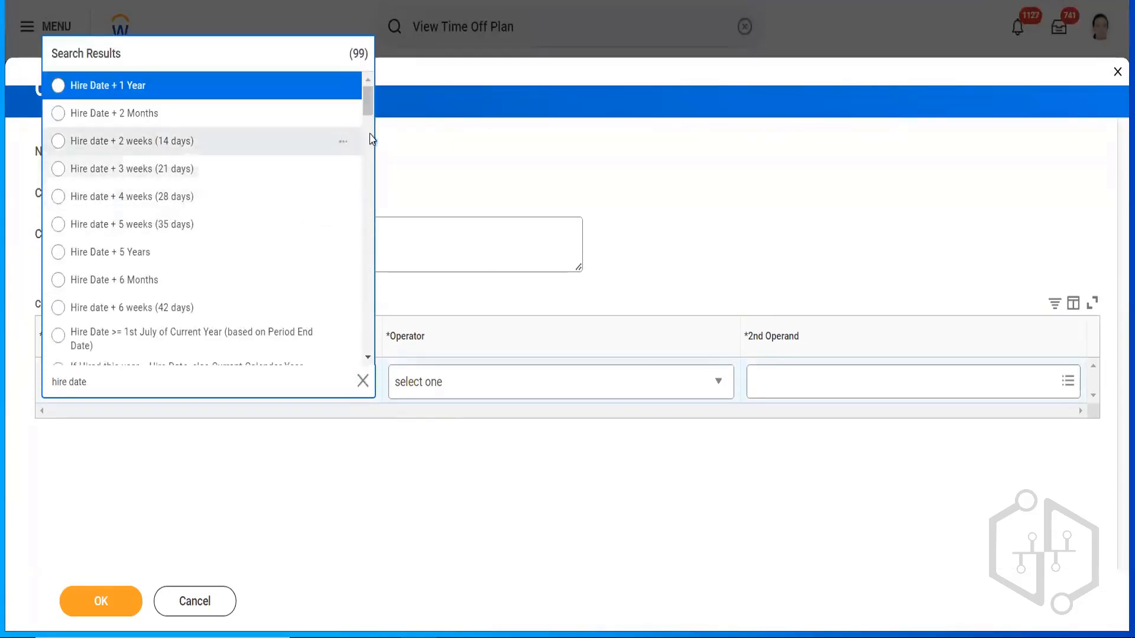
drag(367, 111, 368, 184)
scroll(369, 181, up, 1)
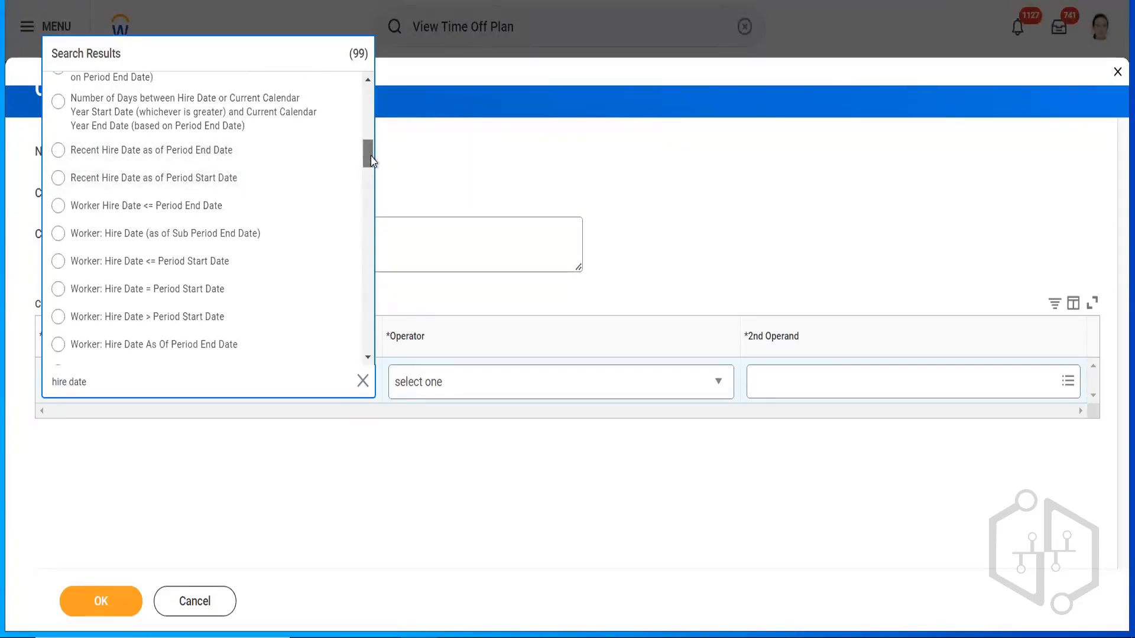
scroll(371, 164, down, 1)
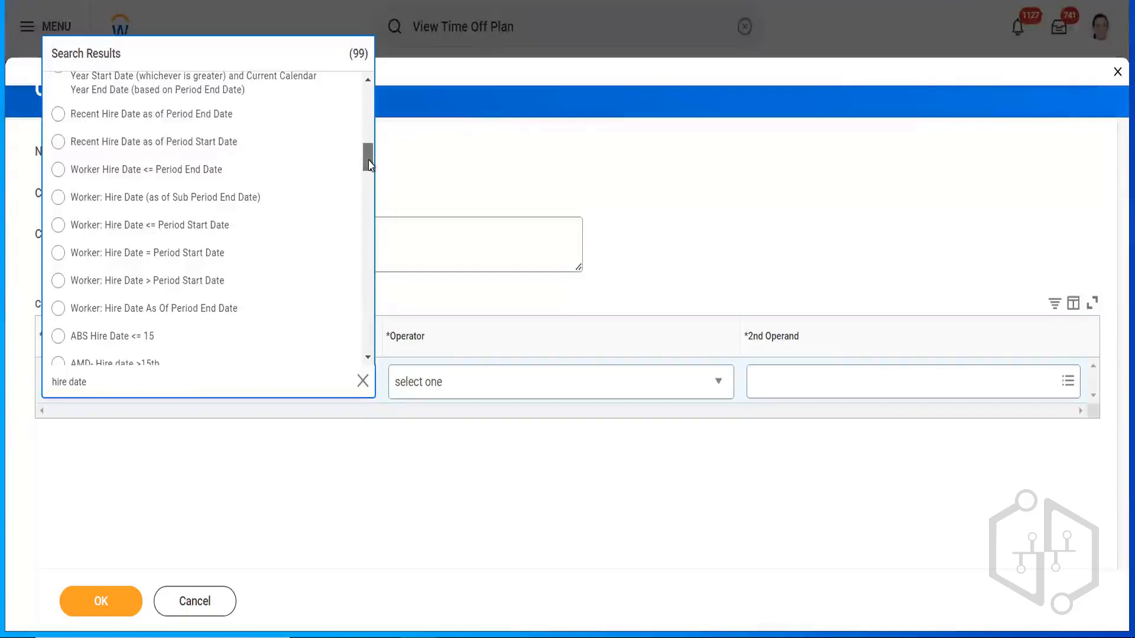
drag(367, 165, 374, 260)
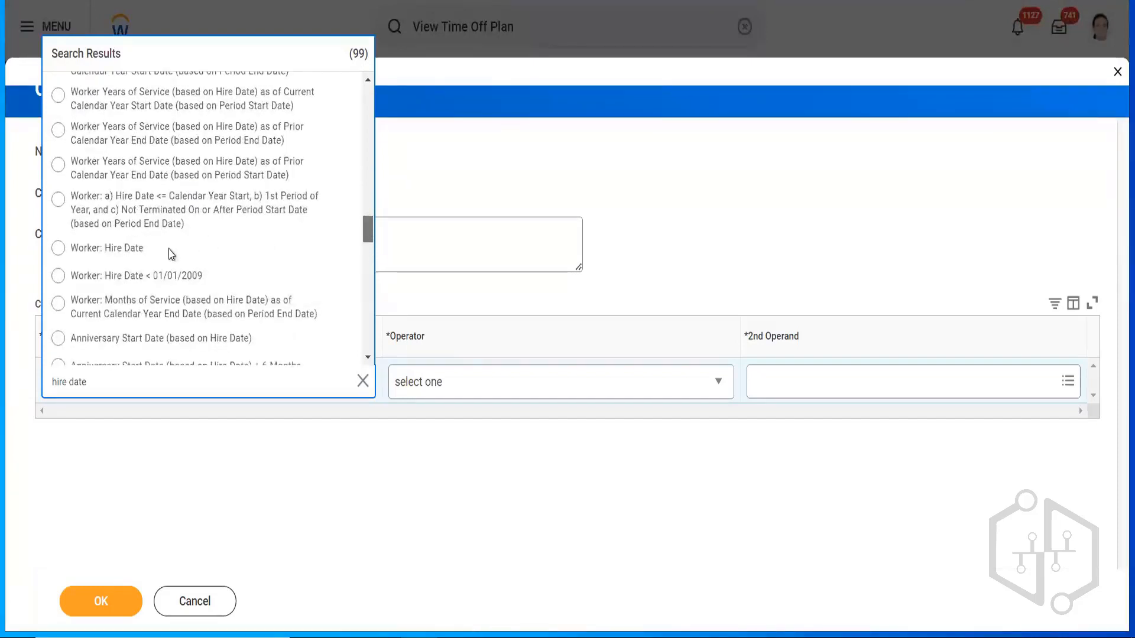
click(132, 253)
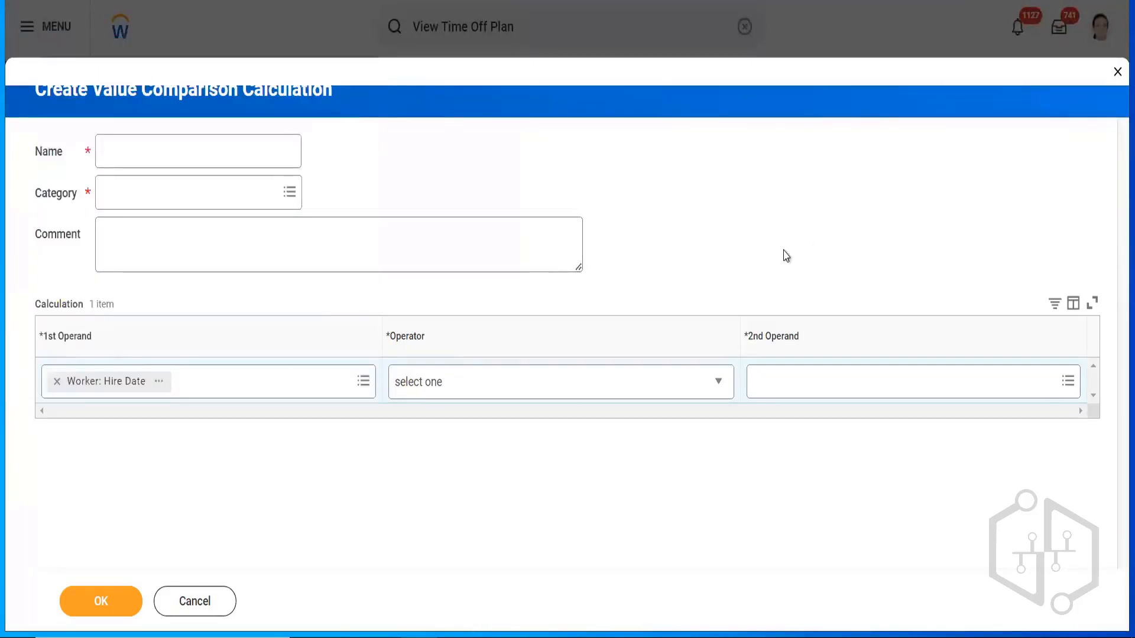
- Review the available comparison operators, and discard the new value comparison calculation
click(509, 390)
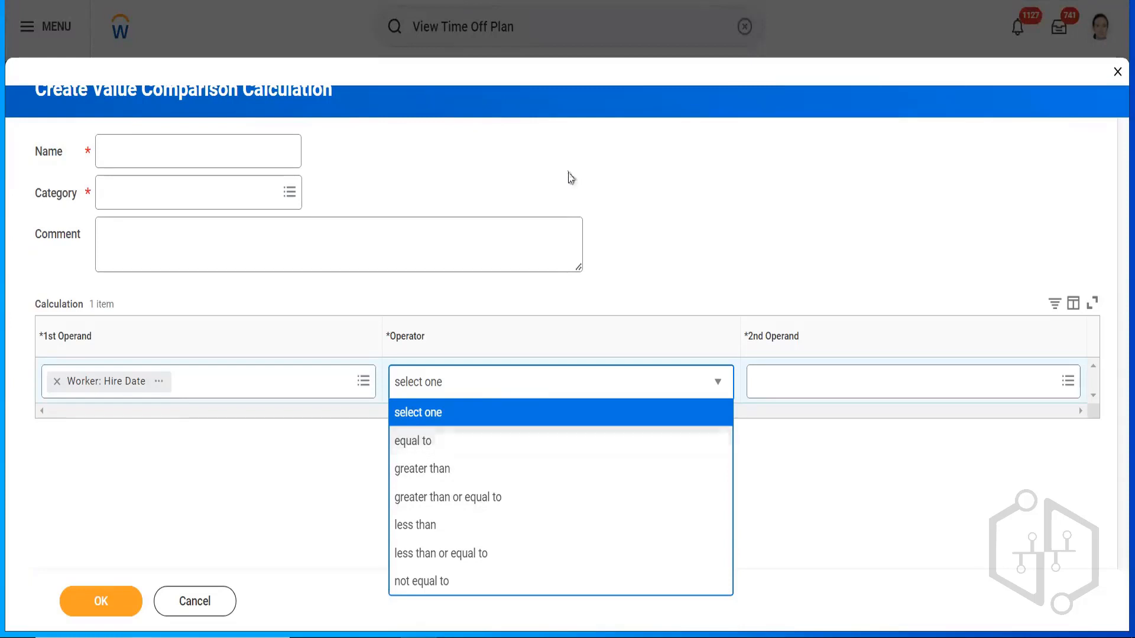
click(189, 609)
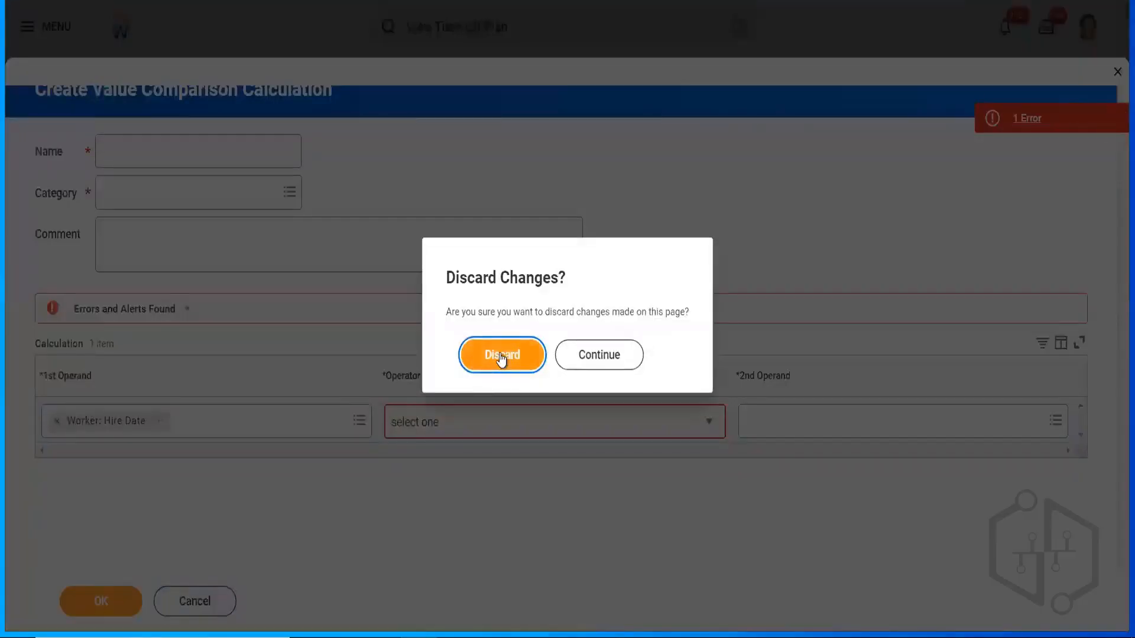
click(495, 368)
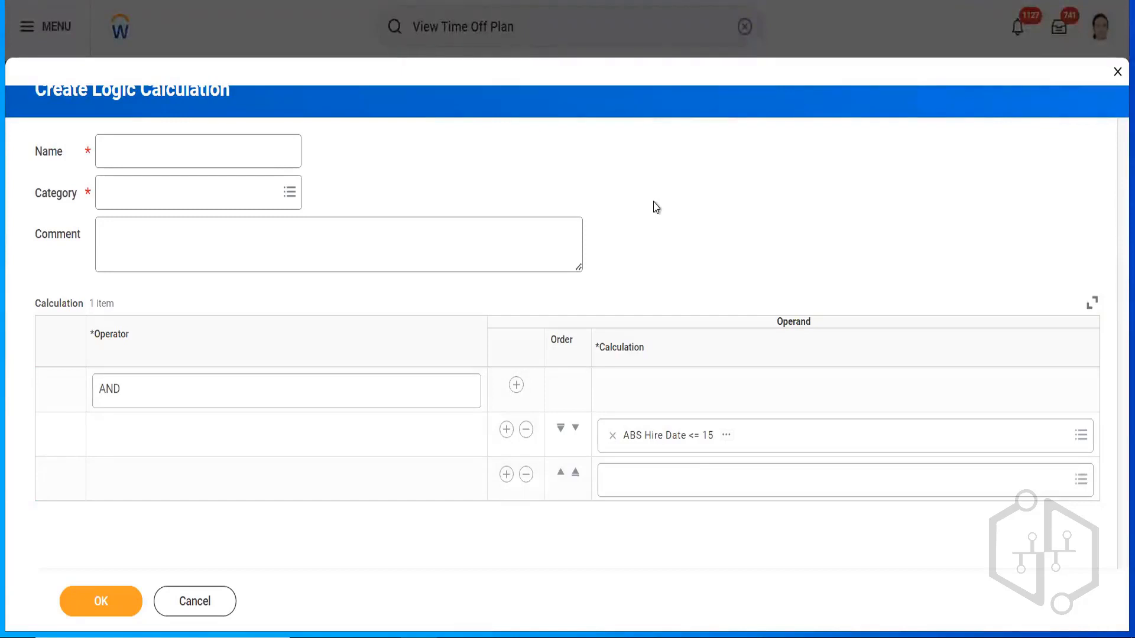
- Search for hire month calculations for the logic calculation's second operand and review the definition of Worker: New Hire Mid Month
click(662, 479)
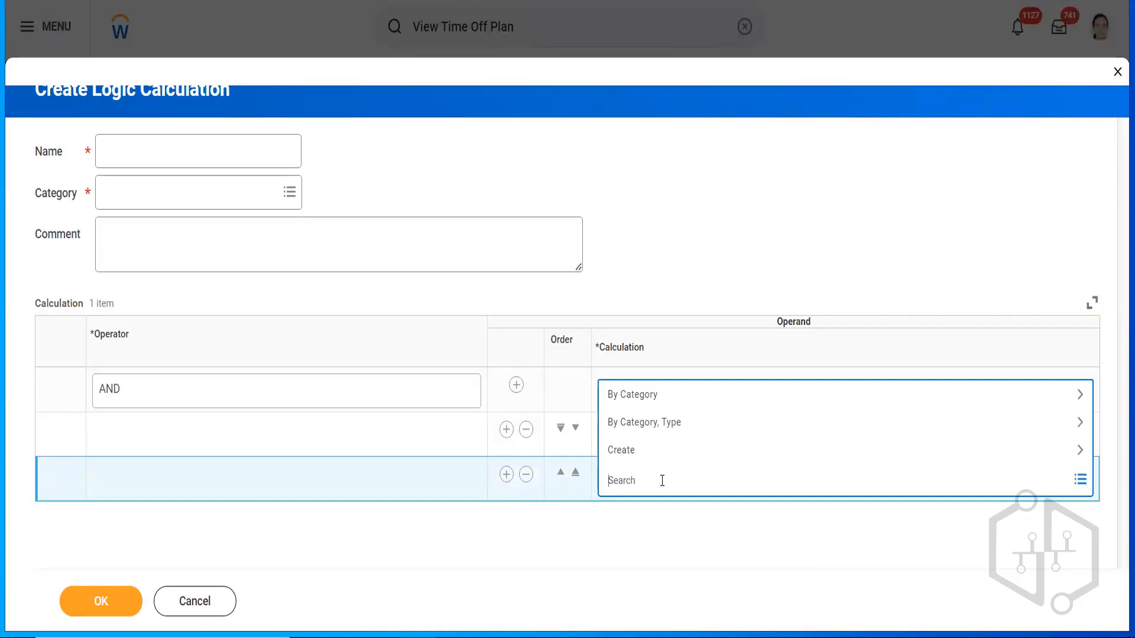
click(680, 280)
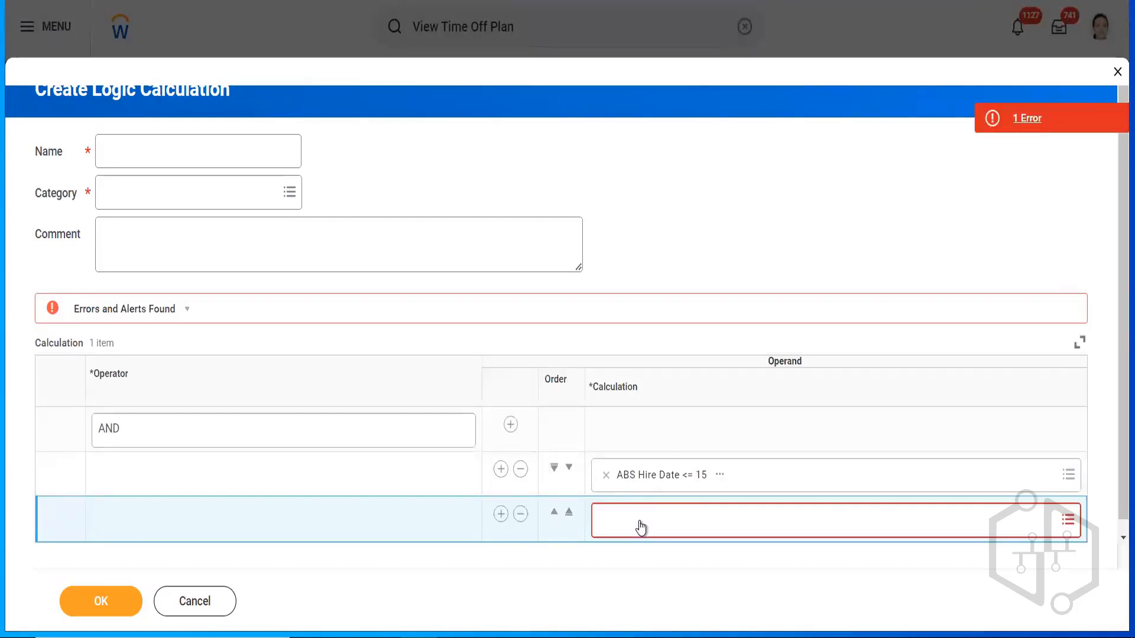
click(640, 520)
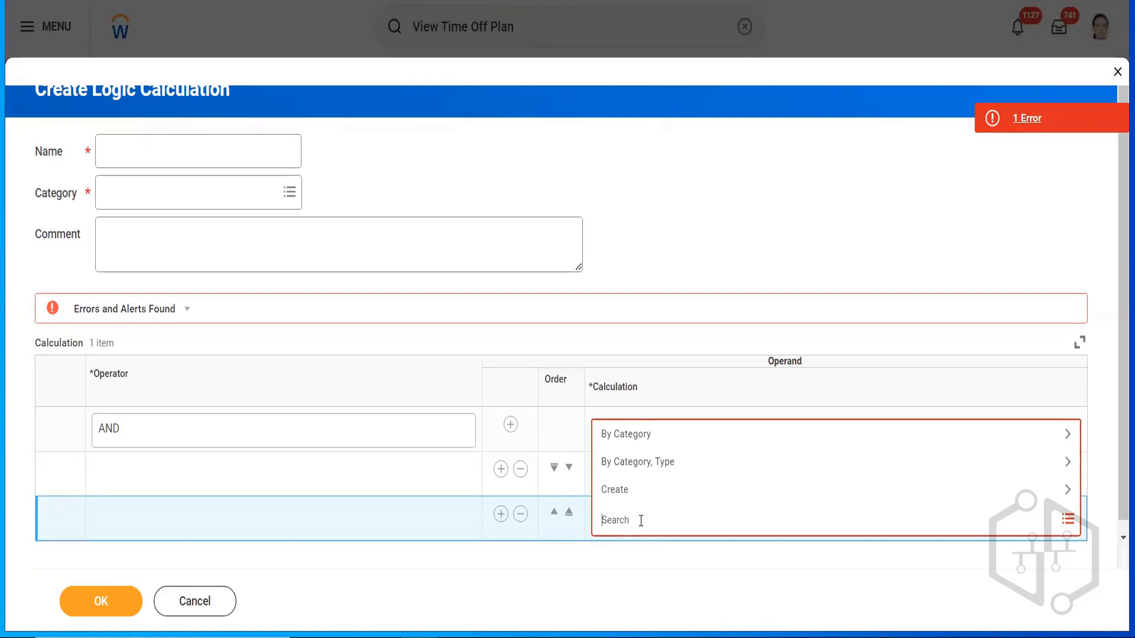
text(hire)
key(Return)
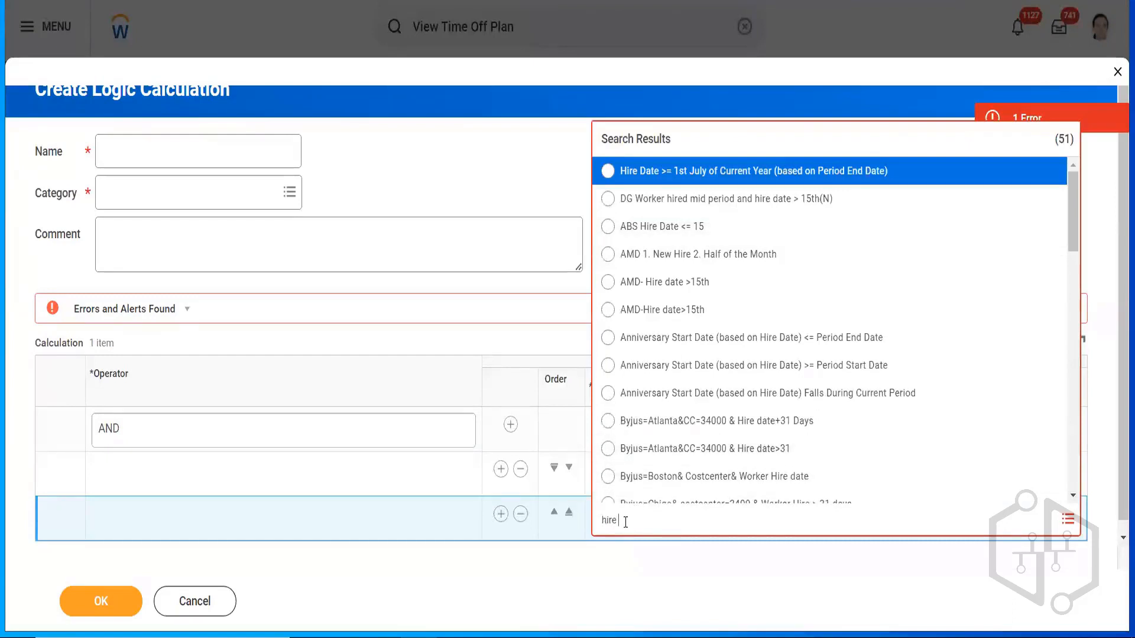
text(month)
key(Return)
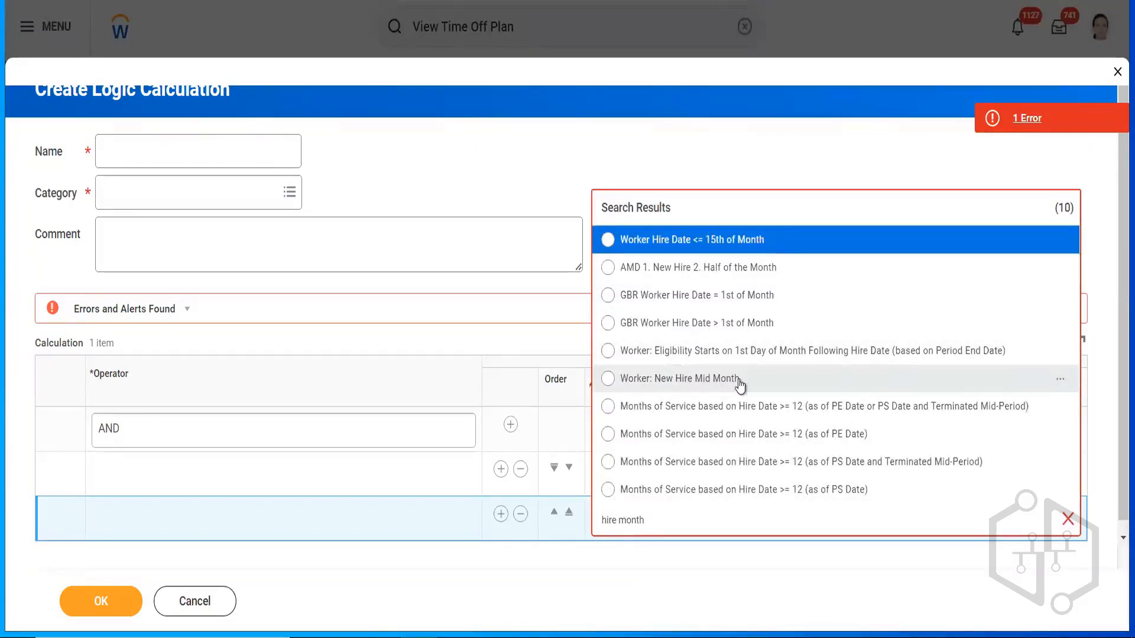
click(1061, 380)
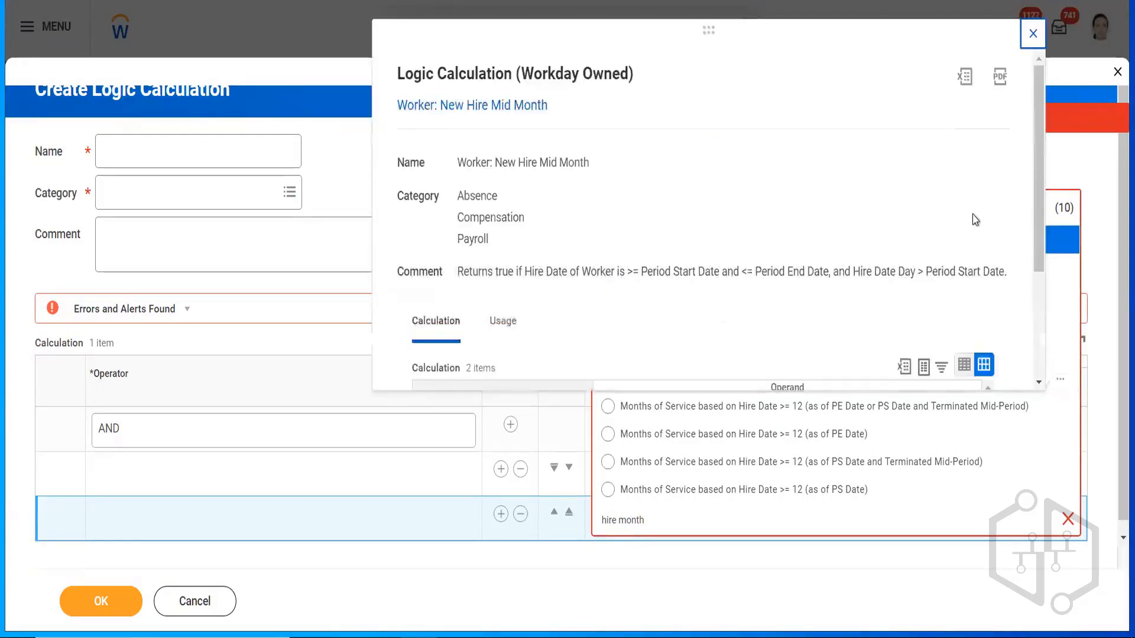
drag(1042, 167, 1034, 264)
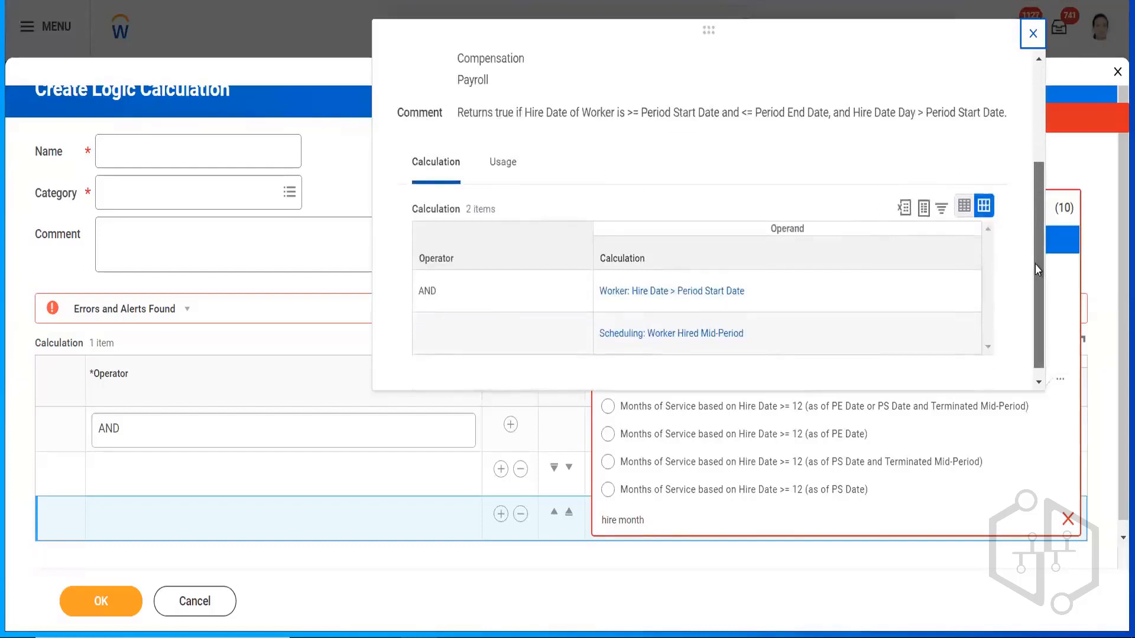
- Finish reviewing Worker: New Hire Mid Month and choose it as the logic calculation's second operand
drag(1034, 264, 1034, 273)
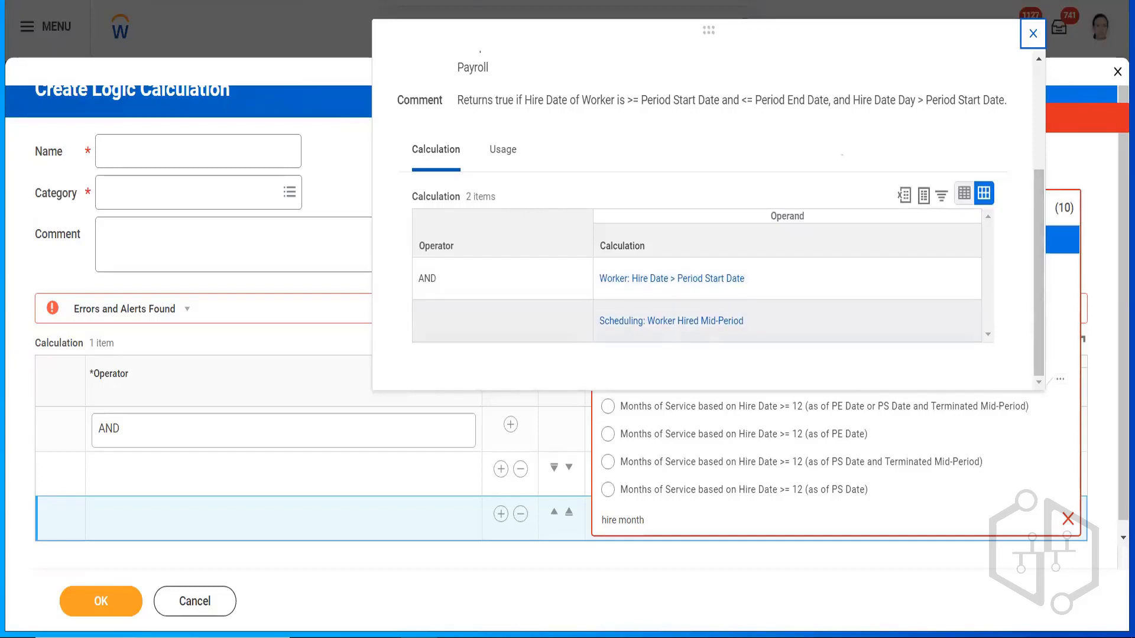
click(1031, 29)
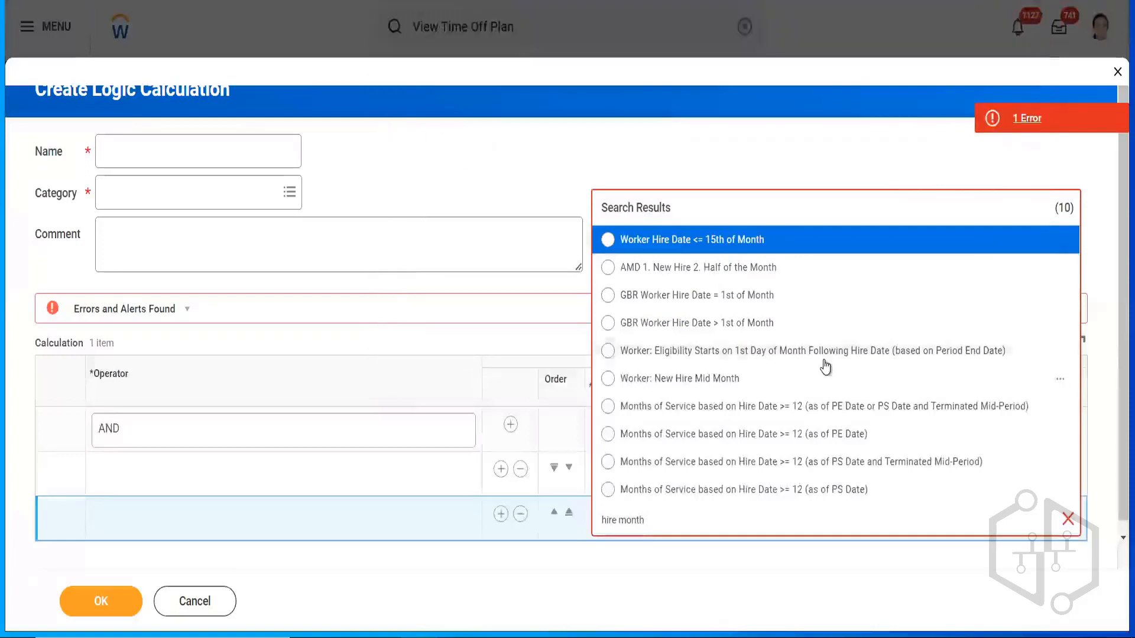
click(681, 383)
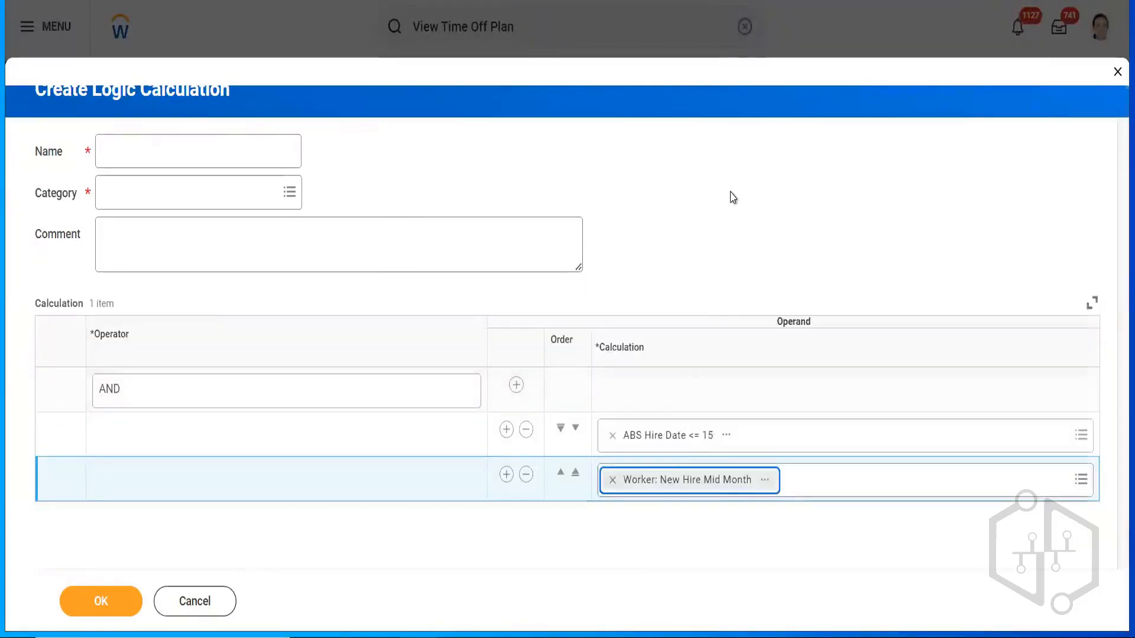
click(707, 185)
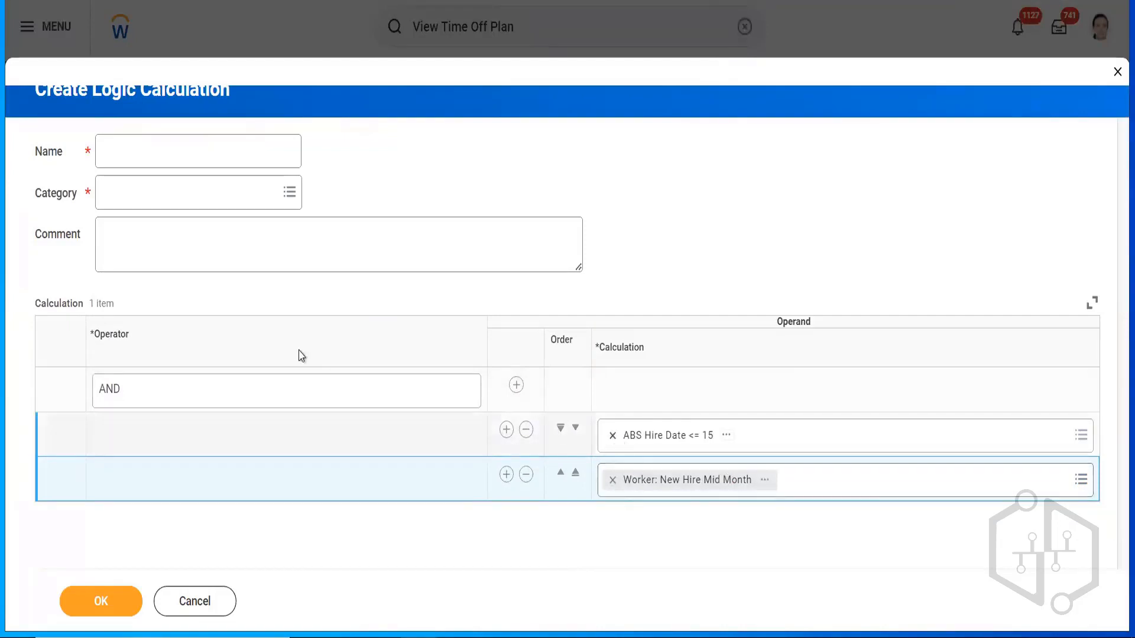
- Name the logic calculation "ABS LOG Employees Hired before 15 th of the month", assign it the Absence category, and save it
click(152, 153)
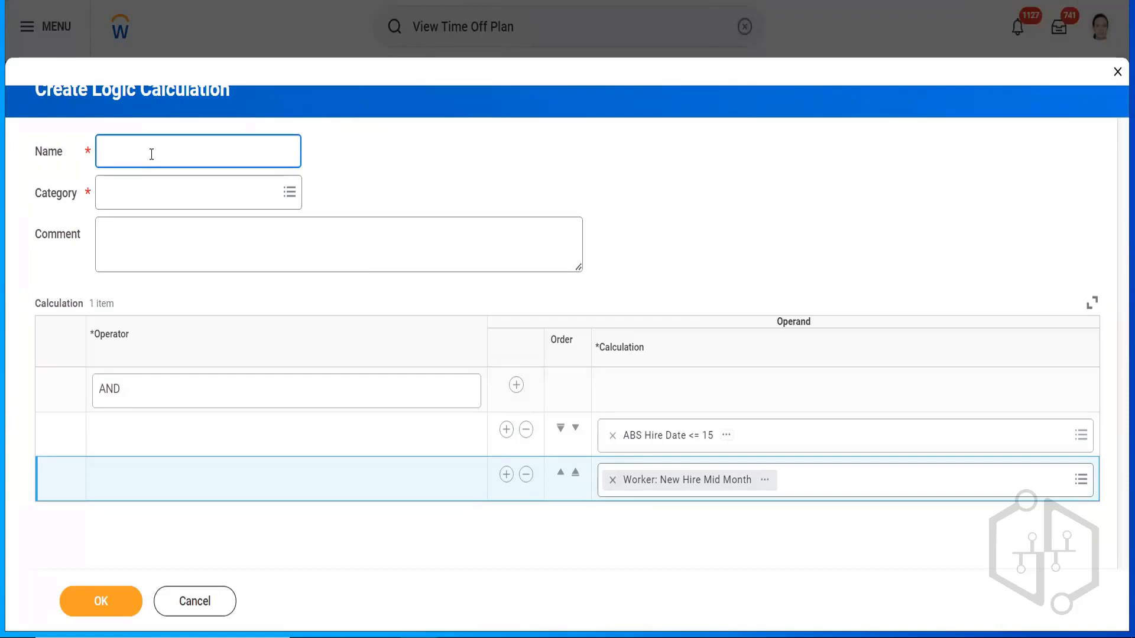
text(ABS LOG Employees Hired I)
text(efore)
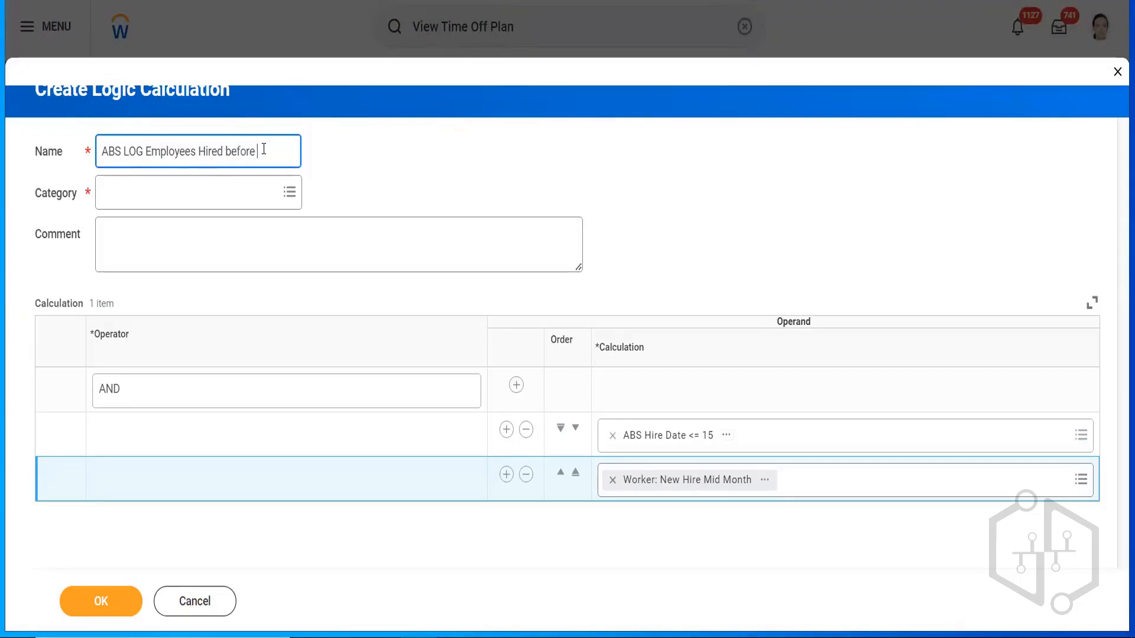
text( 15 th of the month)
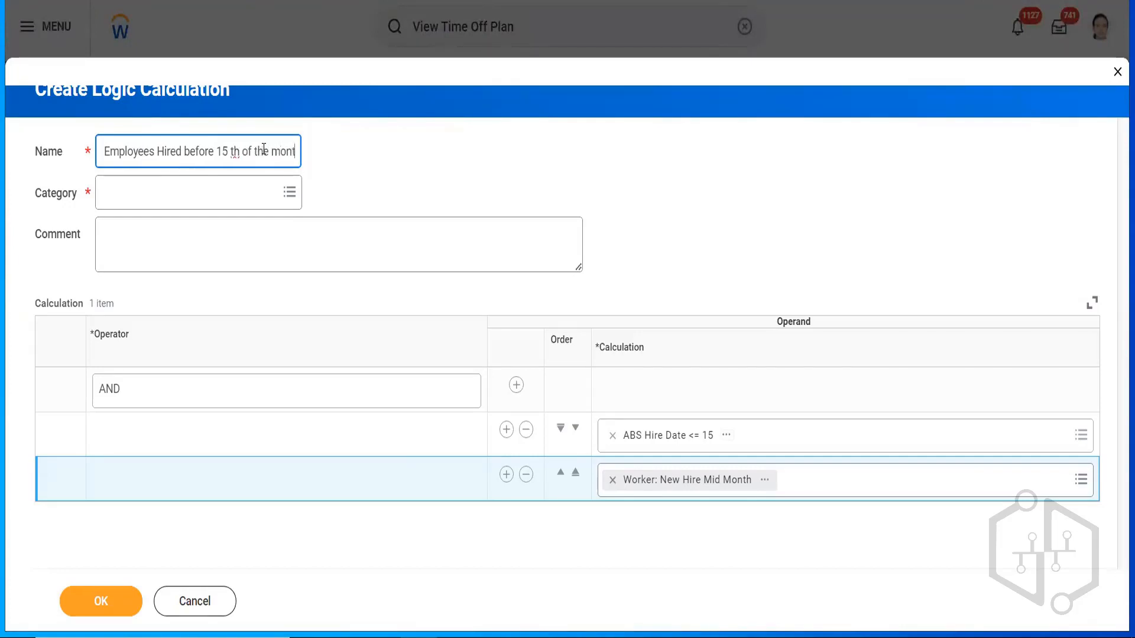
click(202, 191)
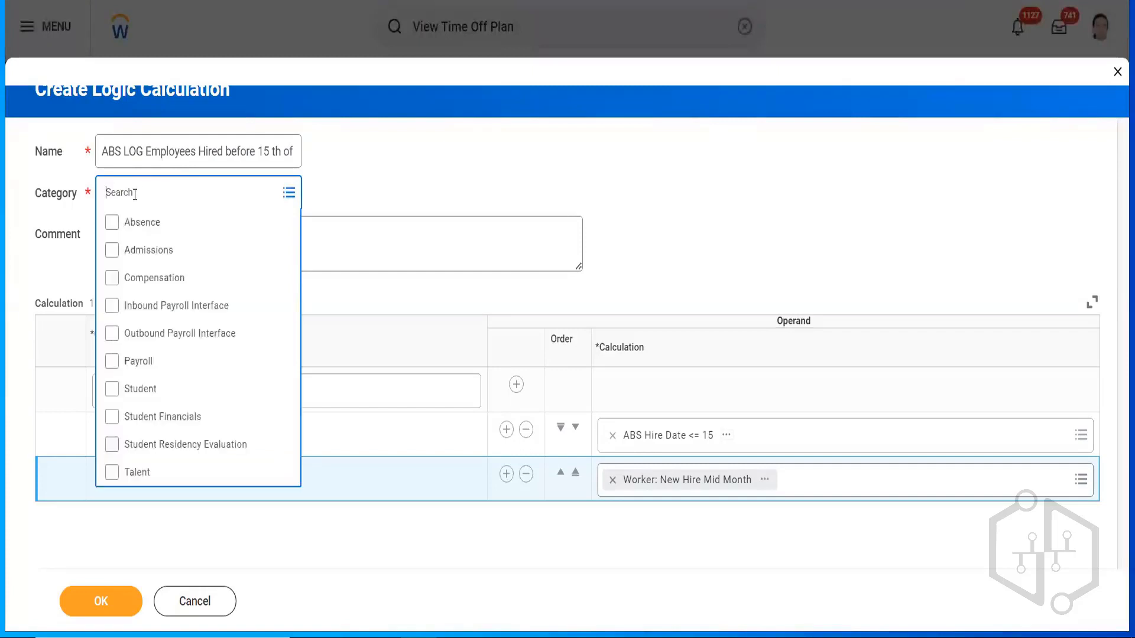
click(126, 224)
click(423, 197)
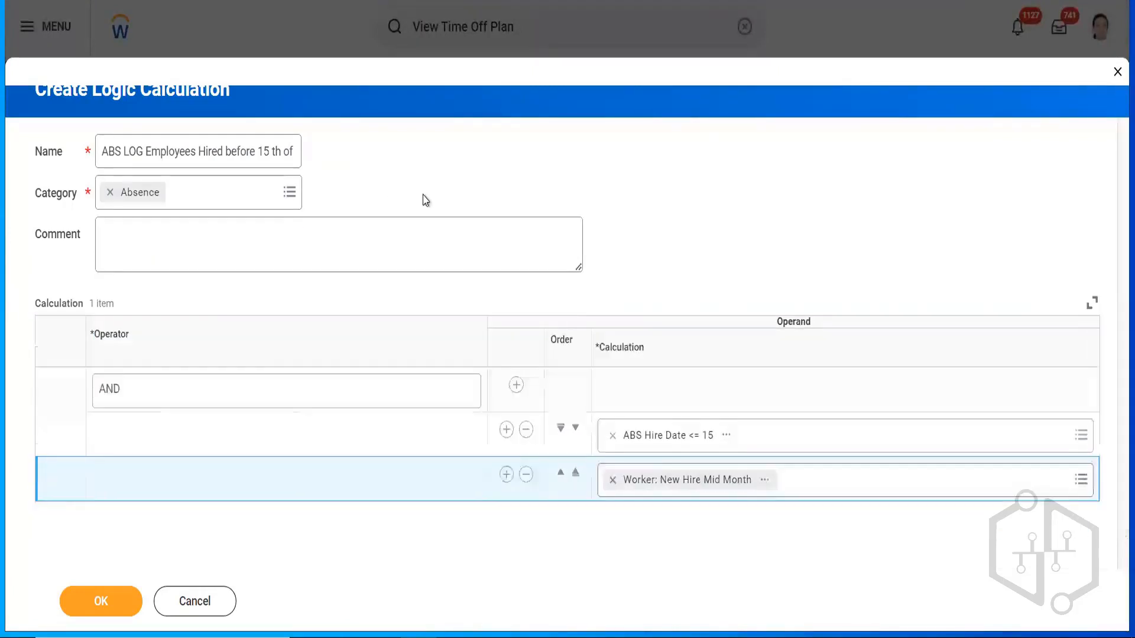
click(83, 601)
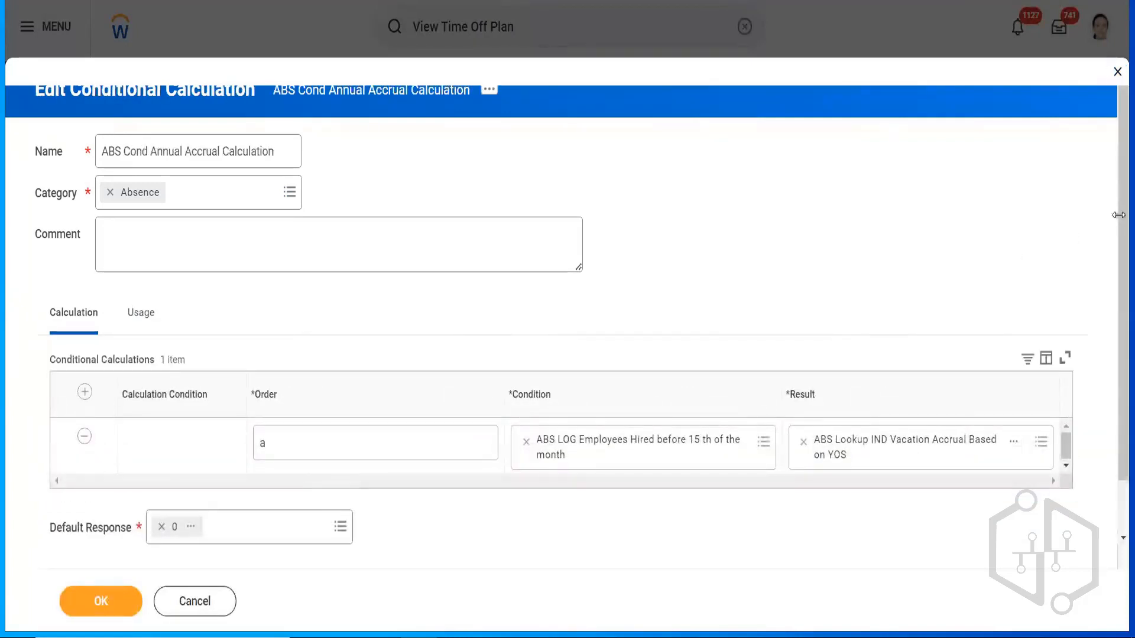
- Replace the conditional calculation's default response with ABS Lookup IND Vacation Accrual Based on YOS, copied from the result, and save the calculation
scroll(1116, 195, down, 2)
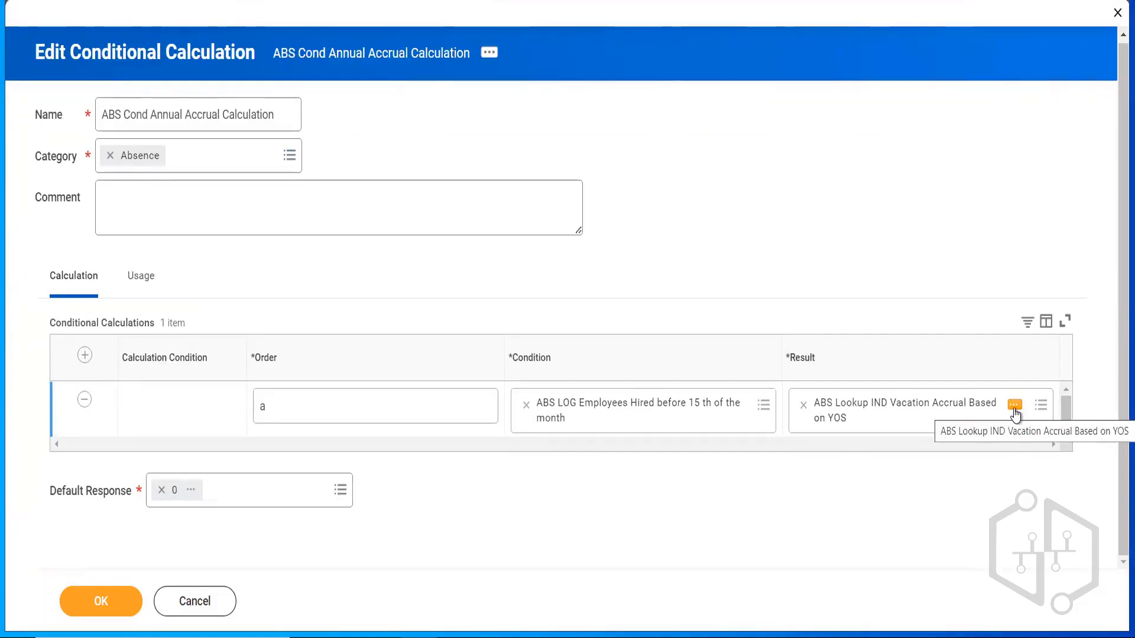
click(1014, 406)
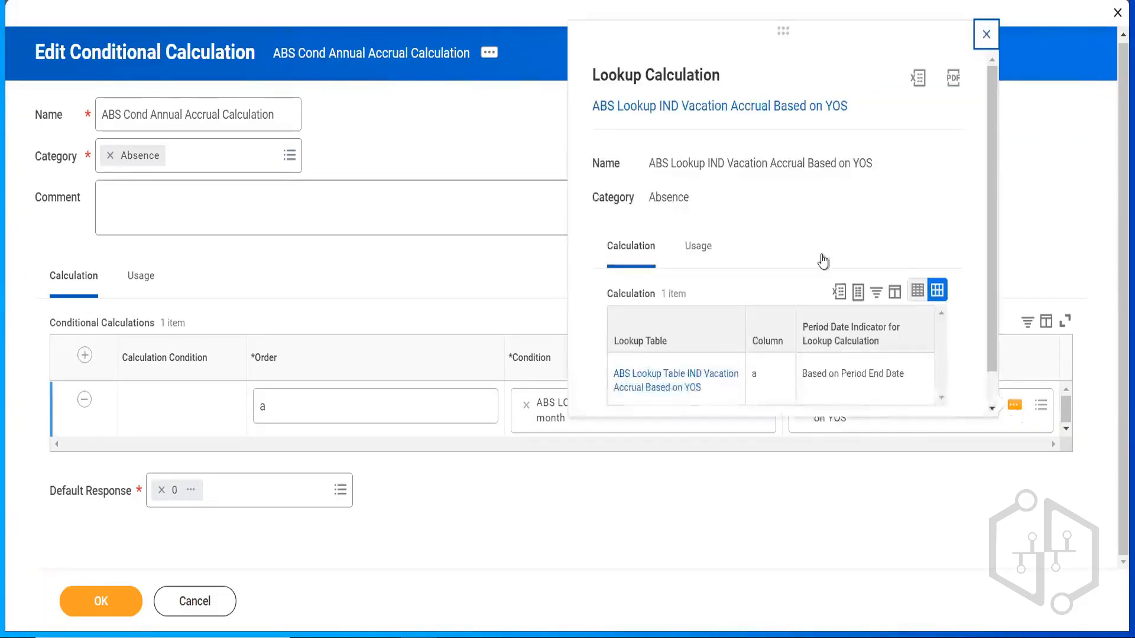
right_click(711, 110)
click(742, 176)
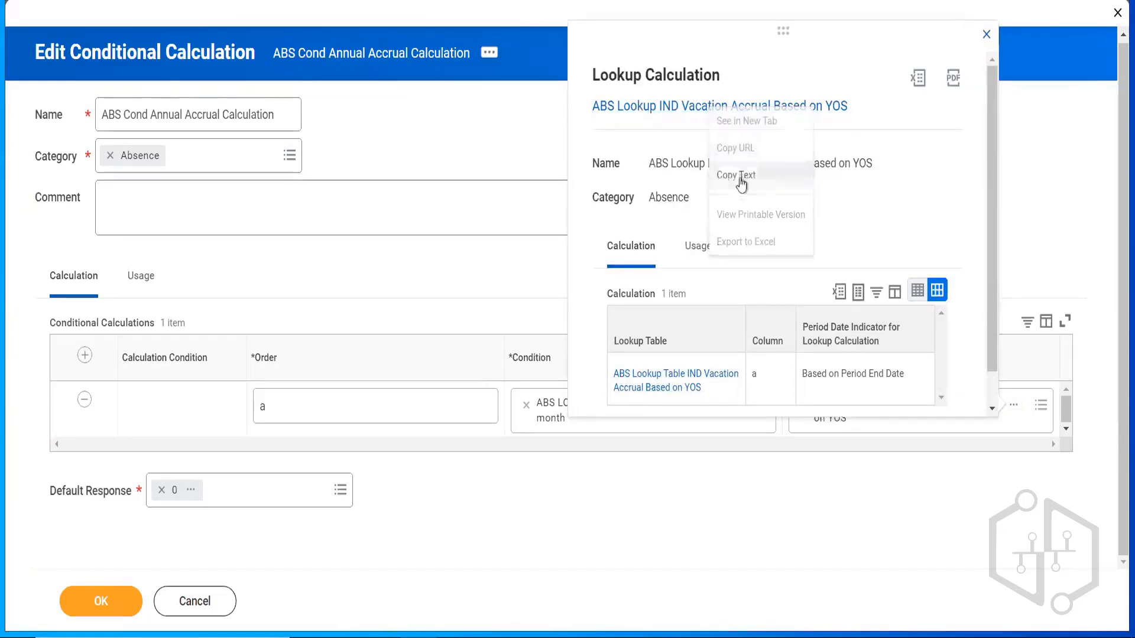
click(1087, 208)
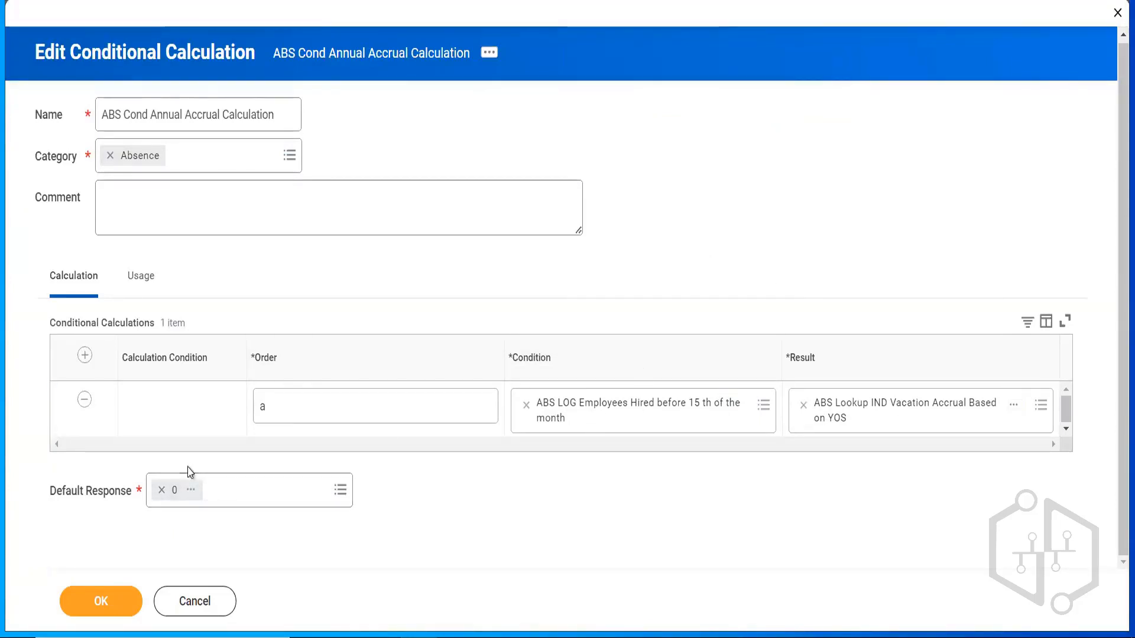
click(161, 490)
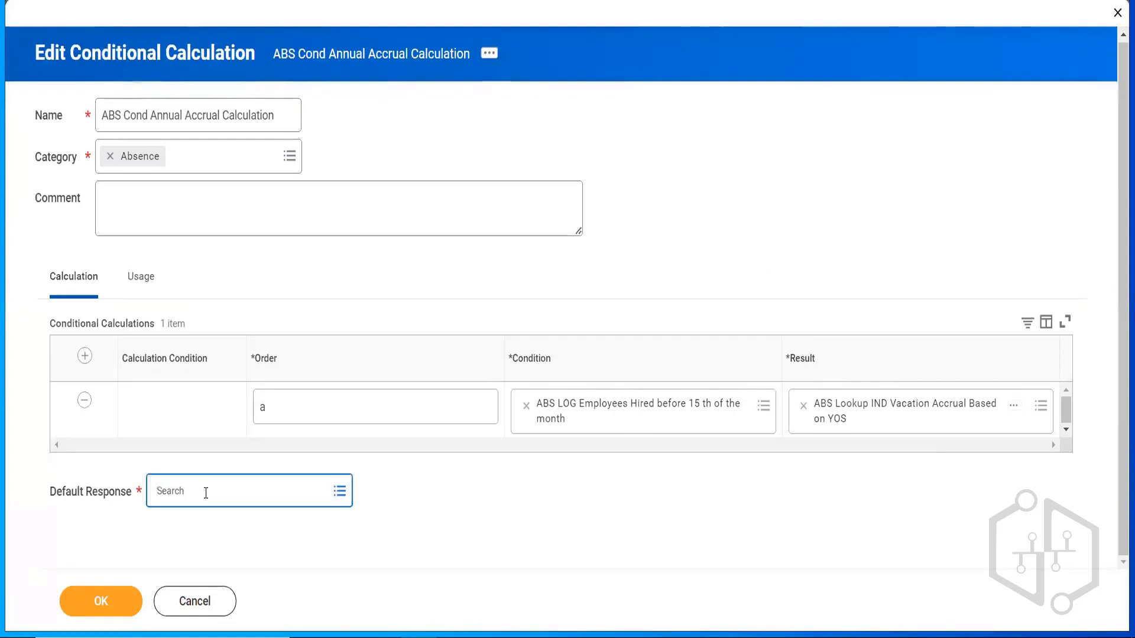
key(ctrl+v)
key(Return)
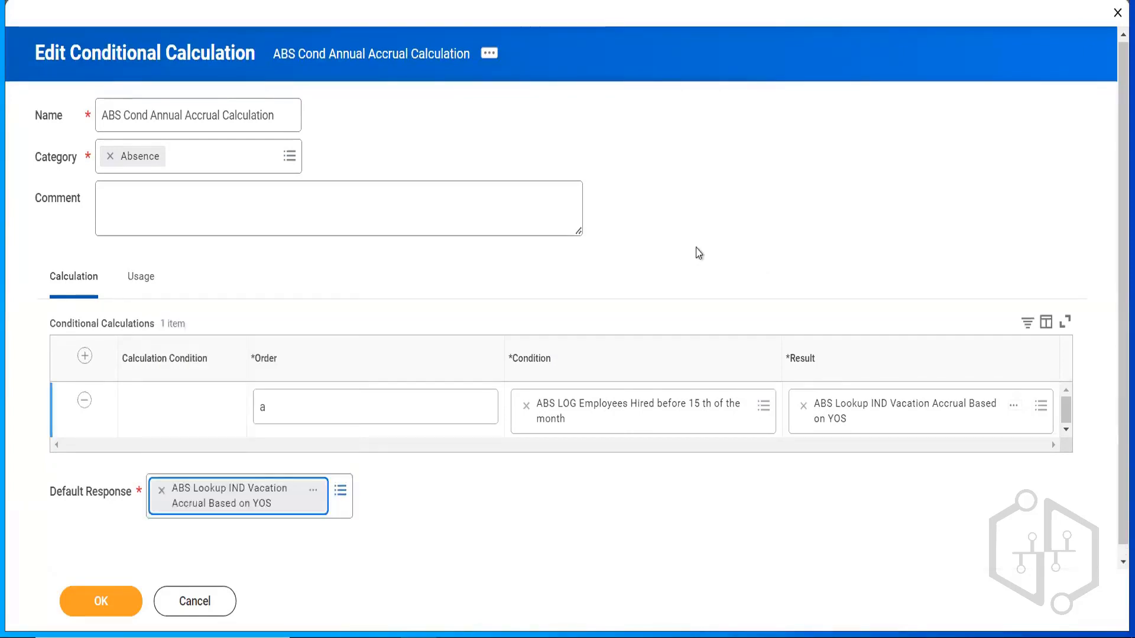
click(698, 253)
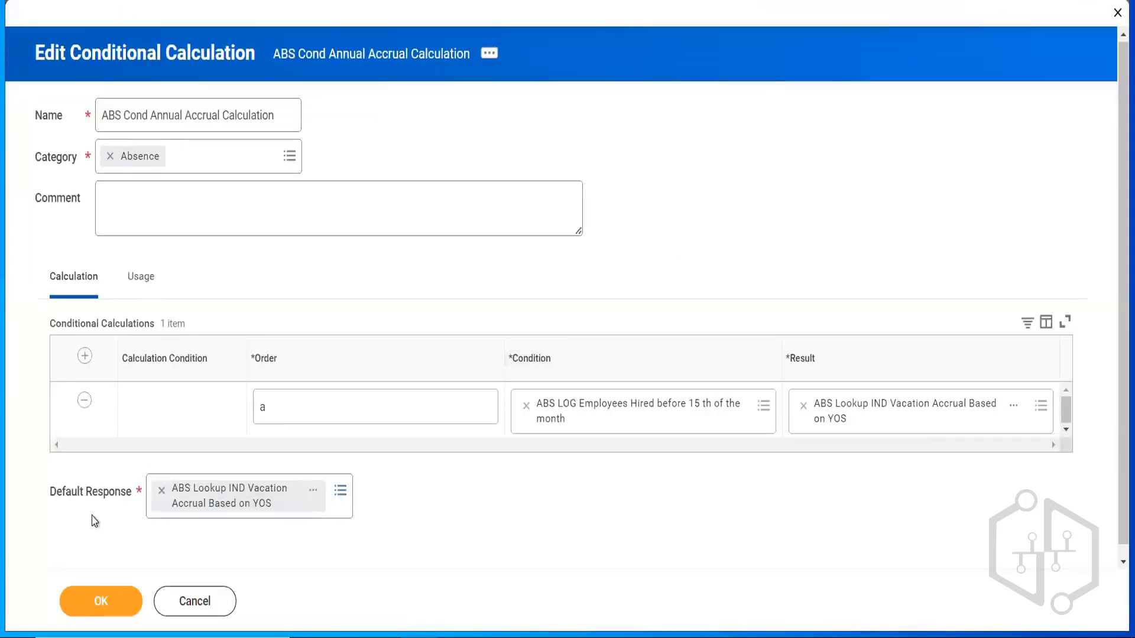
click(96, 601)
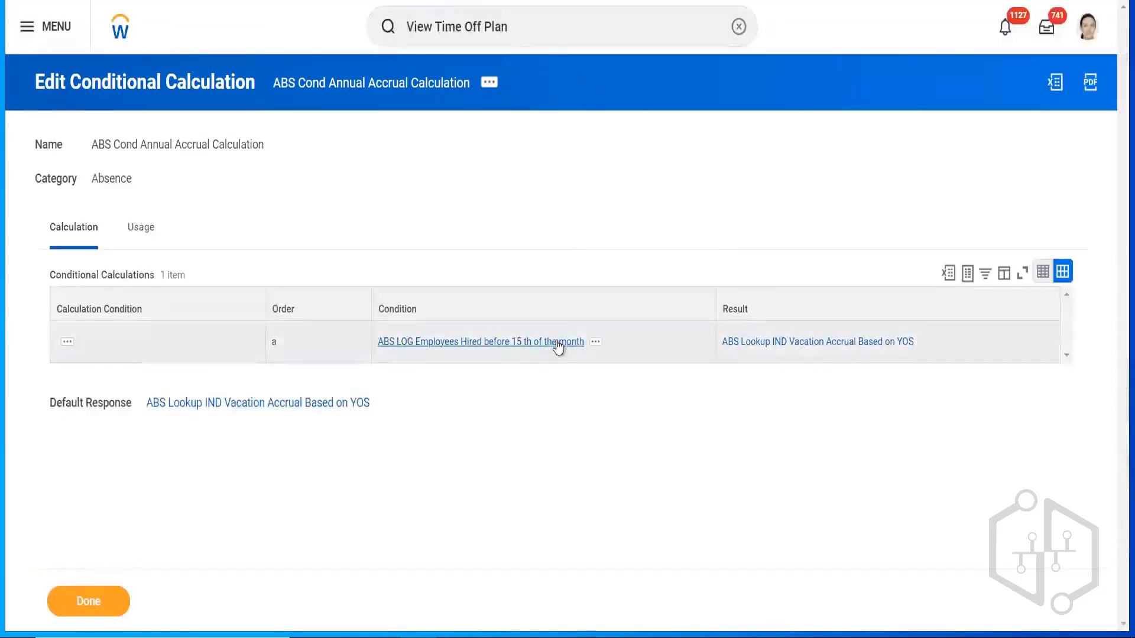
- Open the condition's logic calculation in a new tab, and from it open its ABS Hire Date <= 15 operand in another tab
click(595, 347)
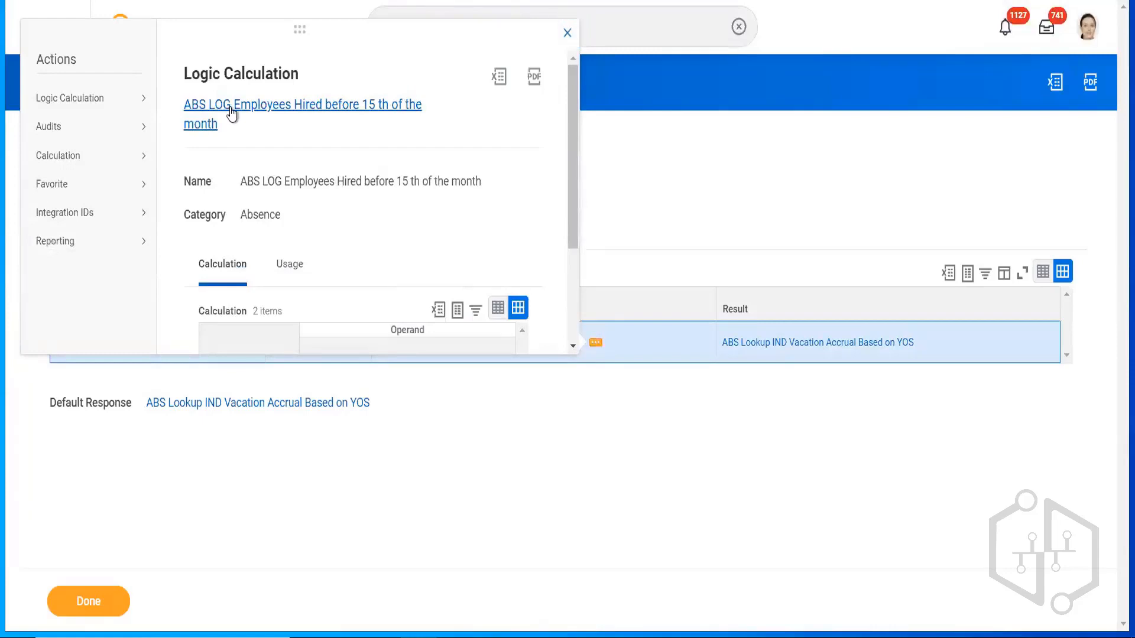
right_click(231, 114)
click(264, 123)
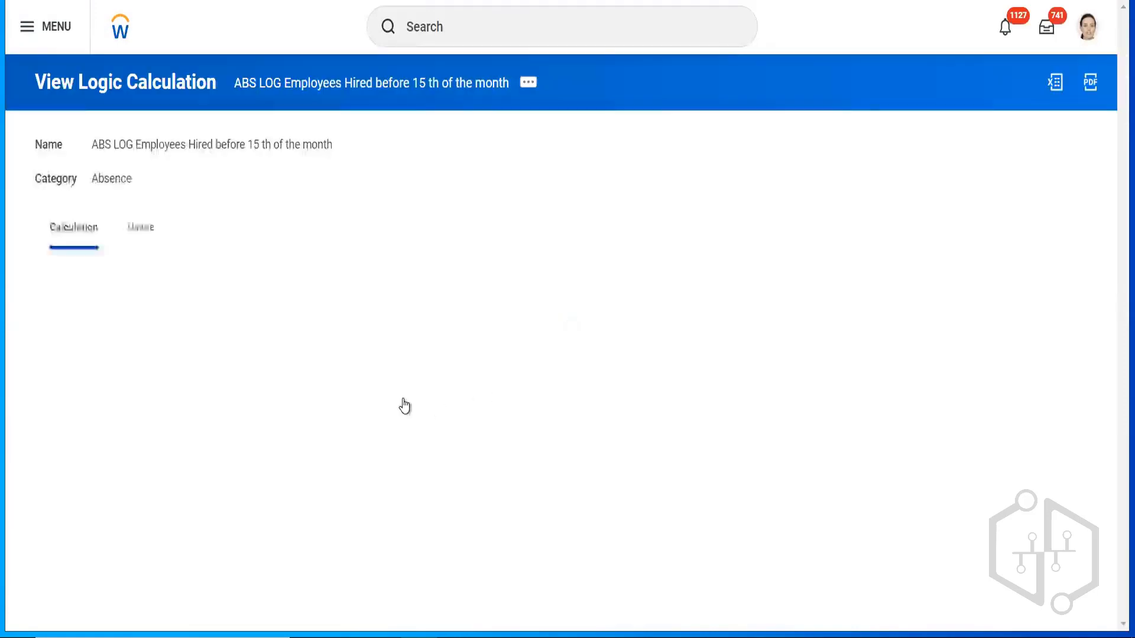
right_click(452, 361)
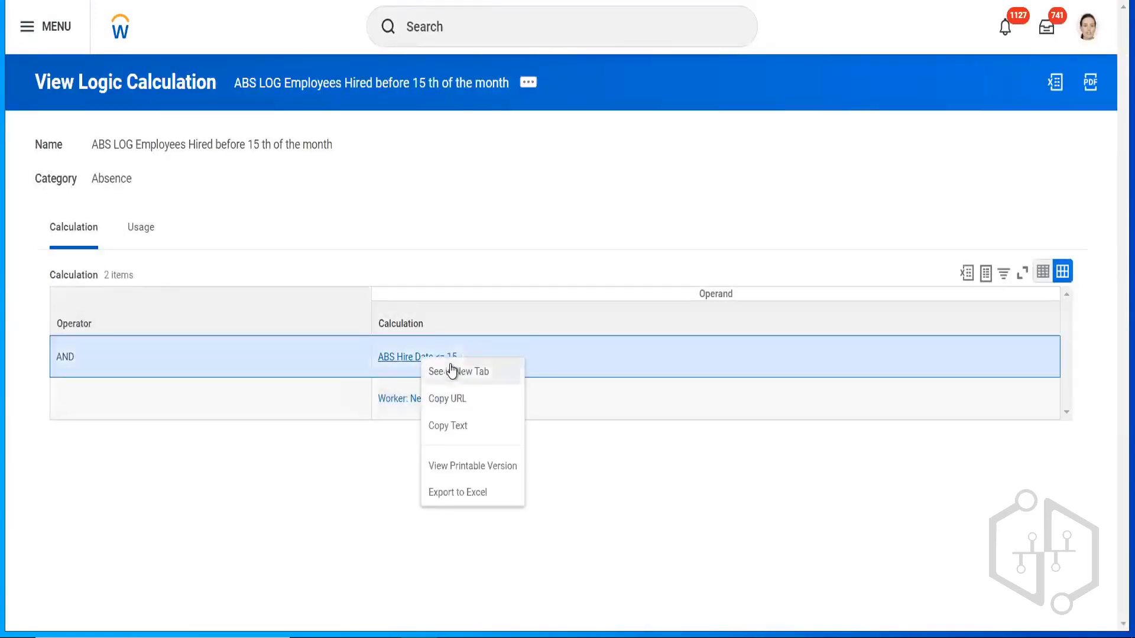
click(453, 371)
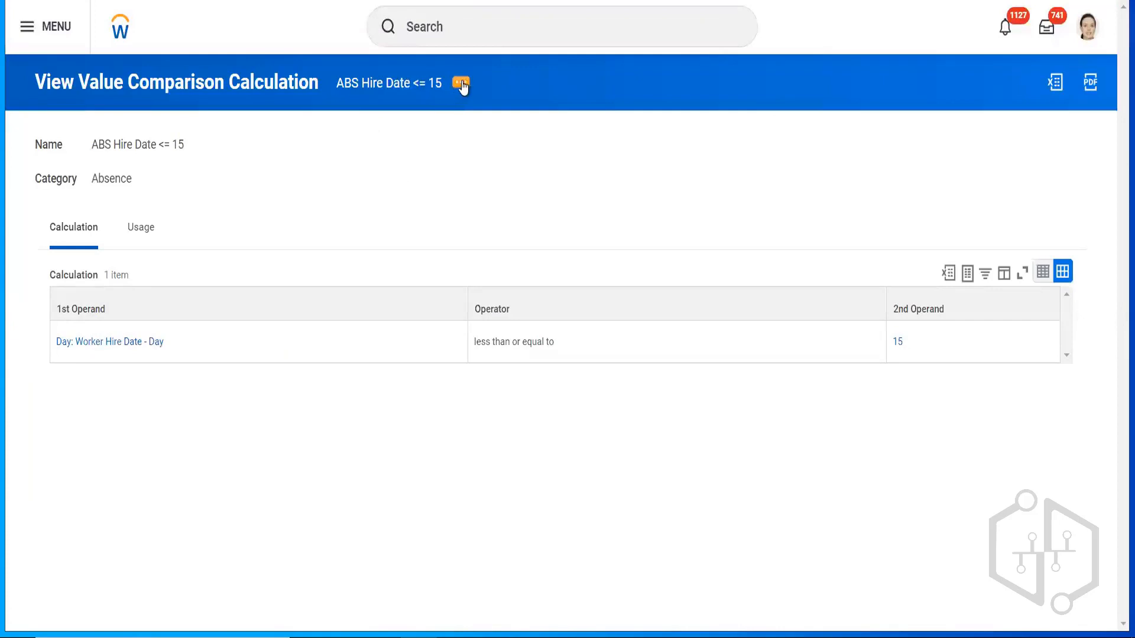
- Rename the value comparison calculation to ABS Hire Date >= 15, change its operator to greater than or equal to, and save it
click(462, 87)
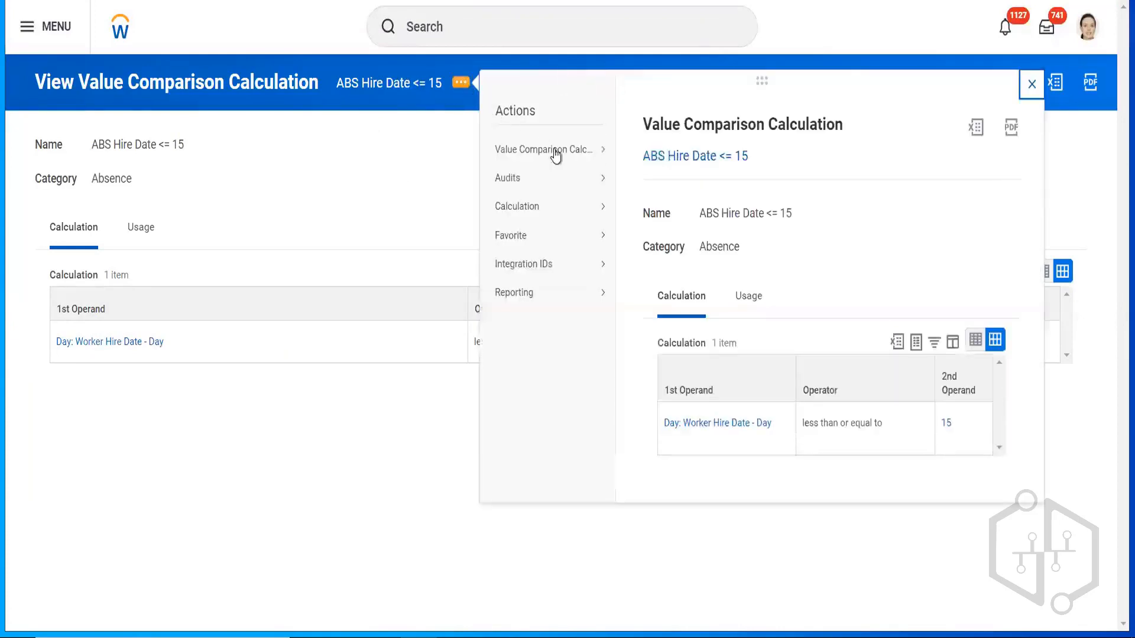
mouse_move(555, 152)
click(637, 153)
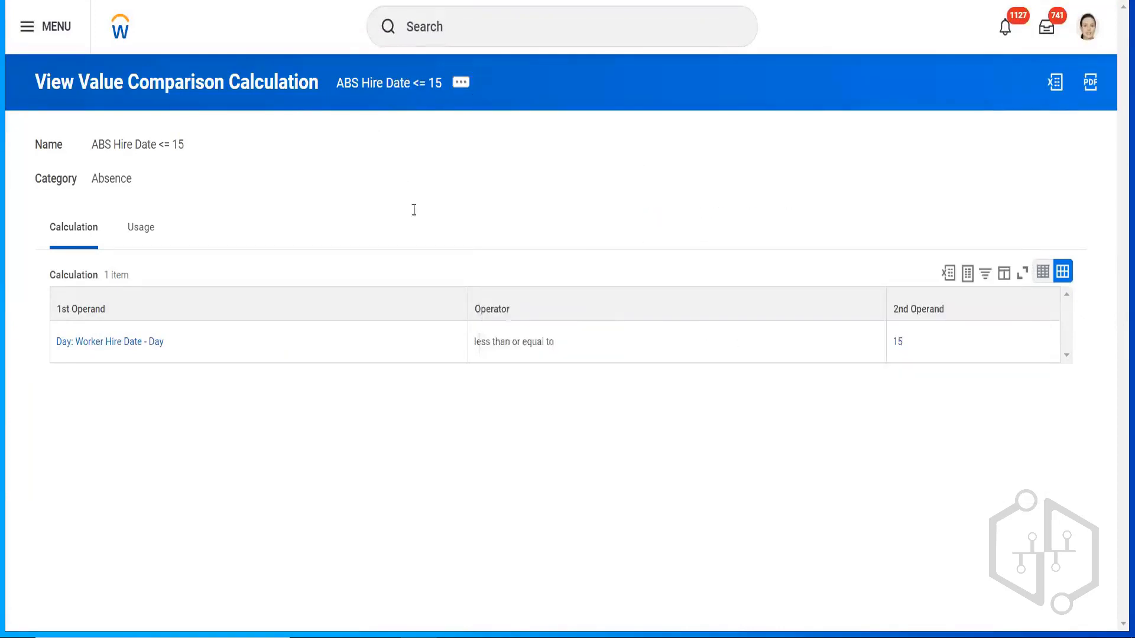
click(176, 152)
text(>)
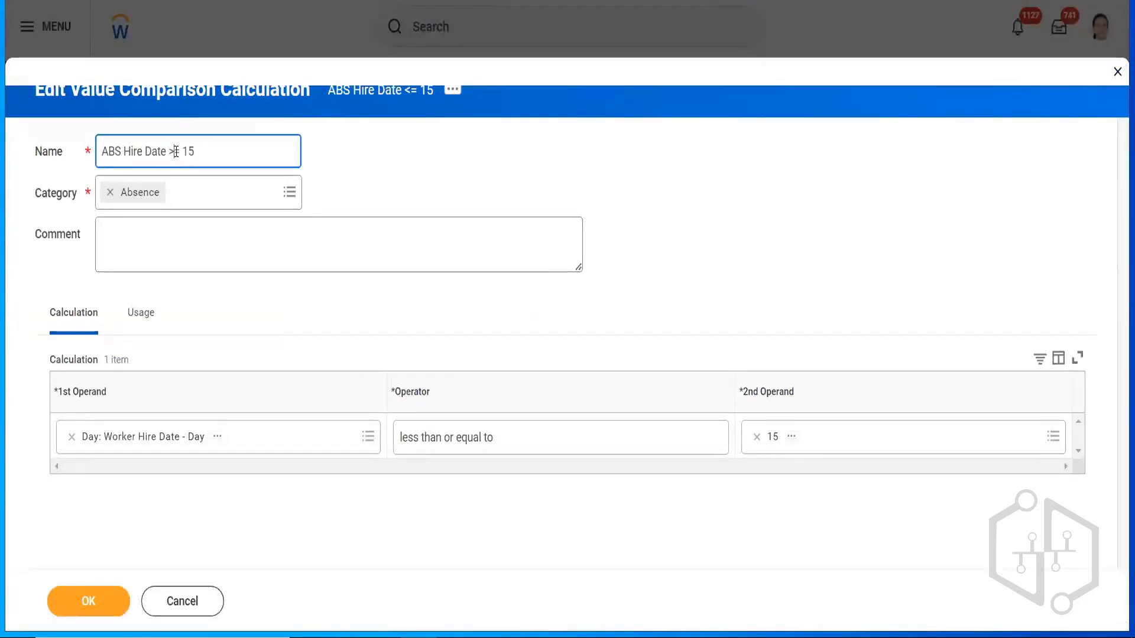
click(545, 439)
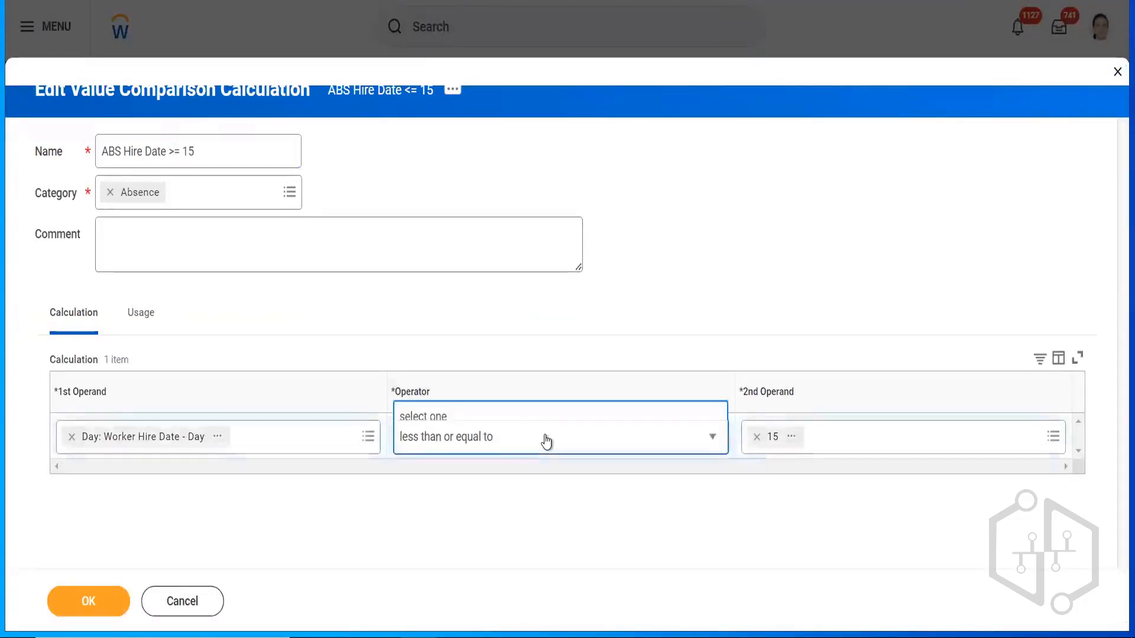
click(494, 322)
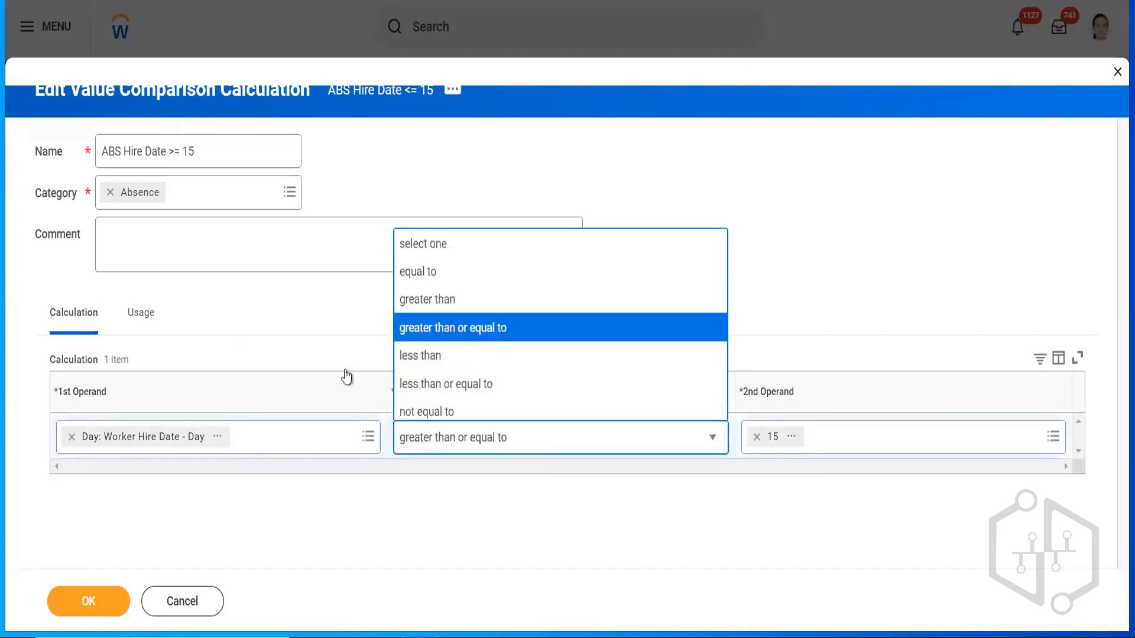
click(66, 603)
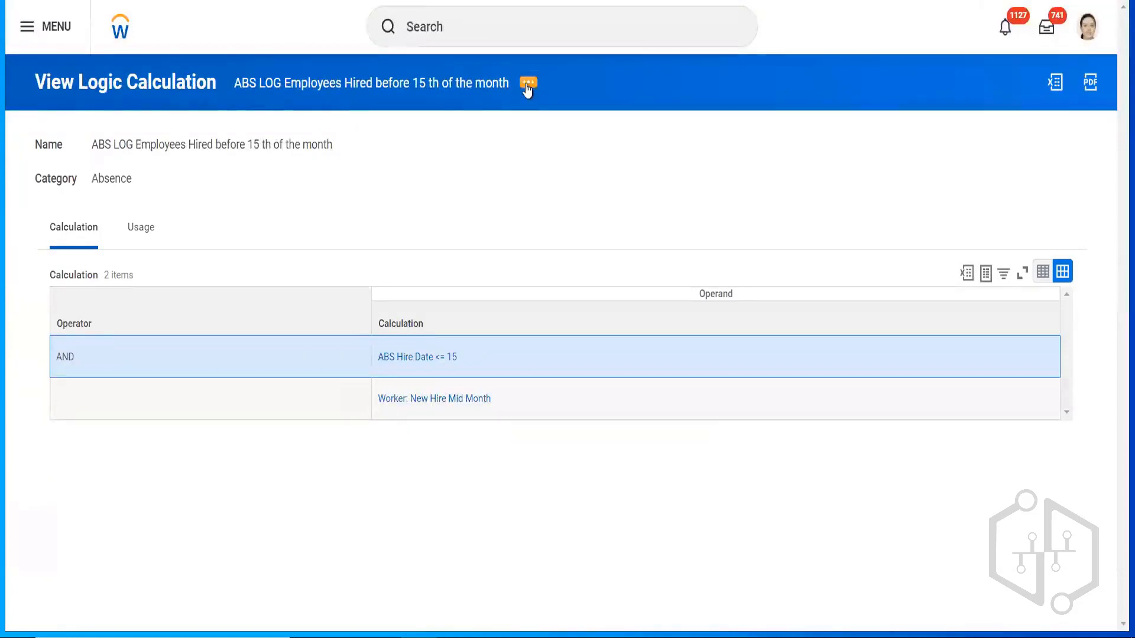
- Rename the logic calculation to "ABS LOG Employees Hired After 15 th of the month" and save it
click(528, 87)
mouse_move(639, 152)
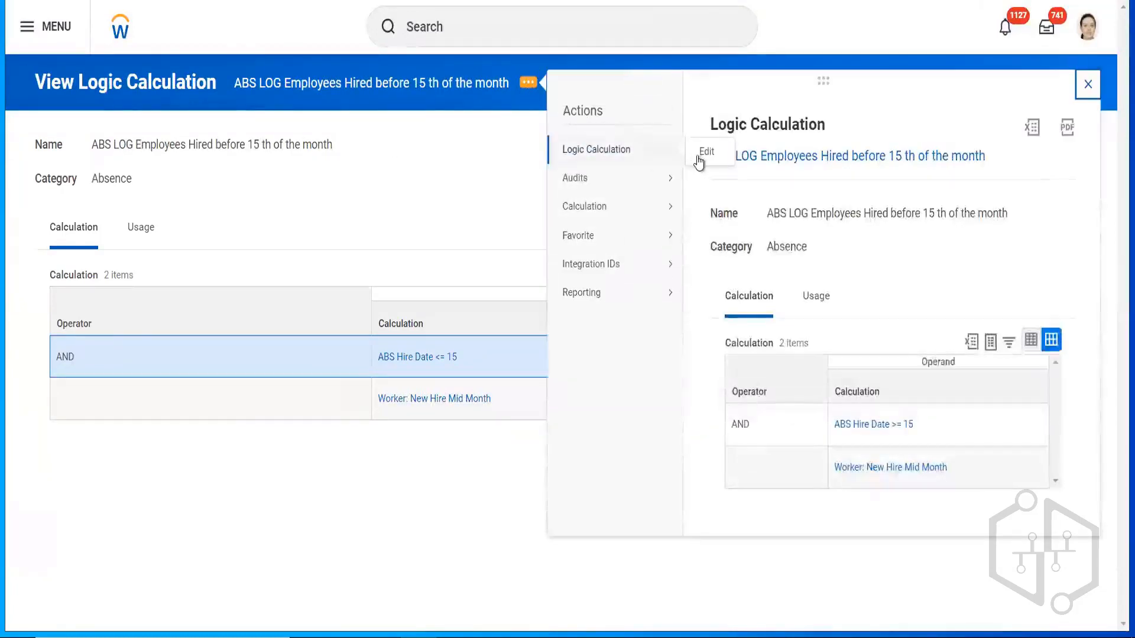
click(706, 152)
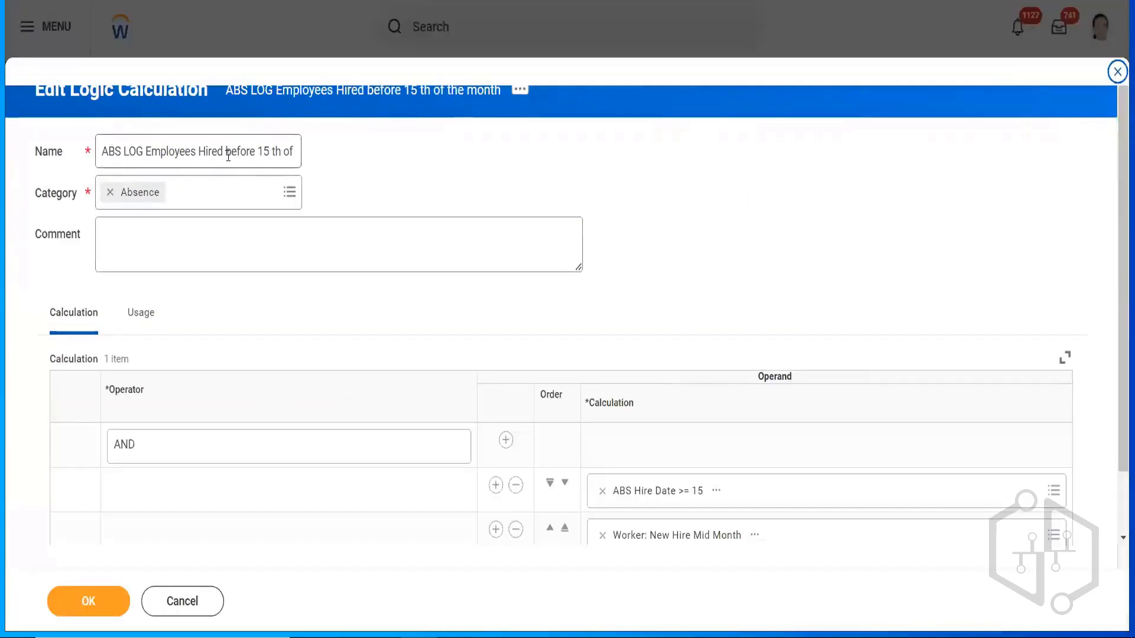
double_click(228, 153)
text(After)
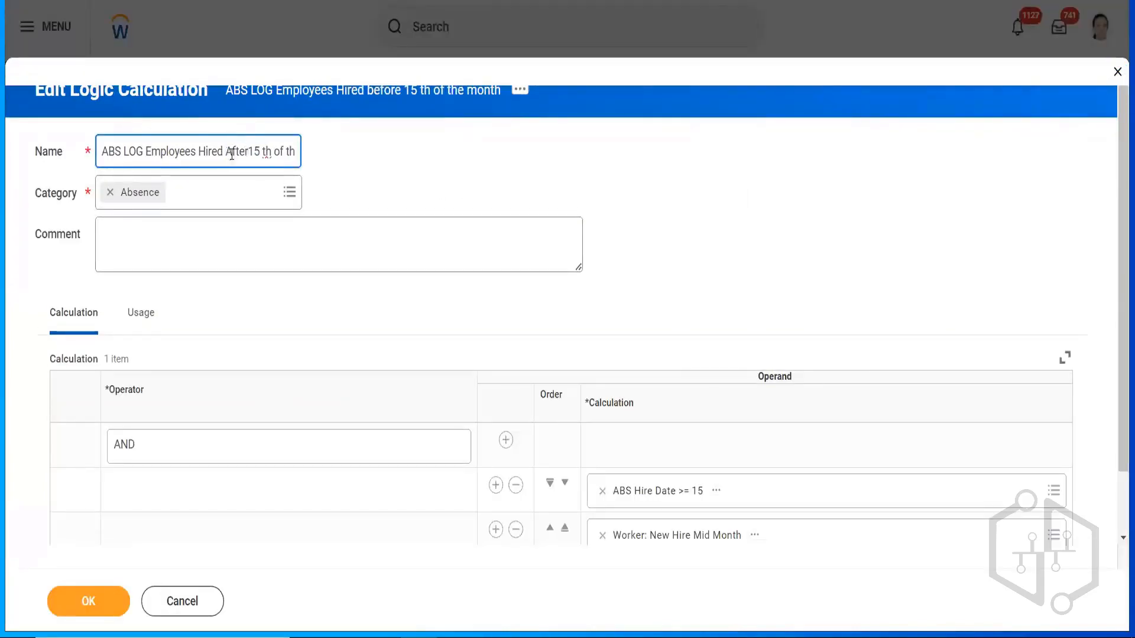
click(88, 603)
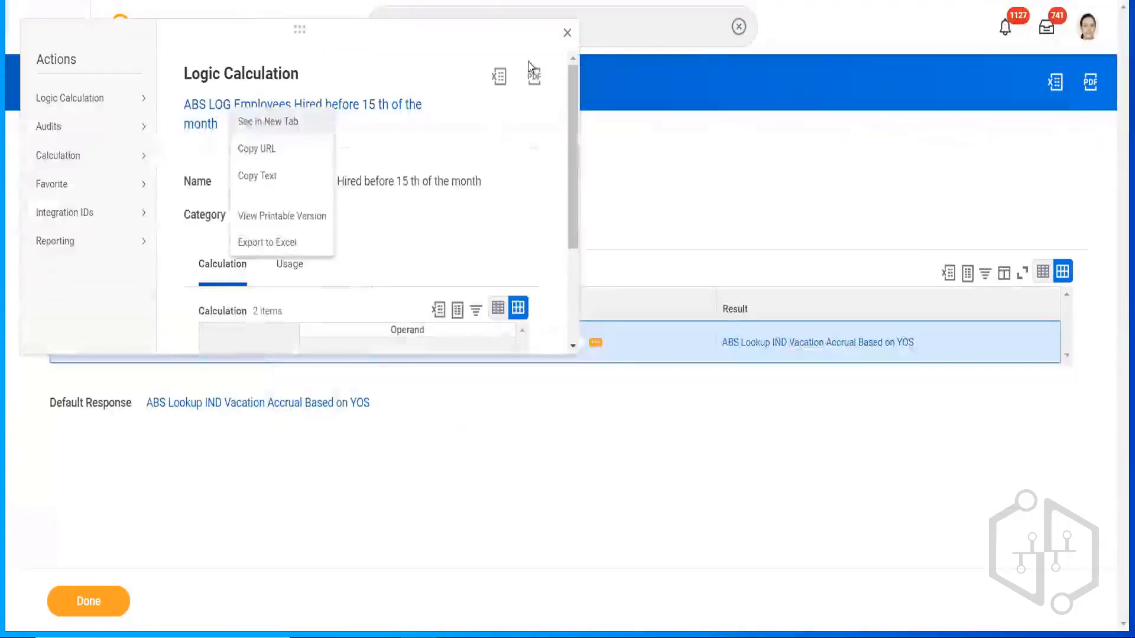
- Replace the result of ABS Cond Annual Accrual Calculation's condition row with 0 and save the calculation
click(568, 36)
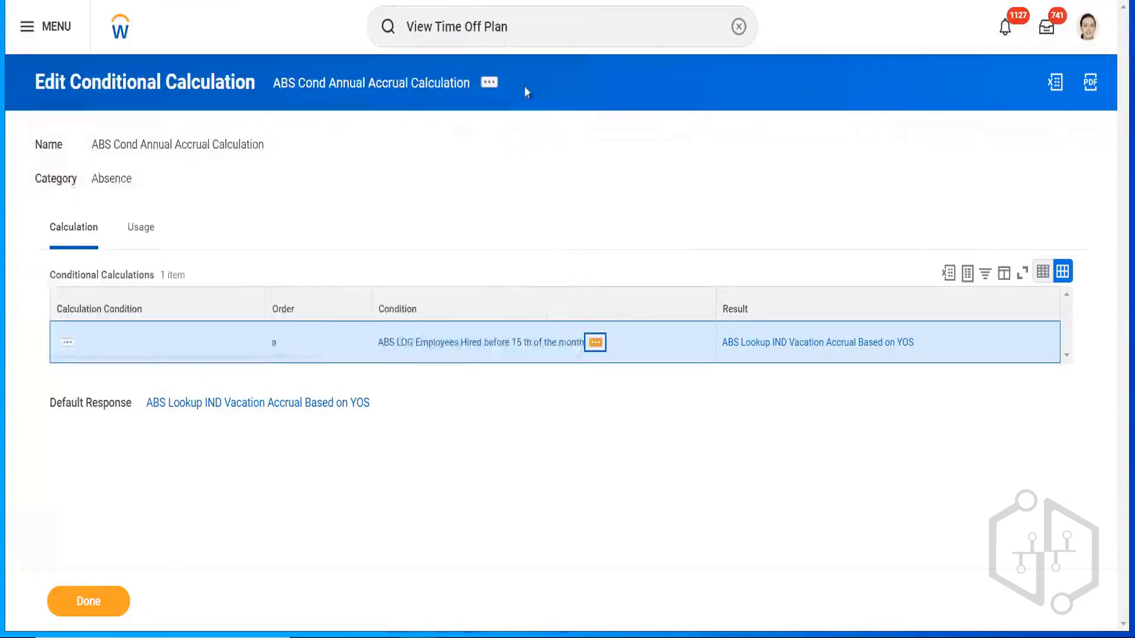
click(488, 85)
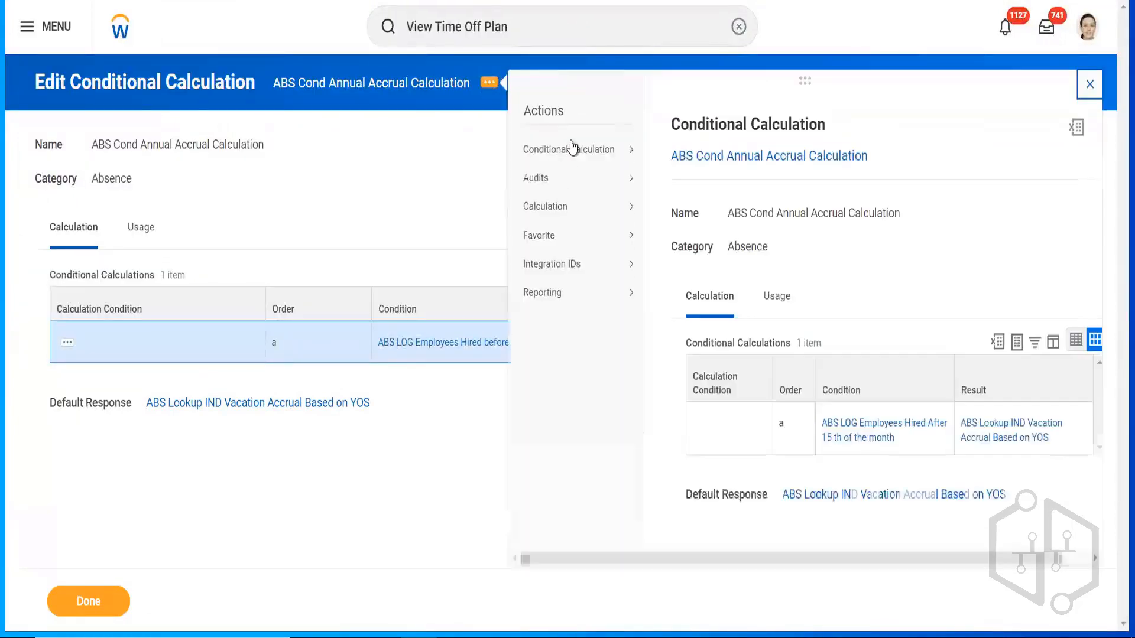
click(668, 153)
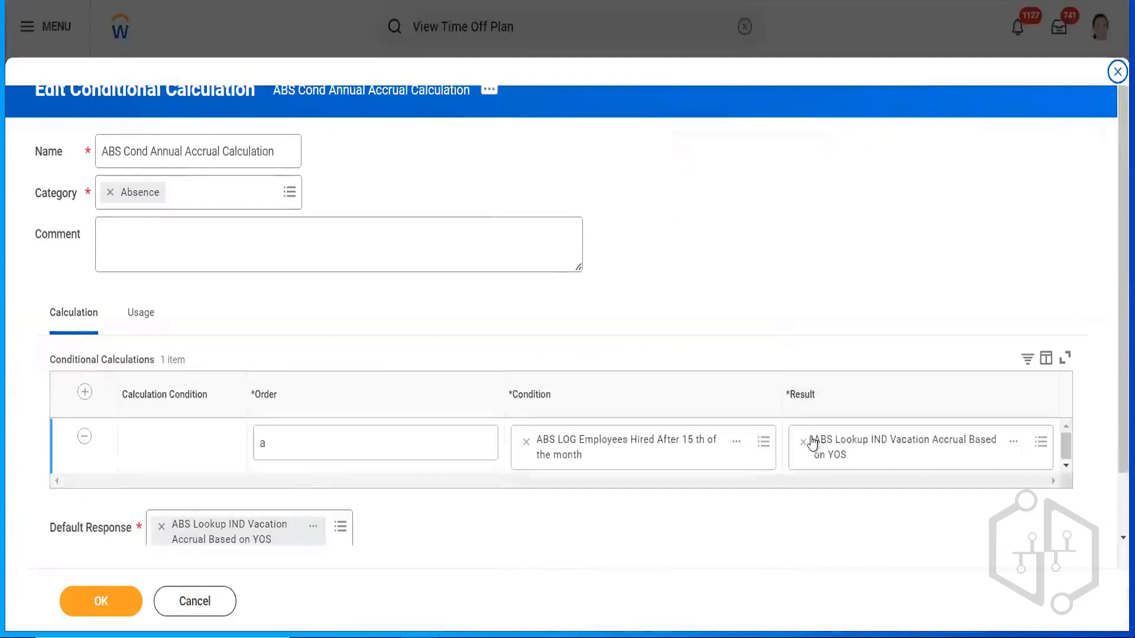
click(803, 442)
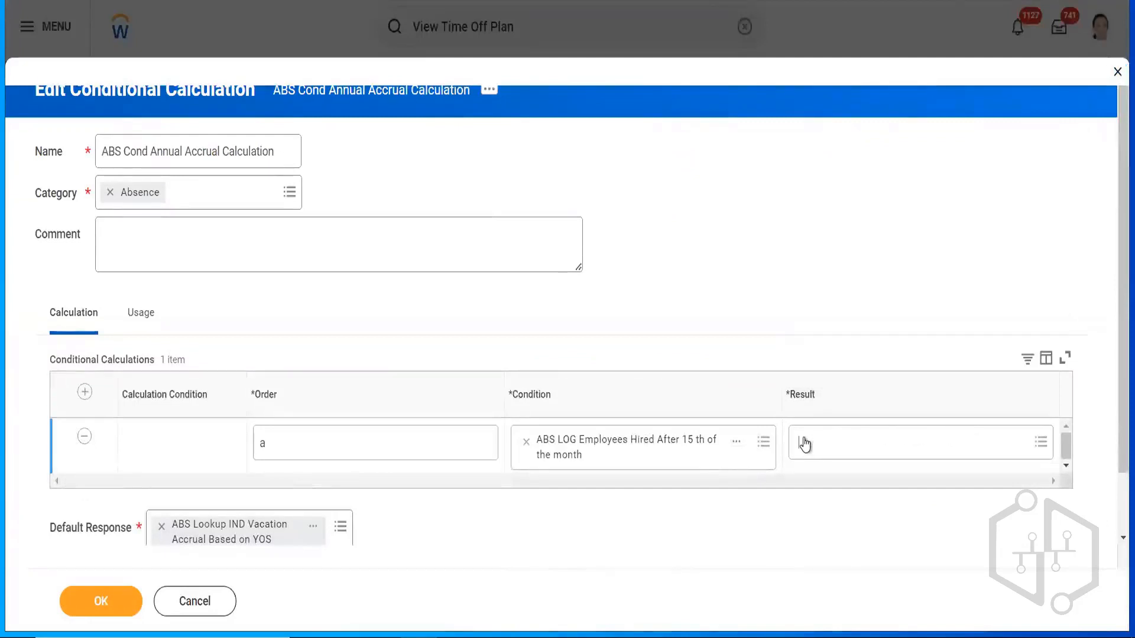
text(0)
key(Return)
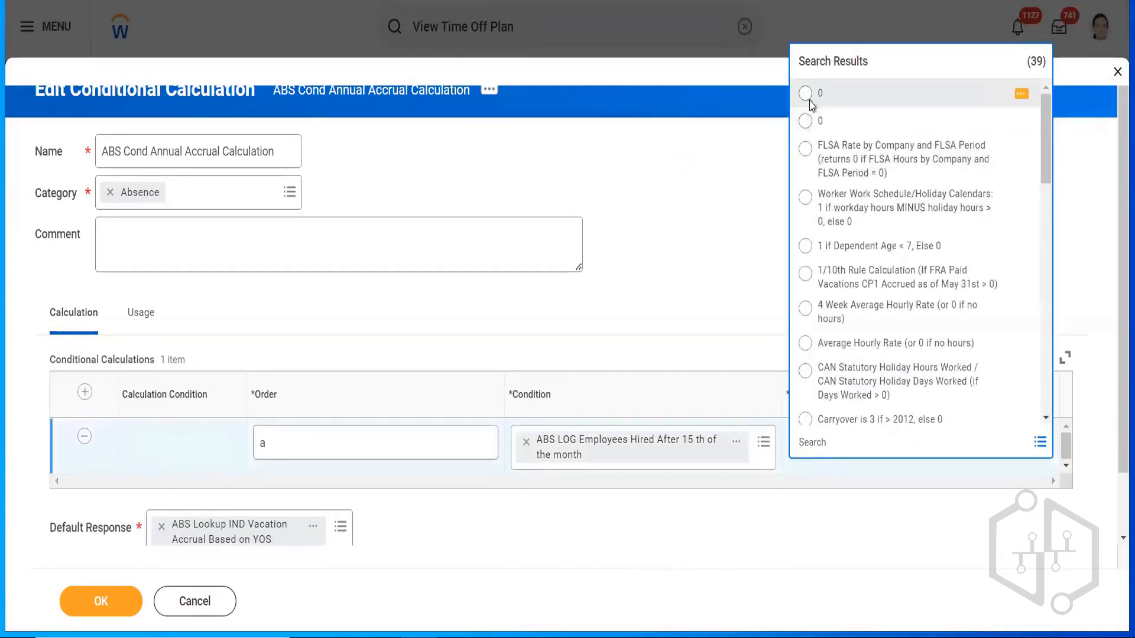
click(811, 102)
click(101, 601)
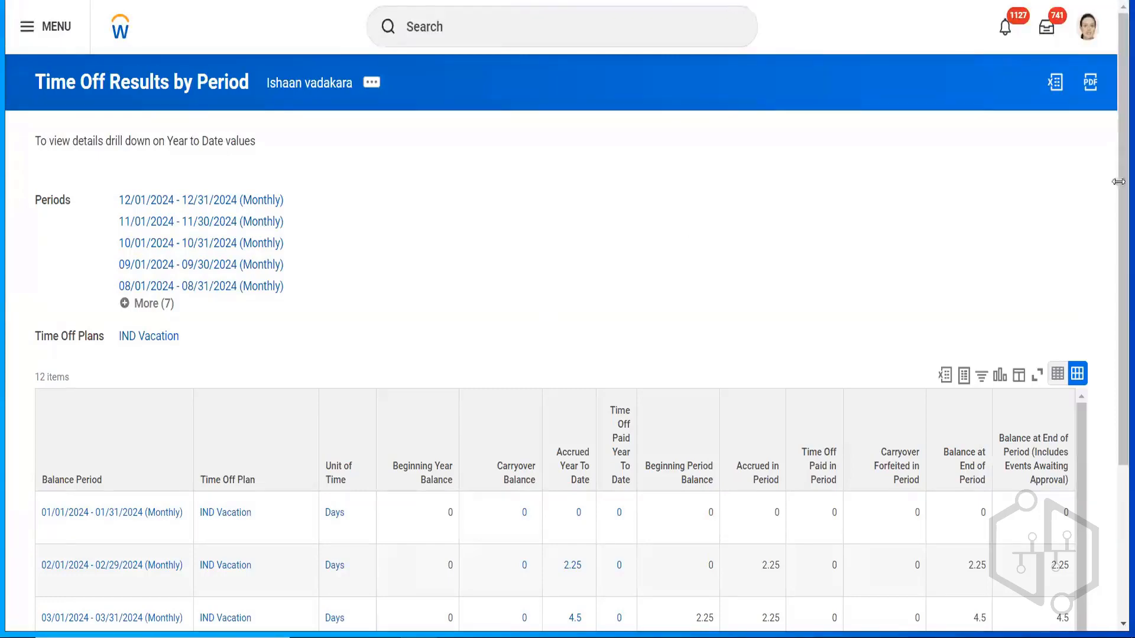
- Review the worker's time off results by period, and open VIG_IND_Annual_Leave_Accrual's conditional calculation in a new tab
scroll(1114, 227, down, 1)
drag(1112, 222, 1113, 184)
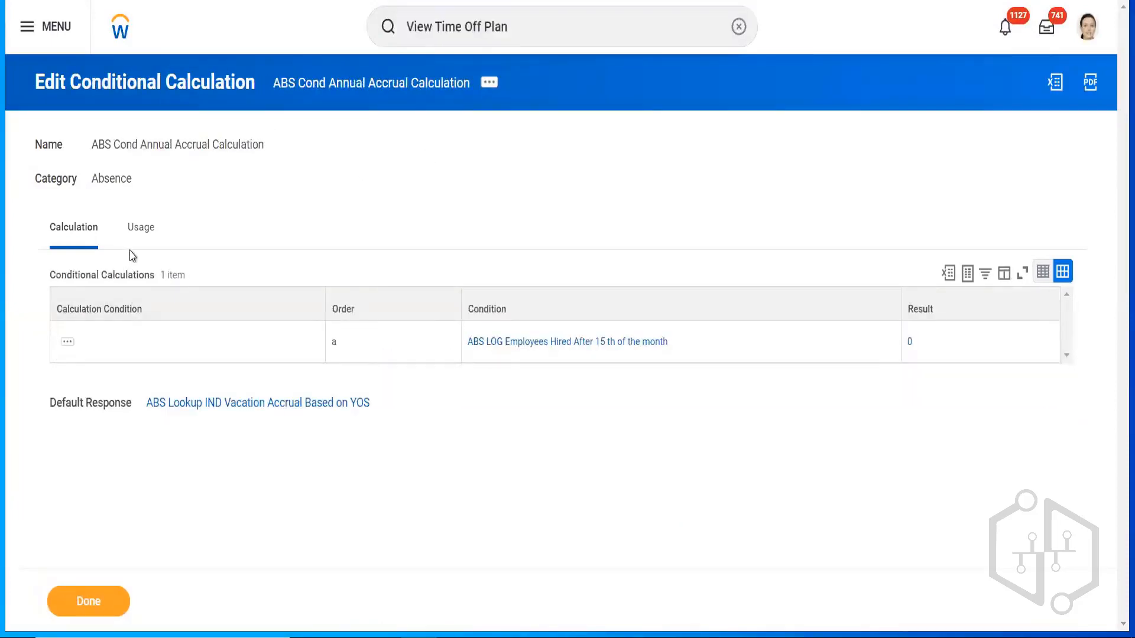
click(143, 231)
click(177, 350)
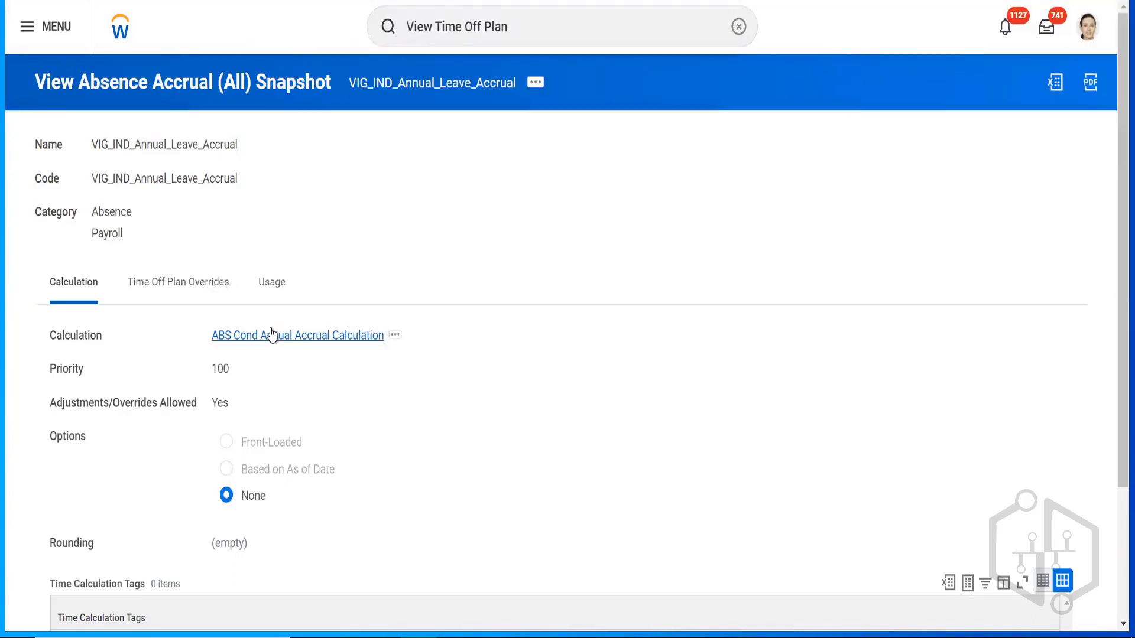
right_click(301, 338)
click(339, 348)
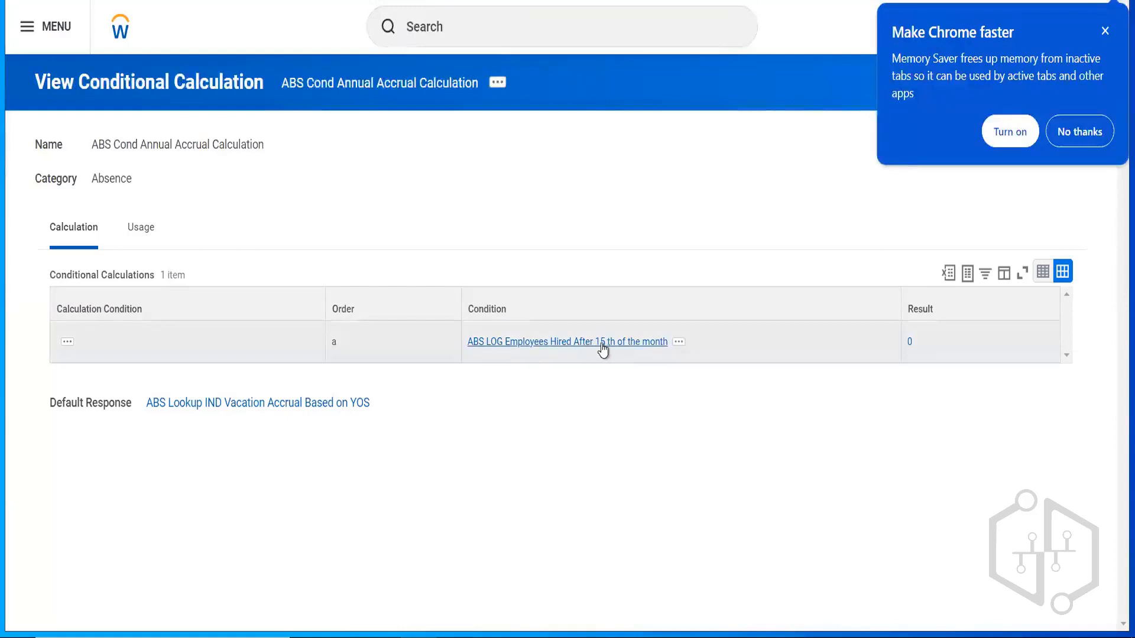
- Examine the operands of the condition ABS LOG Employees Hired After 15 th of the month and the result it returns
click(679, 343)
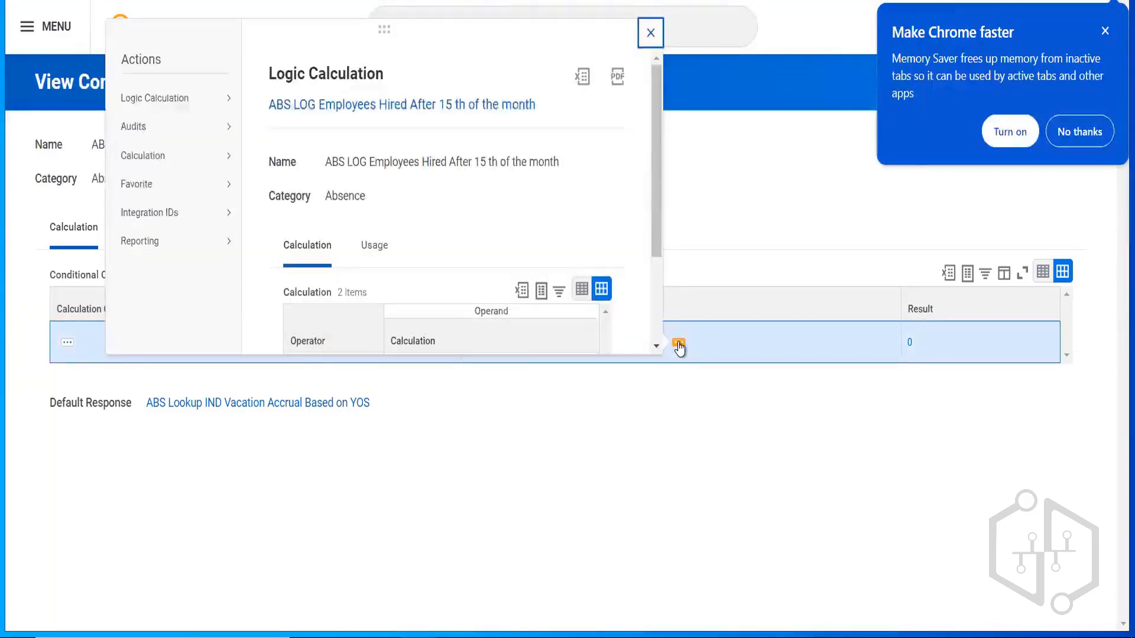
drag(660, 210, 657, 314)
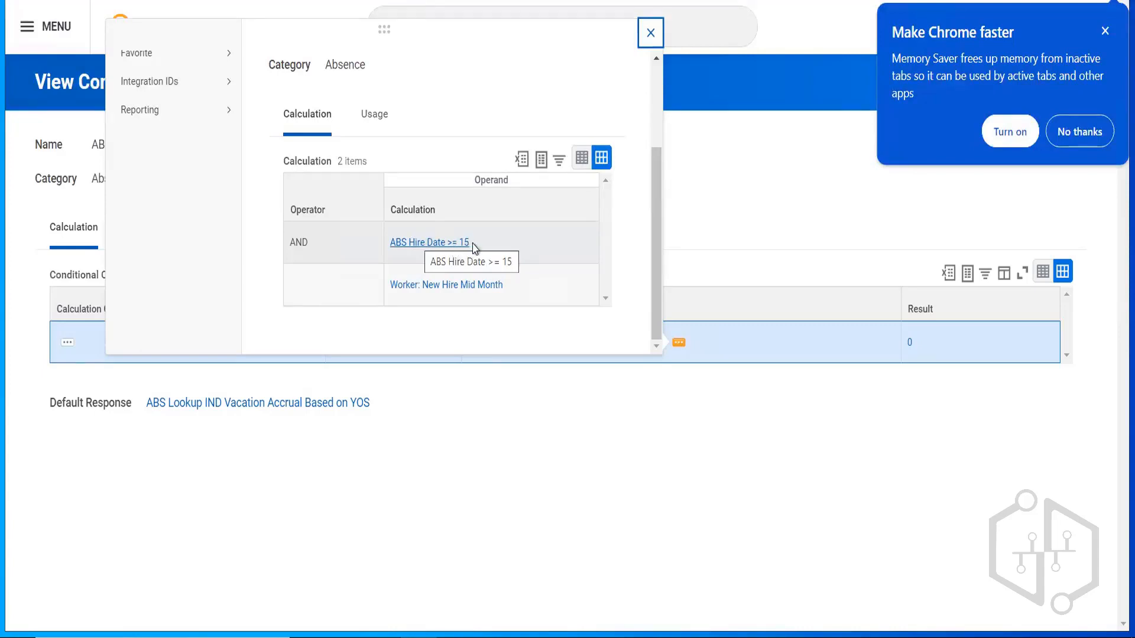
click(649, 34)
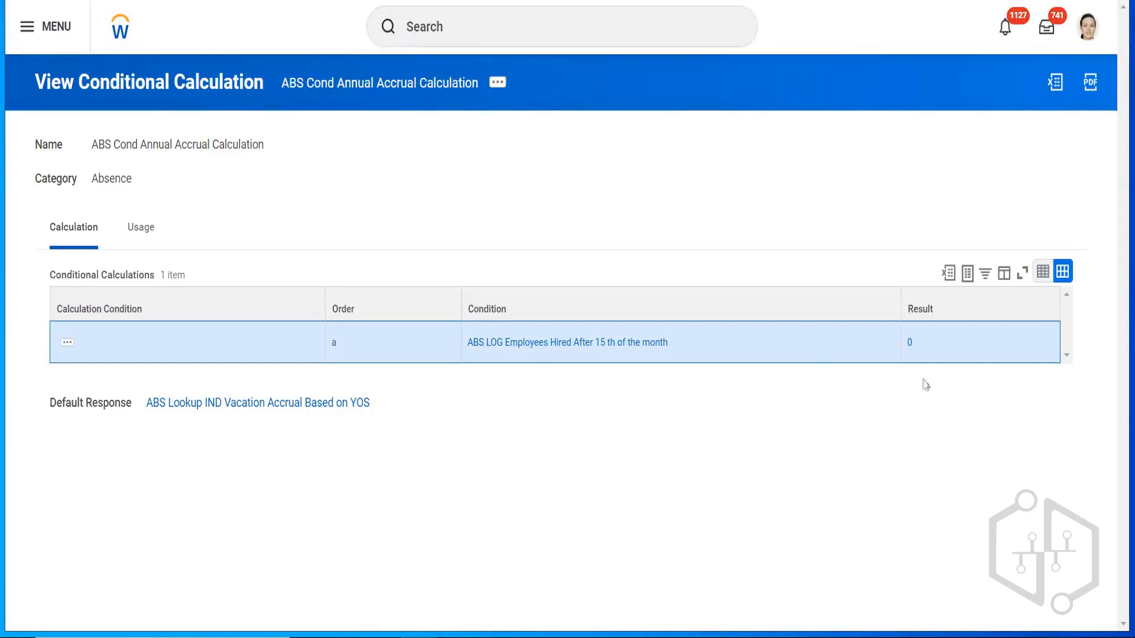
mouse_move(909, 343)
click(677, 343)
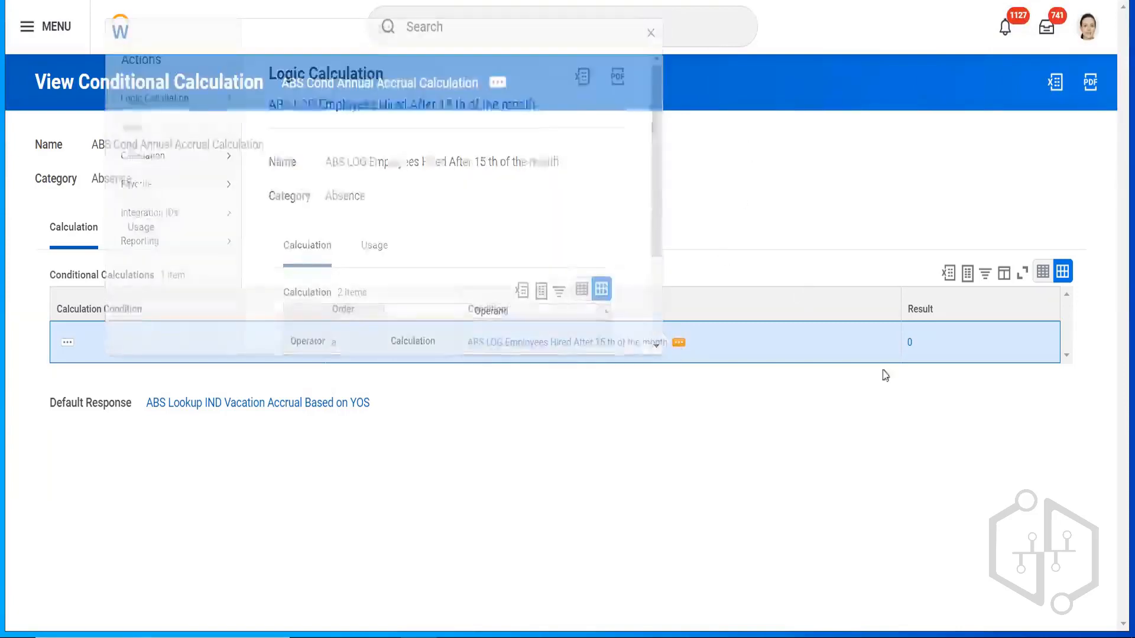
mouse_move(920, 352)
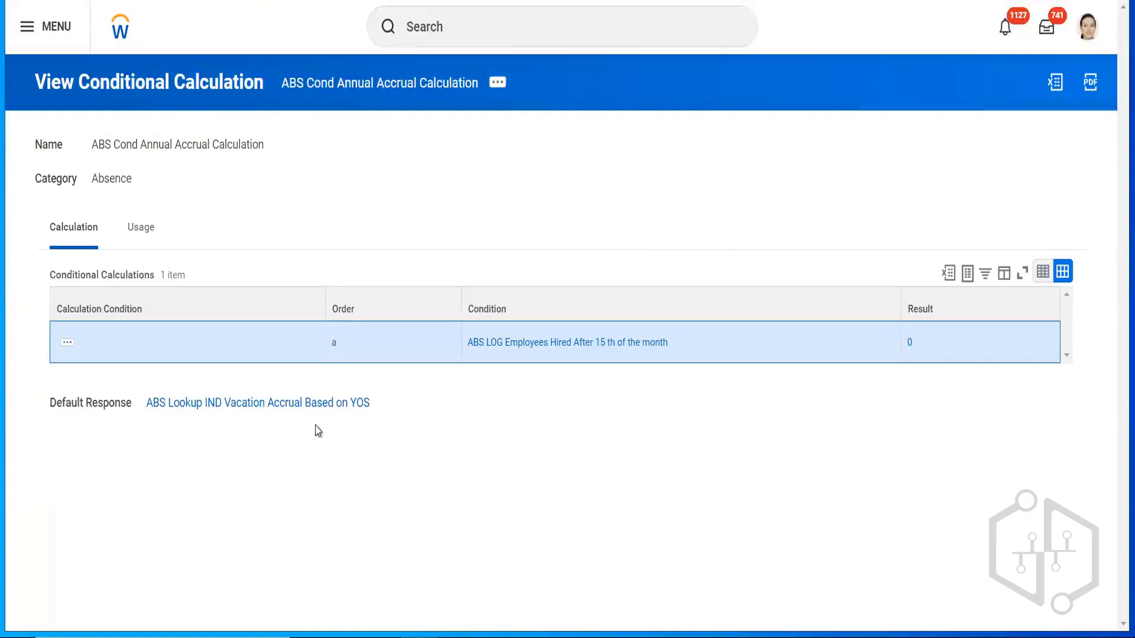
- Review the default response, and open the condition's ABS Hire Date >= 15 operand in a new tab
drag(213, 387, 56, 403)
click(526, 449)
click(678, 344)
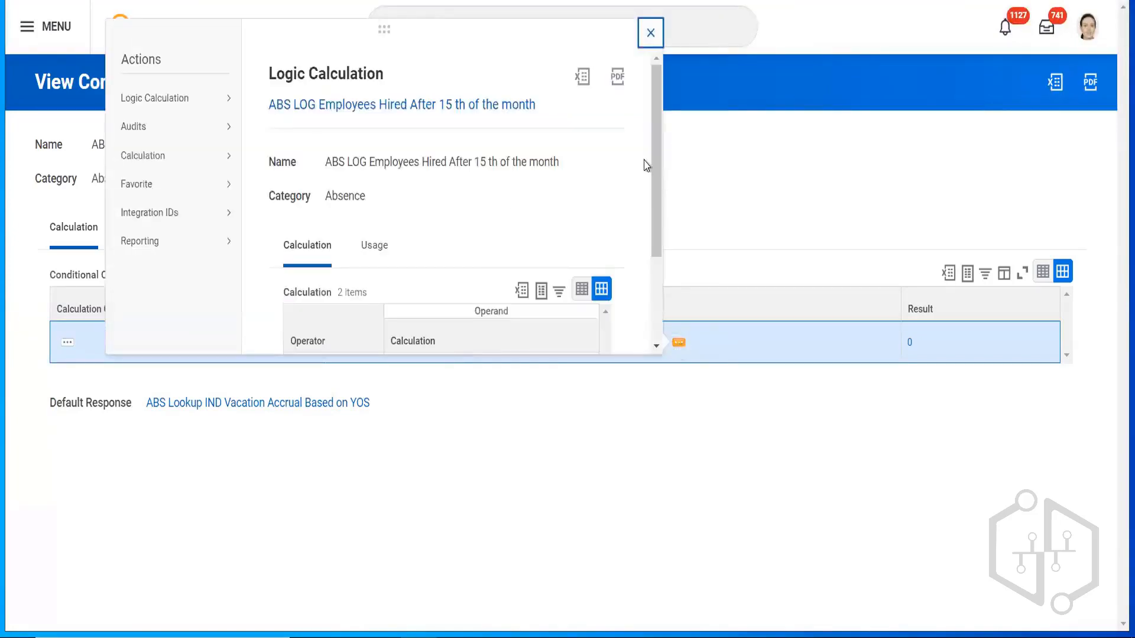
scroll(652, 212, down, 2)
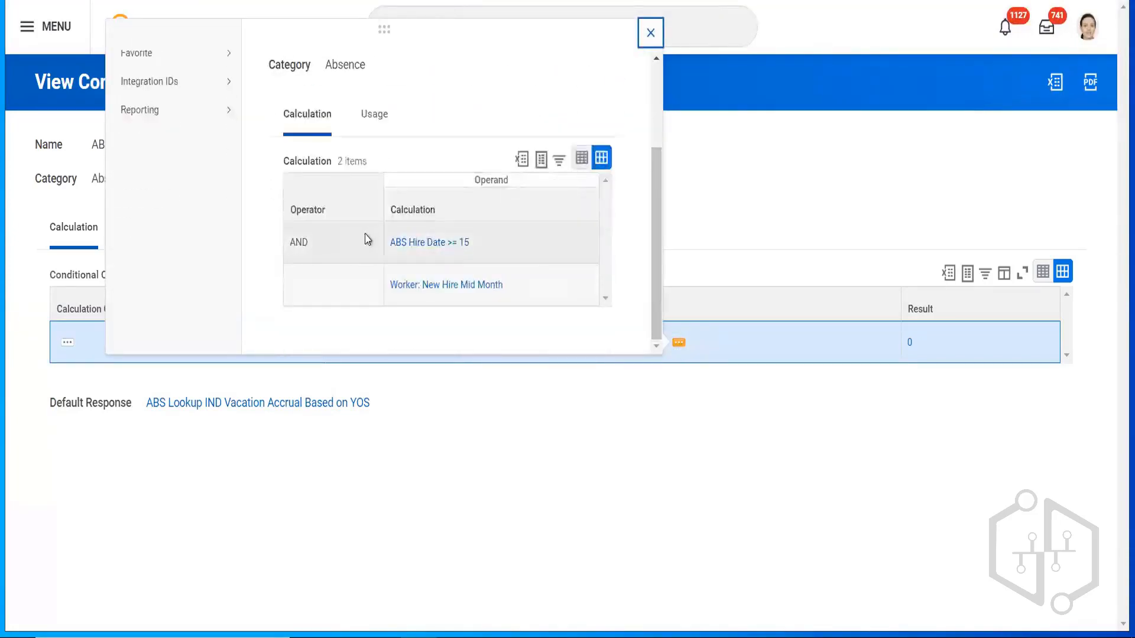
right_click(413, 248)
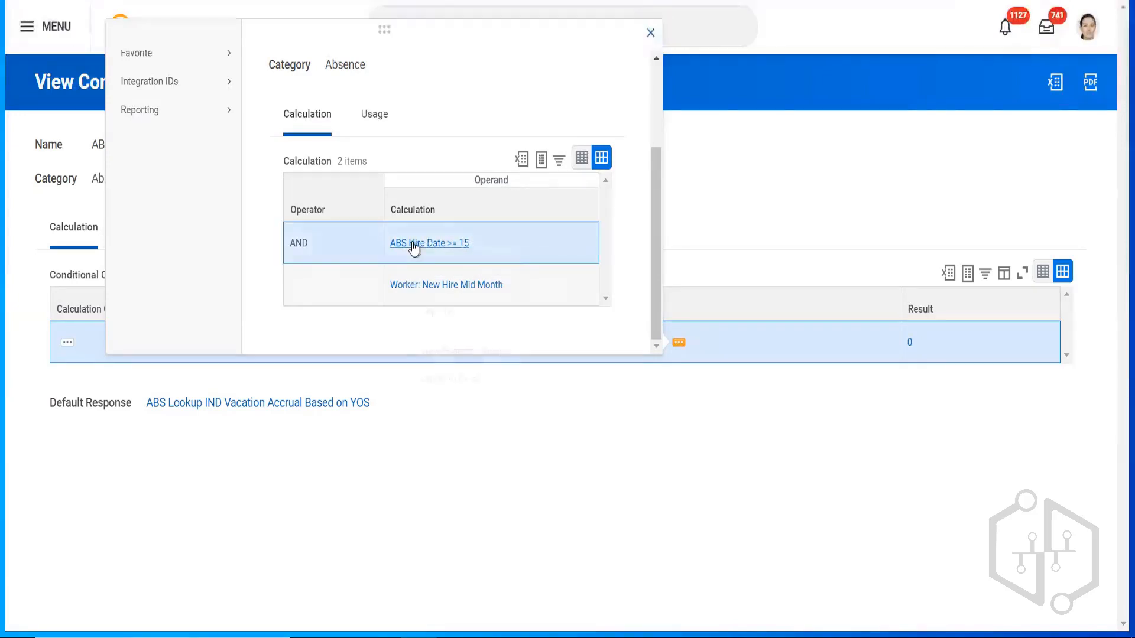
click(439, 257)
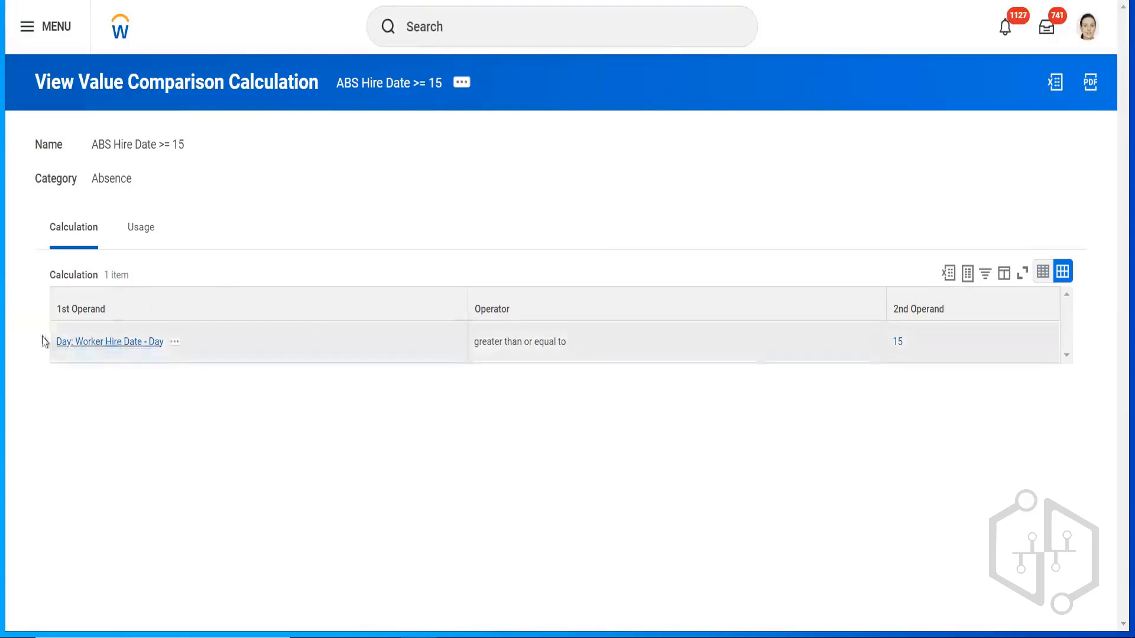
- Examine the comment and example of the comparison's first operand, Day: Worker Hire Date - Day
click(174, 344)
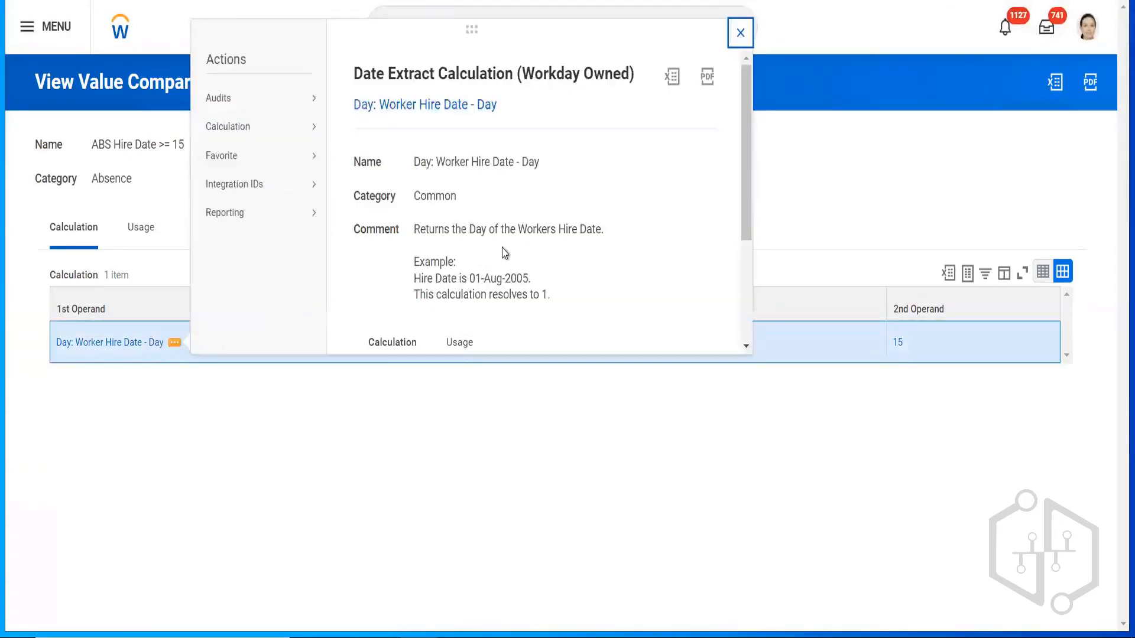
triple_click(523, 275)
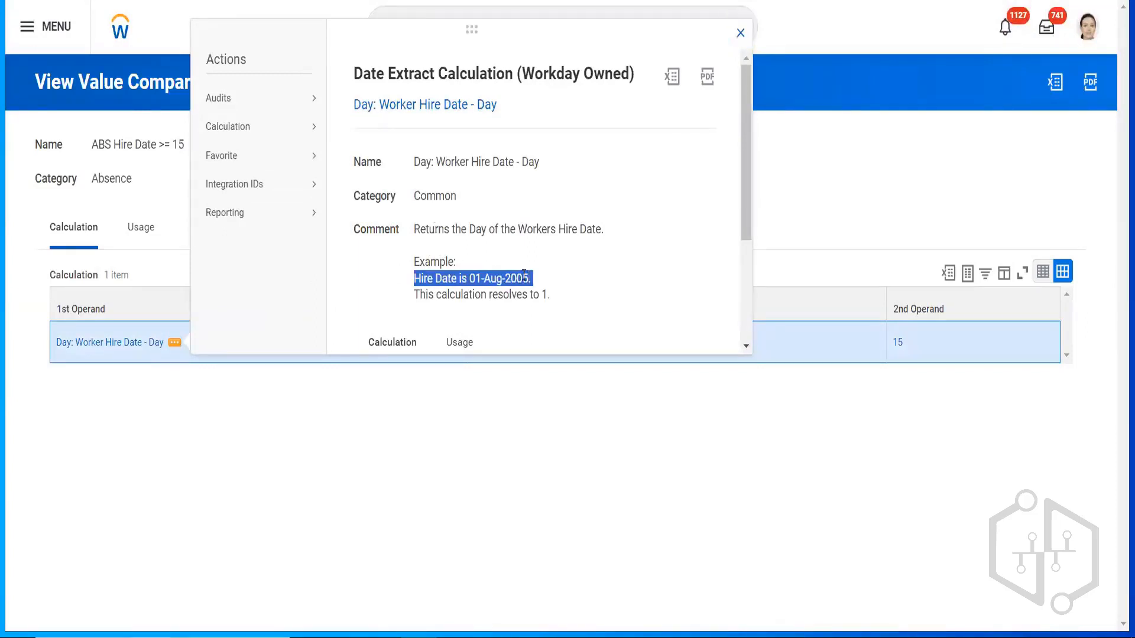
click(562, 295)
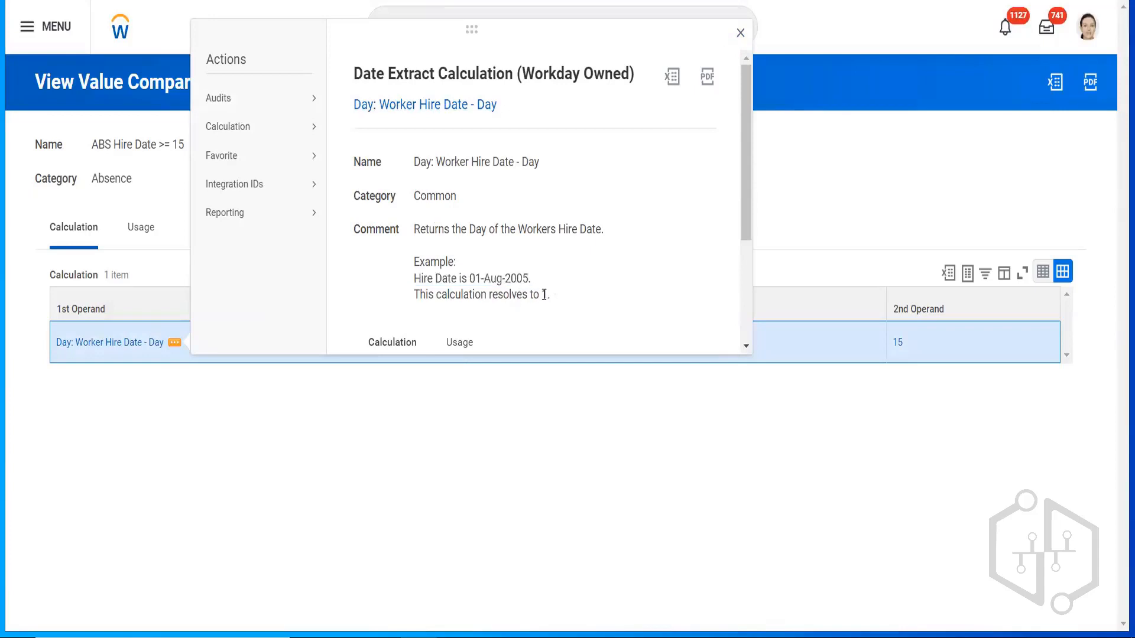
drag(542, 294, 562, 299)
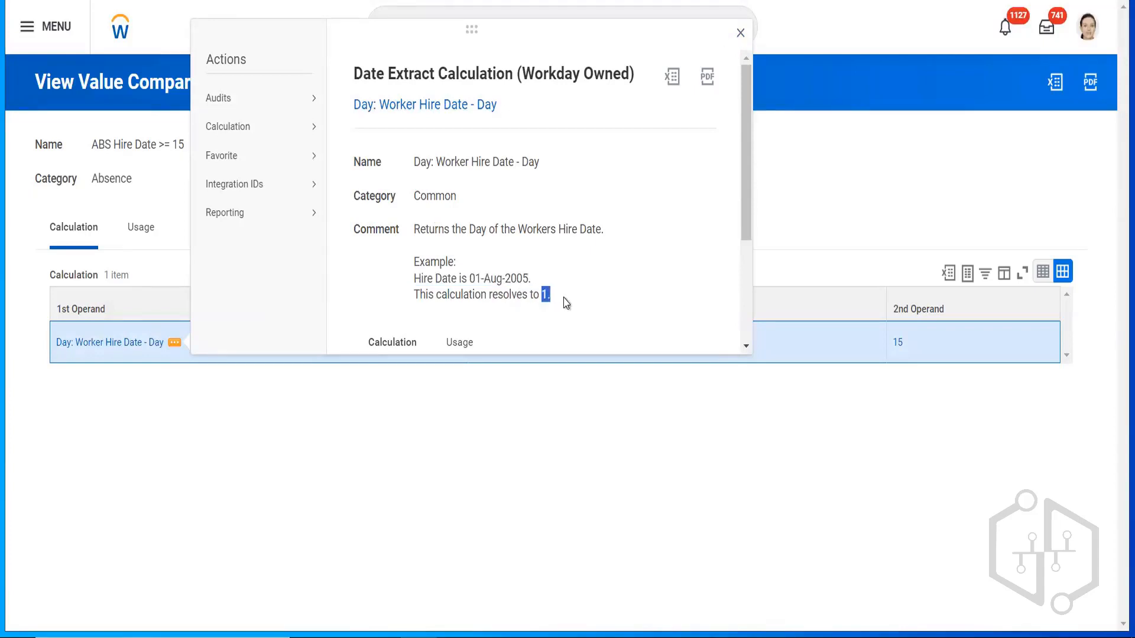
double_click(474, 279)
click(564, 293)
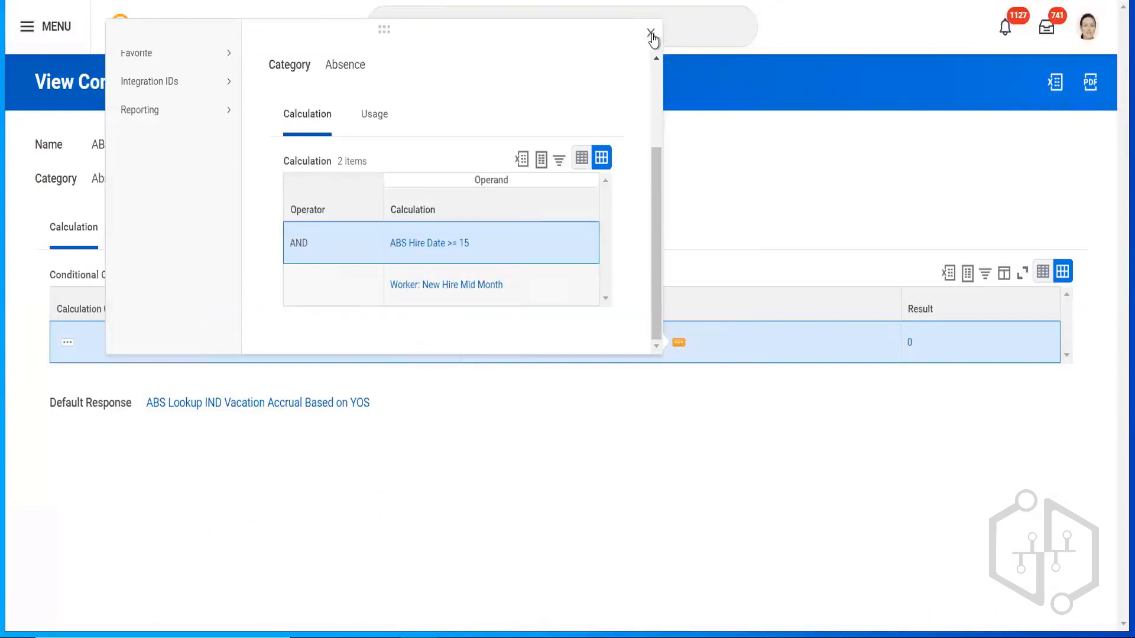
- Recheck the condition's AND operands against the conditional calculation's default response
click(651, 34)
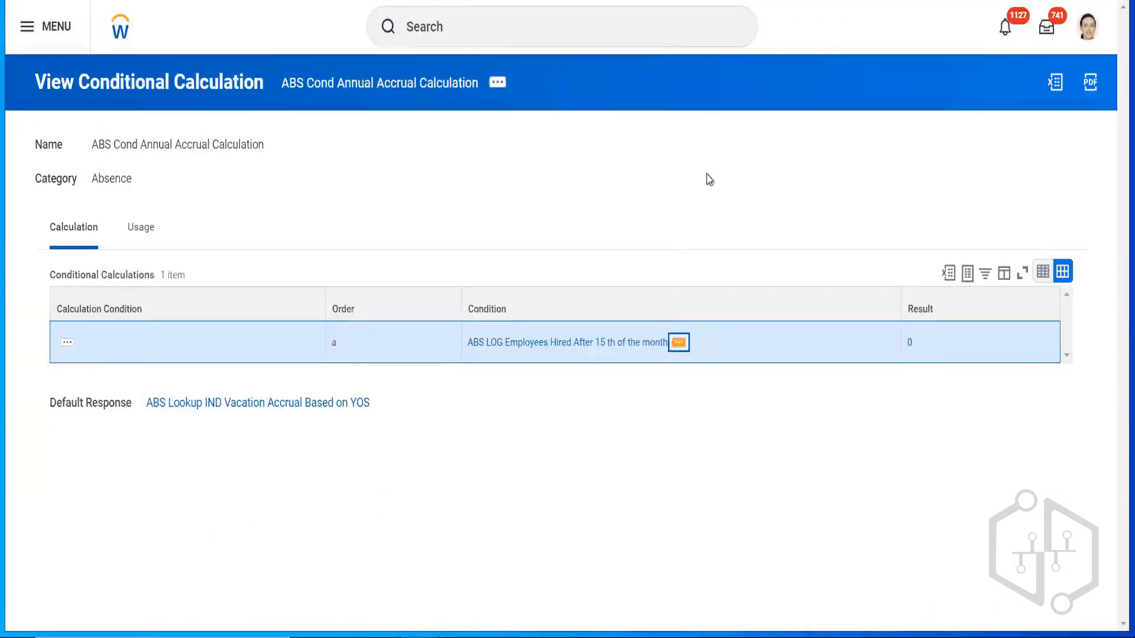
click(678, 343)
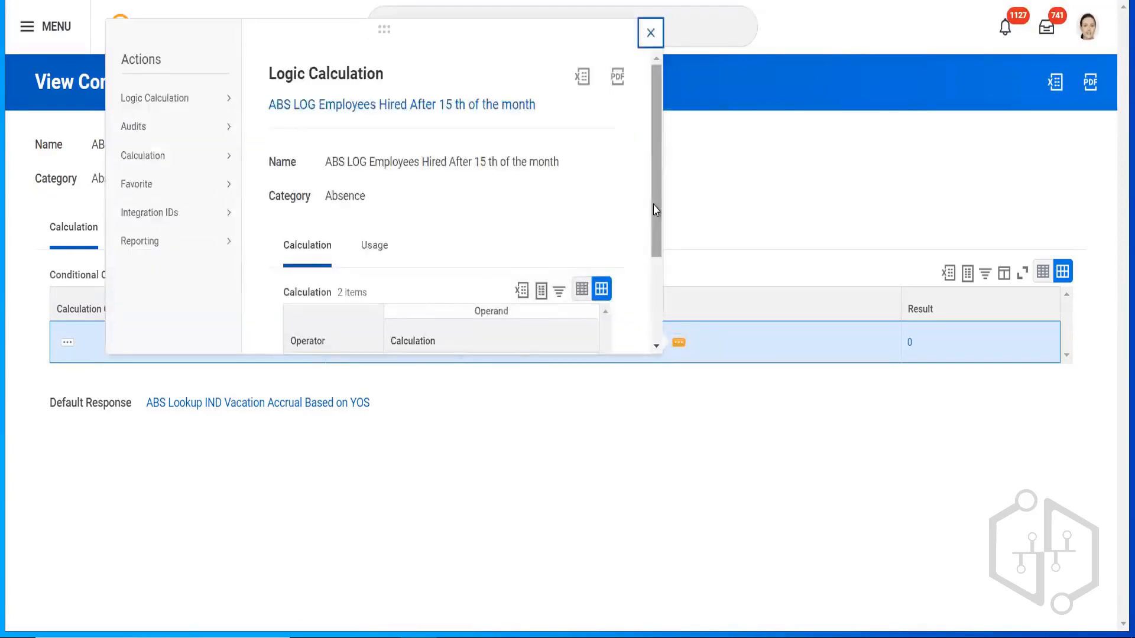
drag(654, 208, 648, 322)
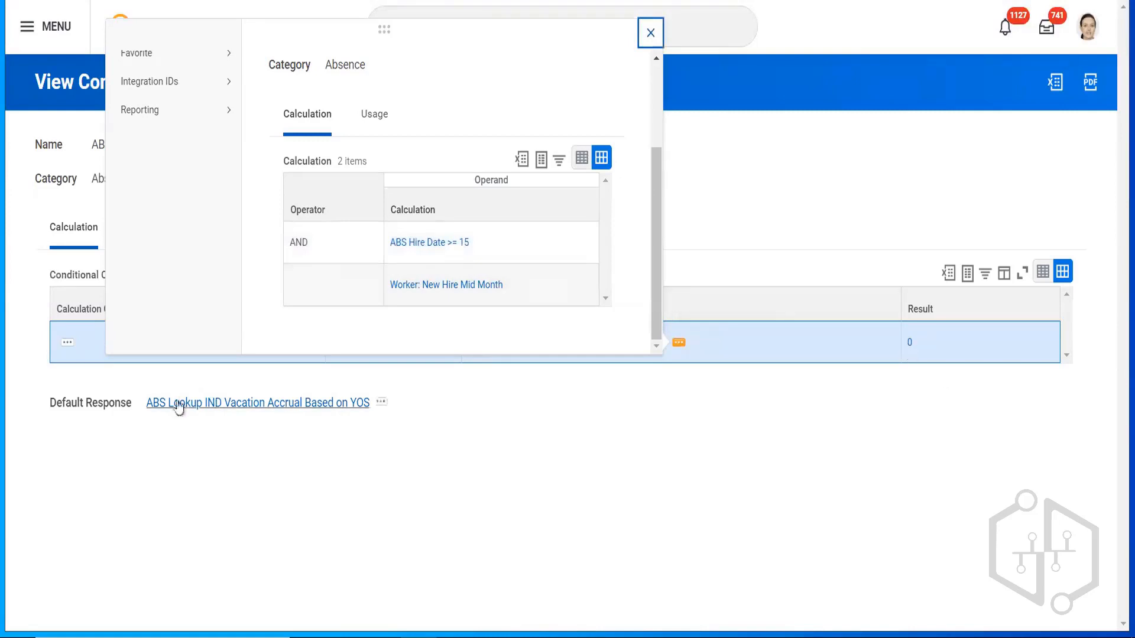
click(536, 474)
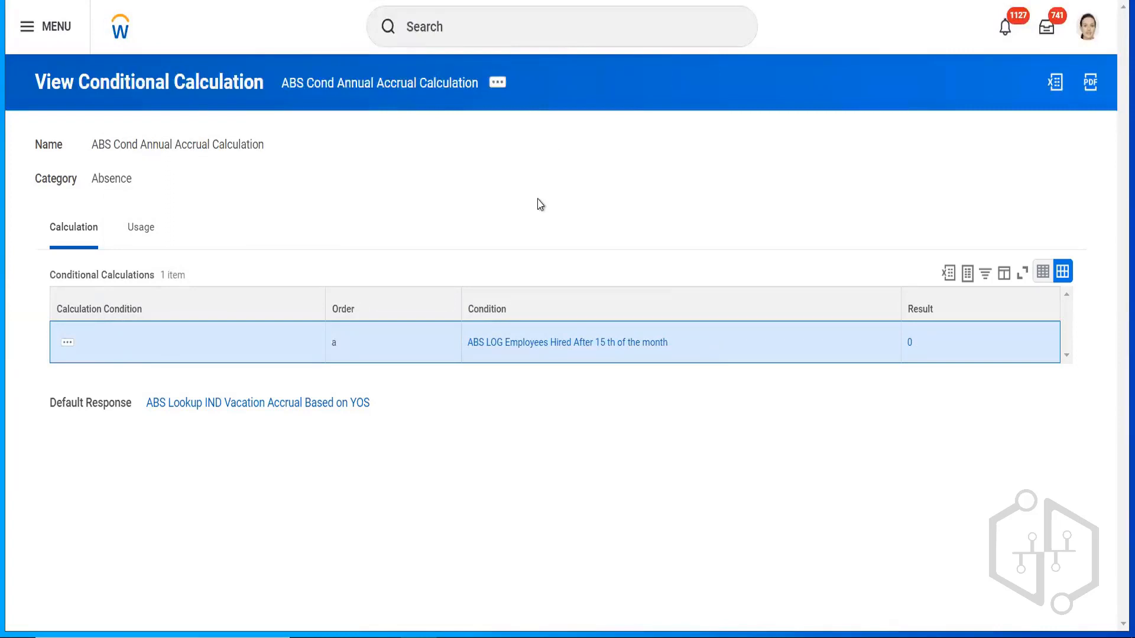
click(497, 86)
click(440, 179)
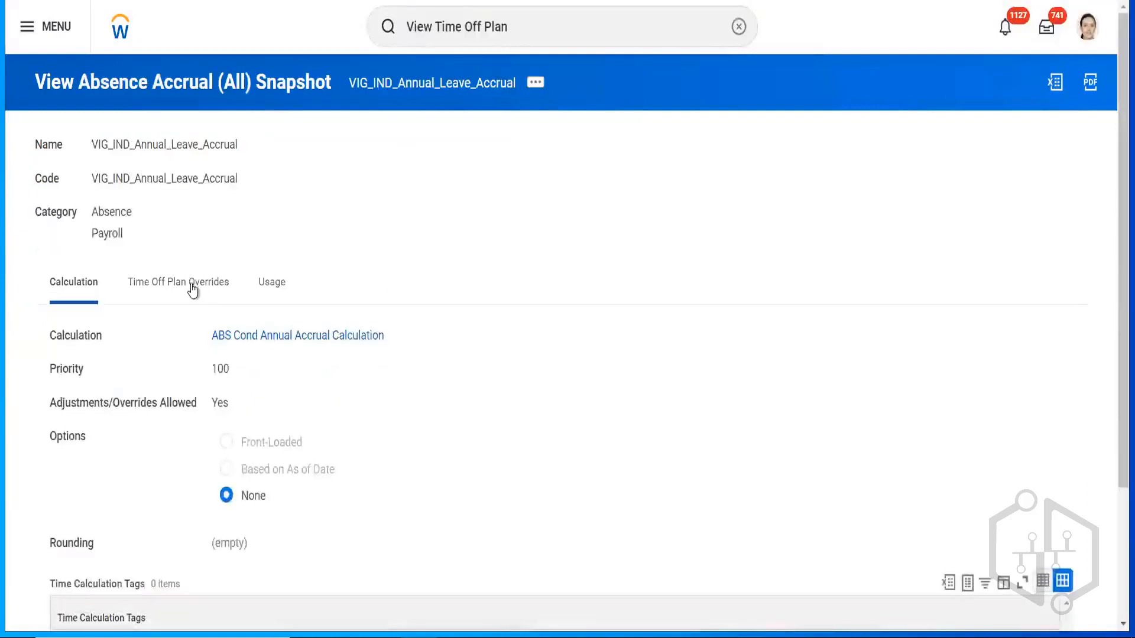
- View the time off plan overrides of the VIG_IND_Annual_Leave_Accrual accrual
click(188, 286)
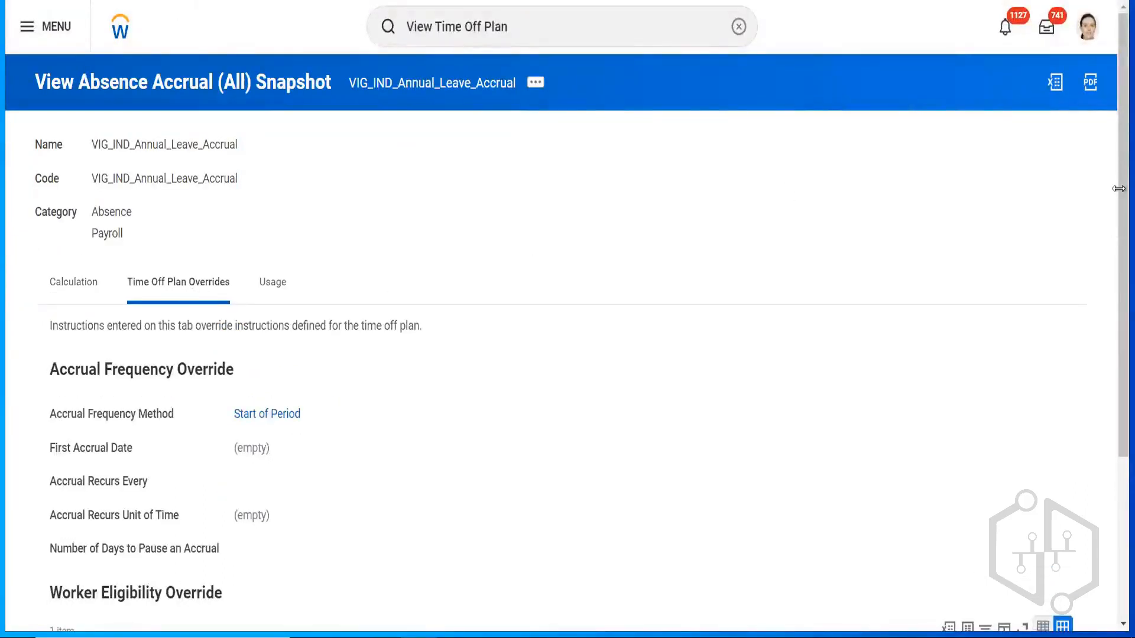
drag(1119, 244, 1118, 67)
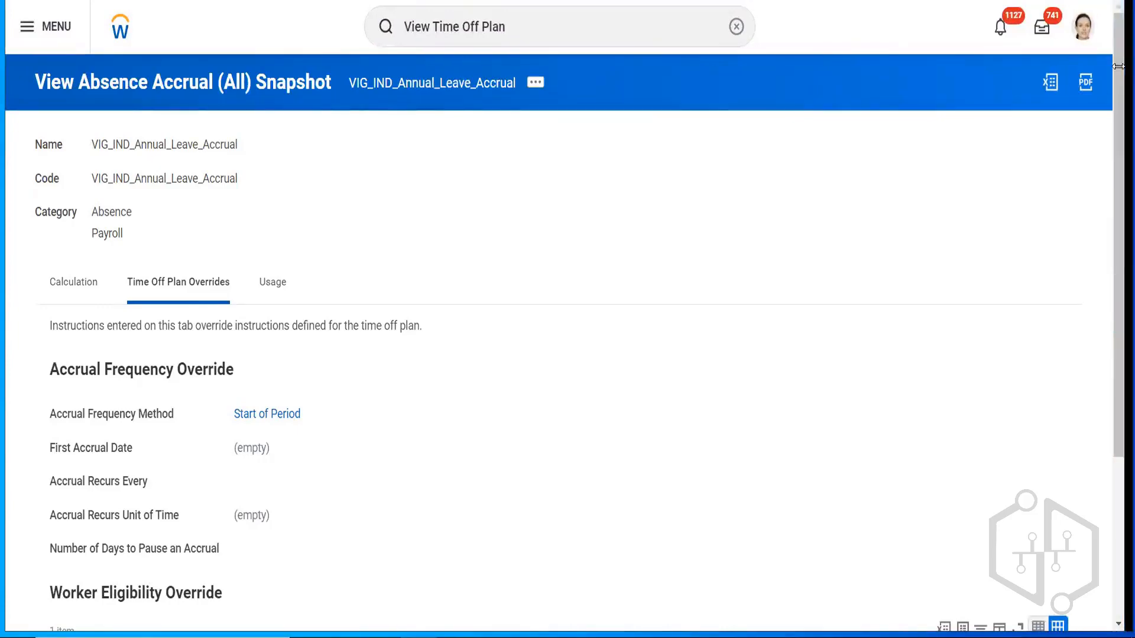